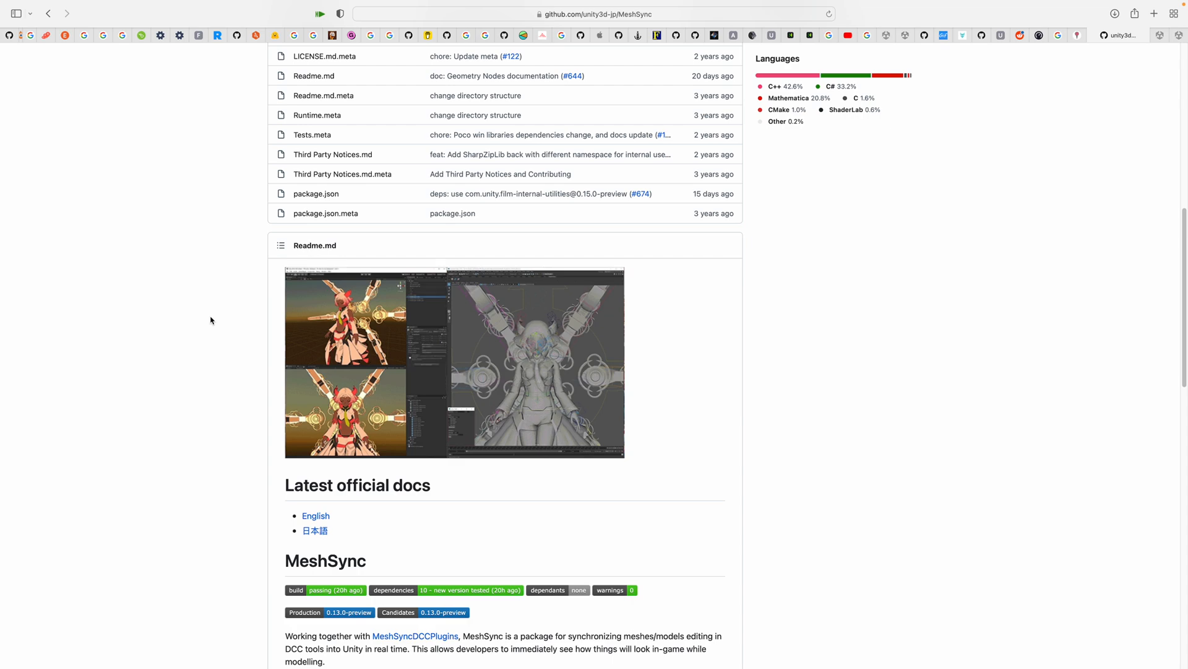
# Look through the MeshSync readme on GitHub, including the supported platforms, basic usage and features sections
pyautogui.scroll(-1, 213, 322)
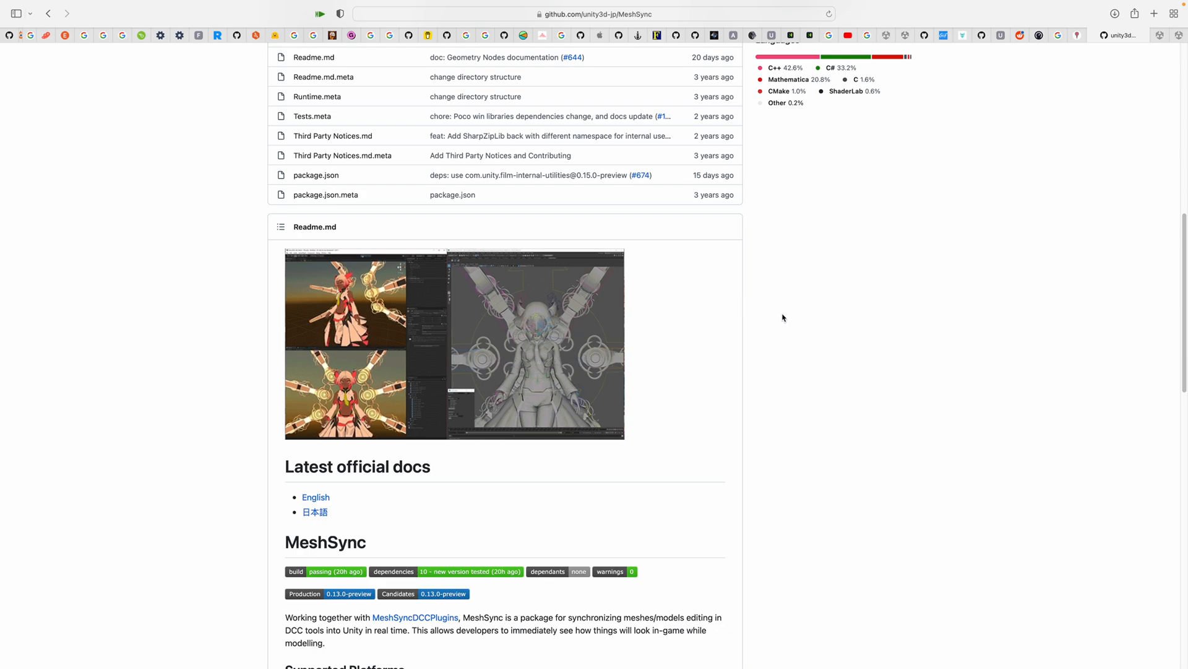
pyautogui.hotkey('ctrl', 'Left')
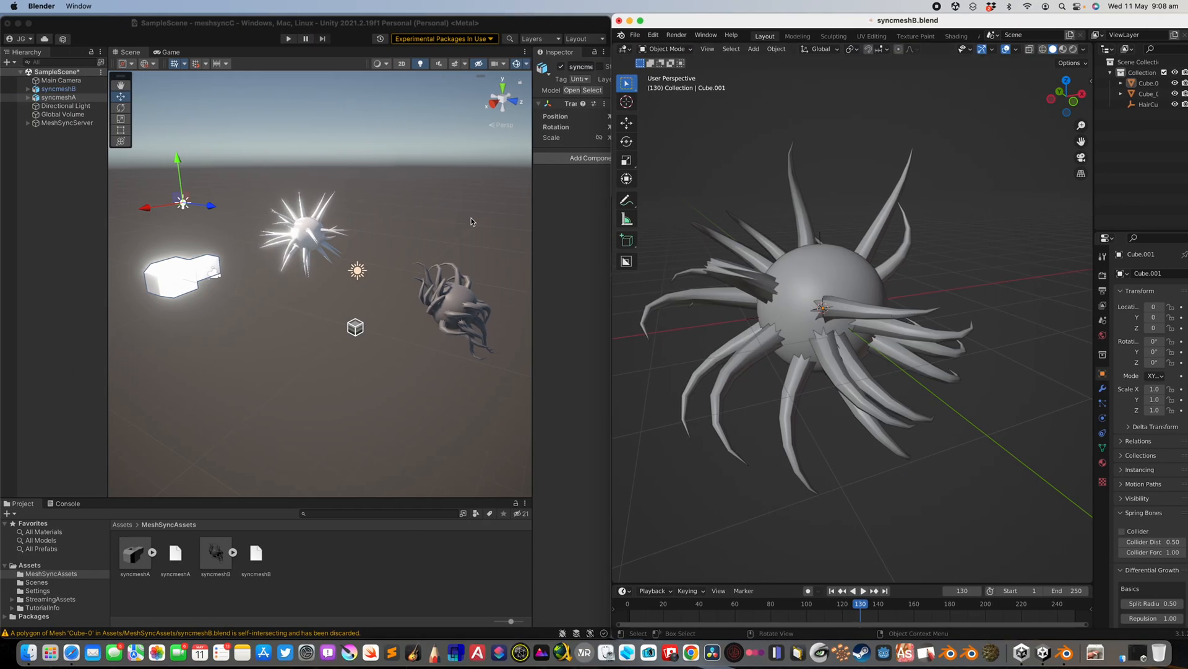
pyautogui.hotkey('ctrl', 'Right')
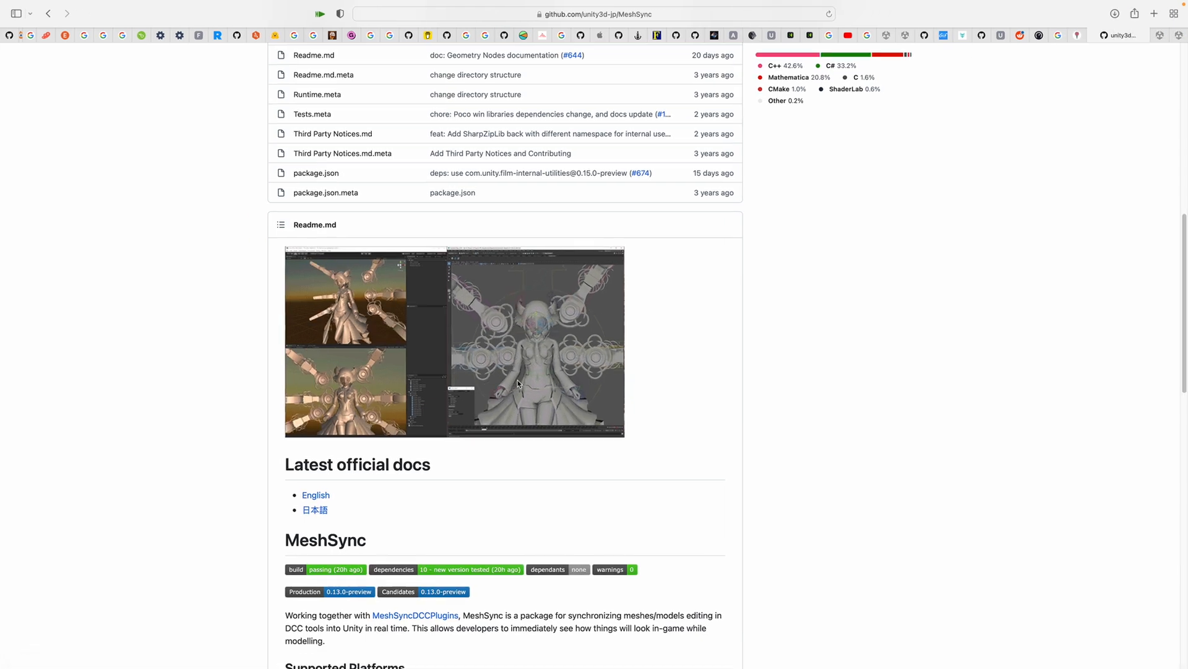
pyautogui.scroll(-5, 345, 313)
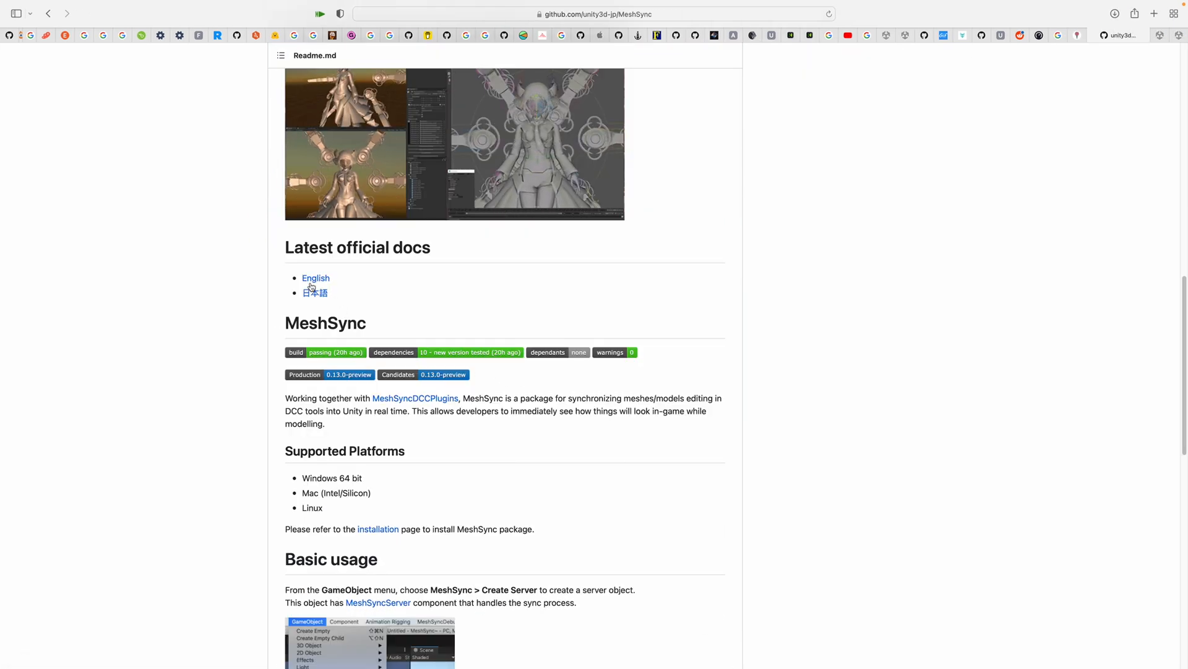
pyautogui.scroll(-7, 365, 374)
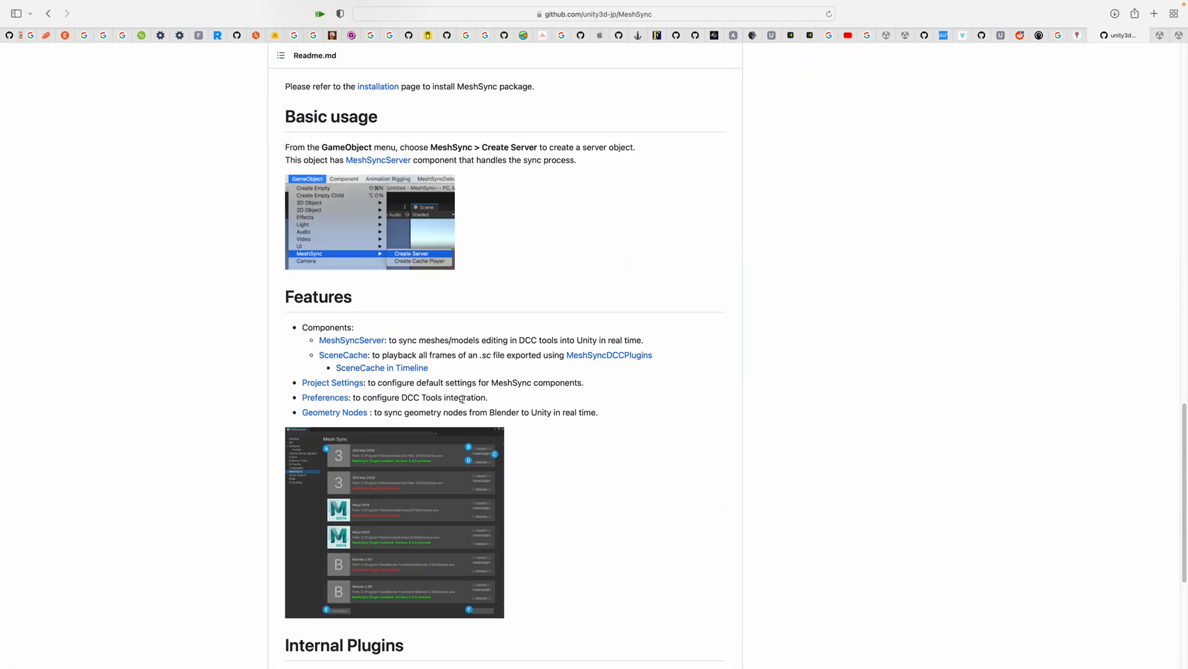
pyautogui.scroll(-4, 496, 414)
pyautogui.scroll(20, 525, 430)
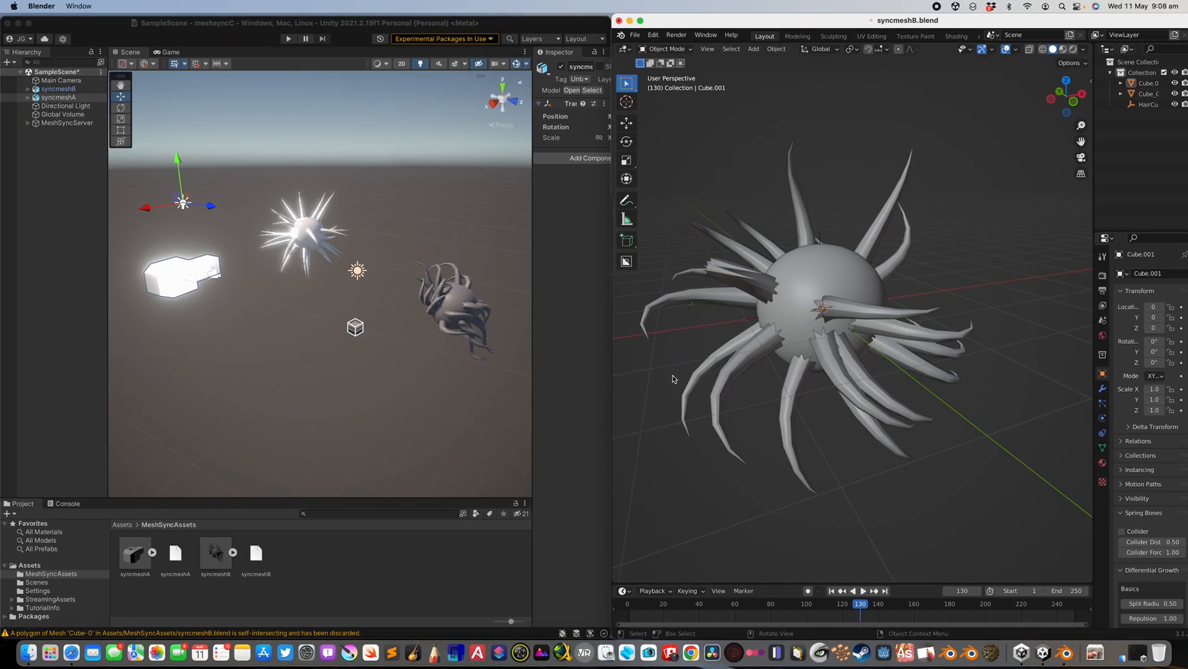
# Switch to Blender, play the spiky sphere's animation and scrub the timeline around frame 130
pyautogui.click(863, 590)
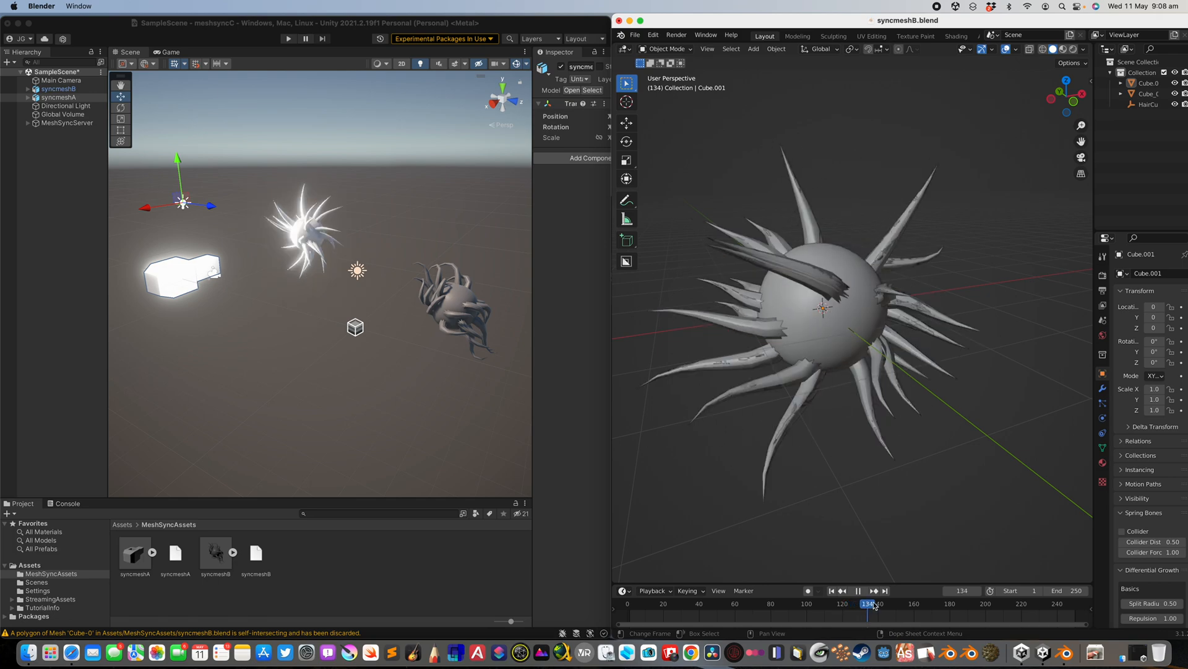
pyautogui.moveTo(889, 605); pyautogui.dragTo(860, 603)
pyautogui.click(858, 591)
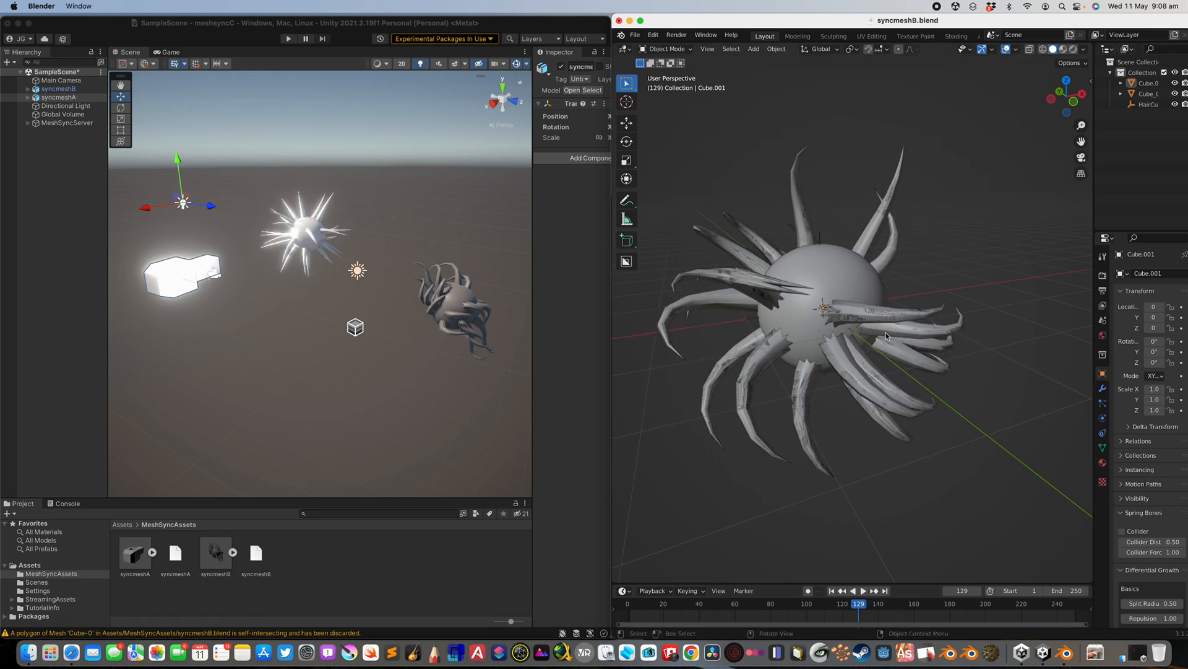
# Create a new Blender file and delete all of its default objects
pyautogui.click(635, 35)
pyautogui.click(747, 47)
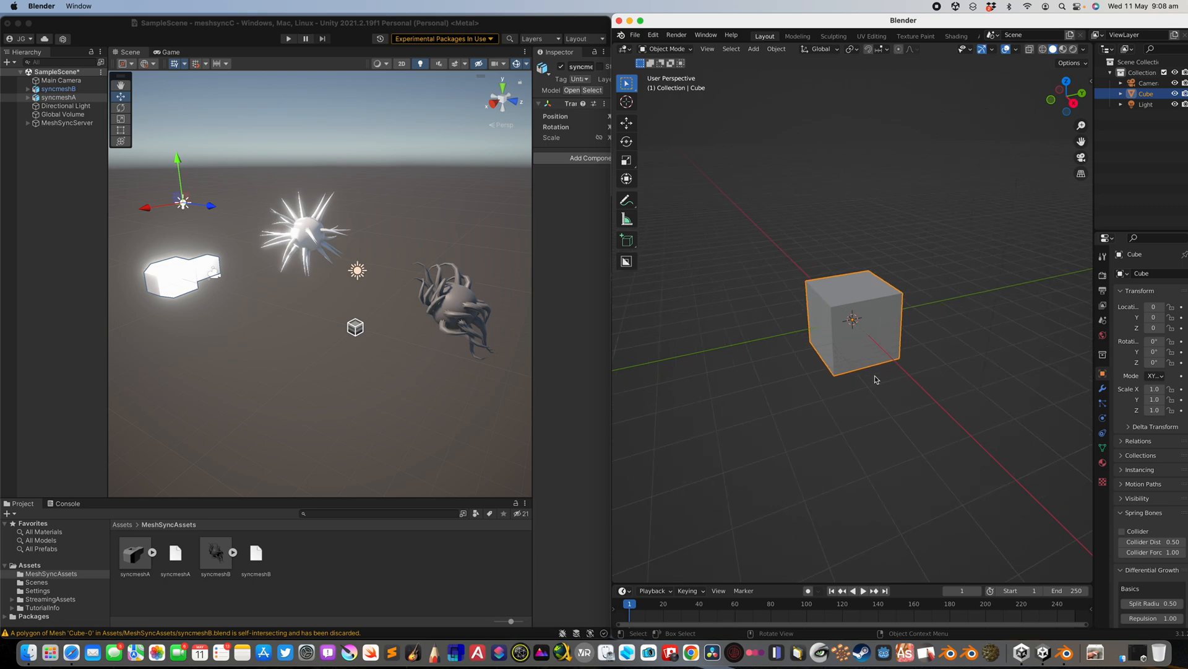
pyautogui.press('a')
pyautogui.press('x')
pyautogui.click(842, 270)
# Add a Monkey mesh at the origin of the empty scene
pyautogui.hotkey('shift', 'a')
pyautogui.moveTo(804, 277)
pyautogui.click(894, 377)
pyautogui.scroll(5, 893, 379)
pyautogui.moveTo(894, 379); pyautogui.dragTo(900, 327, button='middle')
pyautogui.scroll(-3, 900, 326)
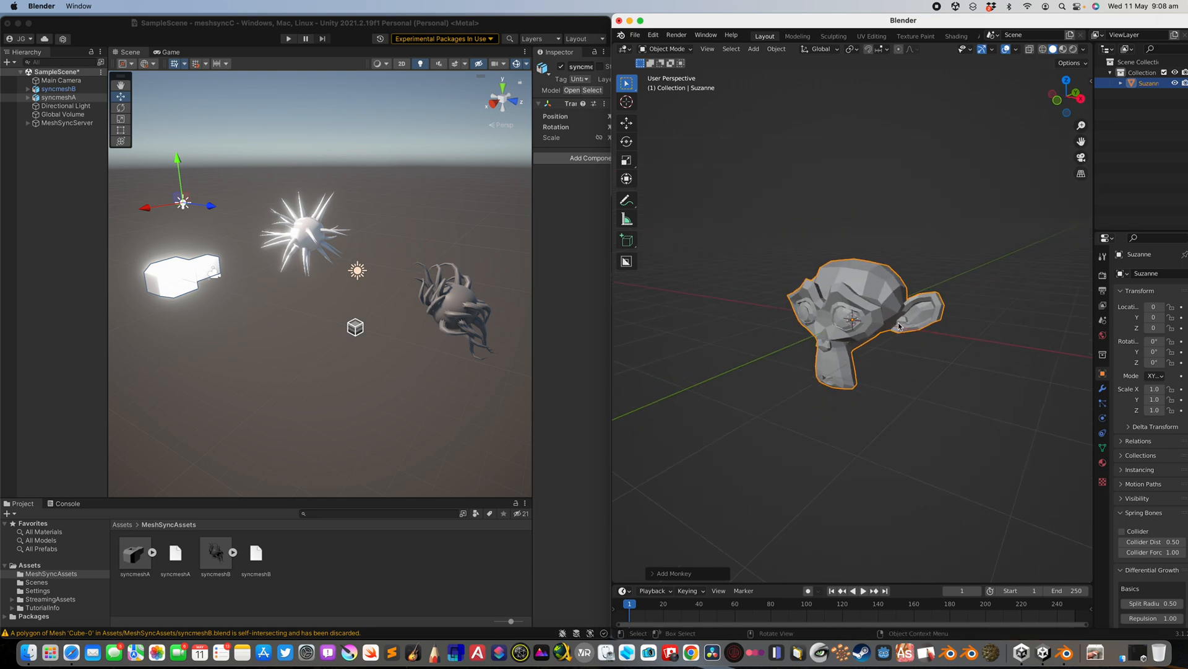
# Run the meshsync.auto_sync operator and move the timeline to frame 99
pyautogui.press('F3')
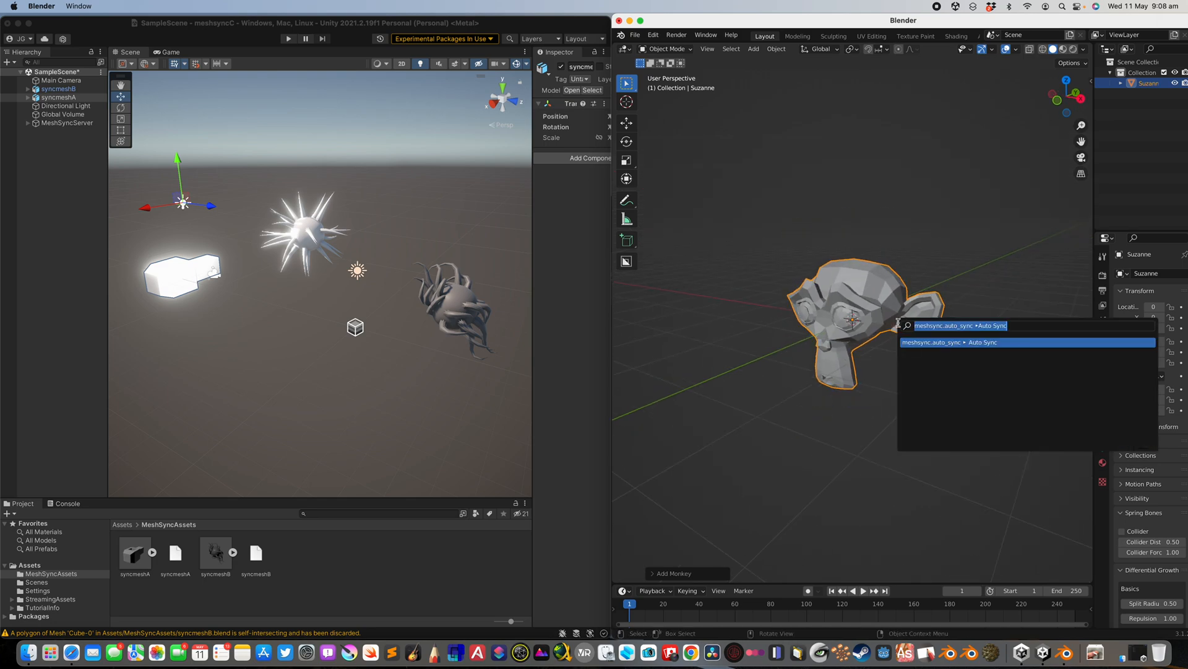
pyautogui.click(992, 344)
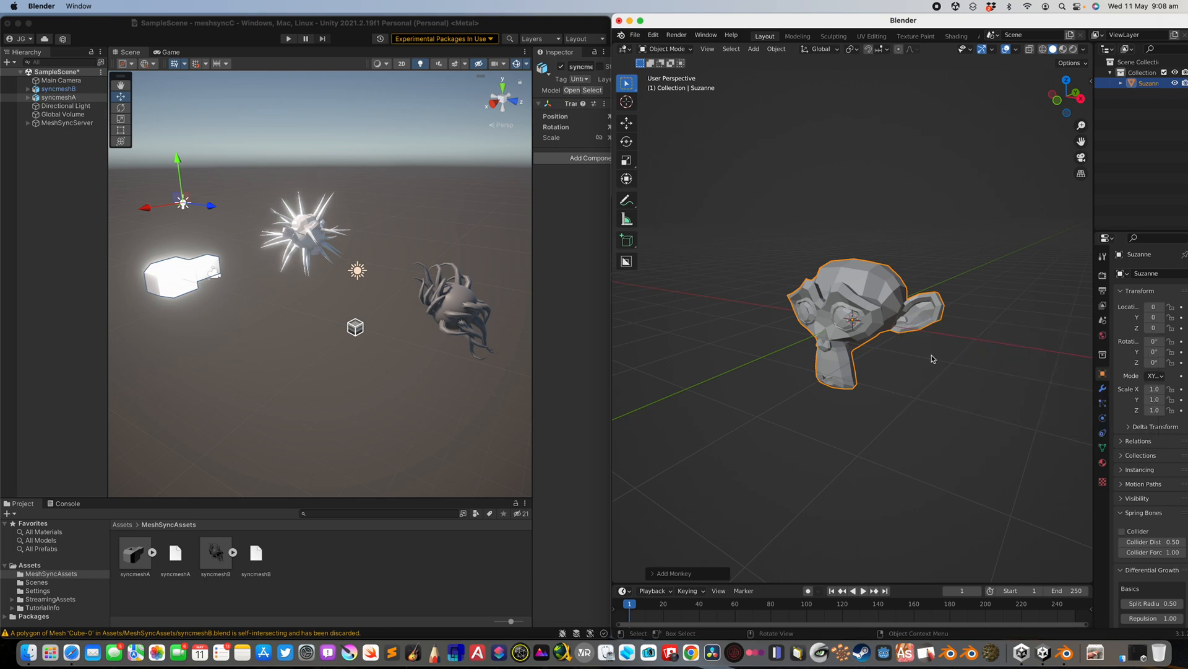
pyautogui.scroll(2, 928, 358)
pyautogui.click(813, 605)
pyautogui.press('space')
# Rotate the monkey head freely with a trackball rotation and scale it up to about 1.4
pyautogui.press('r')
pyautogui.press('r')
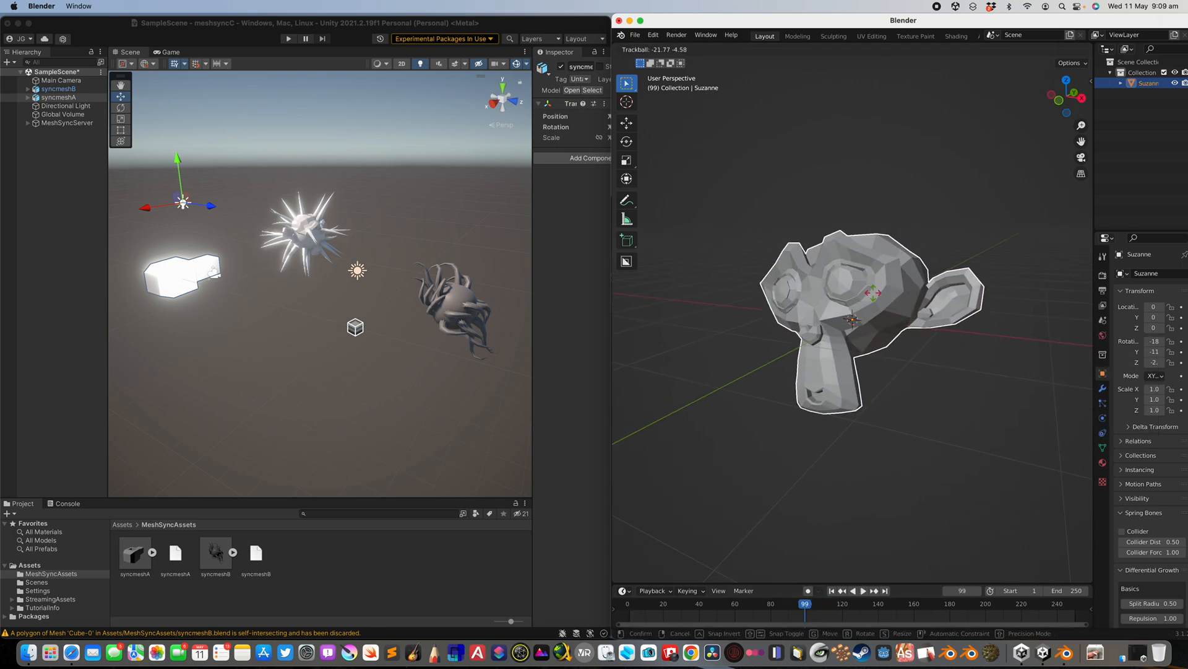
pyautogui.click(873, 292)
pyautogui.press('s')
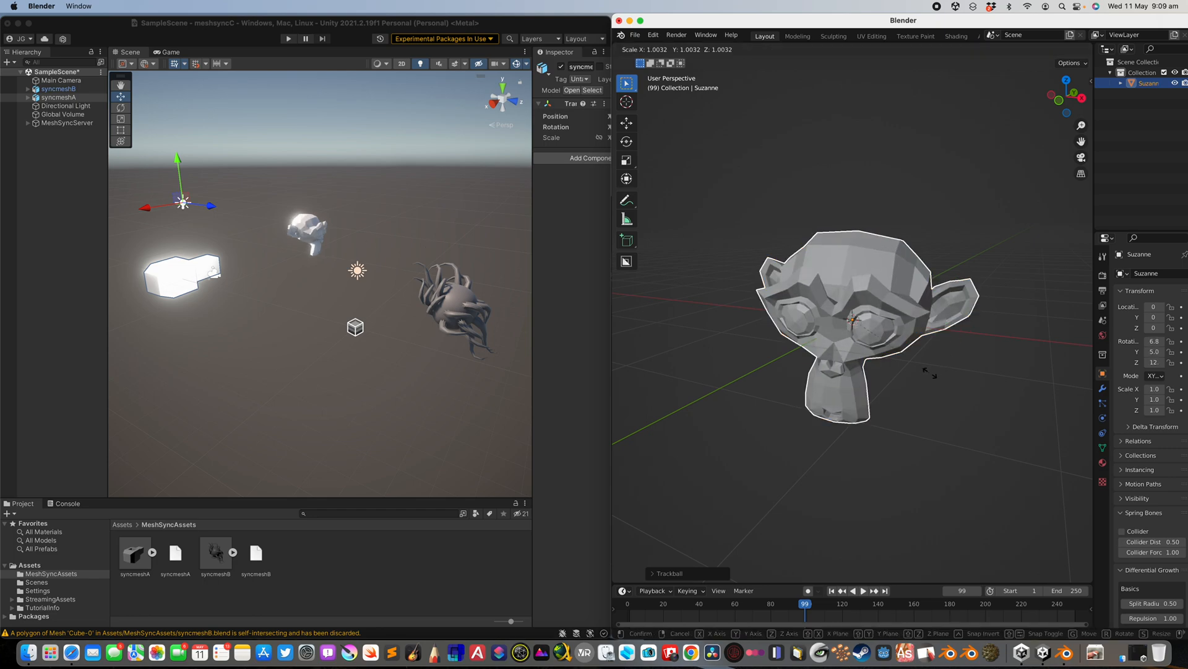
pyautogui.click(961, 398)
# Trackball-rotate the enlarged monkey head twice more to test the live sync into Unity
pyautogui.press('r')
pyautogui.press('r')
pyautogui.click(942, 380)
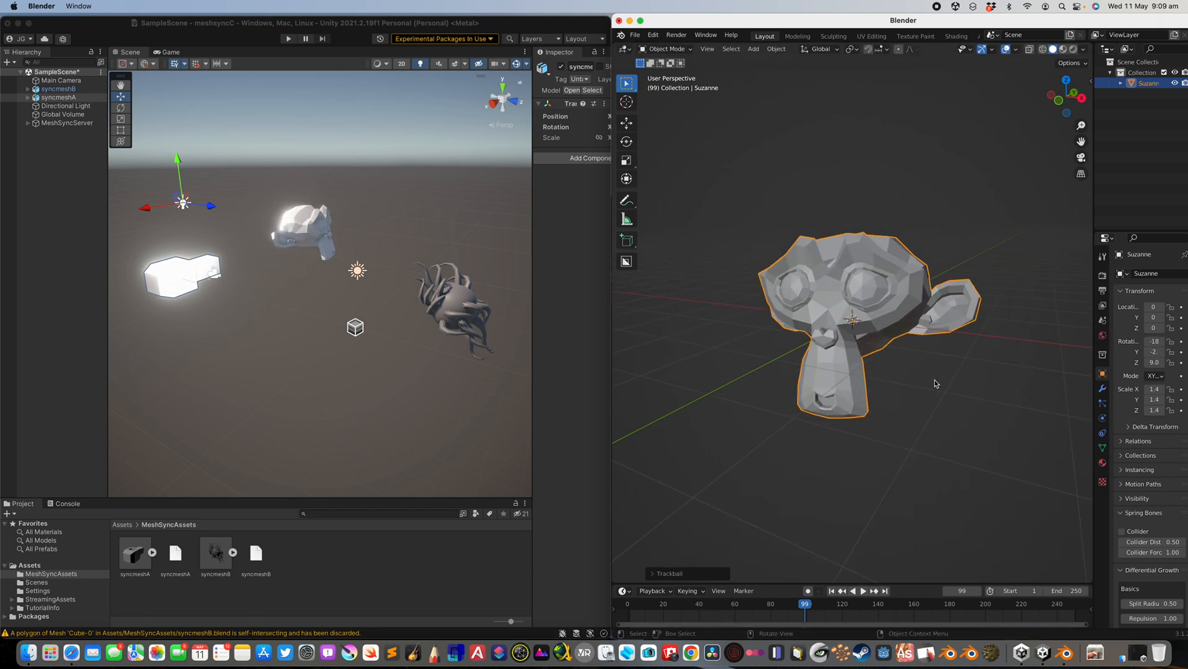
pyautogui.press('r')
pyautogui.press('r')
pyautogui.click(988, 188)
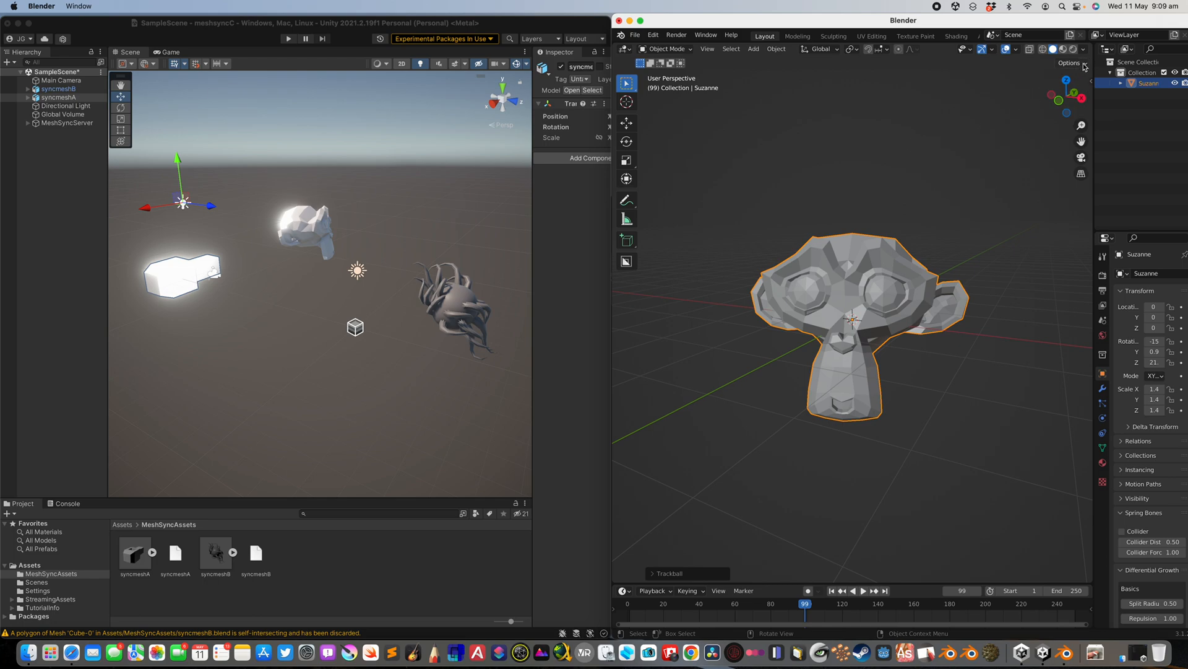
# Split the 3D viewport into two stacked areas and show a new Geometry Nodes tree for the monkey in one, with its sidebar hidden
pyautogui.moveTo(1074, 100); pyautogui.dragTo(1019, 323)
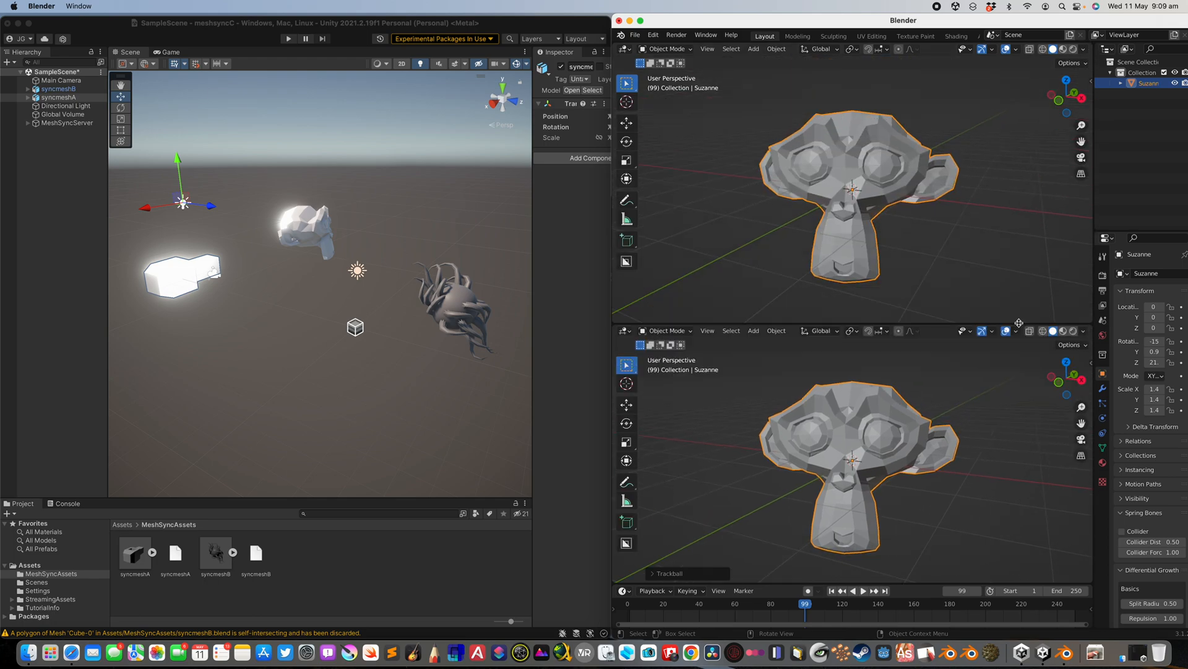
pyautogui.click(624, 50)
pyautogui.click(663, 149)
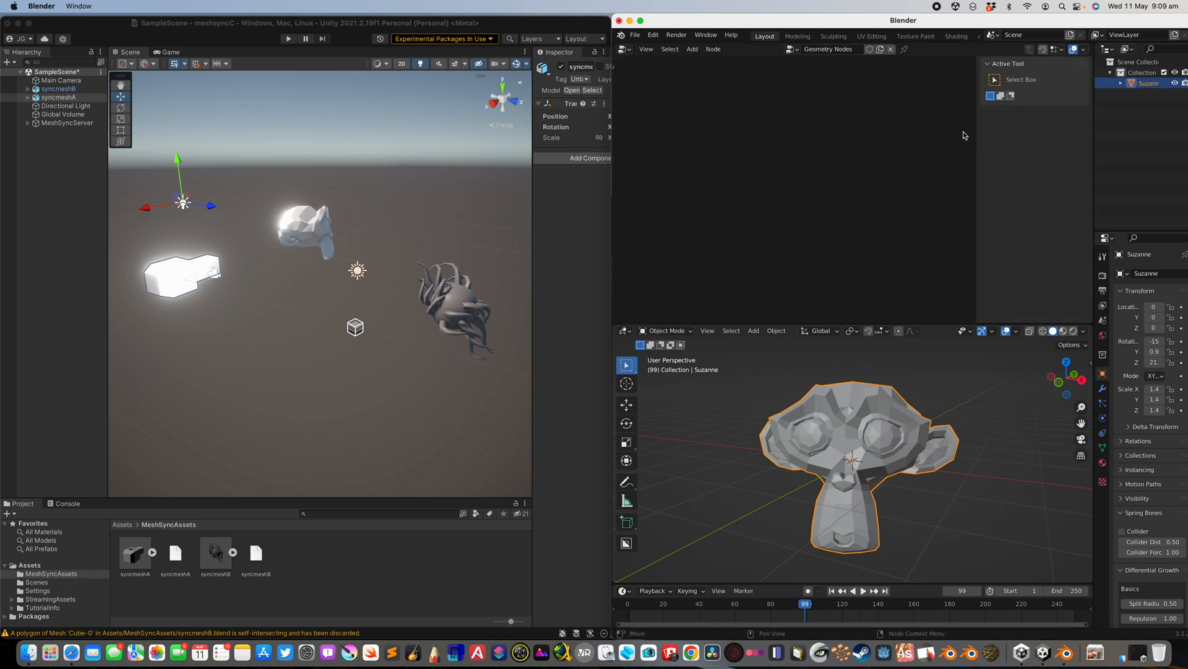
pyautogui.press('n')
pyautogui.press('Home')
# Add a Curve Circle node below the Group Input node
pyautogui.hotkey('shift', 'a')
pyautogui.click(741, 116)
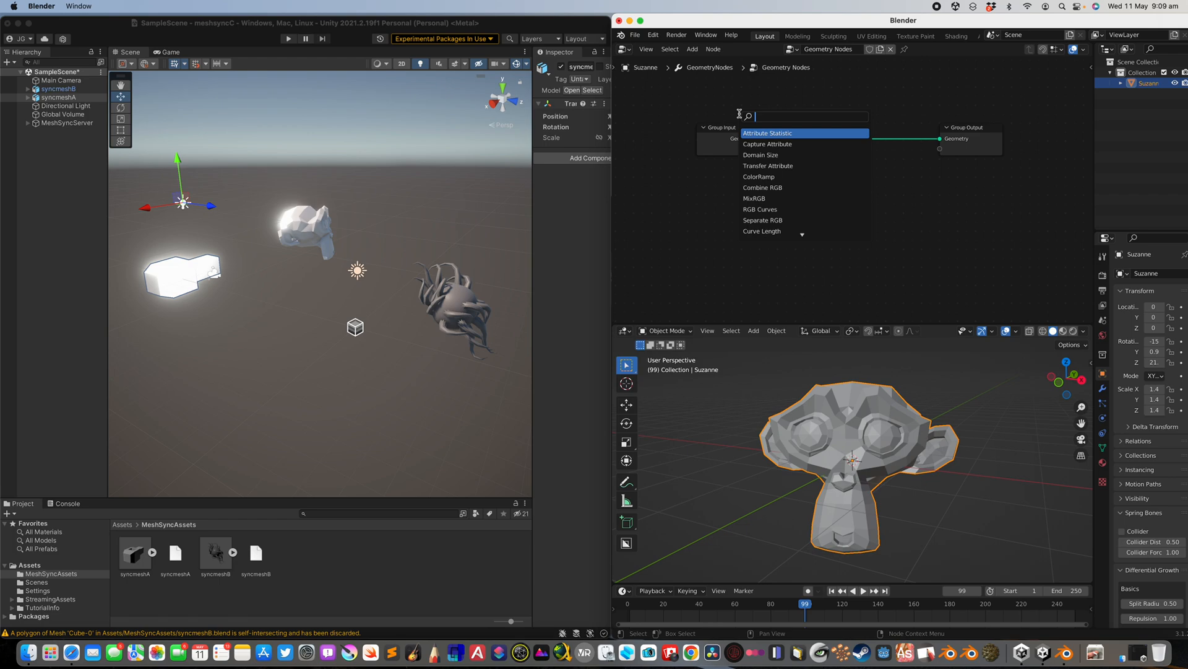
pyautogui.write('circ')
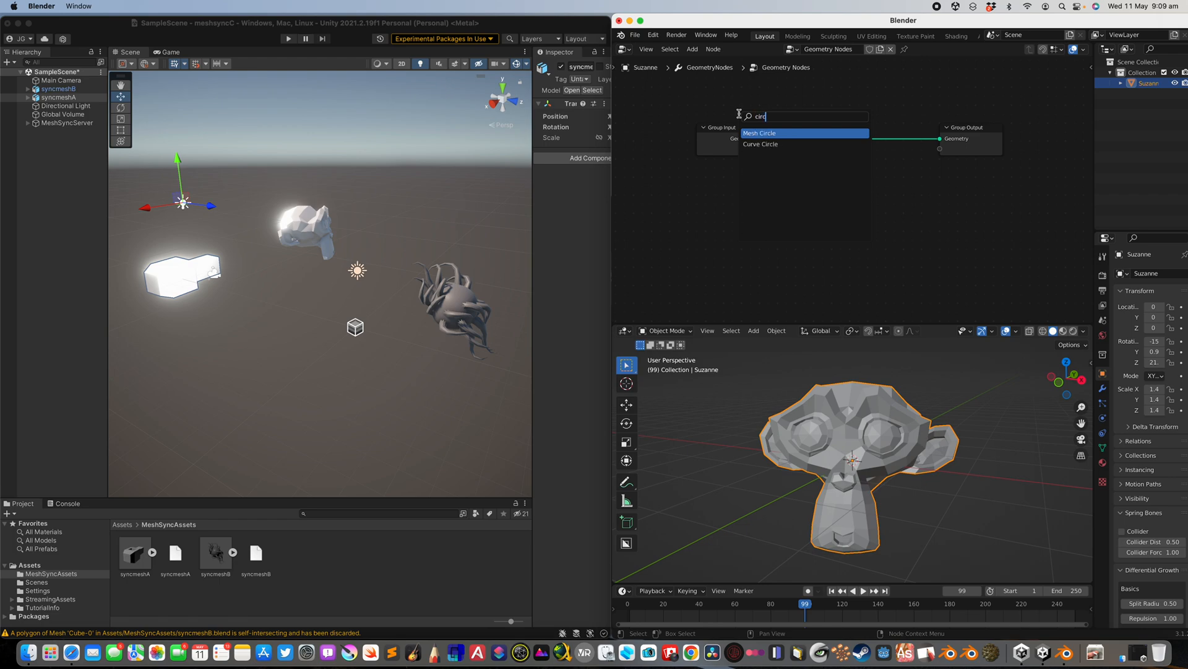
pyautogui.press('Down')
pyautogui.press('Return')
pyautogui.click(800, 158)
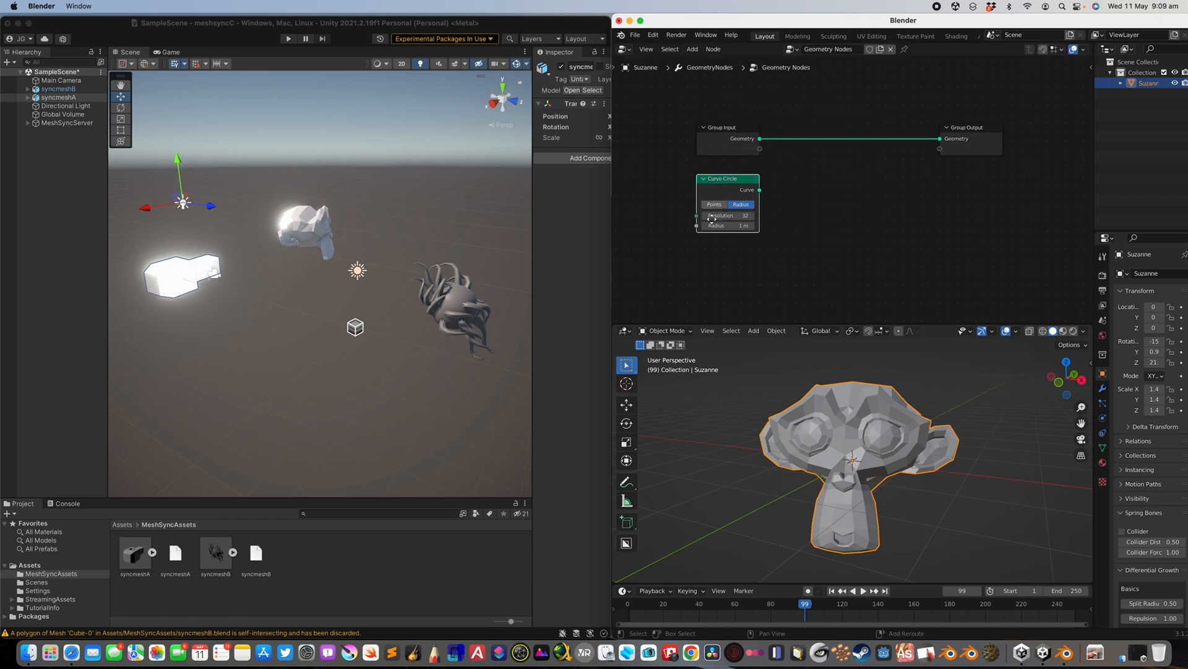
# Duplicate the Curve Circle node below the original and add a Curve to Mesh node beside the pair
pyautogui.hotkey('shift', 'd')
pyautogui.hotkey('shift', 'a')
pyautogui.click(788, 204)
pyautogui.write('curve to m')
pyautogui.press('Return')
pyautogui.click(786, 205)
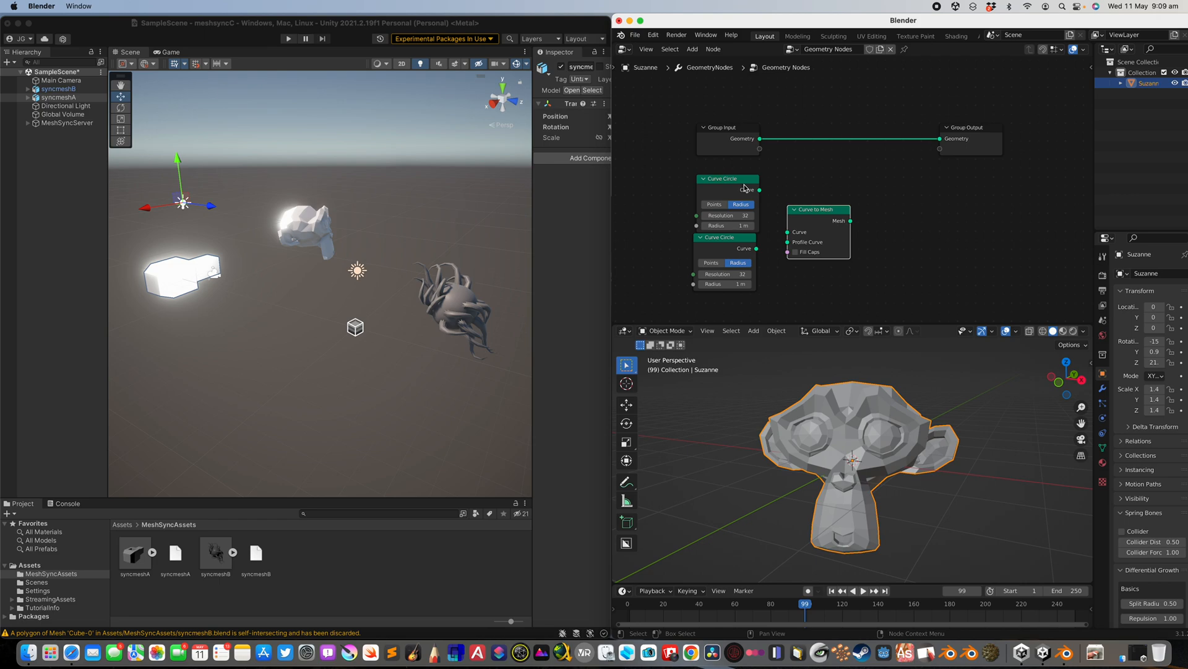
# Connect the two Curve Circles to Curve to Mesh's Curve and Profile Curve inputs, and its Mesh output to the Group Output
pyautogui.moveTo(759, 189)
pyautogui.mouseDown()
pyautogui.moveTo(788, 232)
pyautogui.moveTo(777, 244)
pyautogui.moveTo(821, 202)
pyautogui.moveTo(941, 150)
pyautogui.moveTo(940, 140)
pyautogui.mouseUp()
pyautogui.moveTo(964, 132); pyautogui.dragTo(959, 149)
pyautogui.moveTo(892, 463); pyautogui.dragTo(935, 432, button='middle')
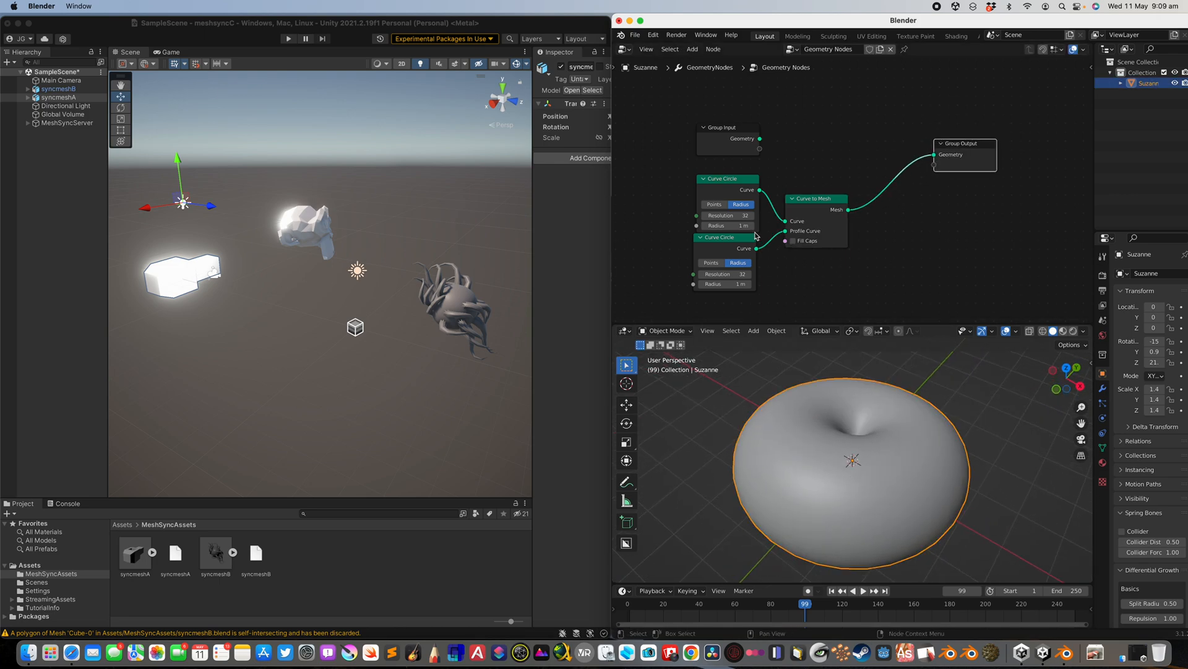
# Set the main Curve Circle's radius to 1.48 m and the profile circle's to 1.1 m, and enlarge the 3D viewport
pyautogui.moveTo(729, 225); pyautogui.dragTo(762, 226)
pyautogui.moveTo(726, 283); pyautogui.dragTo(737, 283)
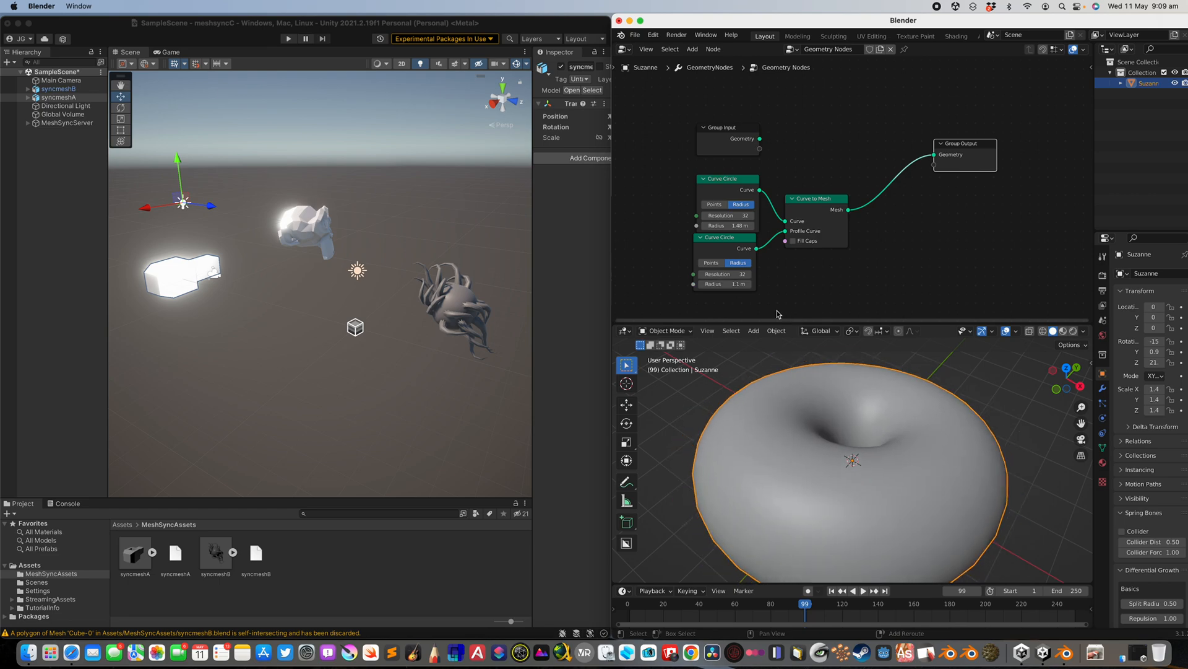
pyautogui.moveTo(800, 321); pyautogui.dragTo(851, 223)
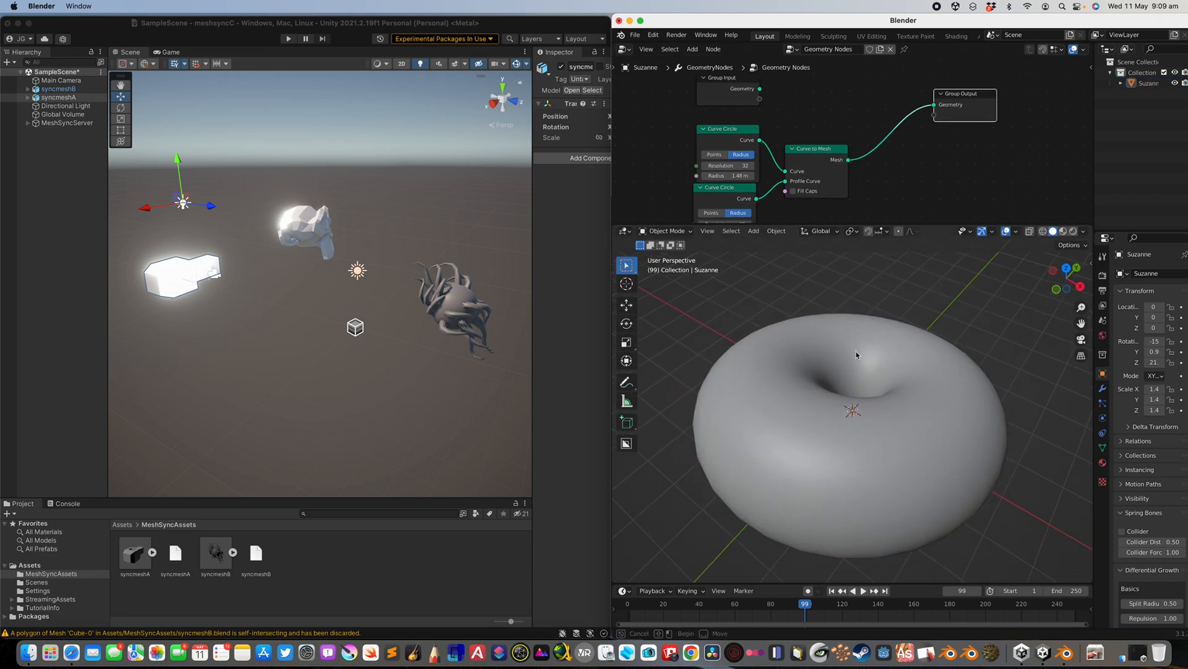
# Reselect the torus and check in Unity's scene view whether it has synced
pyautogui.click(821, 374)
pyautogui.rightClick(824, 385)
pyautogui.click(874, 406)
pyautogui.click(400, 257)
pyautogui.moveTo(416, 267); pyautogui.dragTo(411, 266, button='middle')
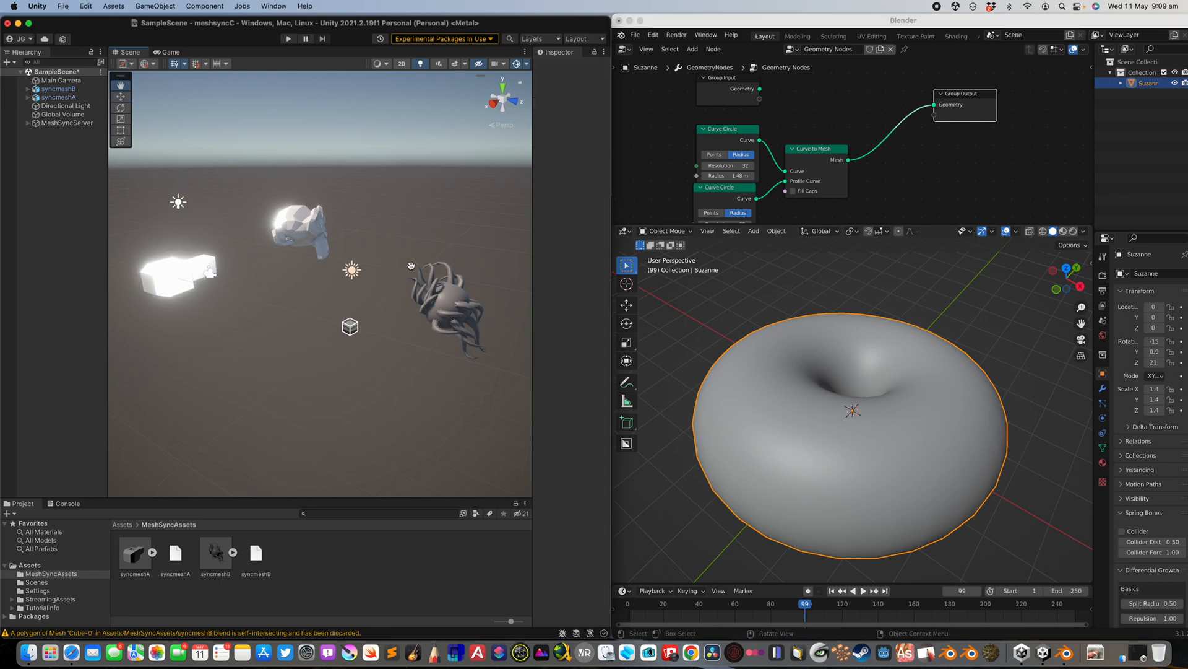
# Insert a Realize Instances node between the Curve to Mesh and Group Output nodes
pyautogui.click(770, 385)
pyautogui.scroll(-4, 771, 385)
pyautogui.hotkey('shift', 'a')
pyautogui.click(895, 165)
pyautogui.write('rea')
pyautogui.click(904, 181)
pyautogui.click(892, 137)
# Rotate the torus freely with a trackball rotation, play the timeline and set it to frame 115 to test the sync
pyautogui.moveTo(911, 353); pyautogui.dragTo(872, 355, button='middle')
pyautogui.click(458, 292)
pyautogui.moveTo(815, 381); pyautogui.dragTo(823, 376, button='middle')
pyautogui.press('r')
pyautogui.press('r')
pyautogui.click(793, 523)
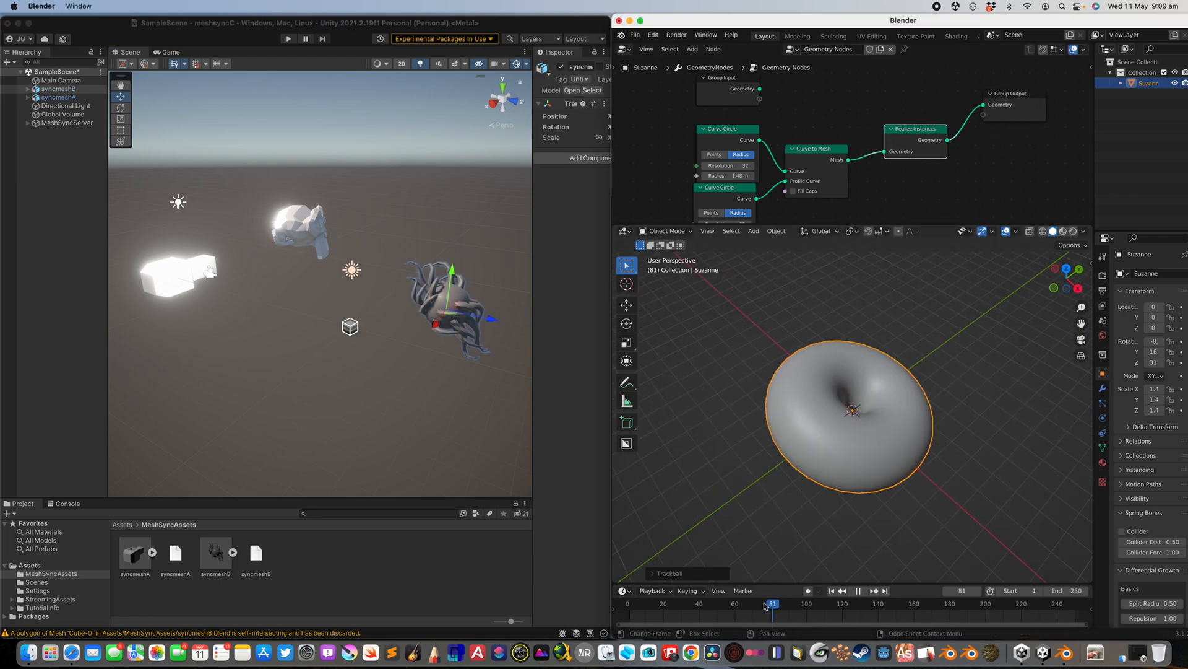
pyautogui.press('space')
pyautogui.click(833, 612)
# Add a Displace modifier to the torus with strength -0.660 and check the Unity scene for it
pyautogui.click(1106, 391)
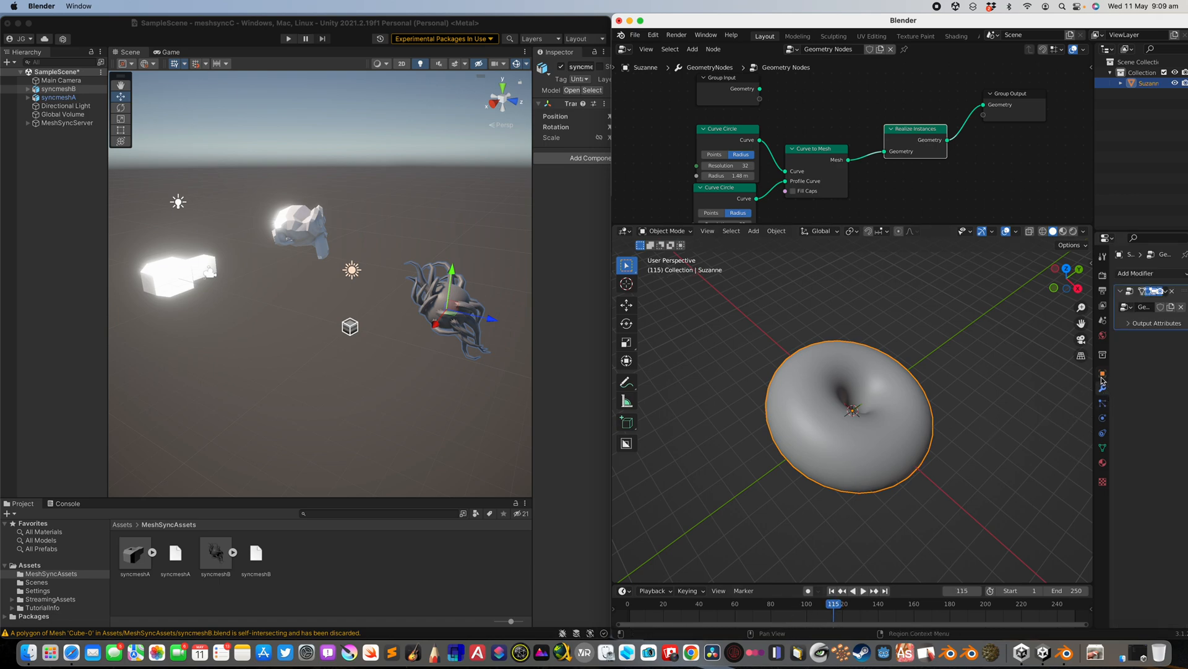
pyautogui.moveTo(1094, 374); pyautogui.dragTo(994, 374)
pyautogui.click(1043, 273)
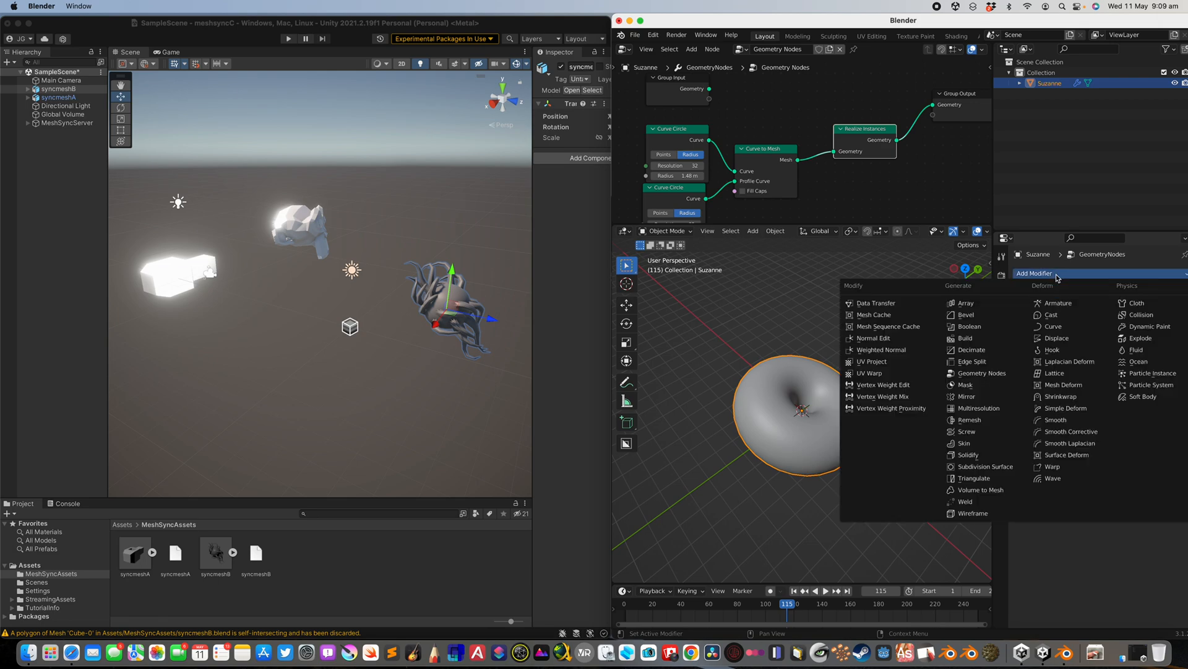
pyautogui.click(1060, 338)
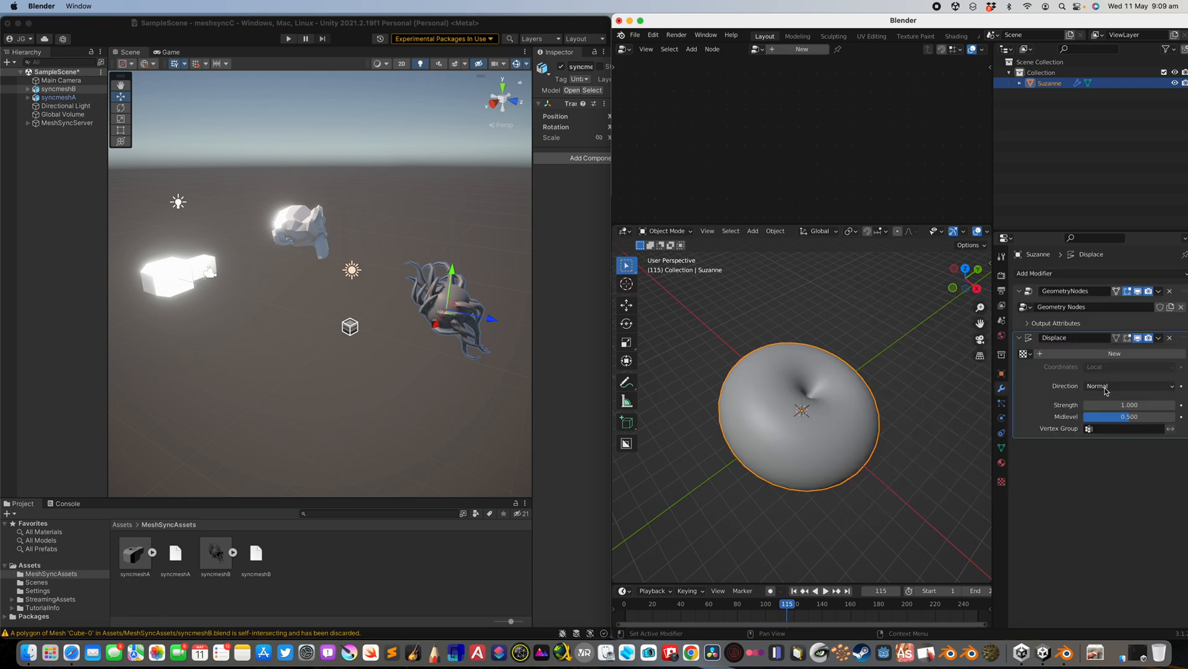
pyautogui.moveTo(1129, 405); pyautogui.dragTo(1093, 404)
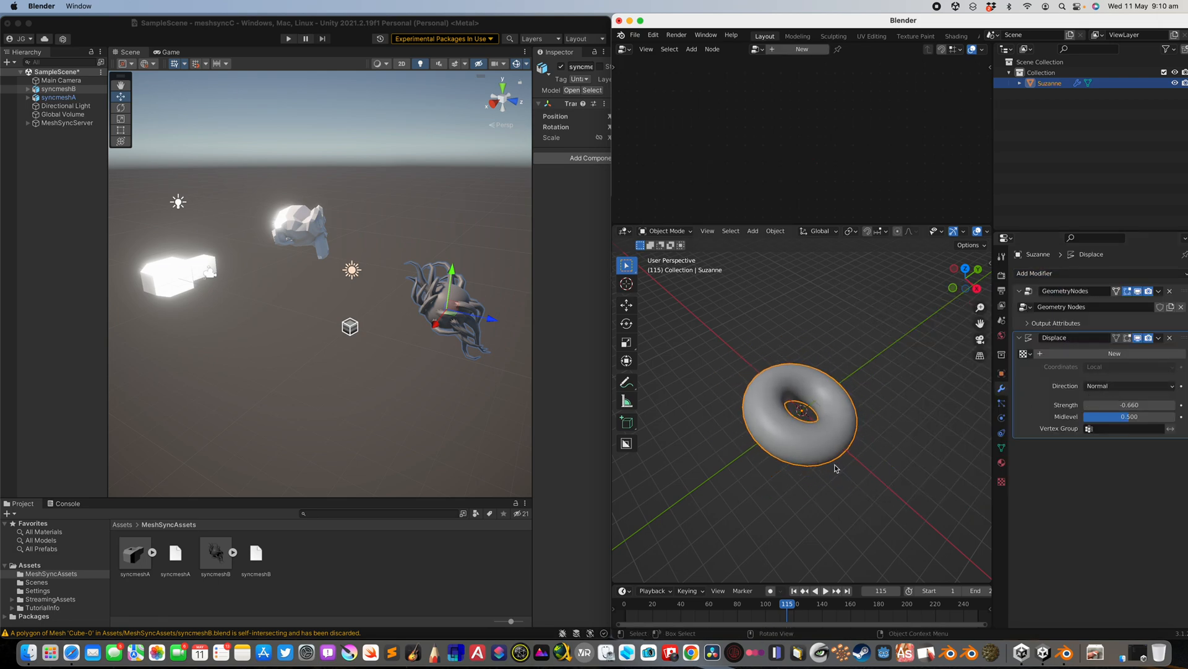
pyautogui.click(251, 346)
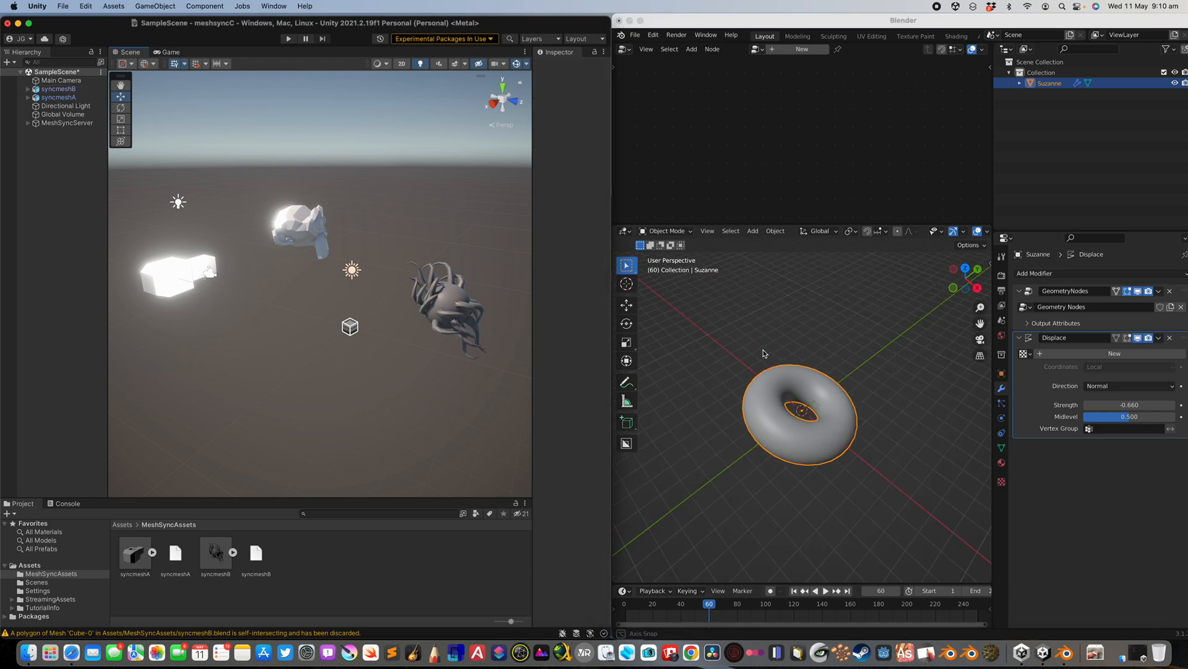
# Save the Blender file as syncmeshC.blend and switch to the MeshSyncAssets folder in Unity
pyautogui.click(635, 35)
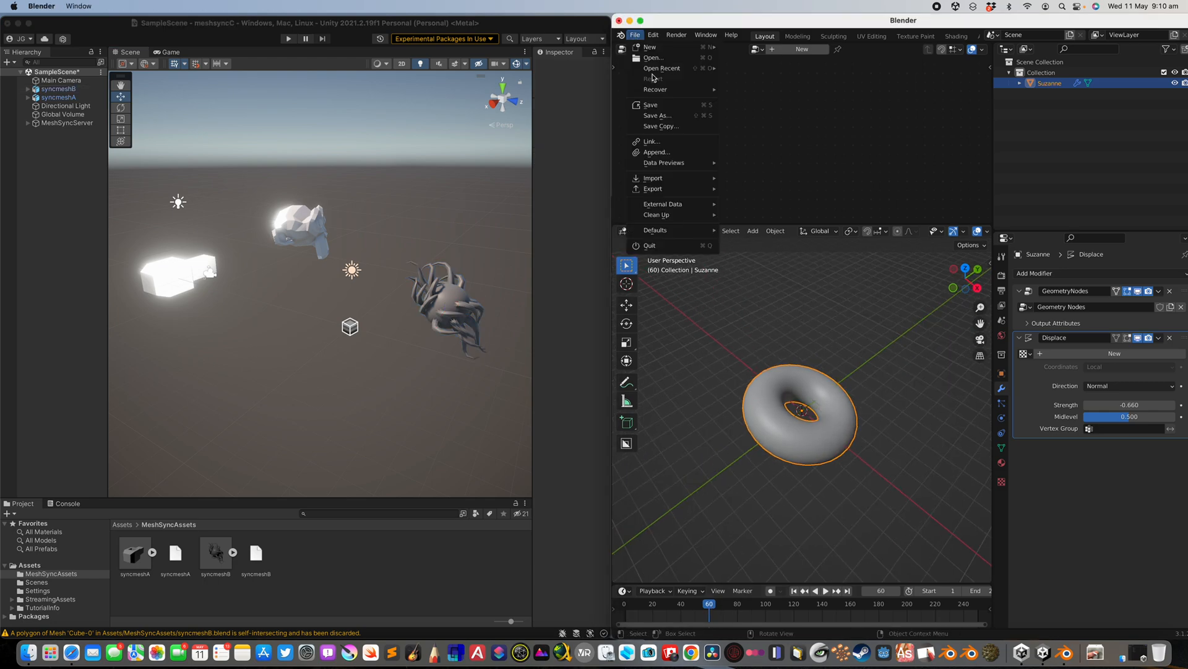
pyautogui.click(655, 118)
pyautogui.click(778, 142)
pyautogui.click(777, 144)
pyautogui.click(768, 568)
pyautogui.click(768, 568)
pyautogui.write('C')
pyautogui.press('Return')
pyautogui.click(1149, 567)
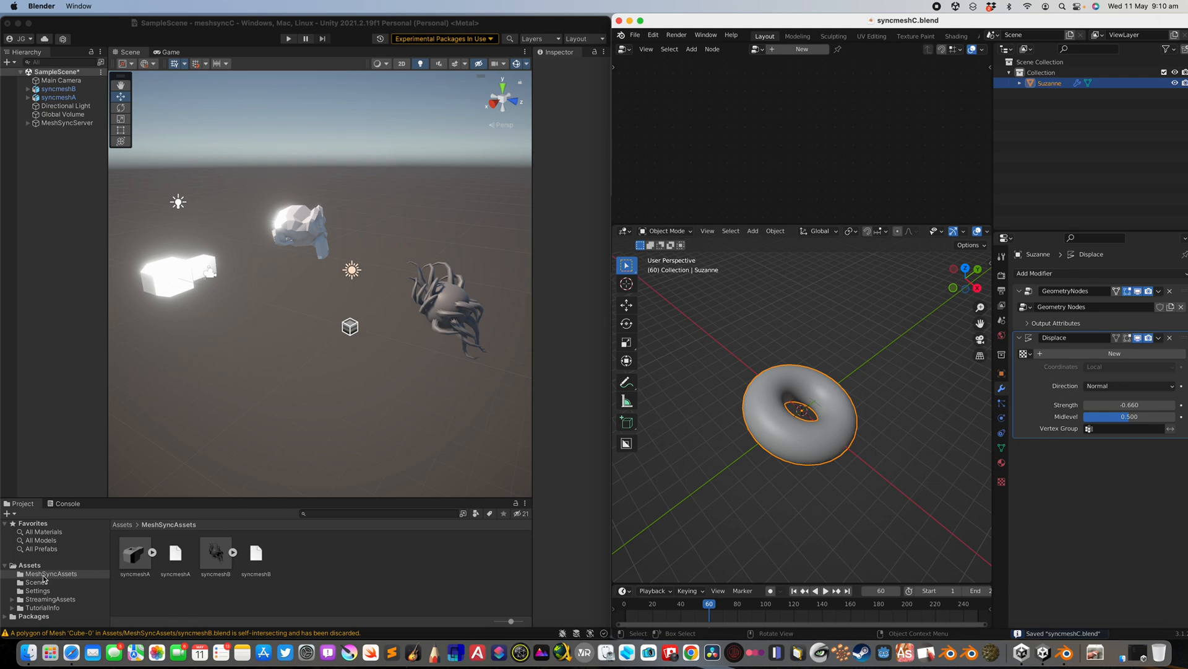
pyautogui.click(335, 580)
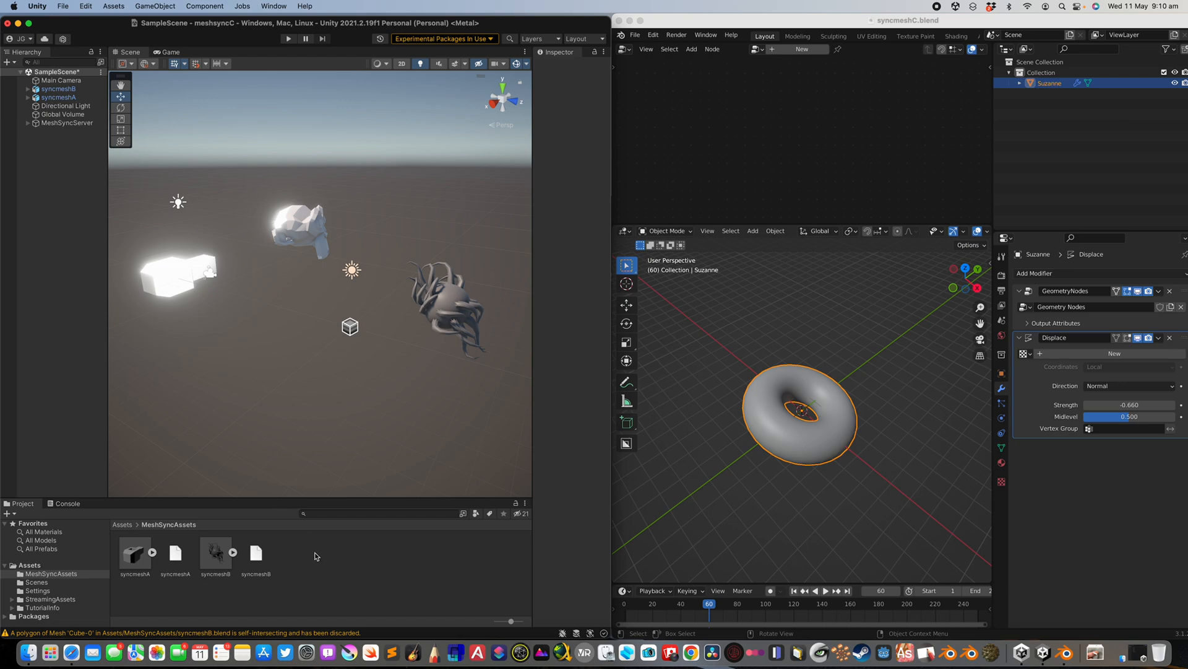
# Place the syncmeshC asset from the MeshSyncAssets folder into the Unity scene in front of the other models
pyautogui.moveTo(299, 560); pyautogui.dragTo(284, 428)
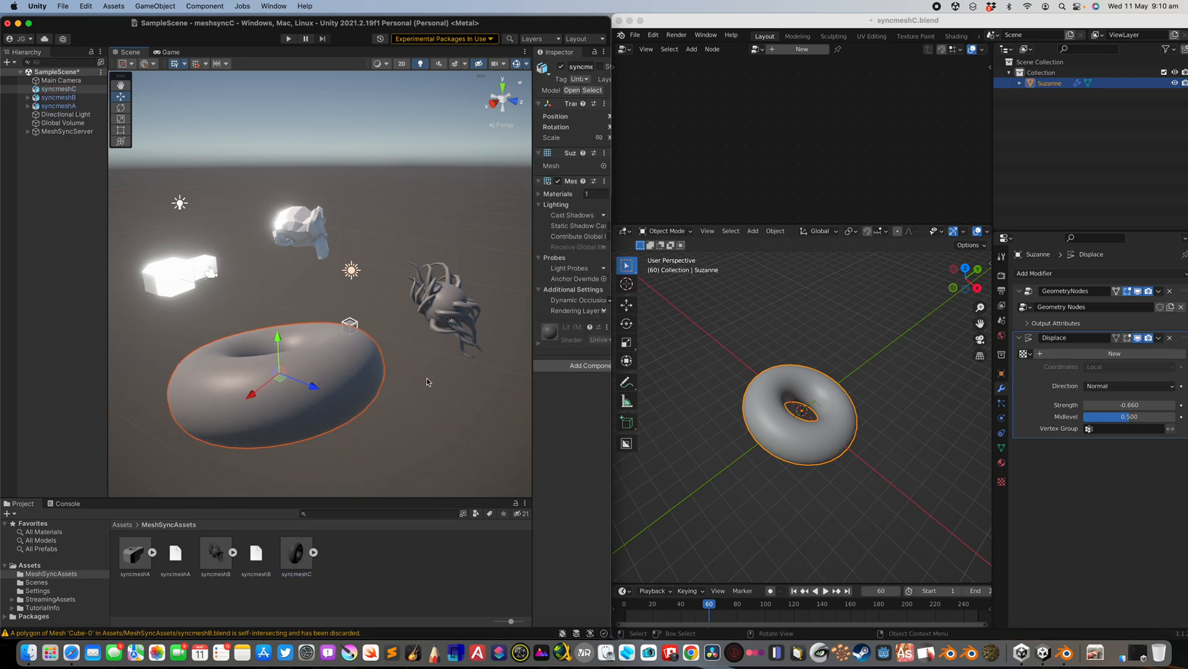
pyautogui.keyDown('alt'); pyautogui.moveTo(417, 369); pyautogui.dragTo(359, 387); pyautogui.keyUp('alt')
# In Blender, set the torus's Curve Circle radii to 2.76 m and 0.82 m, save the file and refresh Unity
pyautogui.click(828, 254)
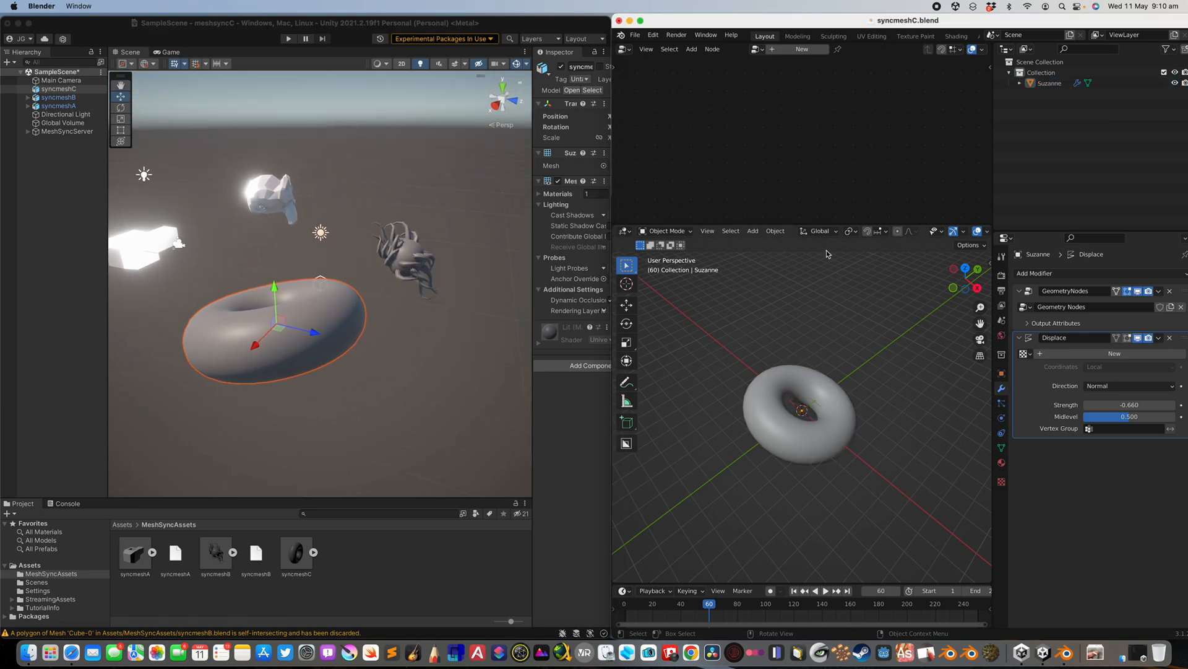
pyautogui.click(812, 391)
pyautogui.click(1082, 324)
pyautogui.scroll(-1, 742, 139)
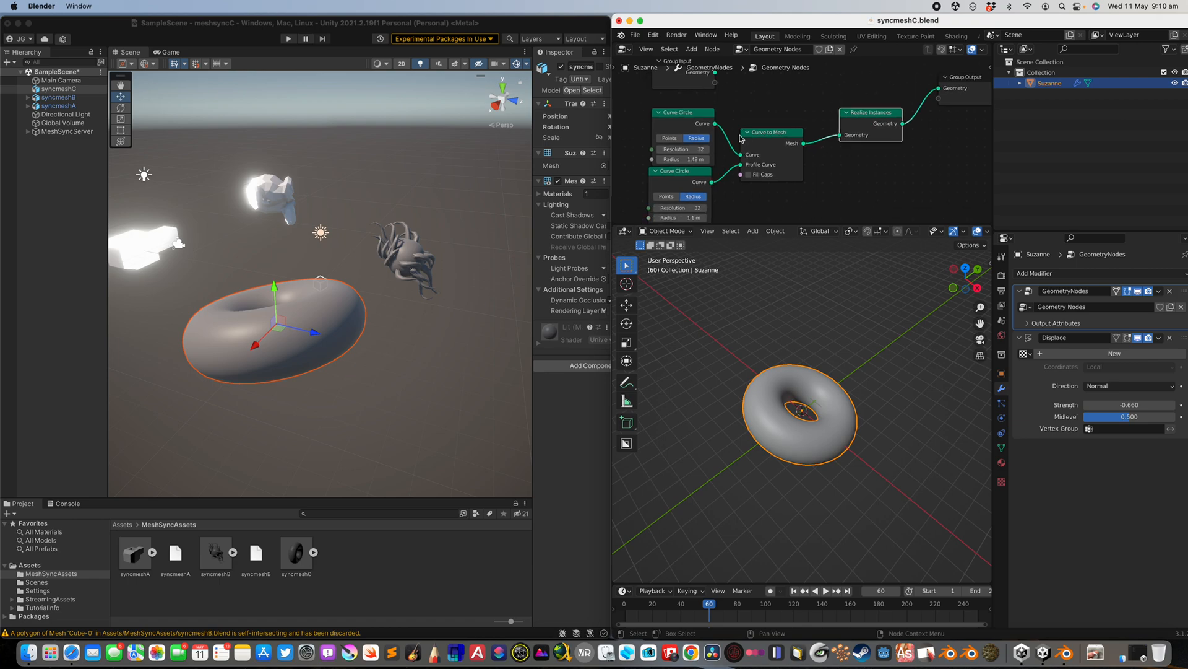
pyautogui.moveTo(683, 159); pyautogui.dragTo(736, 159)
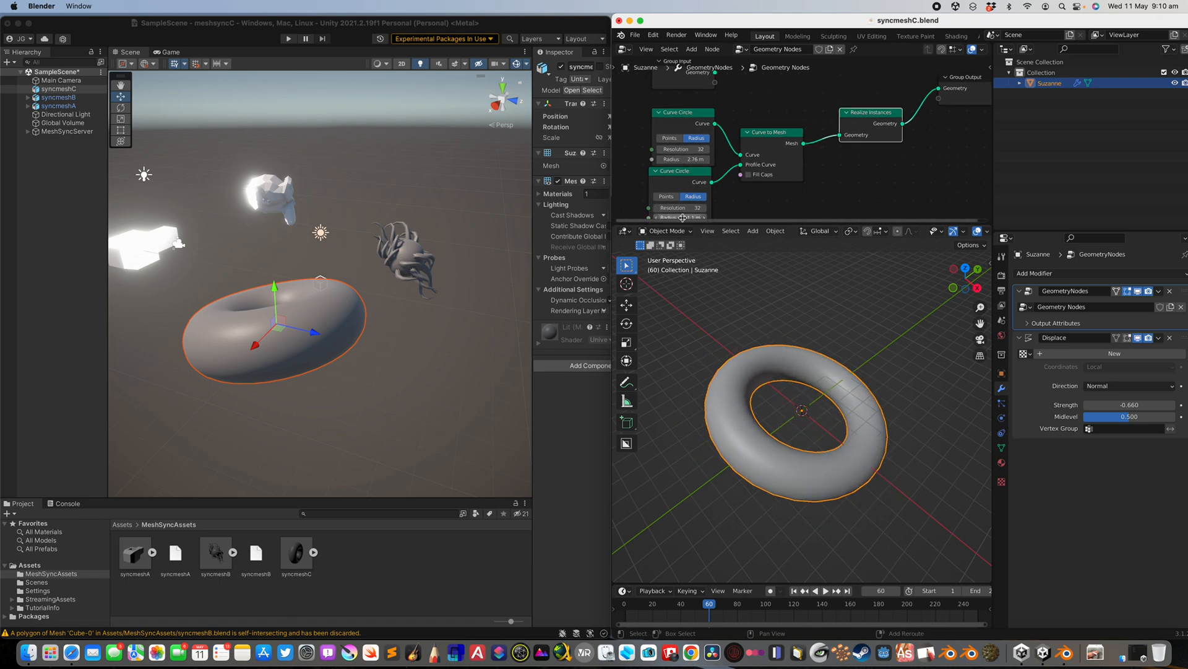
pyautogui.moveTo(683, 217); pyautogui.dragTo(656, 217)
pyautogui.moveTo(869, 363); pyautogui.dragTo(861, 379, button='middle')
pyautogui.press('super+s')
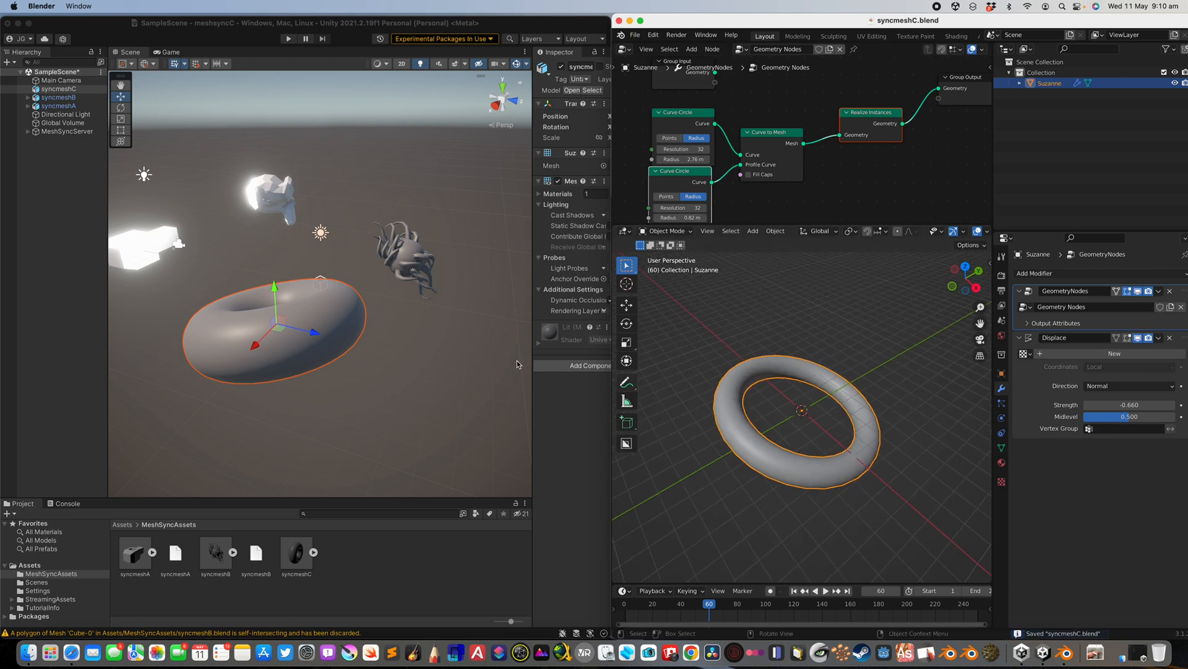
pyautogui.click(297, 340)
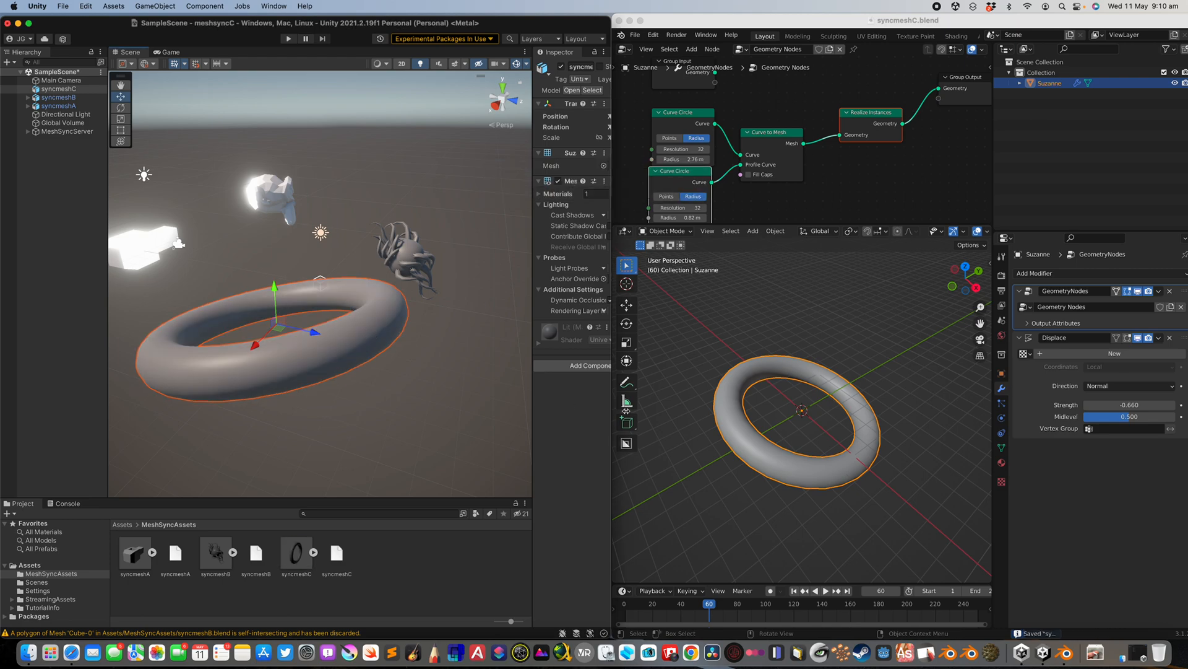
# Add a Monkey mesh in Blender, place it behind the torus and scale it up
pyautogui.moveTo(767, 344); pyautogui.dragTo(762, 352, button='middle')
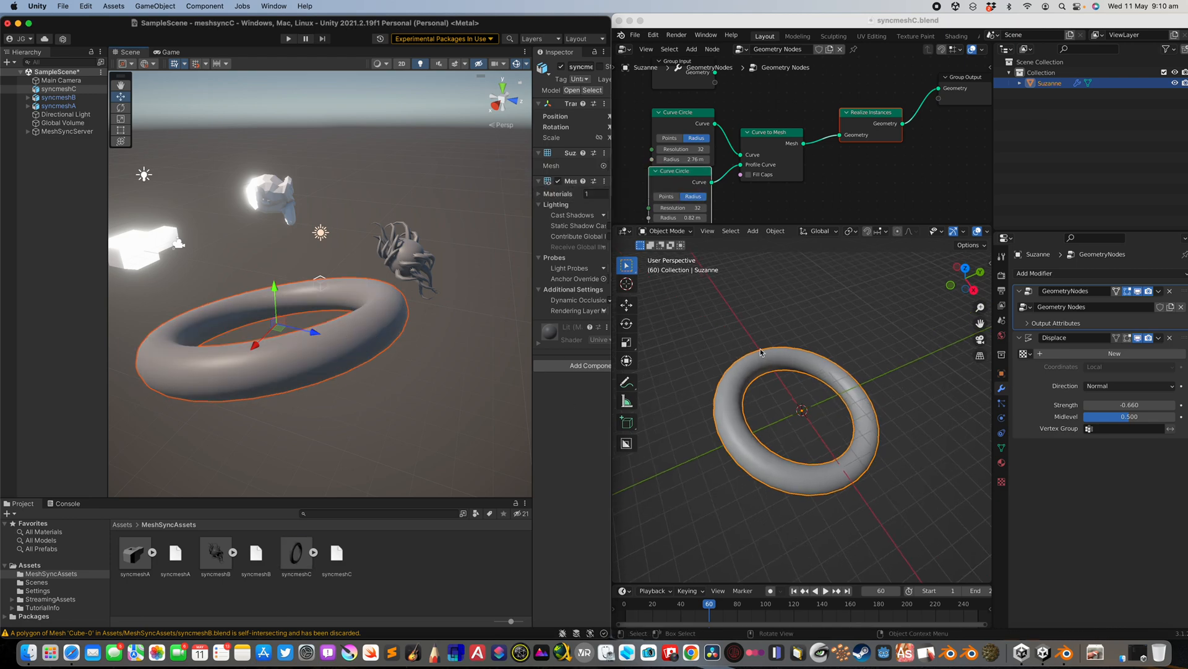
pyautogui.scroll(-3, 802, 325)
pyautogui.click(805, 325)
pyautogui.scroll(-2, 806, 327)
pyautogui.hotkey('shift', 'a')
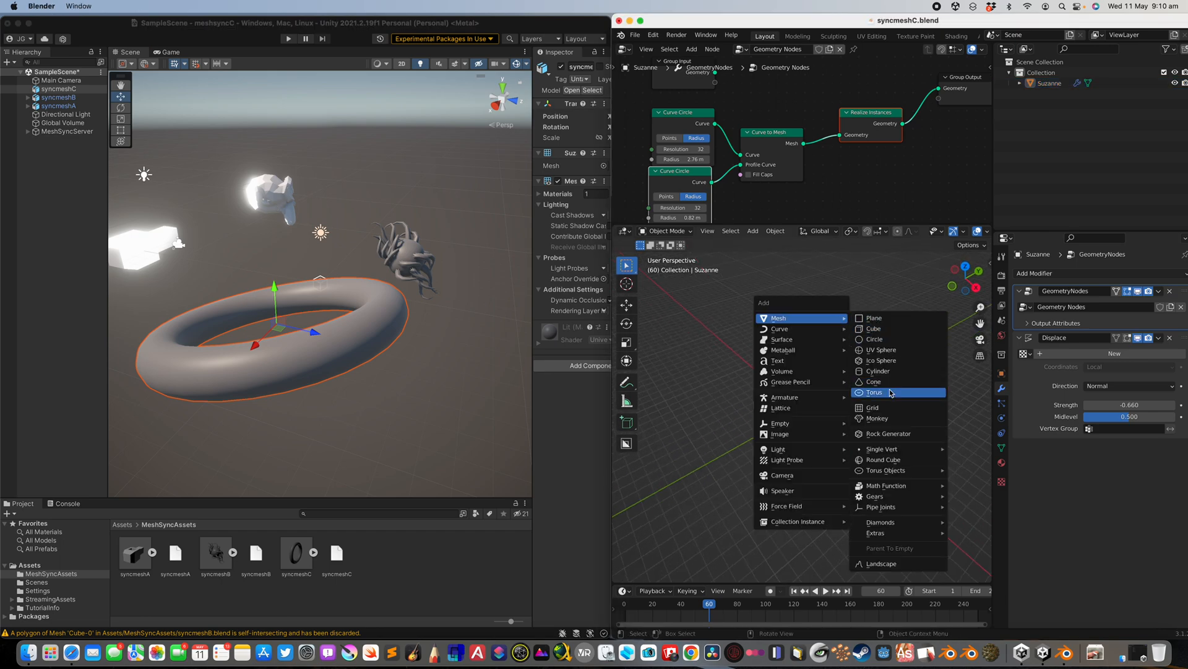
pyautogui.click(878, 419)
pyautogui.press('g')
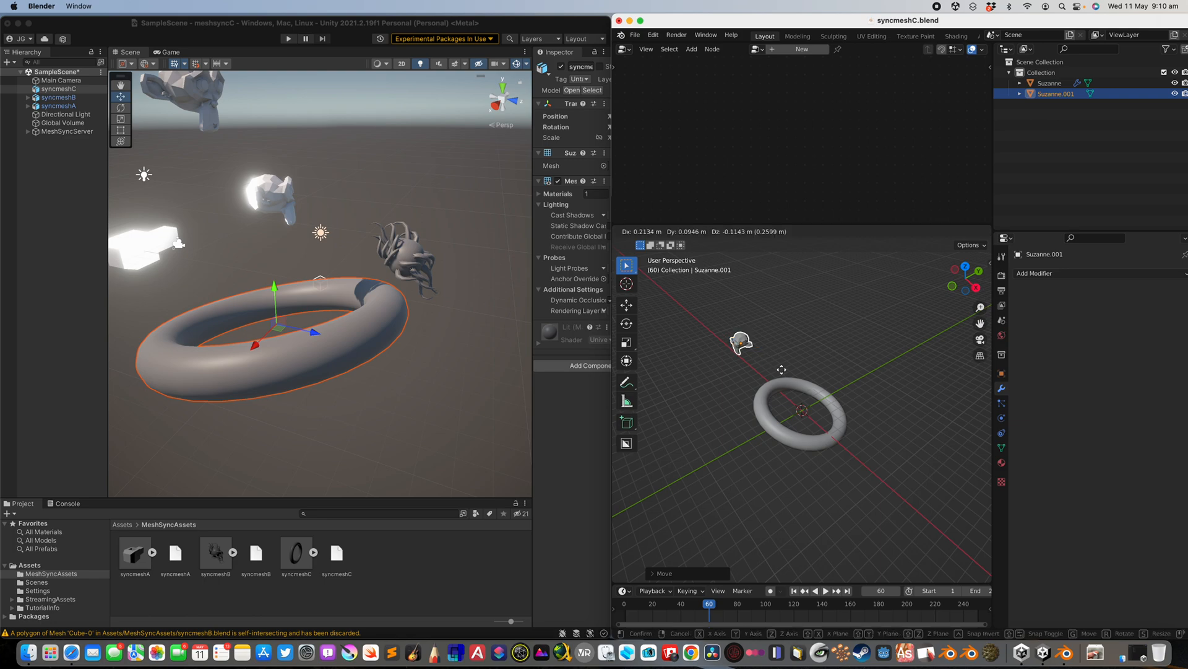
pyautogui.click(788, 376)
pyautogui.press('s')
pyautogui.click(793, 381)
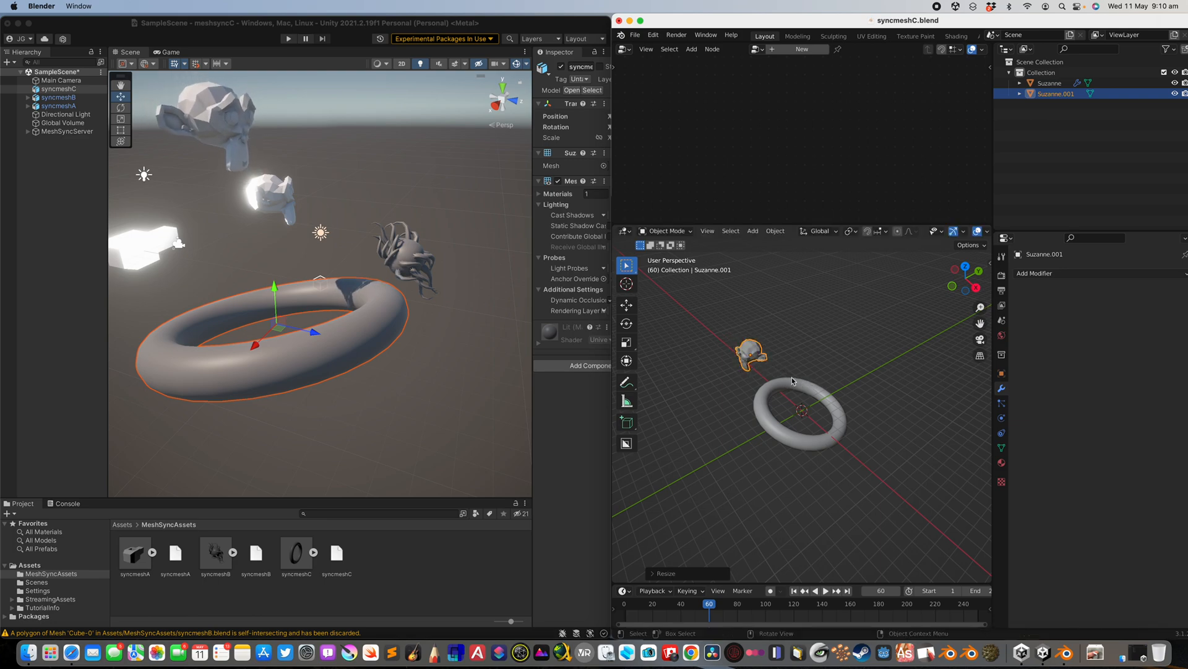
# Duplicate the monkey, rotate the copy freely with a trackball rotation, then reposition and enlarge it beside the original
pyautogui.hotkey('shift', 'd')
pyautogui.click(834, 363)
pyautogui.press('r')
pyautogui.press('r')
pyautogui.click(842, 358)
pyautogui.scroll(-1, 375, 233)
pyautogui.moveTo(355, 225); pyautogui.dragTo(411, 289)
pyautogui.press('g')
pyautogui.click(846, 362)
pyautogui.press('s')
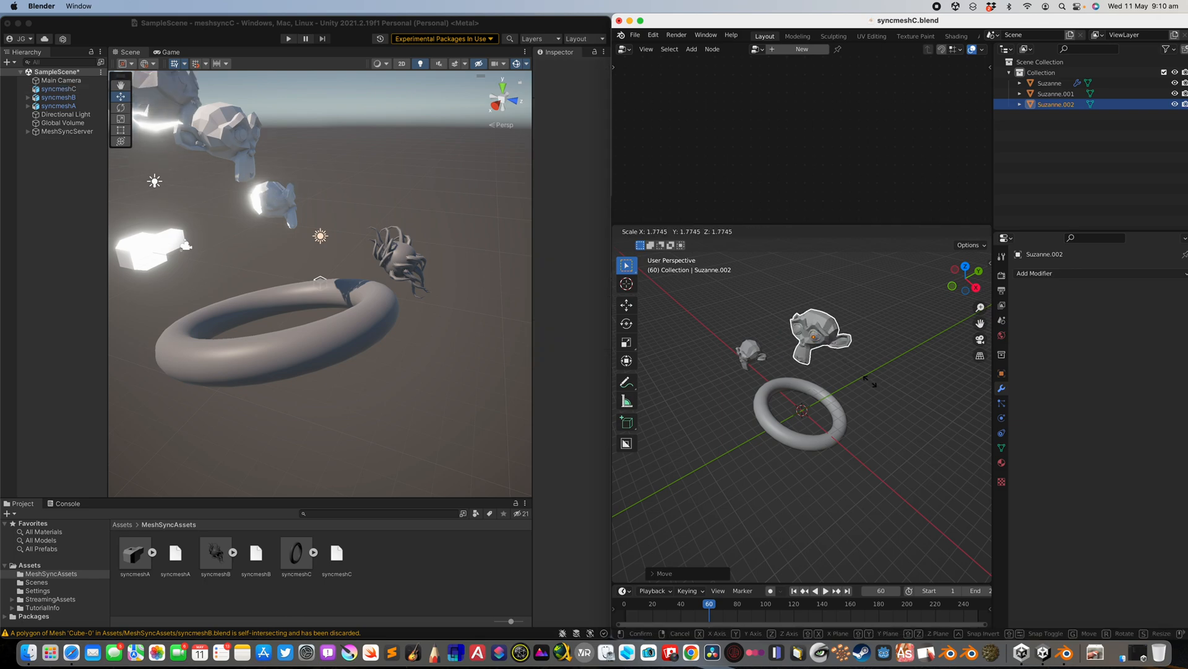
pyautogui.click(849, 364)
# Scale the torus up slightly to test its sync, and delete it from the Blender scene
pyautogui.click(838, 406)
pyautogui.moveTo(874, 409); pyautogui.dragTo(866, 388, button='middle')
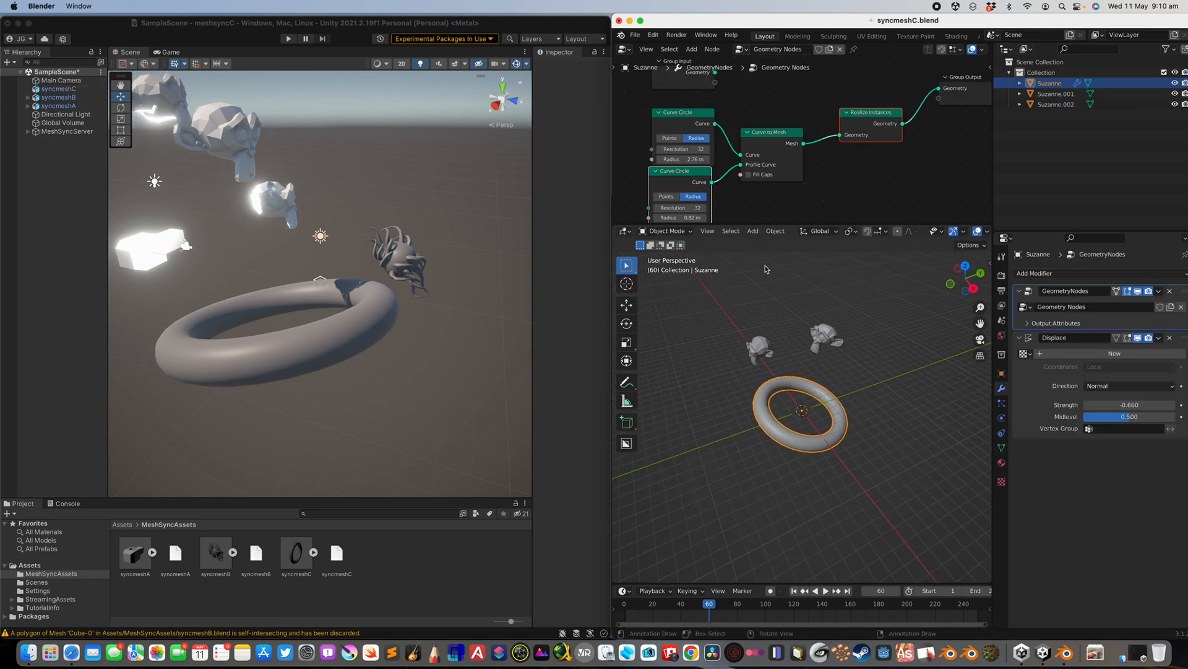
pyautogui.press('s')
pyautogui.click(873, 409)
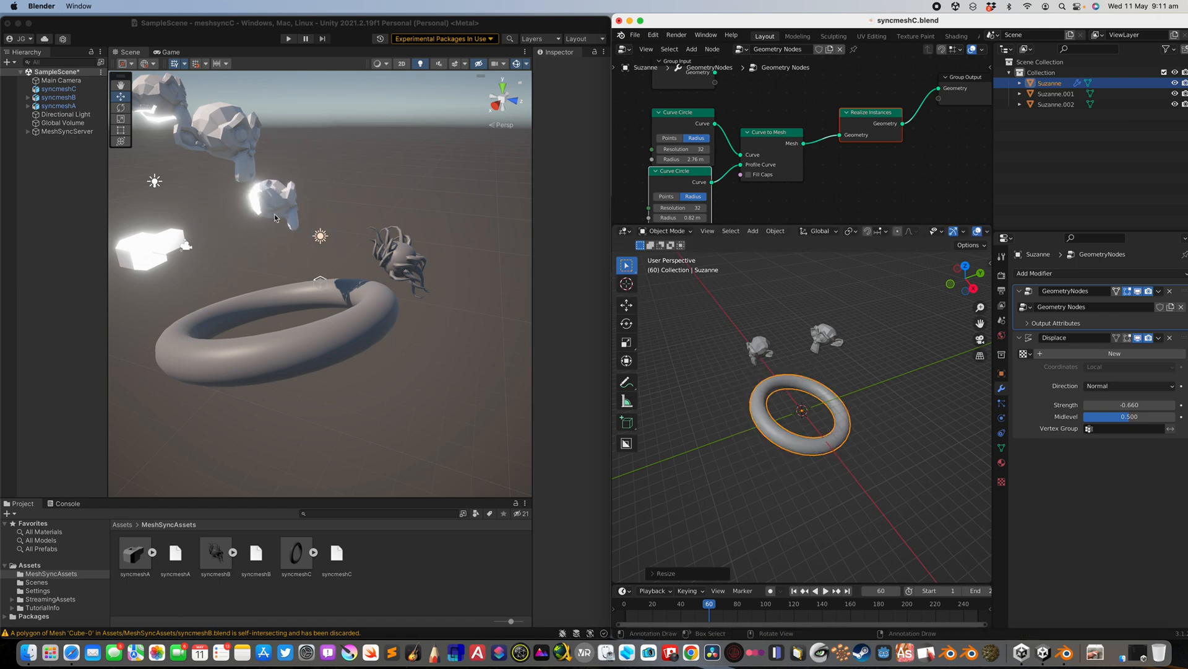
pyautogui.press('Delete')
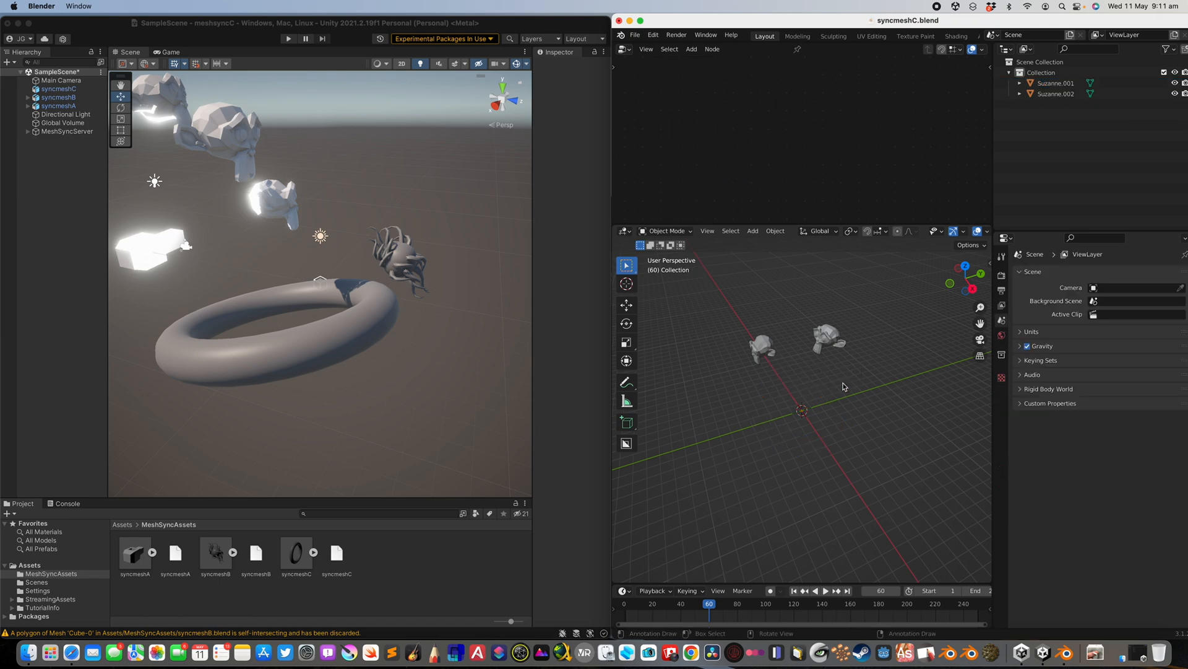
# Add a Cube mesh at the centre of the Blender scene
pyautogui.hotkey('shift', 'a')
pyautogui.moveTo(842, 384)
pyautogui.click(885, 148)
pyautogui.scroll(4, 878, 357)
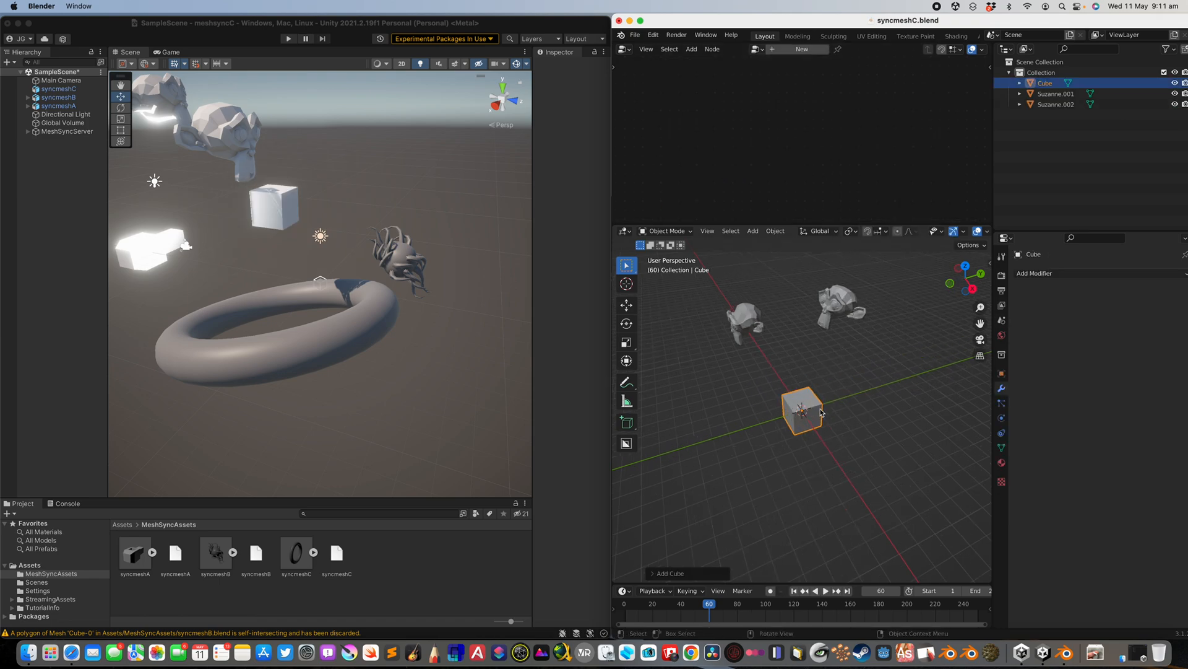
# Give the cube a geometry nodes modifier and assign it the existing Geometry Nodes tree
pyautogui.click(805, 50)
pyautogui.hotkey('shift', 'a')
pyautogui.moveTo(735, 69)
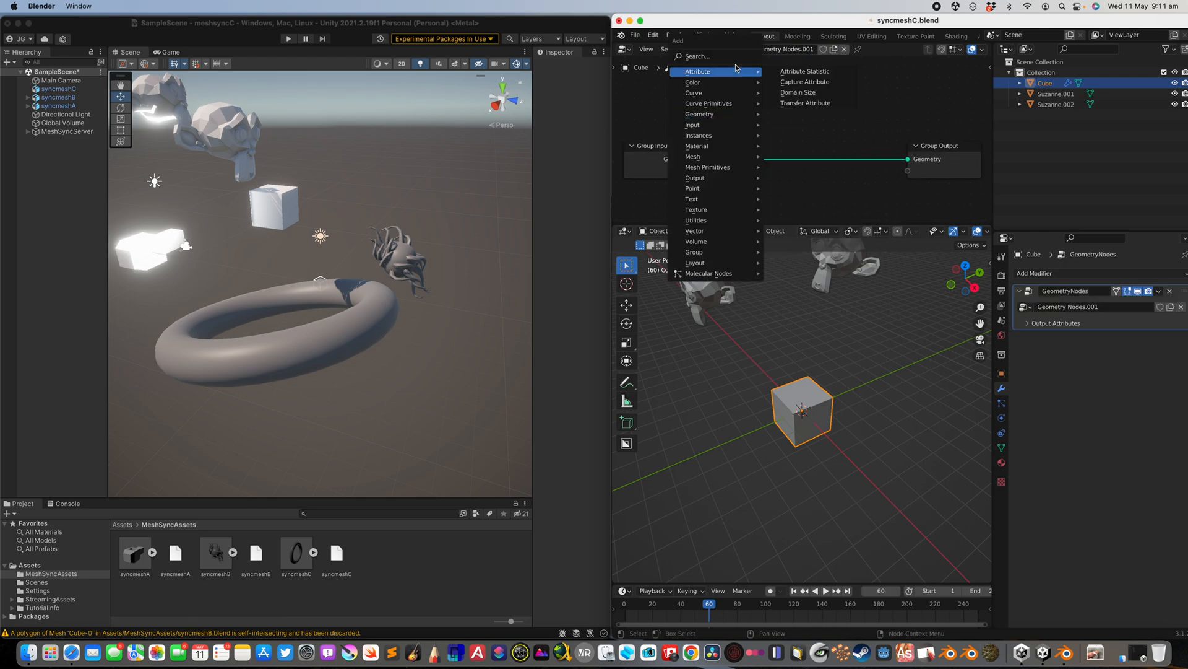
pyautogui.press('Escape')
pyautogui.click(1029, 309)
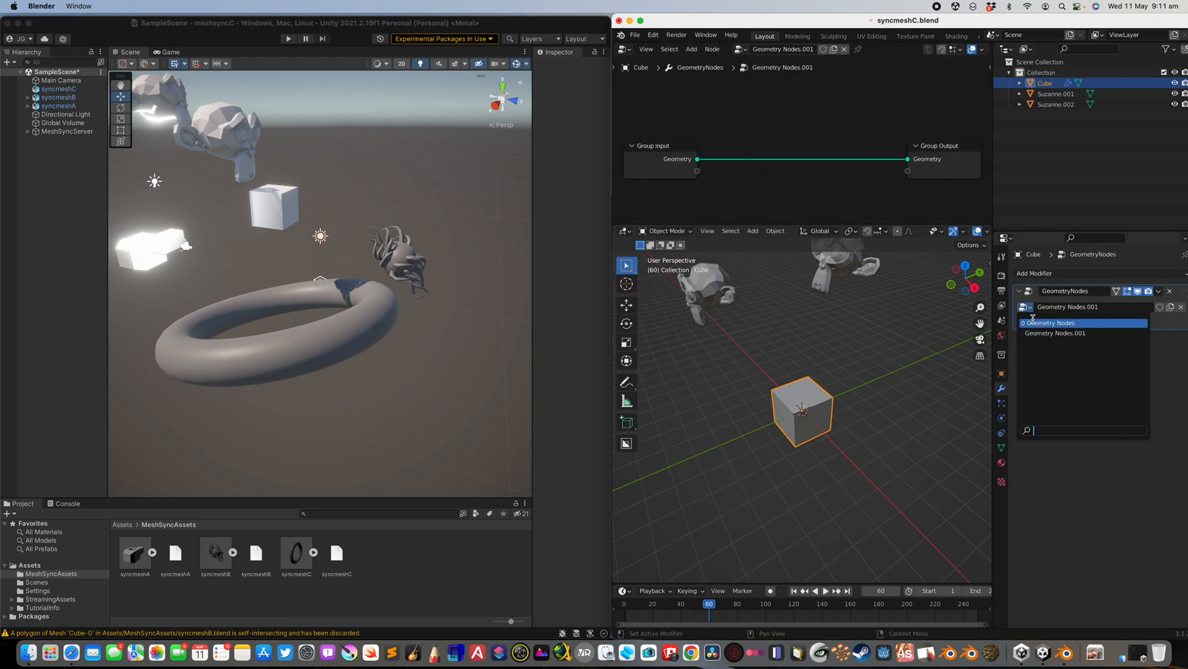
pyautogui.click(1053, 328)
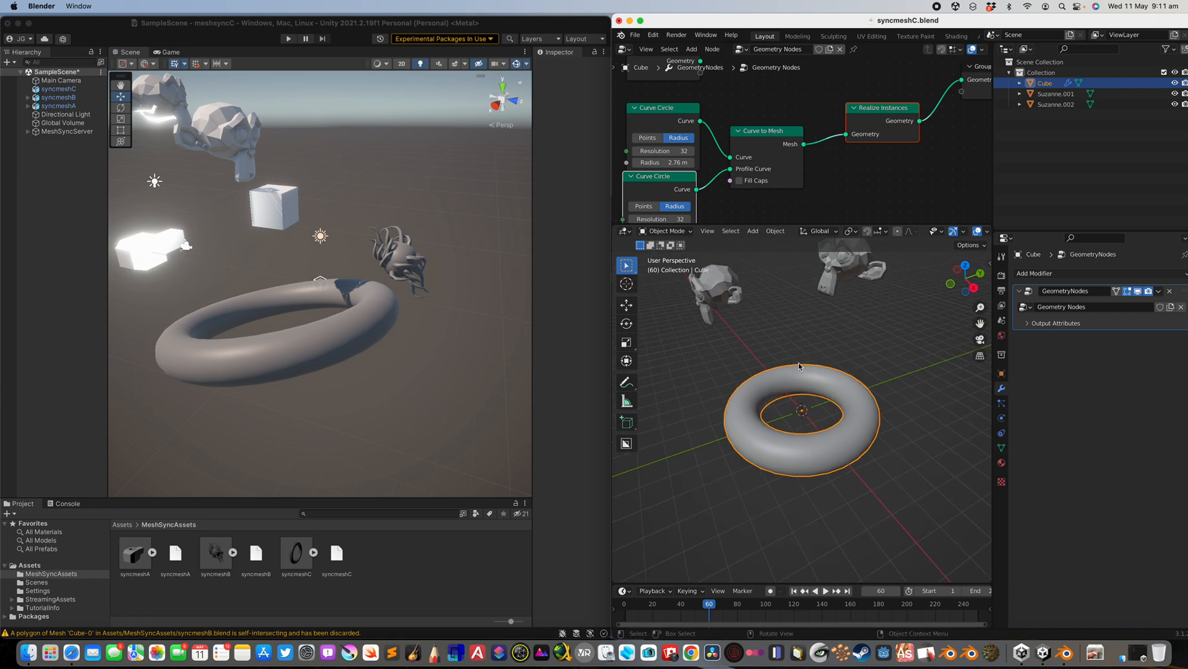
# Scale the geometry nodes torus up to about 1.12 and tilt it with a trackball rotation
pyautogui.press('s')
pyautogui.click(865, 465)
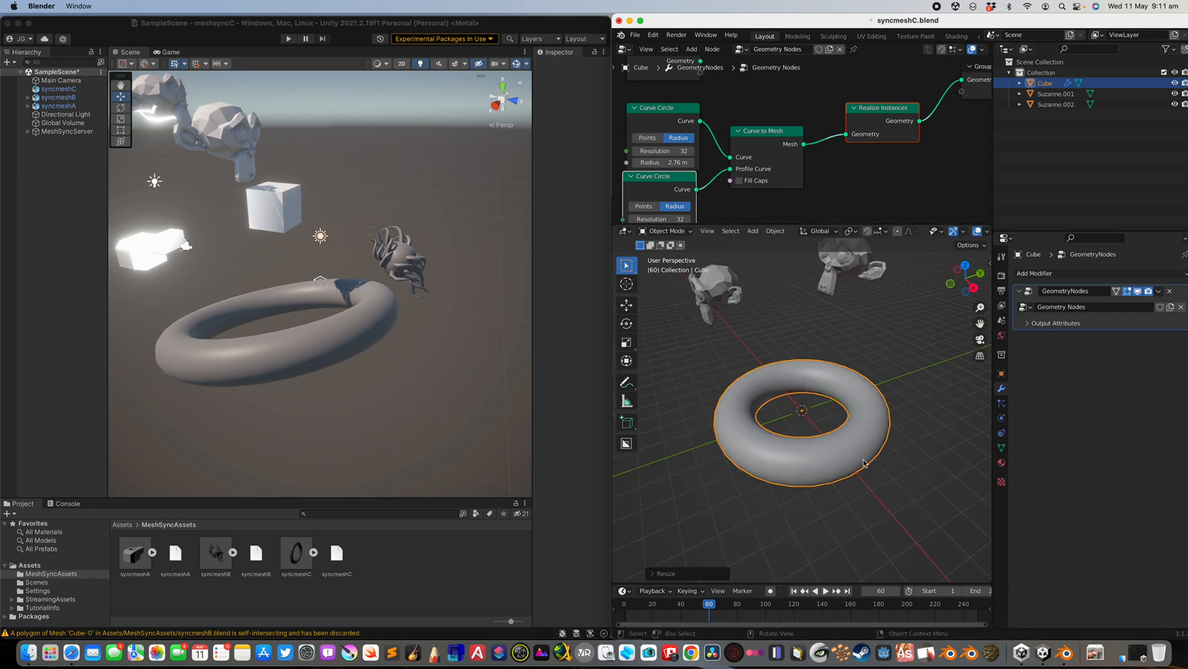
pyautogui.press('r')
pyautogui.press('r')
pyautogui.click(864, 479)
pyautogui.moveTo(830, 416); pyautogui.dragTo(826, 413, button='middle')
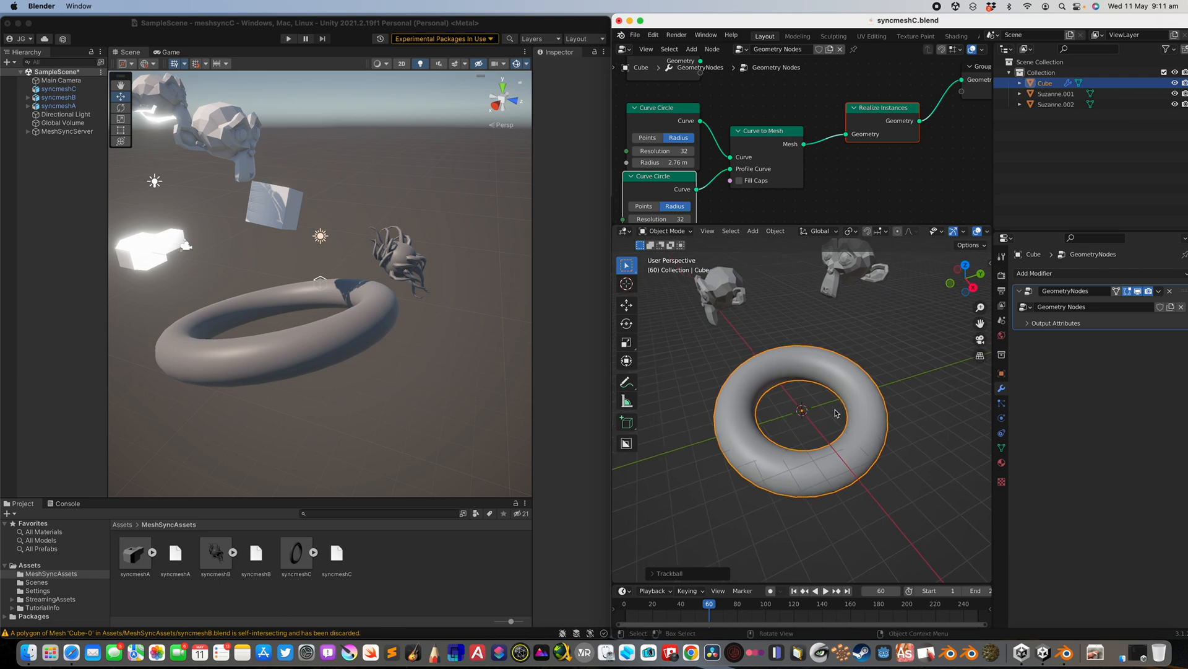
# Examine the cube's object, modifier, constraint and mesh data properties, and the available object operations
pyautogui.click(1002, 372)
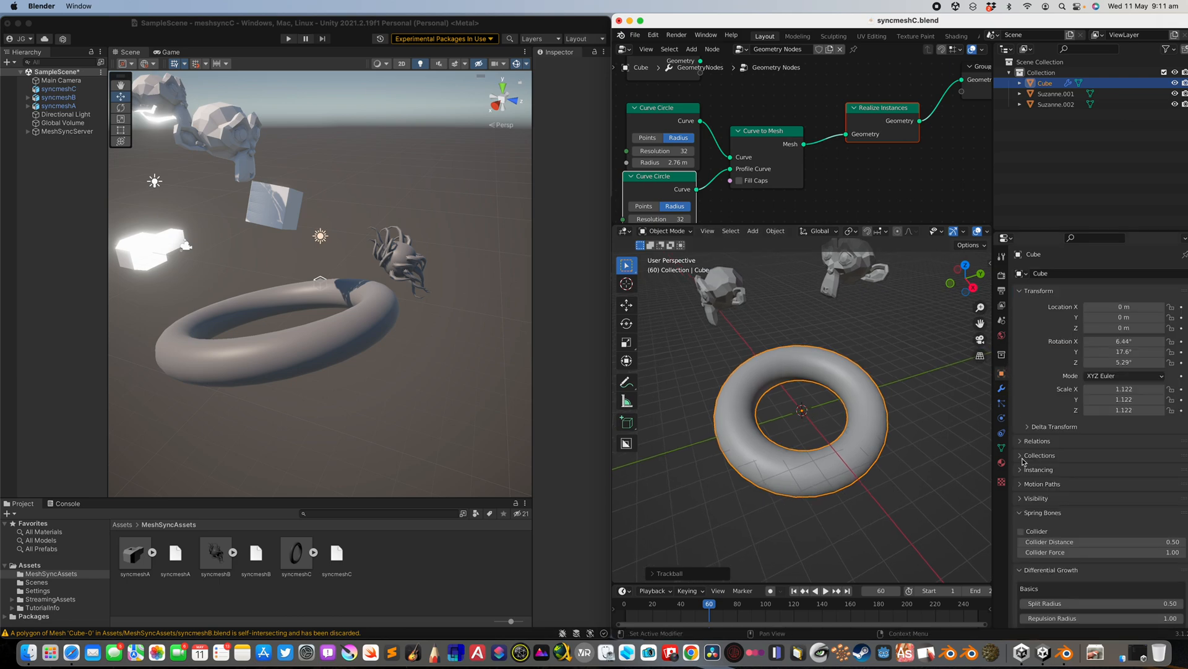
pyautogui.scroll(-5, 1098, 510)
pyautogui.scroll(-3, 1098, 510)
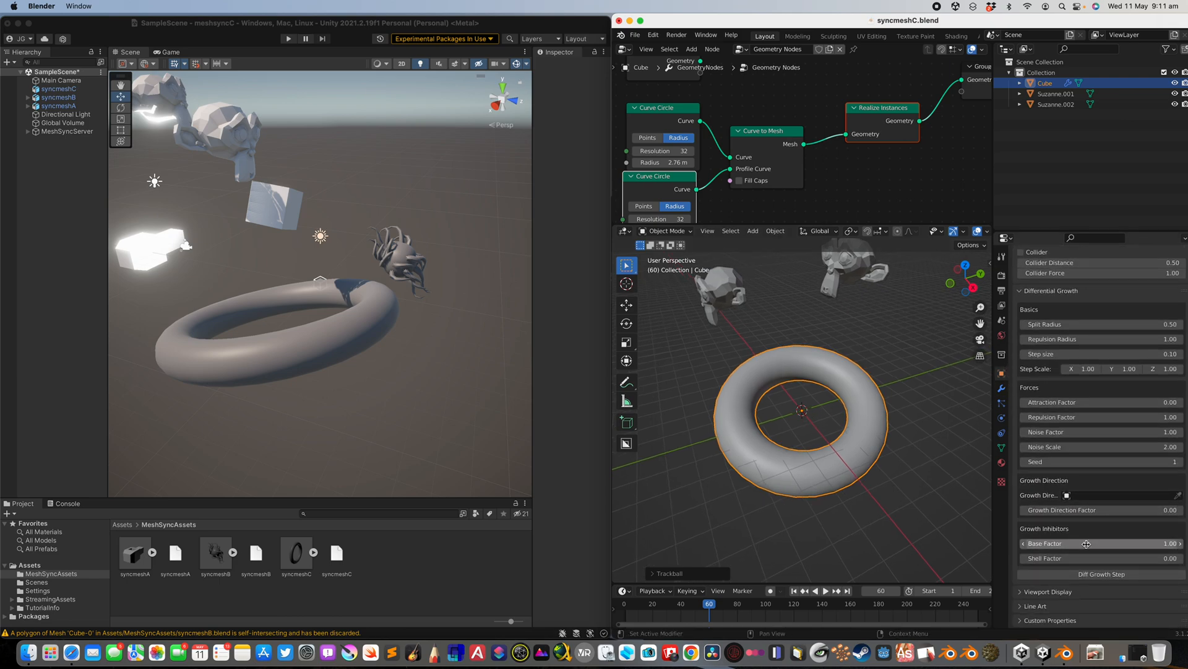
pyautogui.click(1003, 389)
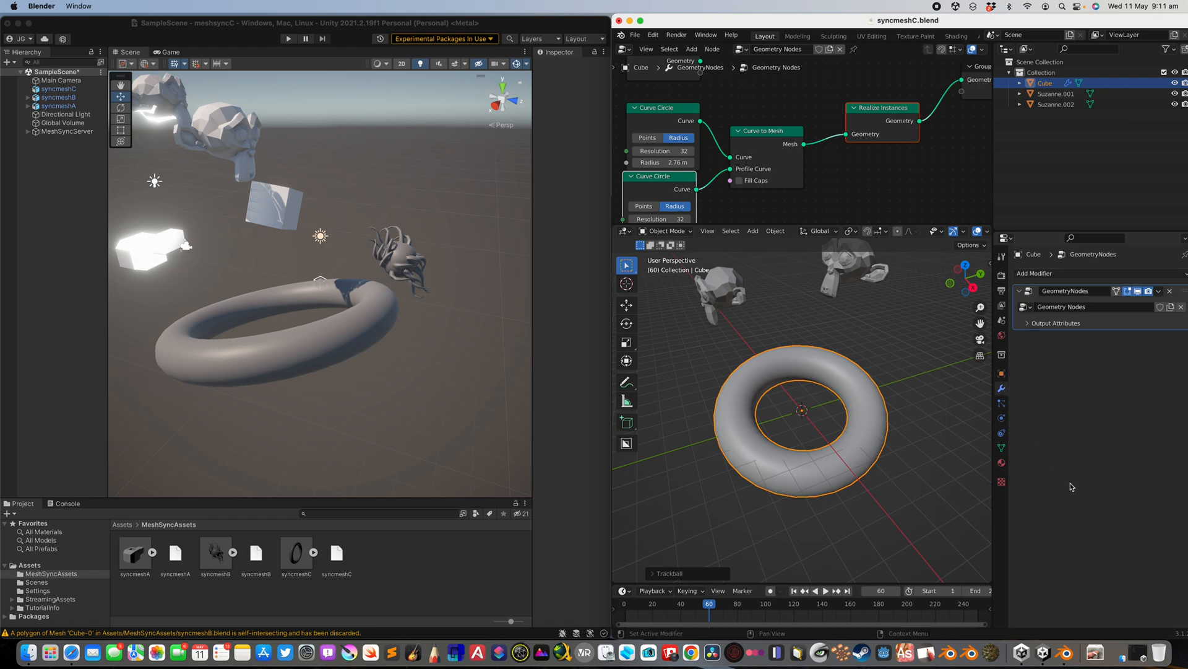
pyautogui.click(1002, 355)
pyautogui.click(1003, 434)
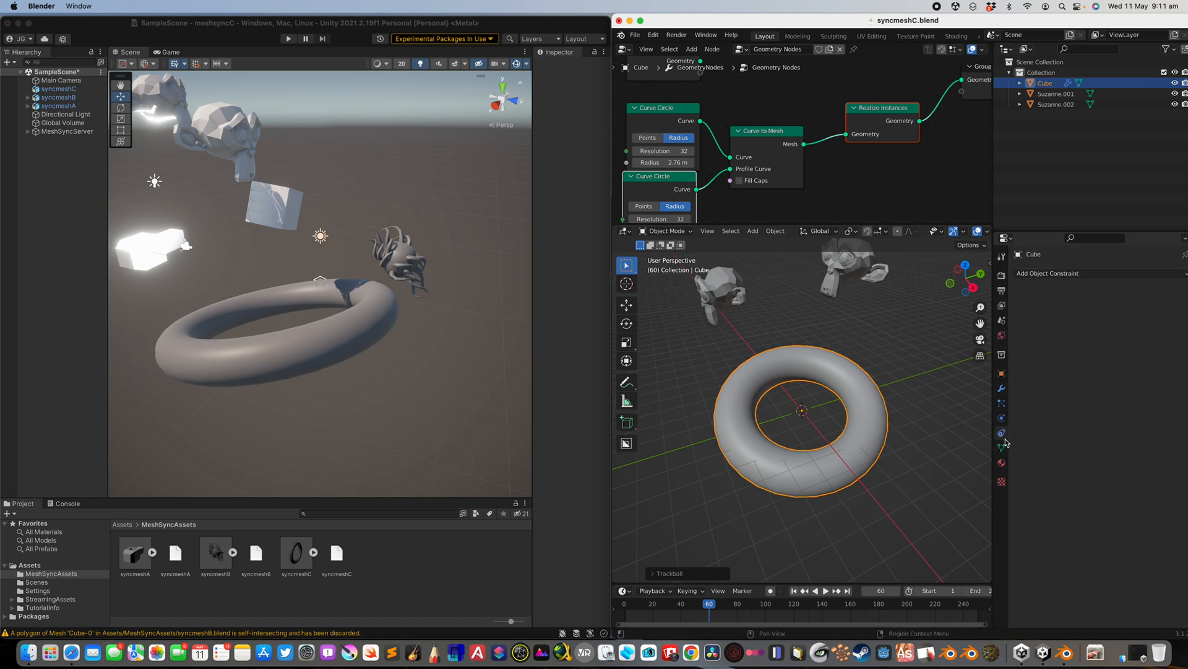
pyautogui.click(1002, 447)
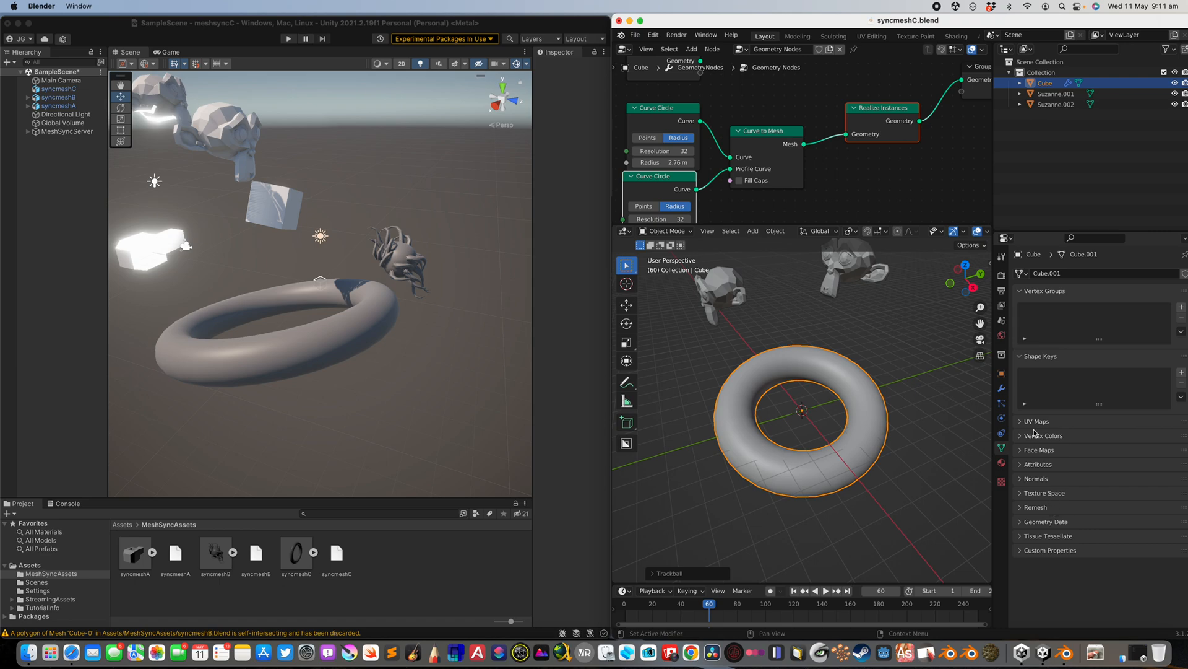
pyautogui.click(776, 231)
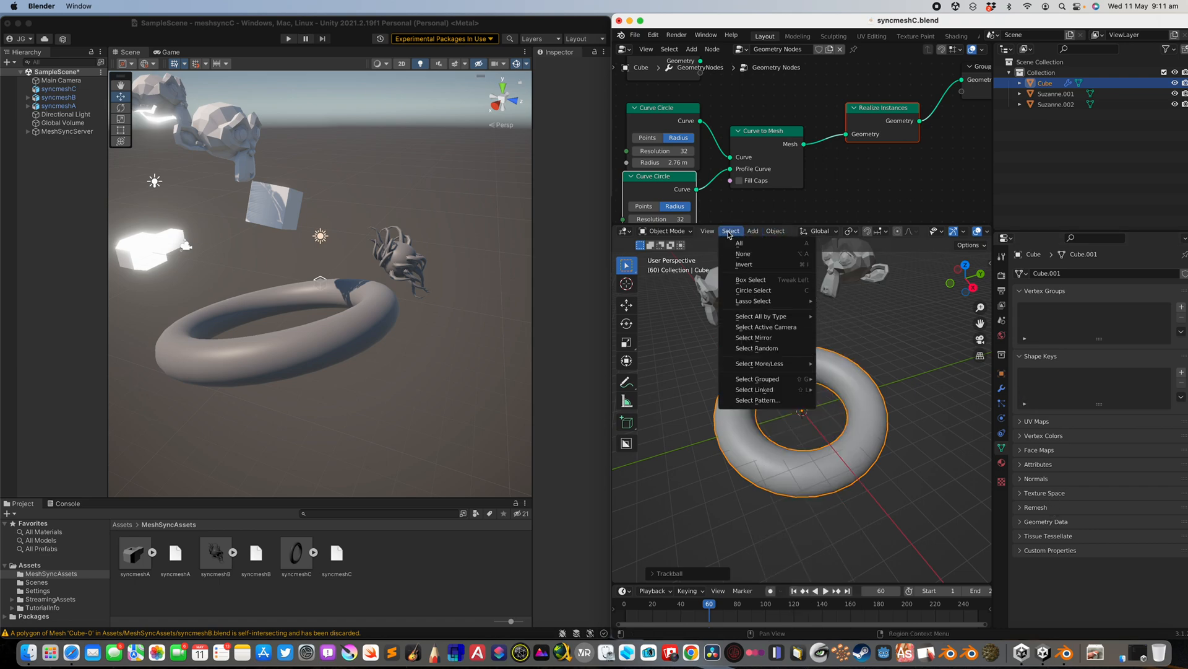
pyautogui.moveTo(712, 233)
pyautogui.moveTo(770, 235)
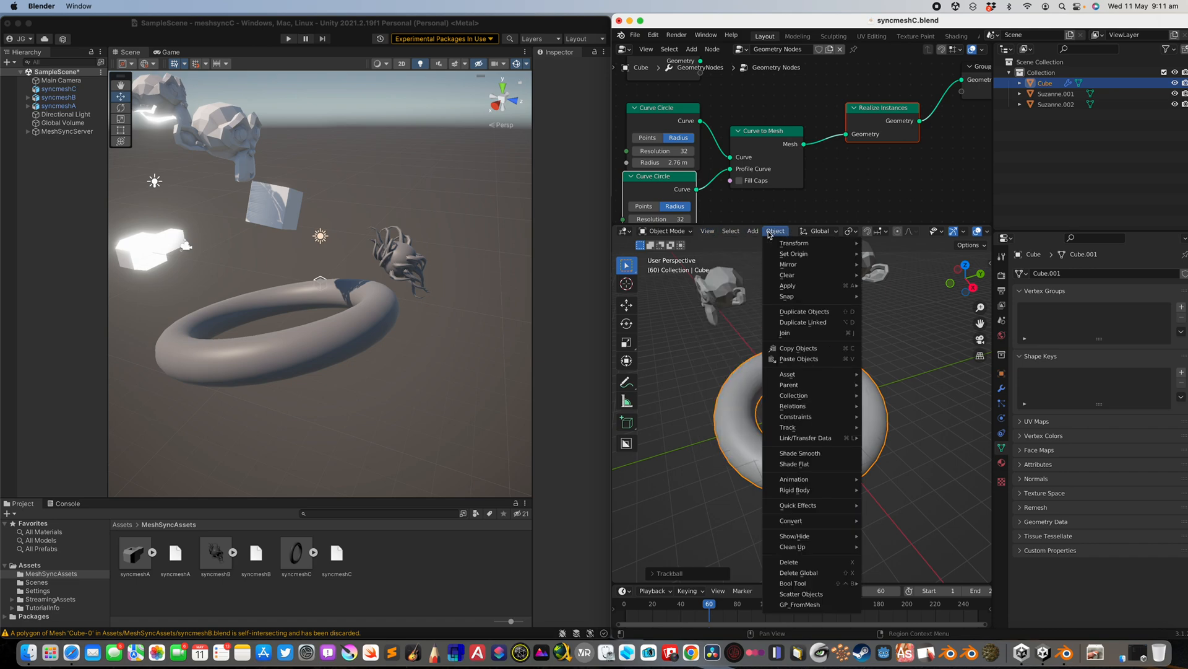
pyautogui.moveTo(809, 379)
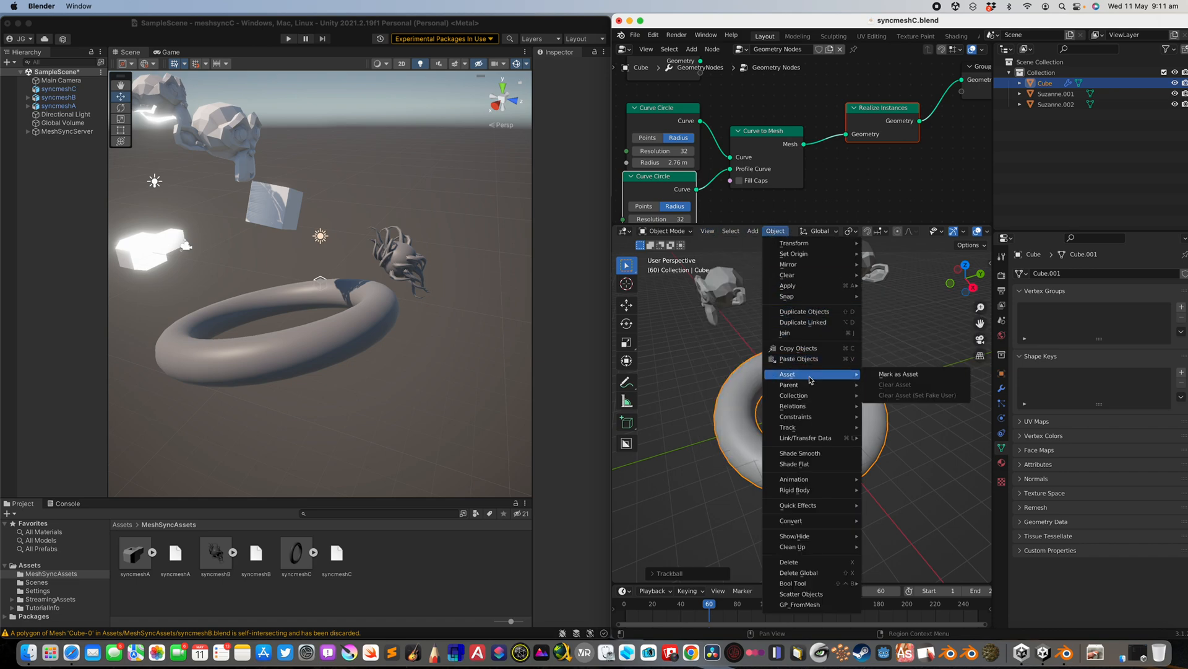
pyautogui.moveTo(815, 441)
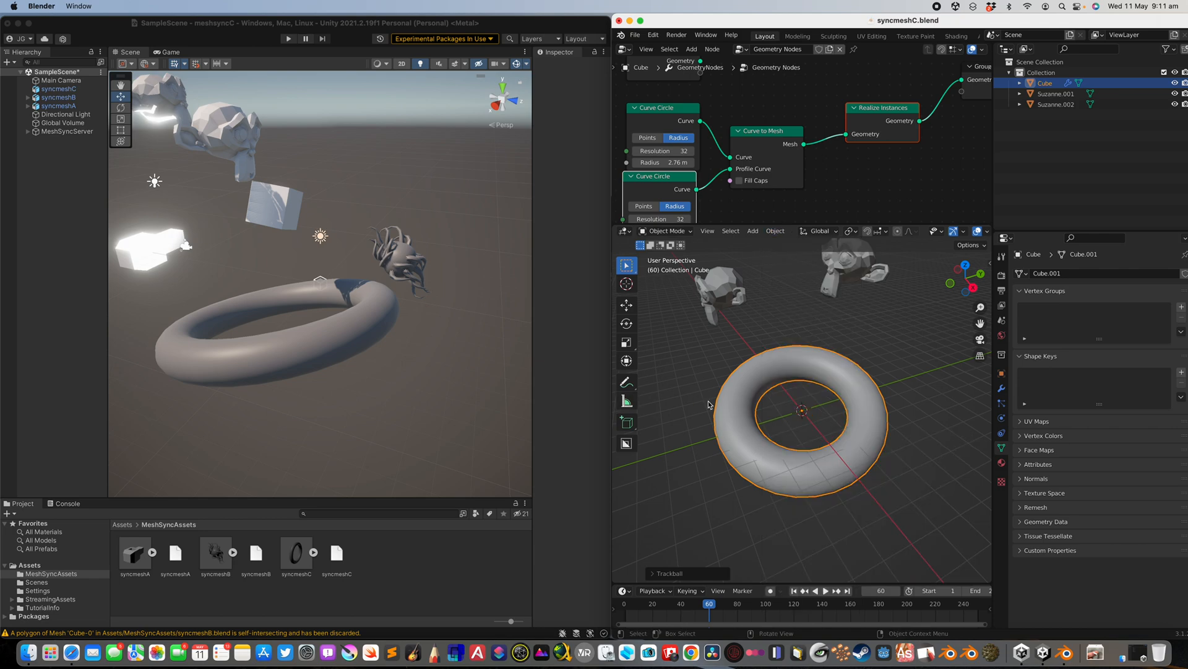
# Close the Unity editor, choosing to save SampleScene, and close the syncmeshC Blender file
pyautogui.click(139, 52)
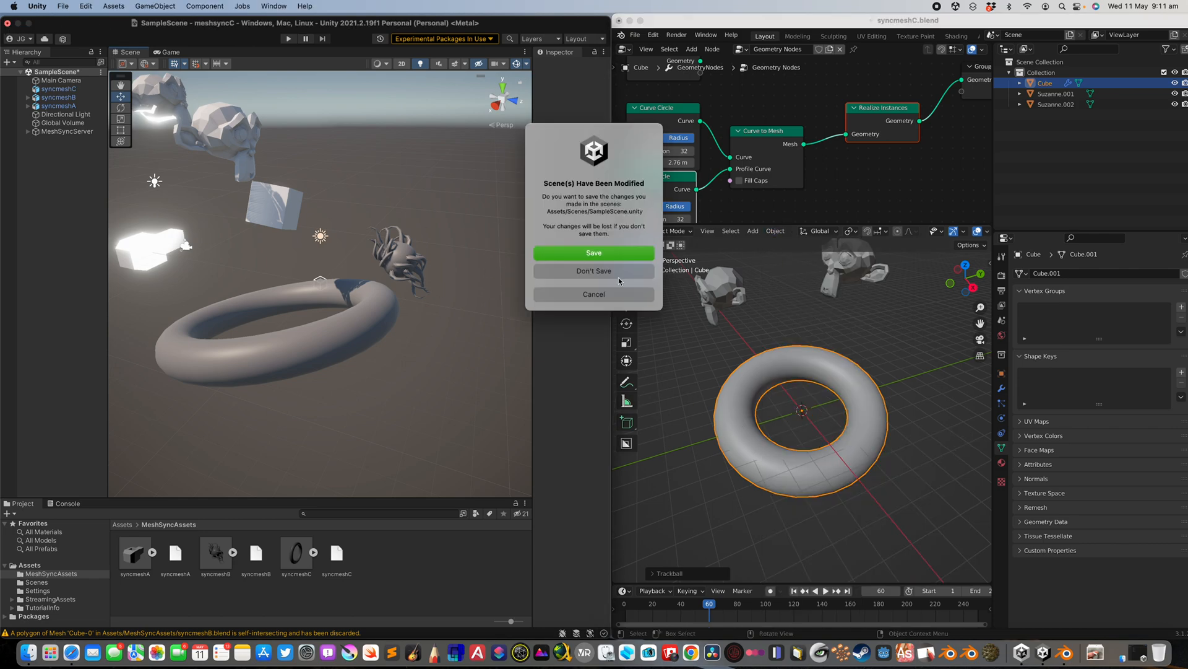
pyautogui.click(610, 258)
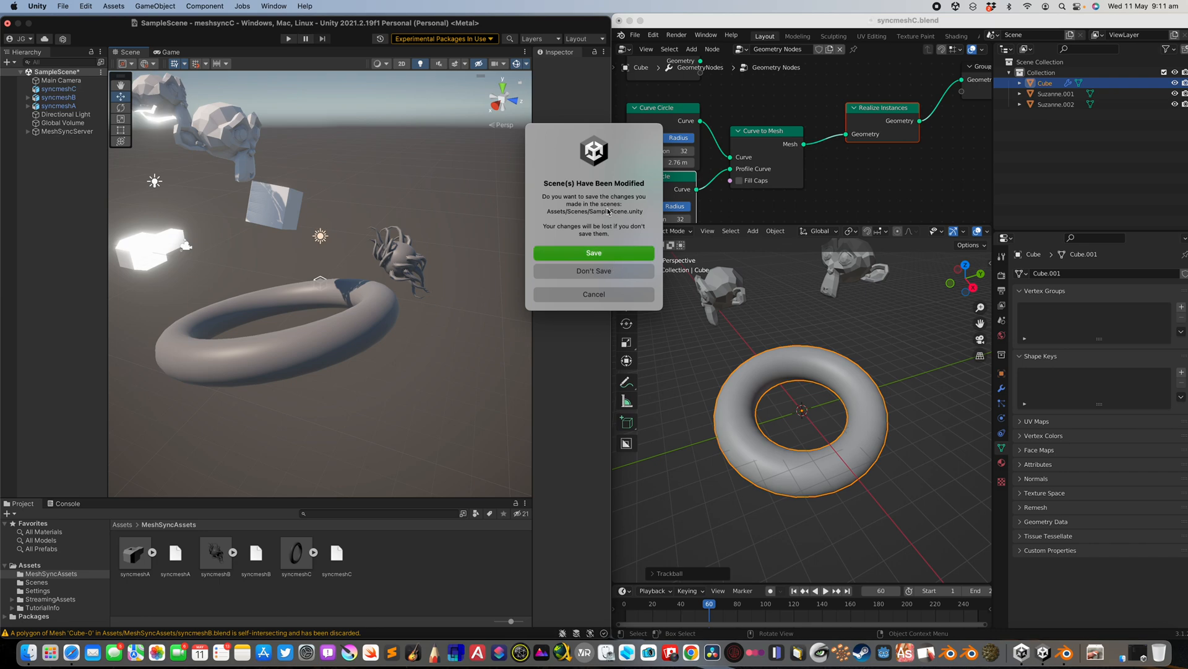
pyautogui.click(647, 24)
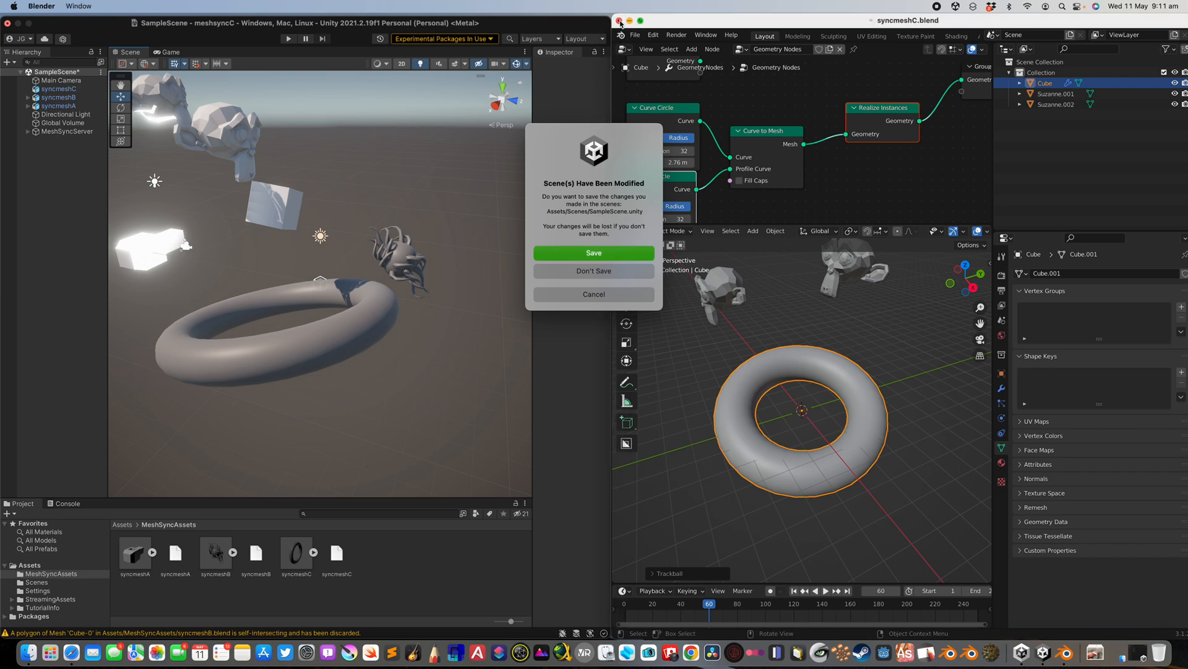
pyautogui.click(620, 21)
pyautogui.click(858, 354)
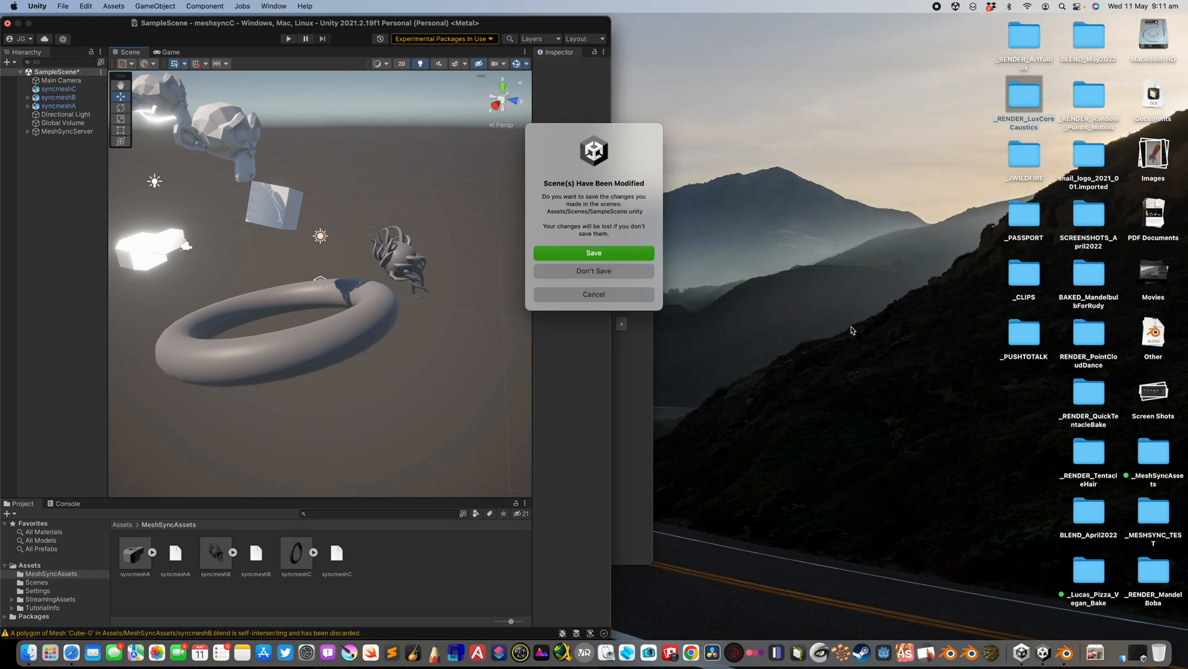
# Clear the remaining windows and open Unity Hub at its project list
pyautogui.click(650, 358)
pyautogui.moveTo(489, 211); pyautogui.dragTo(720, 181)
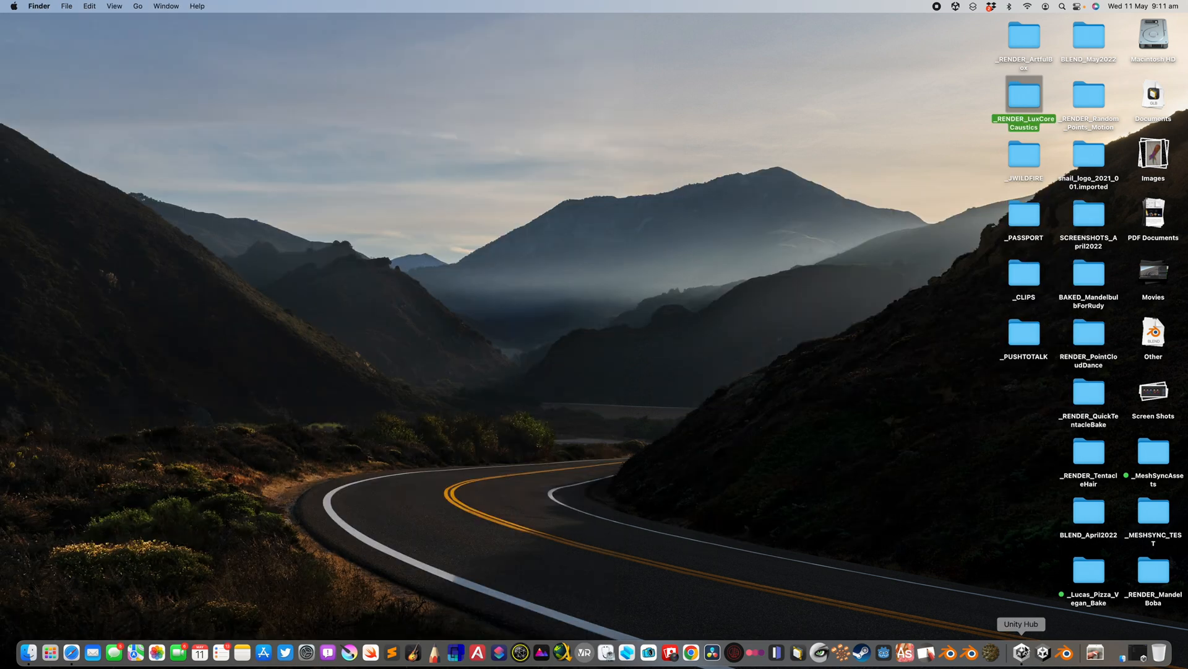
pyautogui.click(1026, 650)
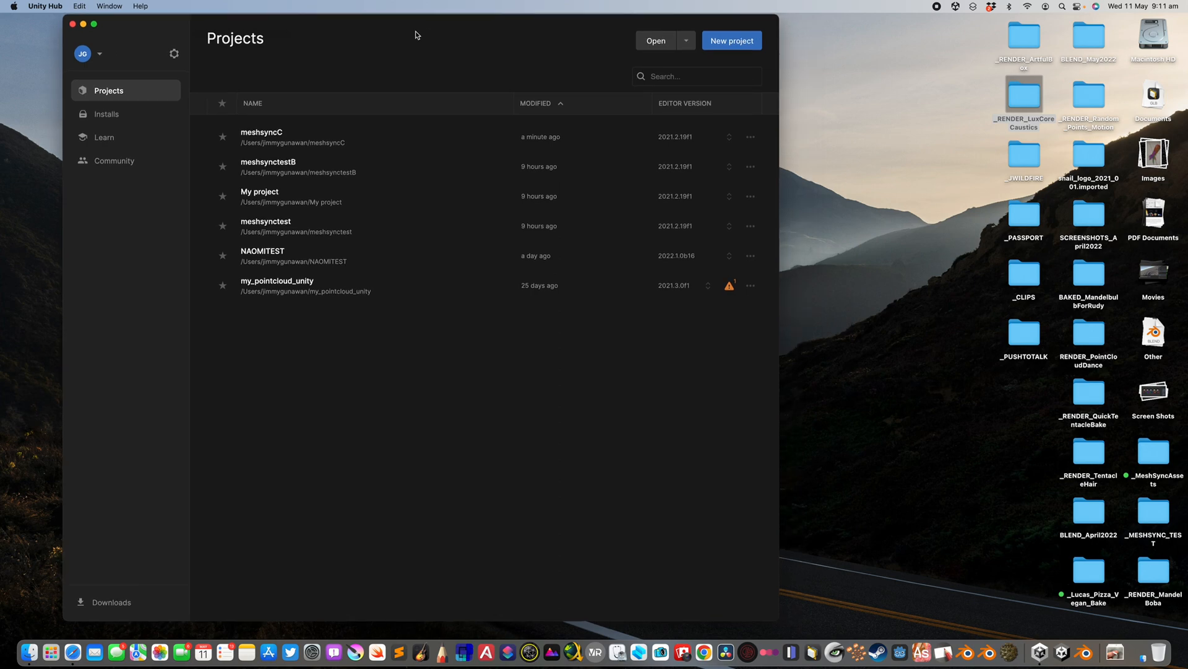
# Create a new Unity project named meshsyncdemo from the 3D (URP) template with editor version 2021.2.19f1
pyautogui.click(723, 42)
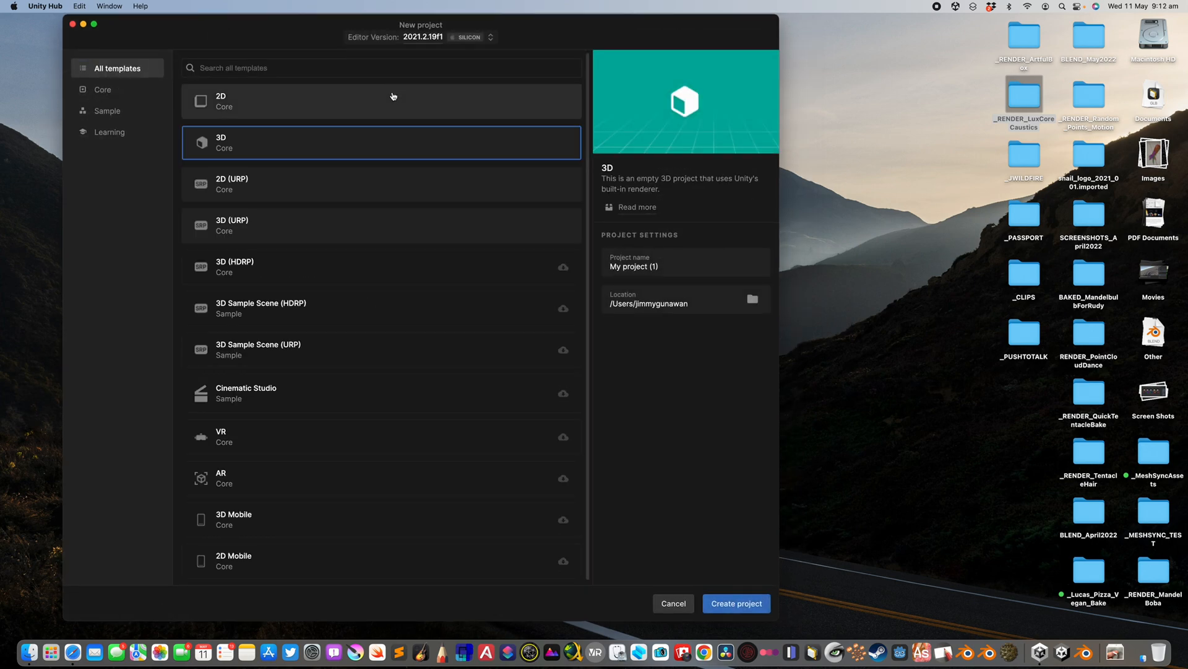
pyautogui.click(262, 233)
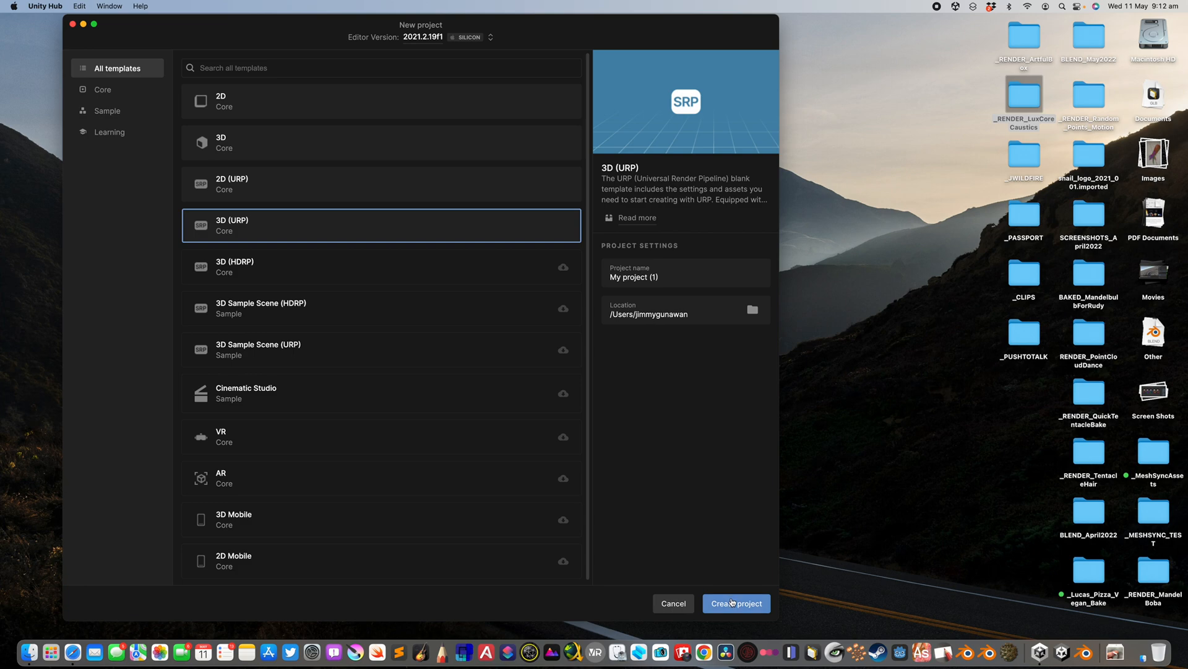
pyautogui.tripleClick(643, 272)
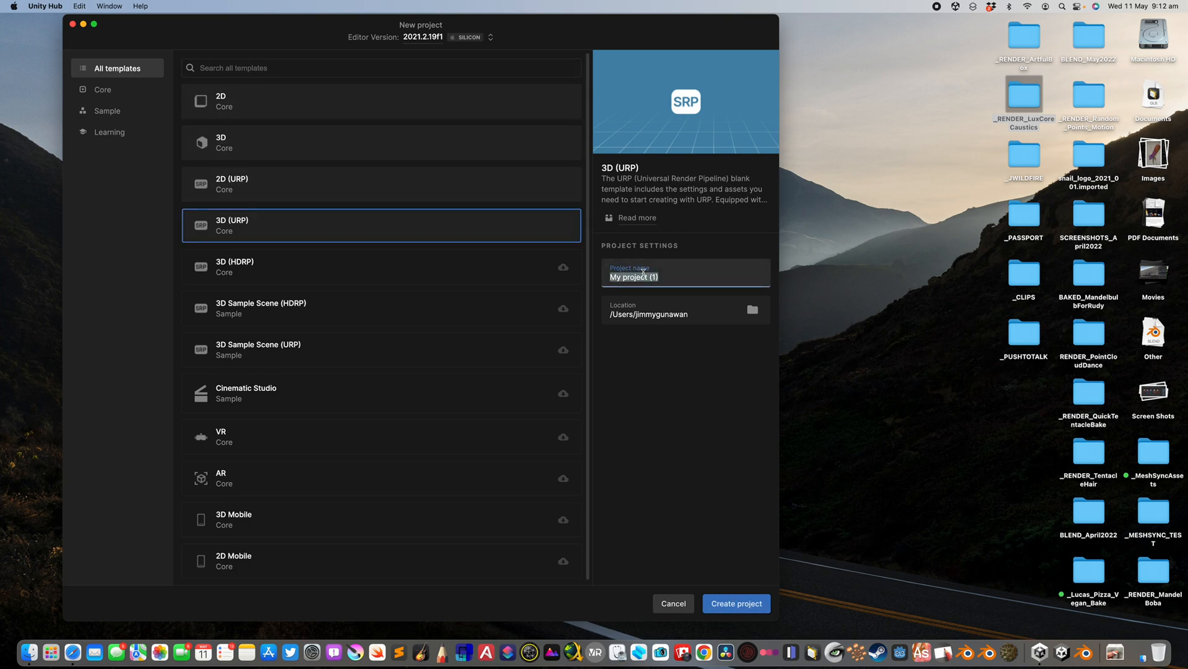
pyautogui.write('meshsyncdemo')
pyautogui.click(735, 603)
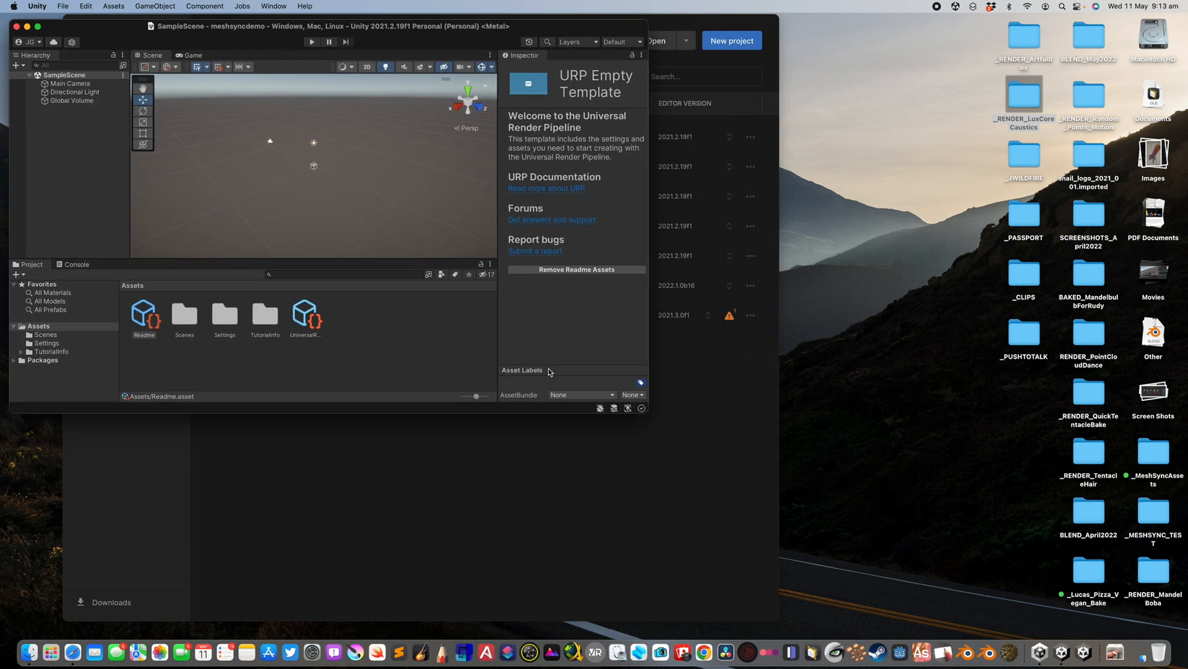
# Enlarge and reposition the meshsyncdemo editor window, clear the Readme selection, and leave the desktop folders visible beside it
pyautogui.moveTo(645, 411); pyautogui.dragTo(1010, 636)
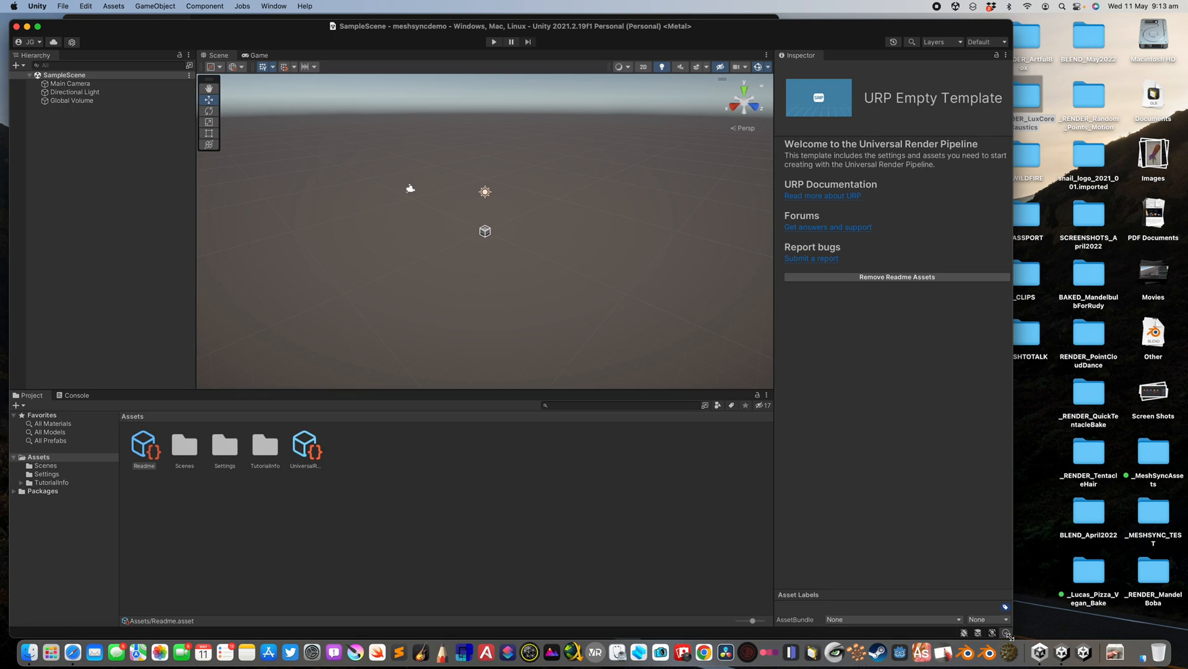
pyautogui.moveTo(818, 25); pyautogui.dragTo(874, 25)
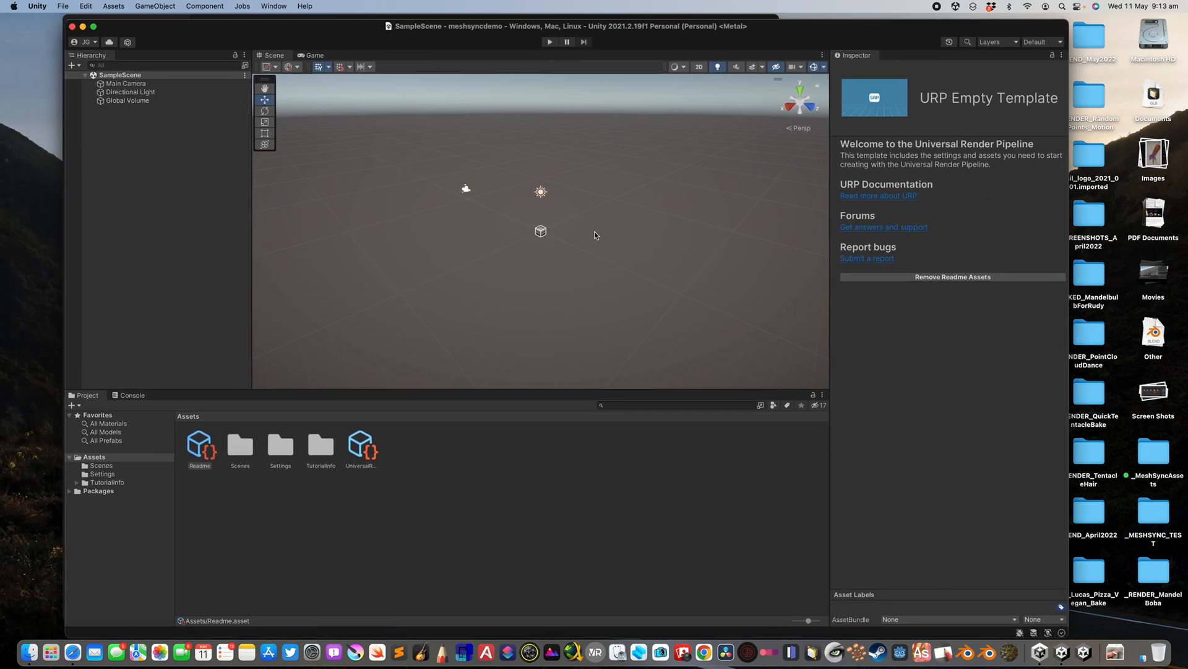
pyautogui.click(555, 221)
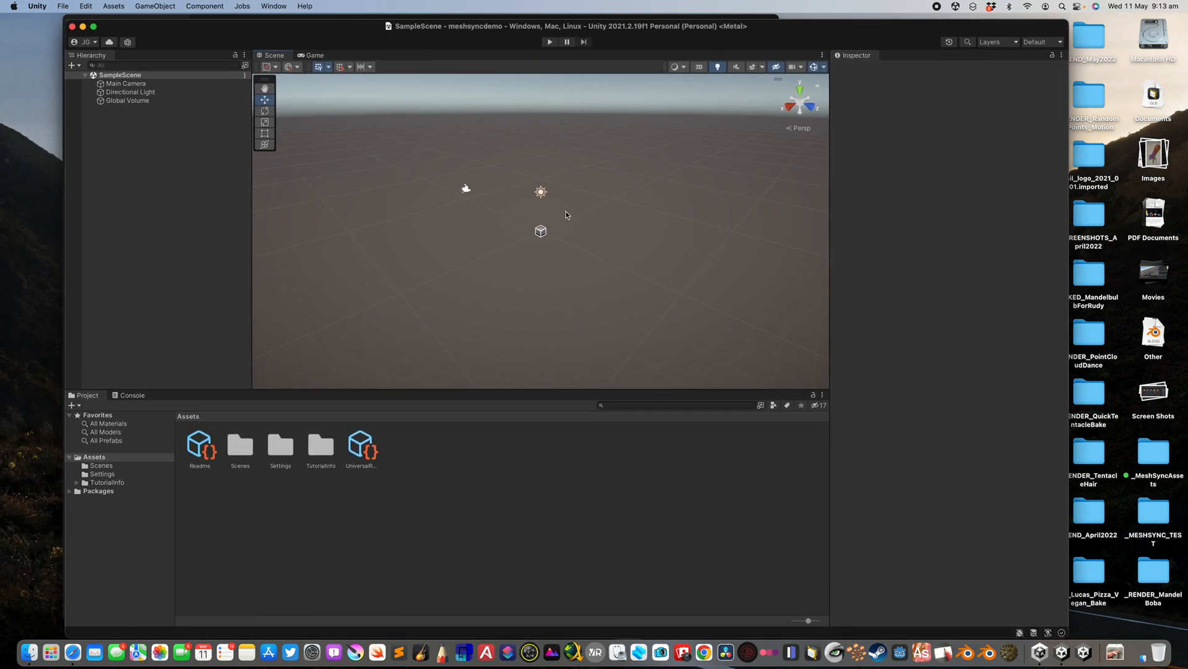
pyautogui.moveTo(1066, 29); pyautogui.dragTo(896, 13)
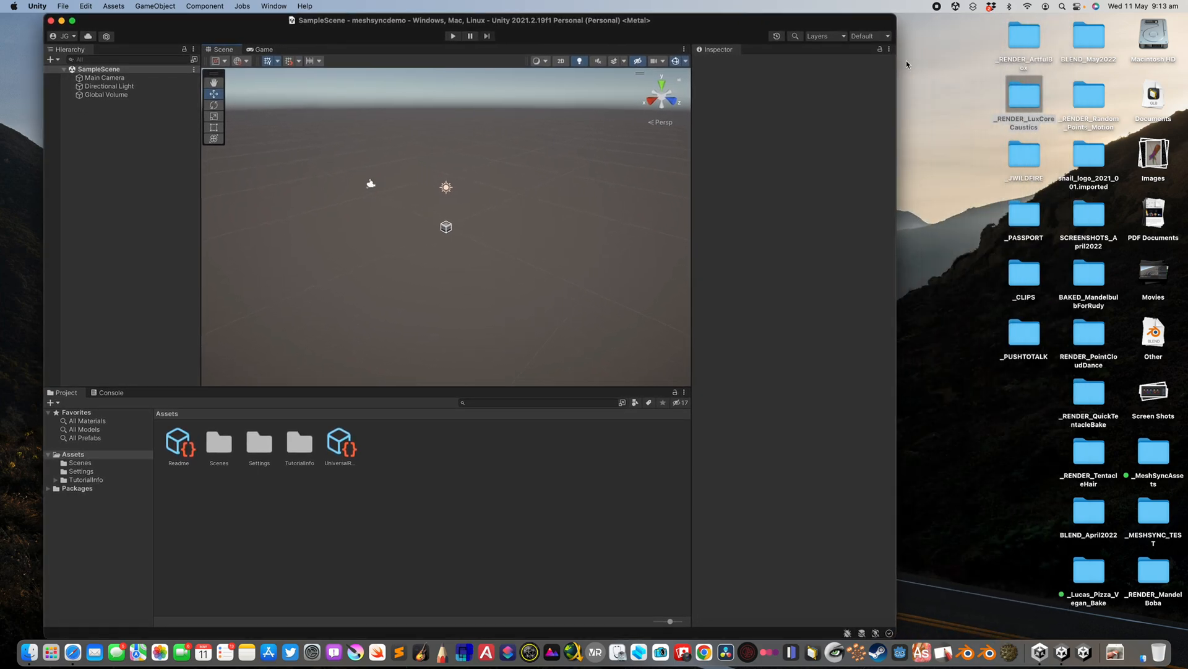
# Review the MeshSync GitHub readme in the browser, copy com.unity.meshsync@ from the MeshSync installation docs, and return to Unity
pyautogui.hotkey('ctrl', 'Right')
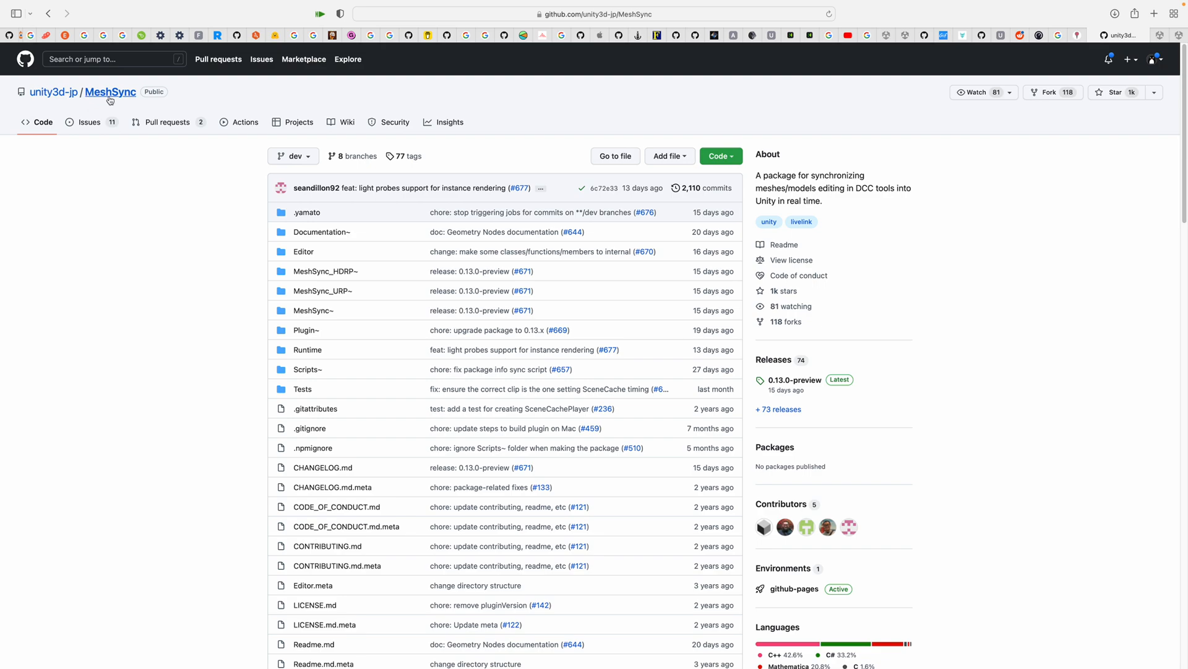
pyautogui.scroll(-15, 194, 218)
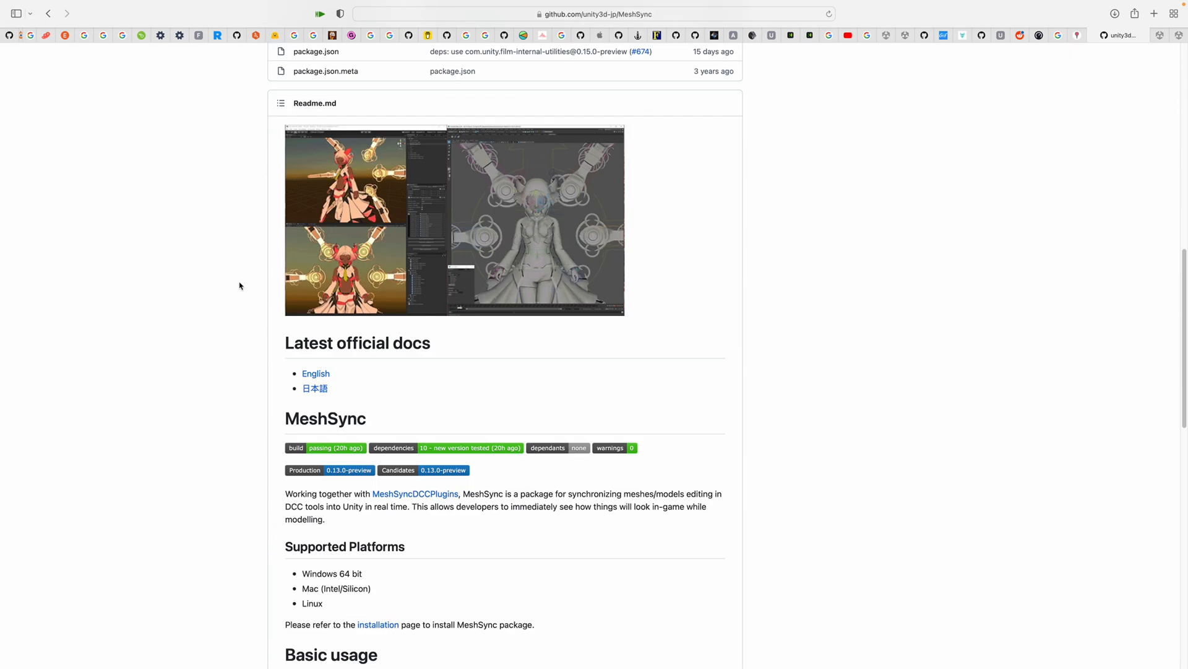
pyautogui.scroll(-5, 404, 423)
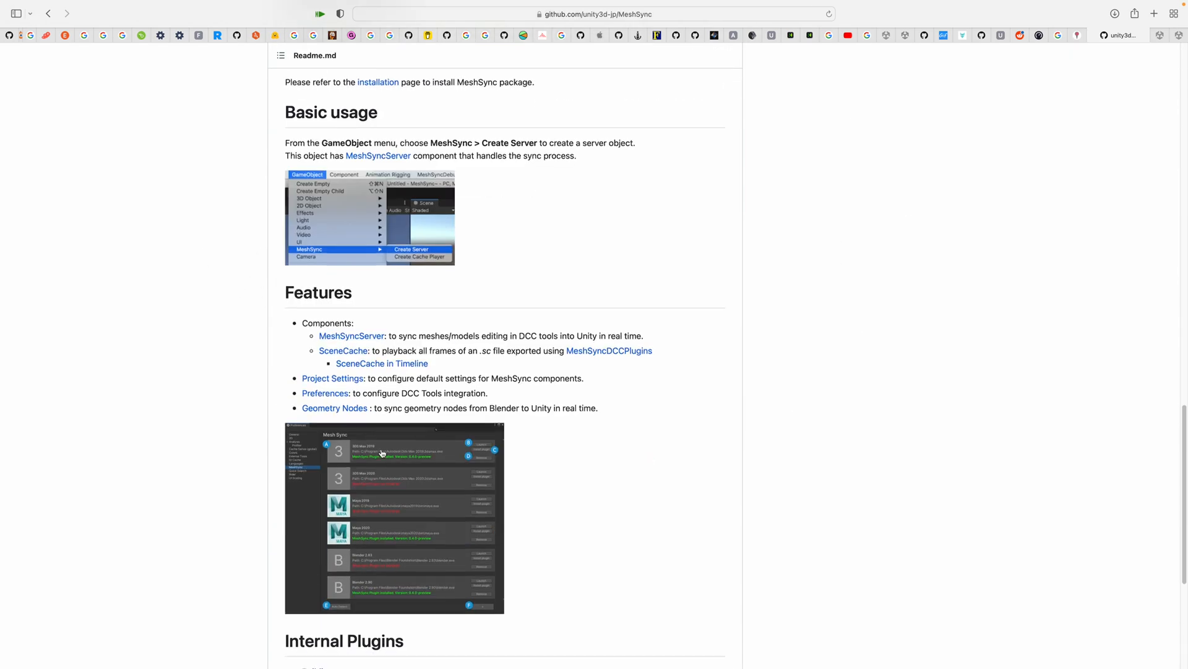
pyautogui.scroll(9, 367, 373)
pyautogui.scroll(-1, 366, 373)
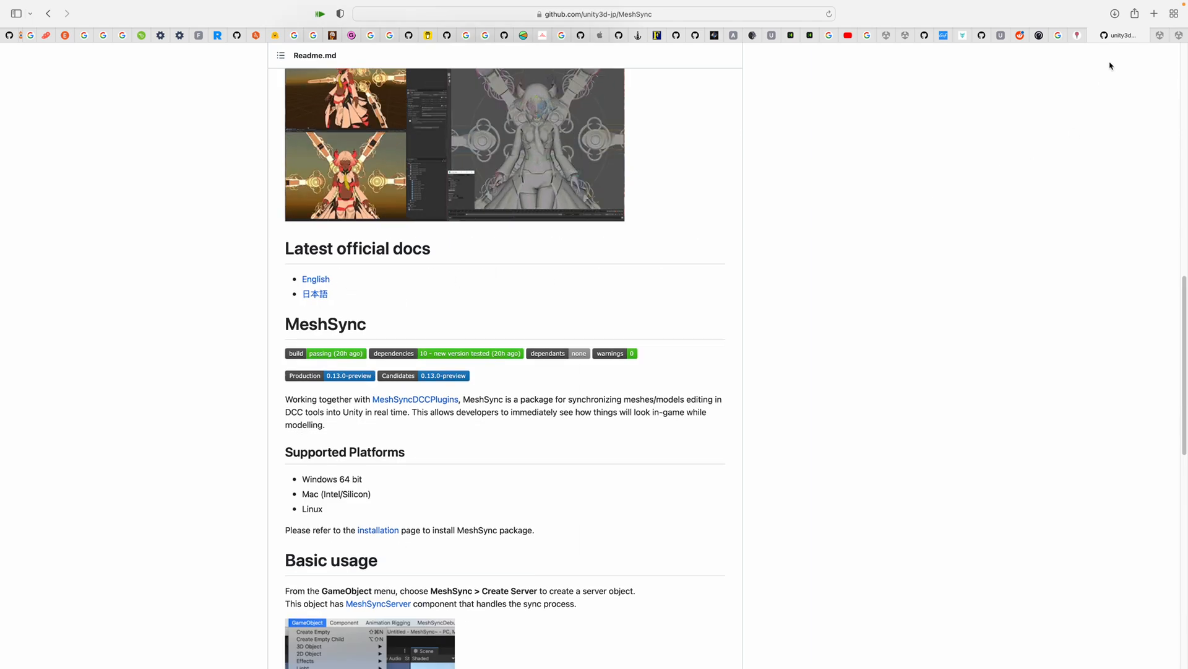
pyautogui.click(1160, 36)
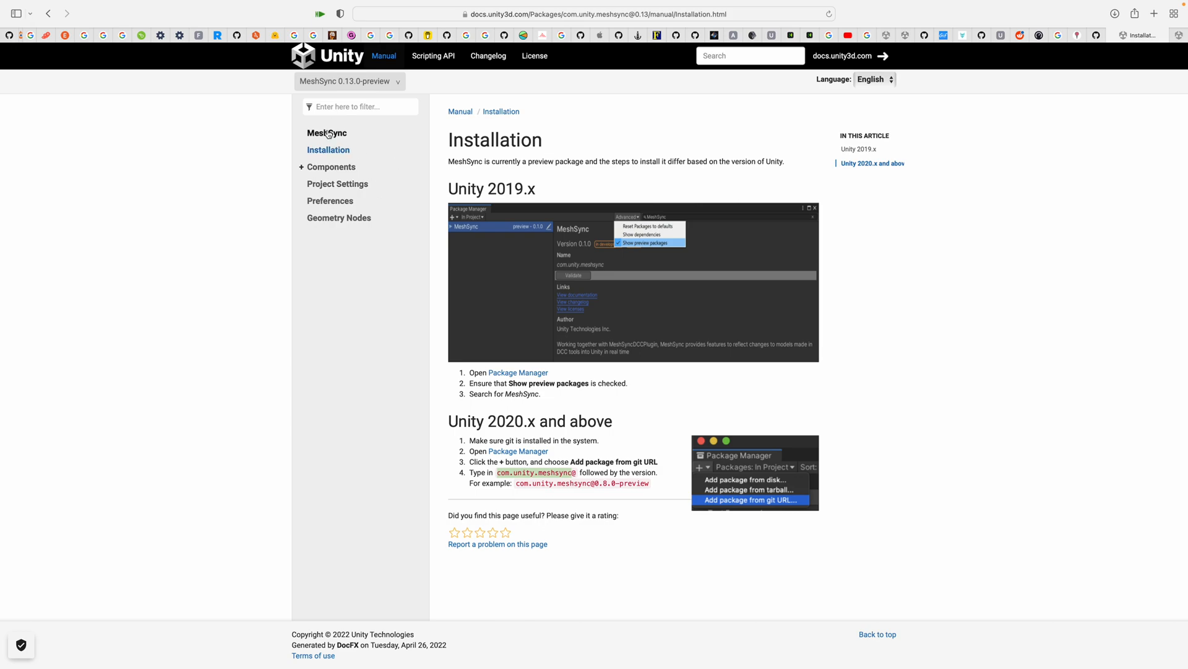
pyautogui.moveTo(497, 473); pyautogui.dragTo(539, 472)
pyautogui.doubleClick(504, 474)
pyautogui.press('super+c')
pyautogui.hotkey('ctrl', 'Left')
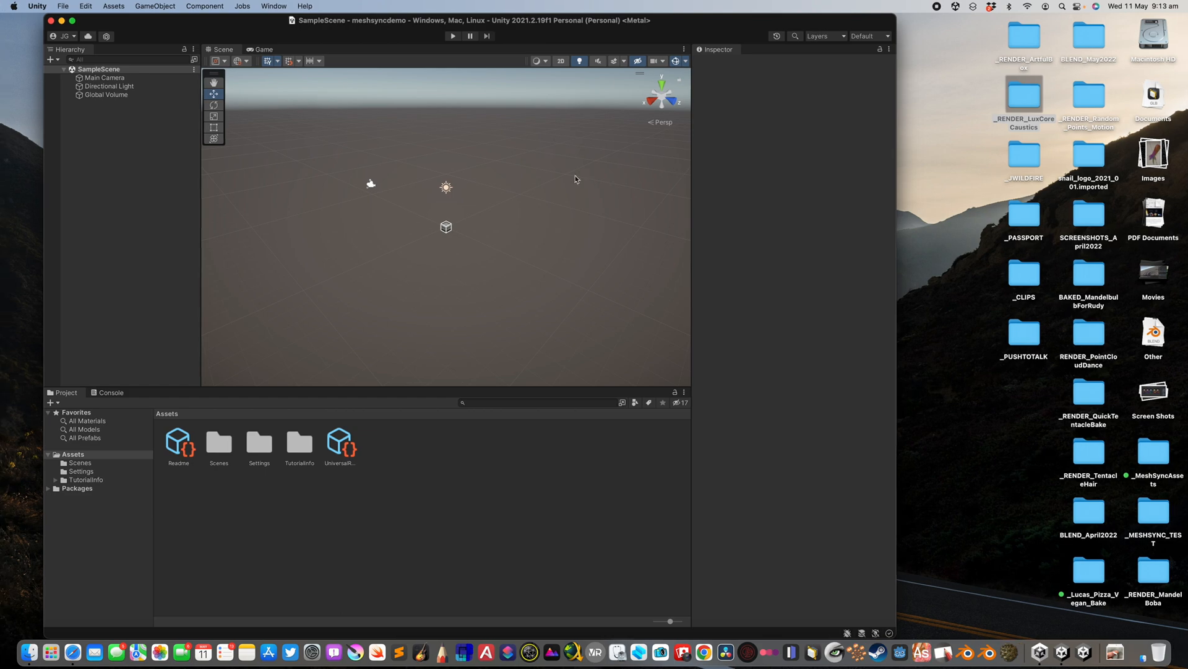
# Add the MeshSync 0.13.0-preview package from a git URL in Package Manager, using the copied package name
pyautogui.click(275, 6)
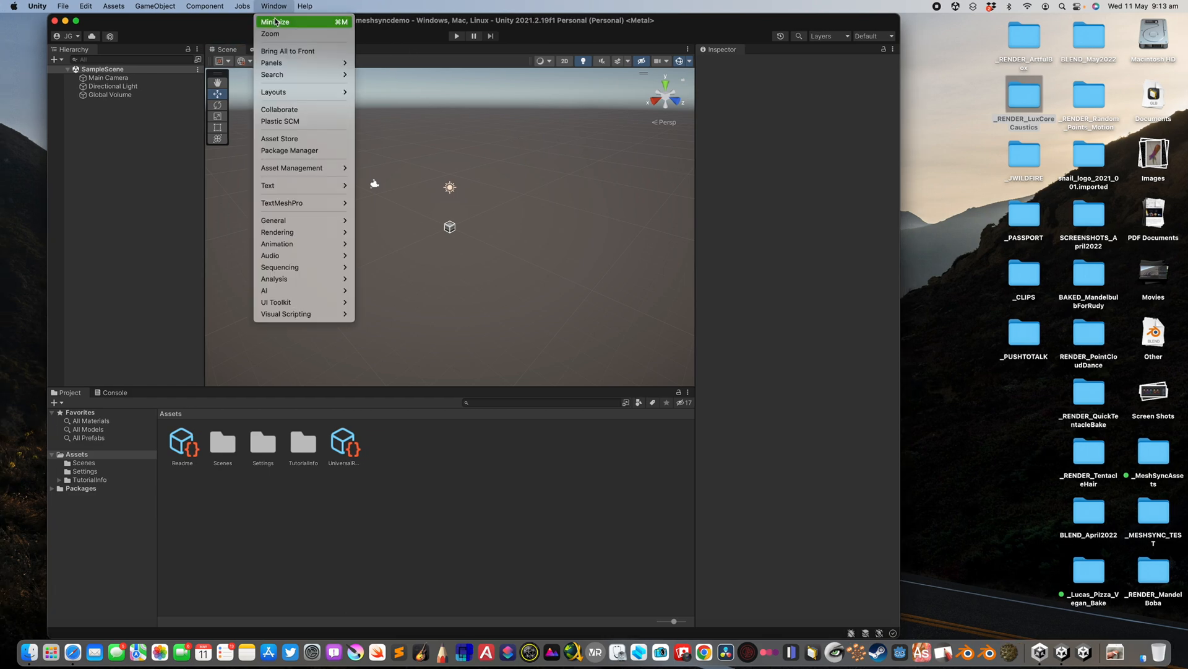
pyautogui.click(298, 151)
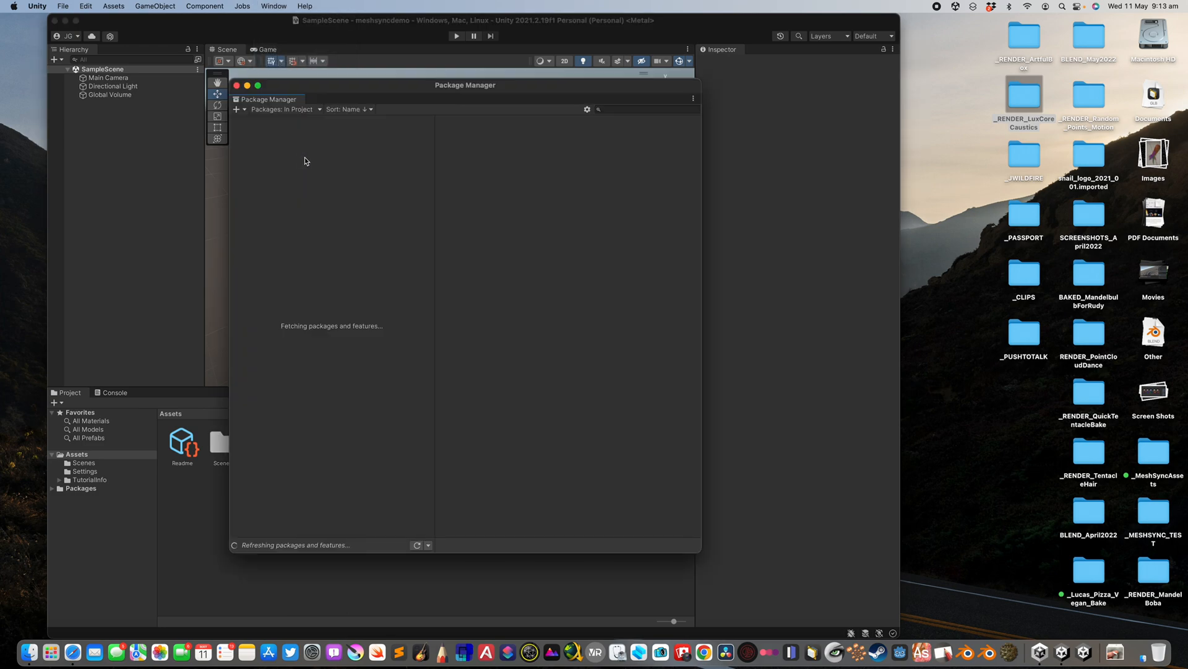
pyautogui.click(245, 109)
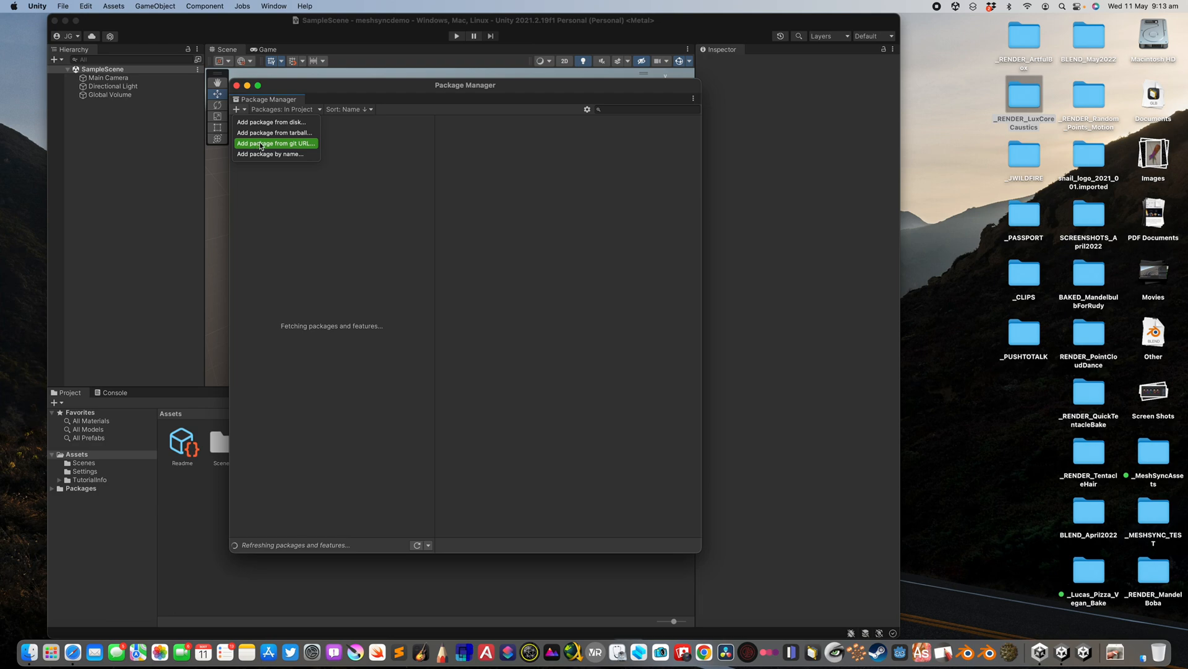
pyautogui.click(304, 145)
pyautogui.press('super+v')
pyautogui.click(384, 133)
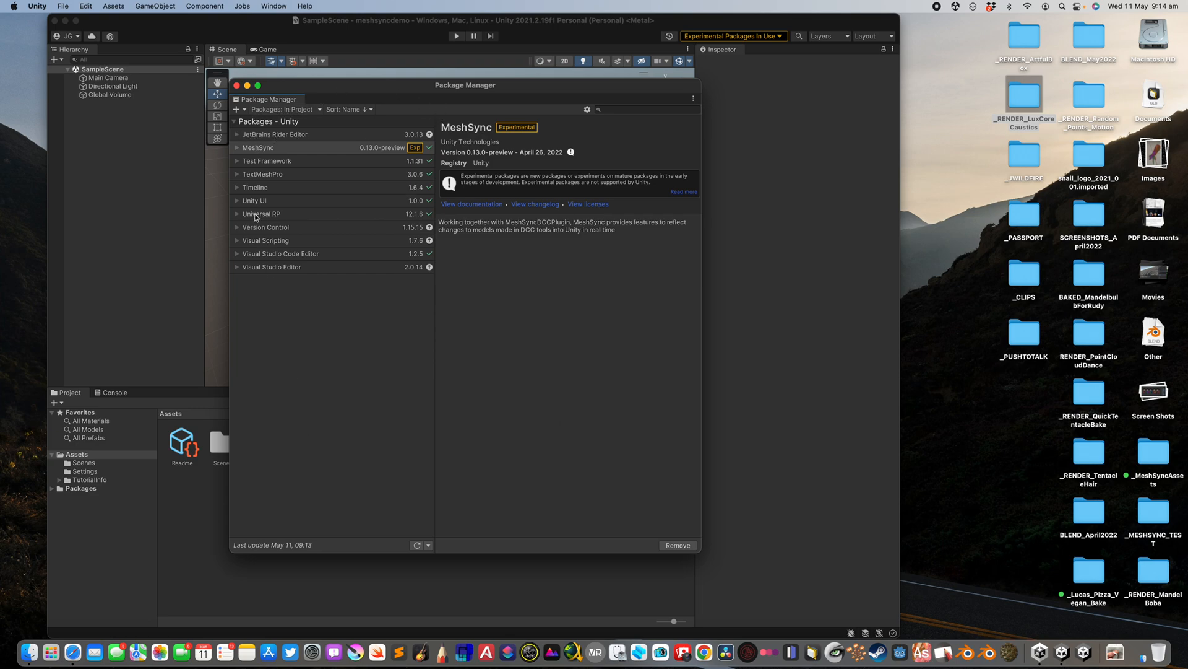
# Check the available package sources and close Package Manager
pyautogui.click(244, 110)
pyautogui.click(356, 95)
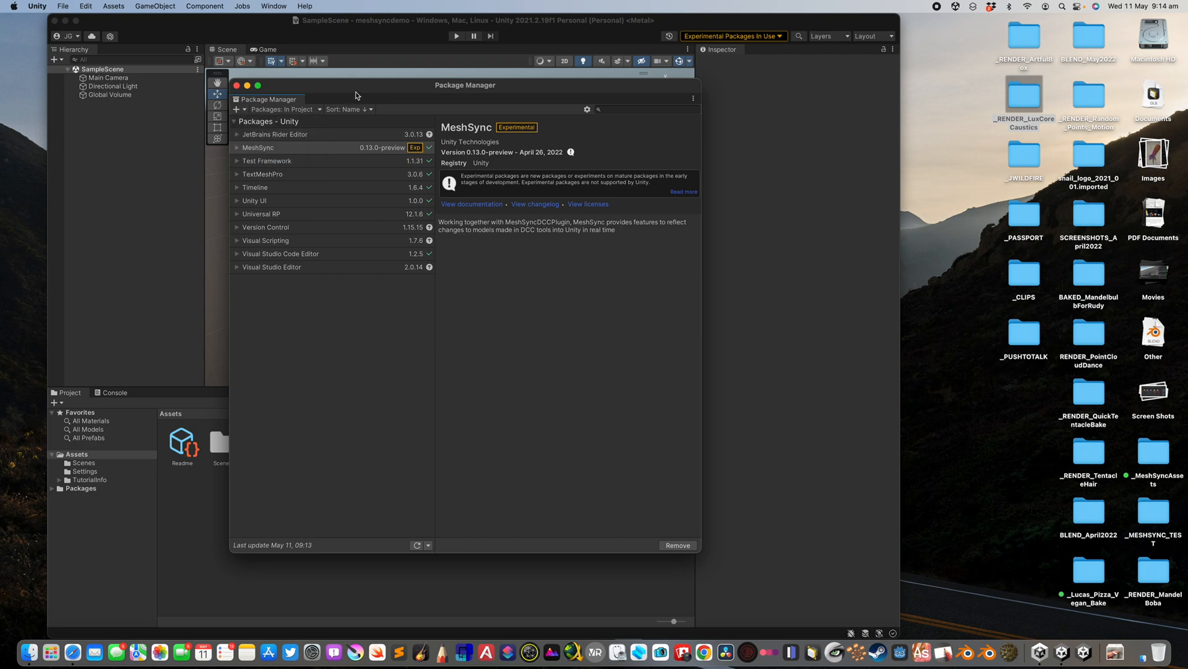
pyautogui.click(298, 112)
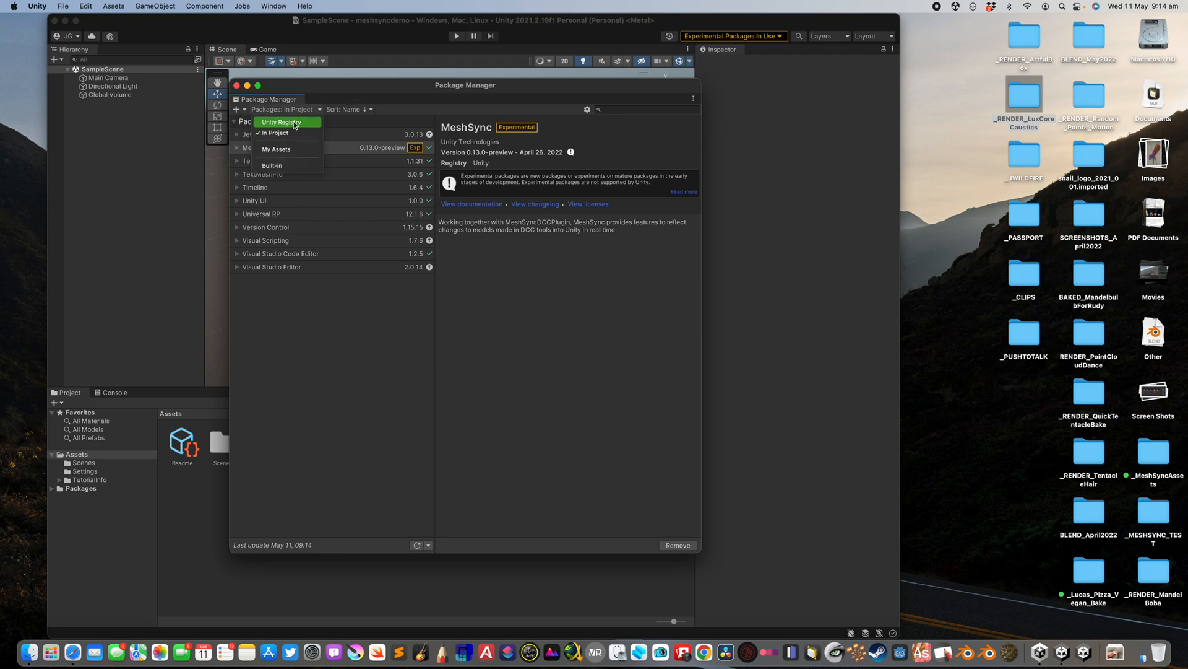
pyautogui.click(374, 97)
pyautogui.moveTo(373, 85); pyautogui.dragTo(391, 90)
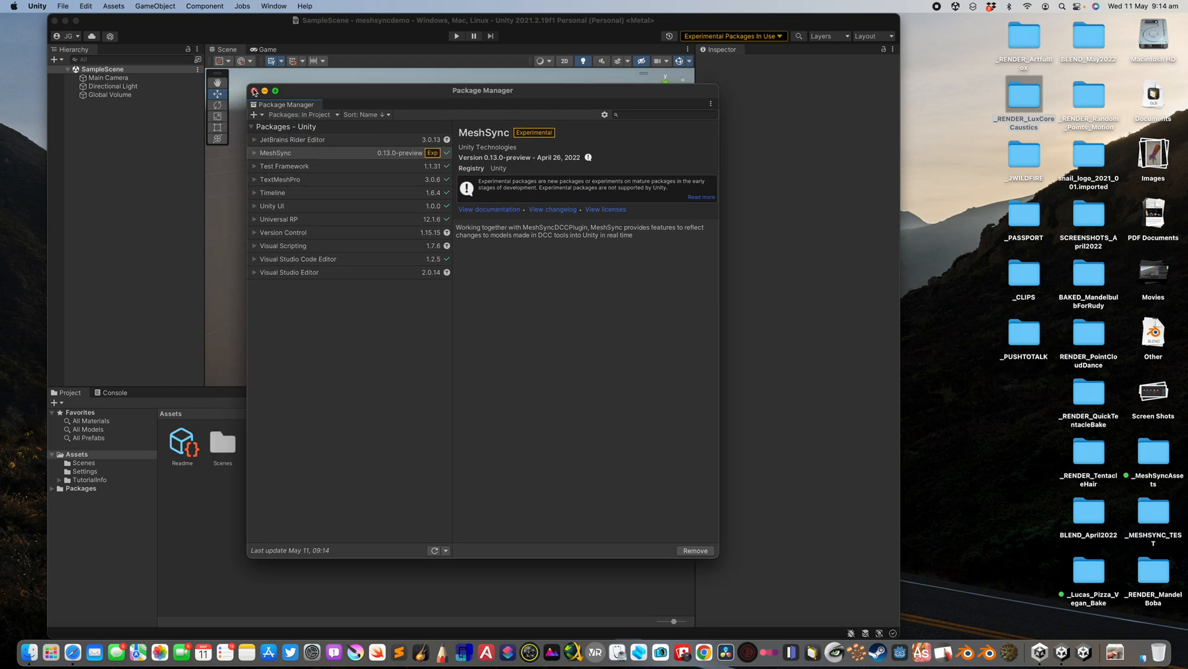
pyautogui.click(254, 91)
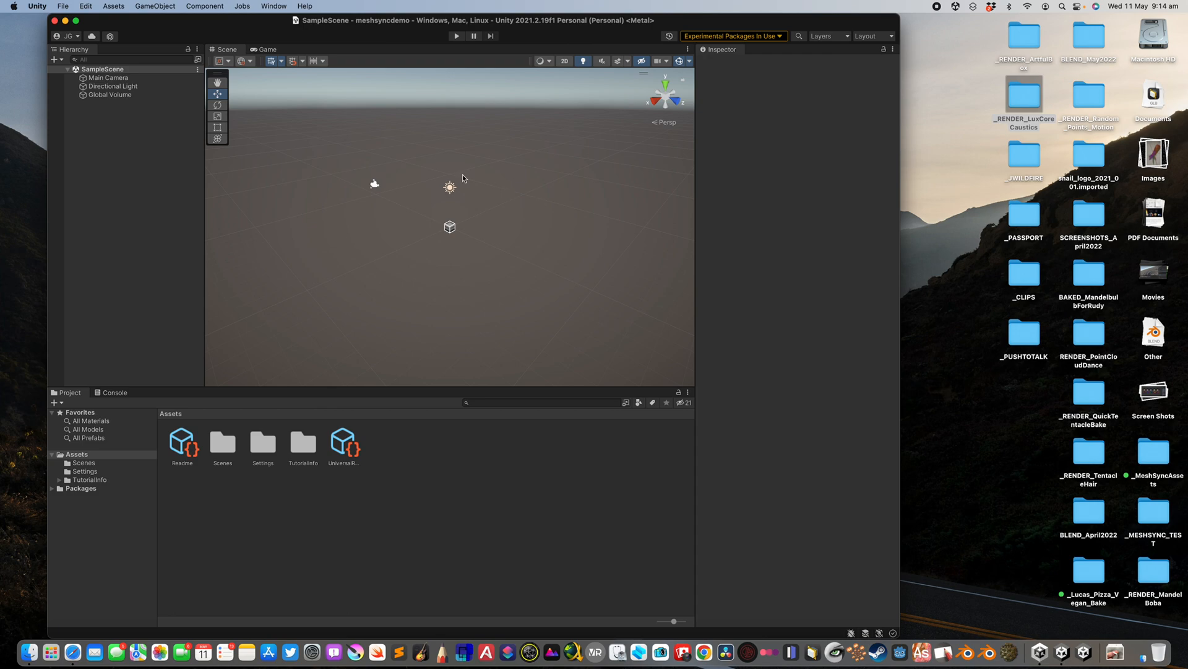
# Create a MeshSync server object in SampleScene and select it to show its settings
pyautogui.click(159, 7)
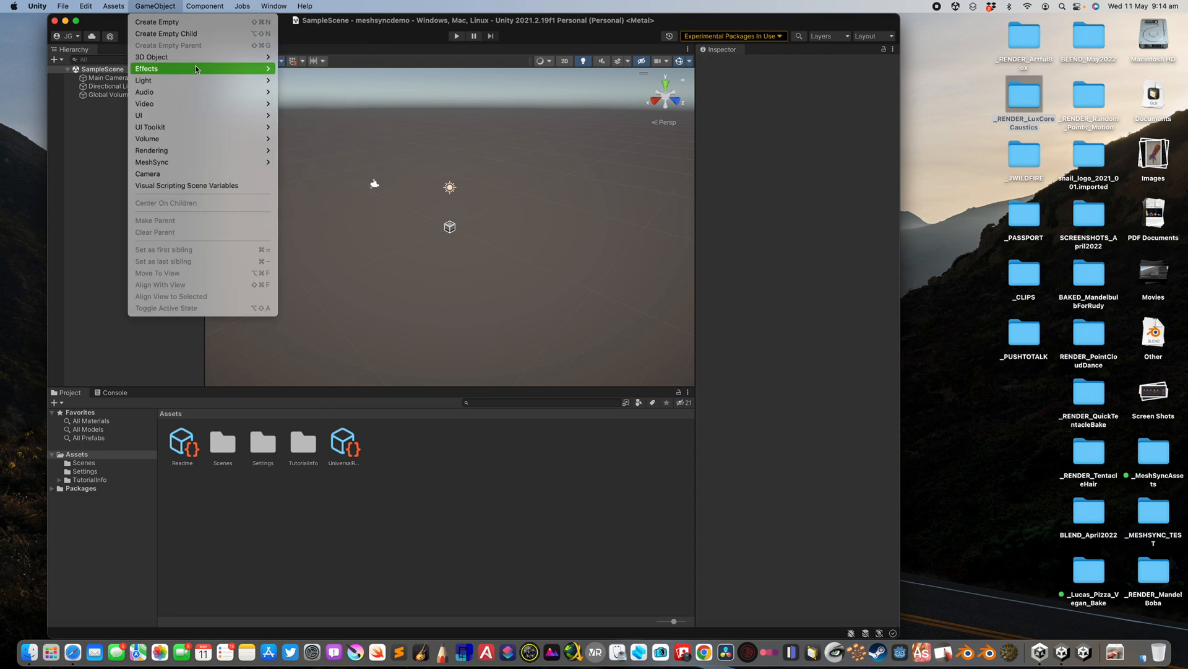
pyautogui.moveTo(224, 160)
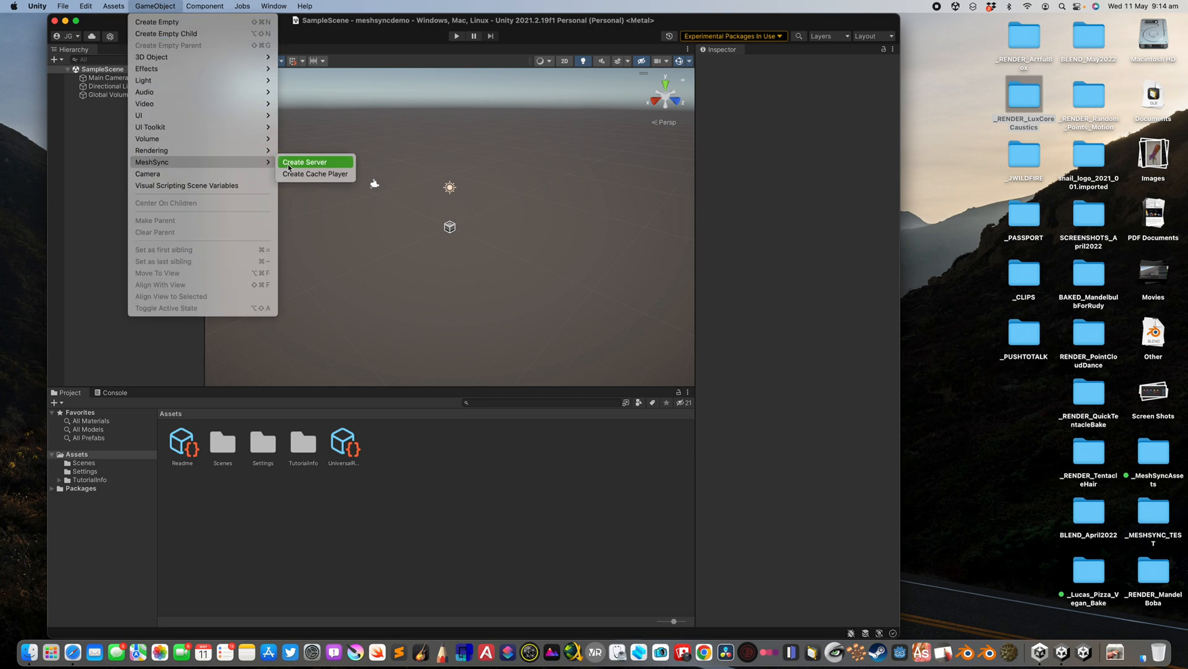
pyautogui.click(289, 164)
pyautogui.click(121, 97)
pyautogui.click(121, 103)
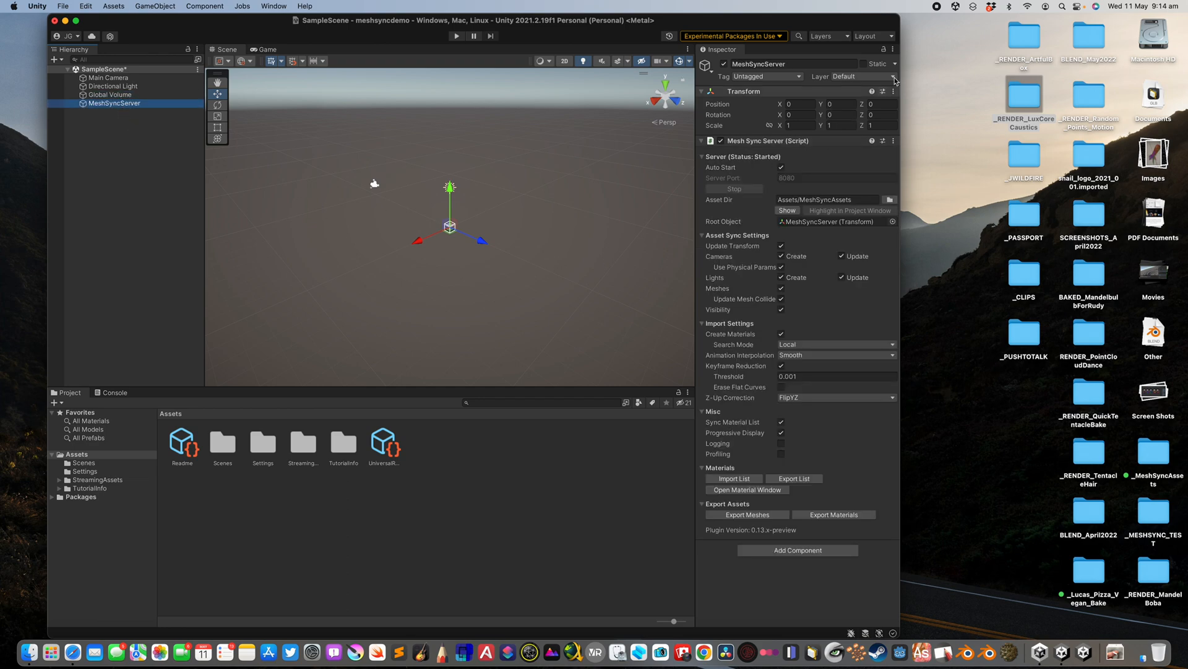
# Narrow the Unity editor window and dock it along the left side of the desktop
pyautogui.moveTo(908, 20); pyautogui.dragTo(961, 19)
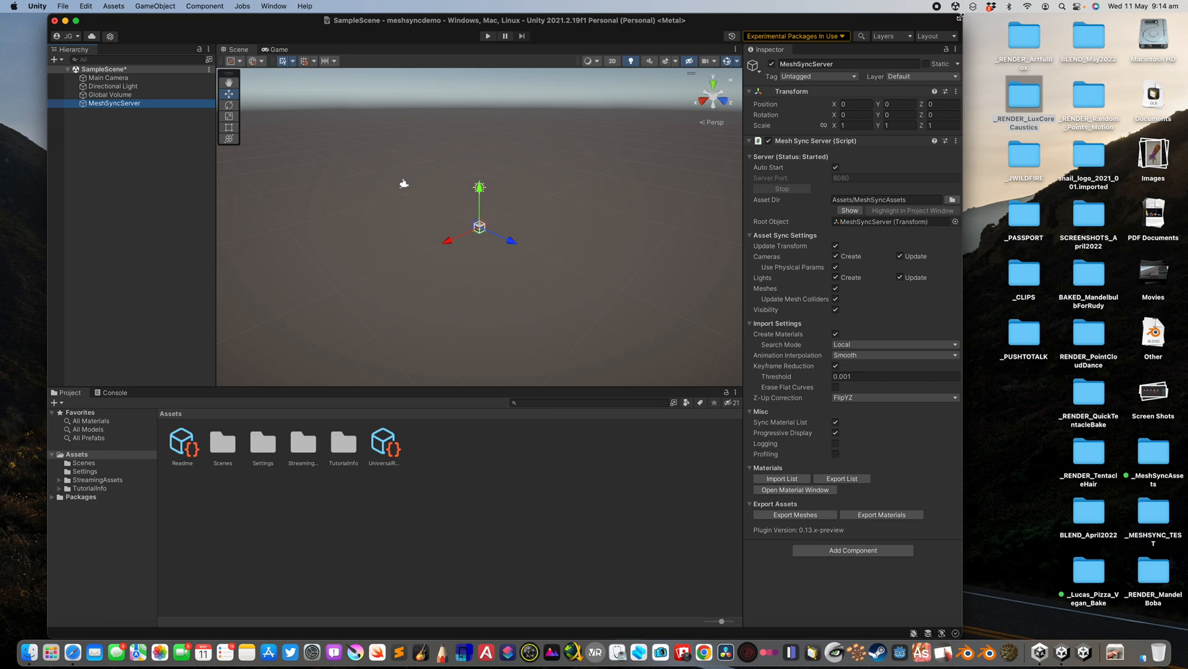
pyautogui.moveTo(960, 16); pyautogui.dragTo(738, 18)
pyautogui.moveTo(461, 20); pyautogui.dragTo(406, 21)
pyautogui.moveTo(682, 17); pyautogui.dragTo(665, 24)
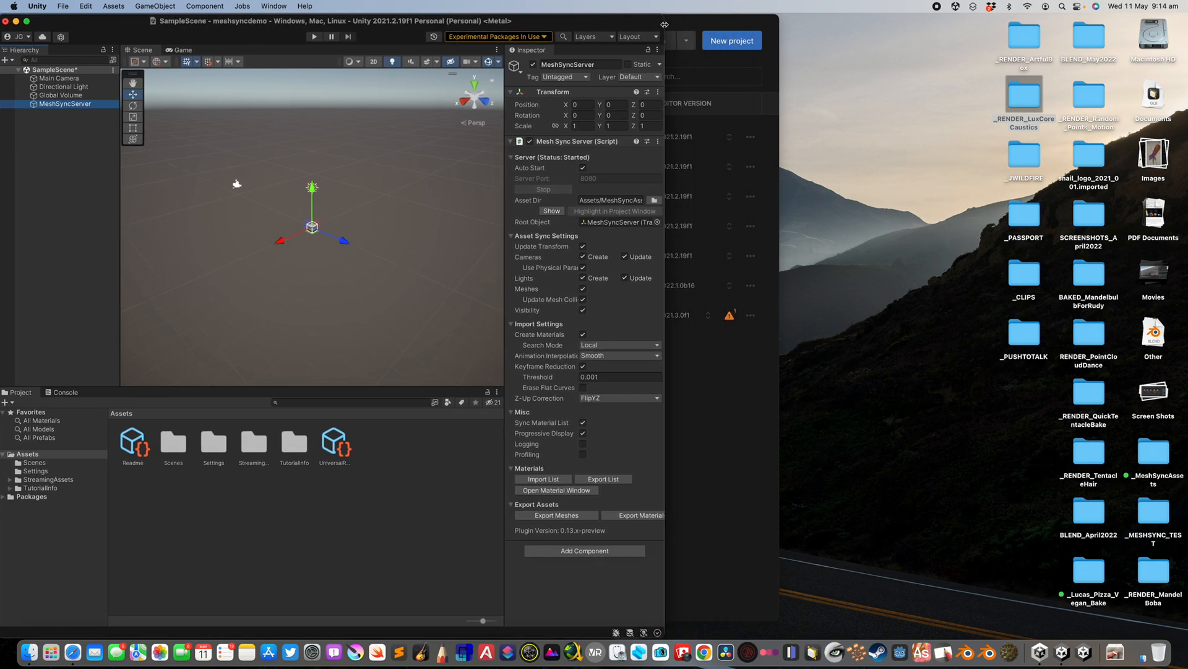
# Read the MeshSync documentation on Project Settings and the MeshSyncServer component in the browser, and return to Unity
pyautogui.hotkey('ctrl', 'Right')
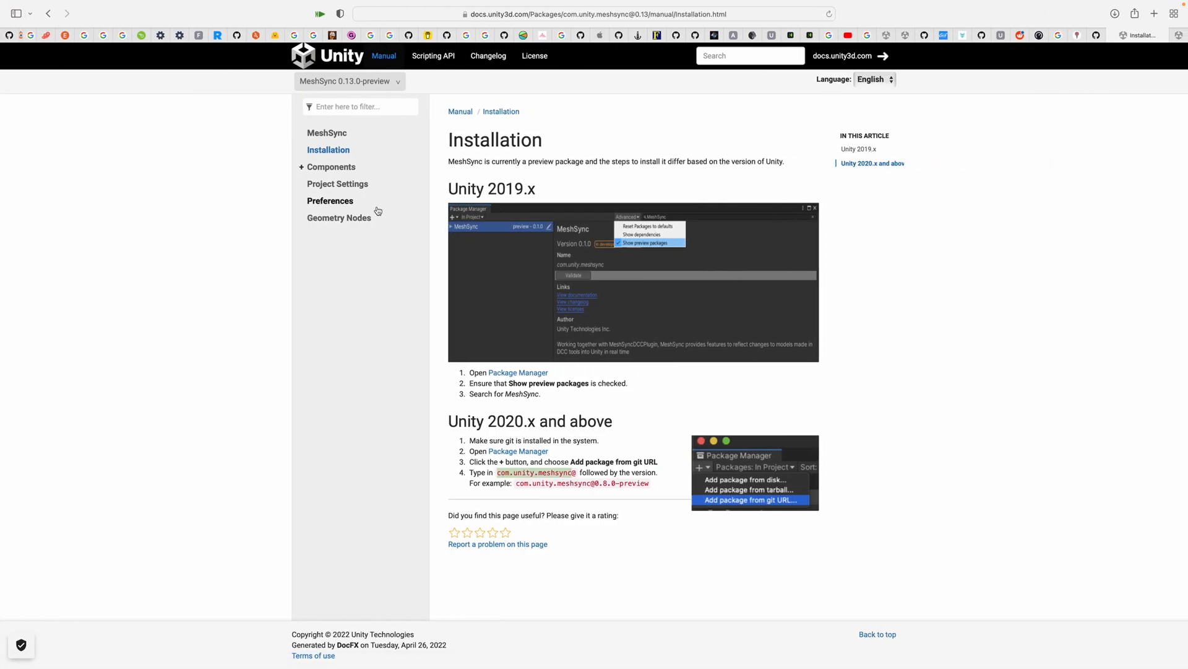
pyautogui.click(362, 186)
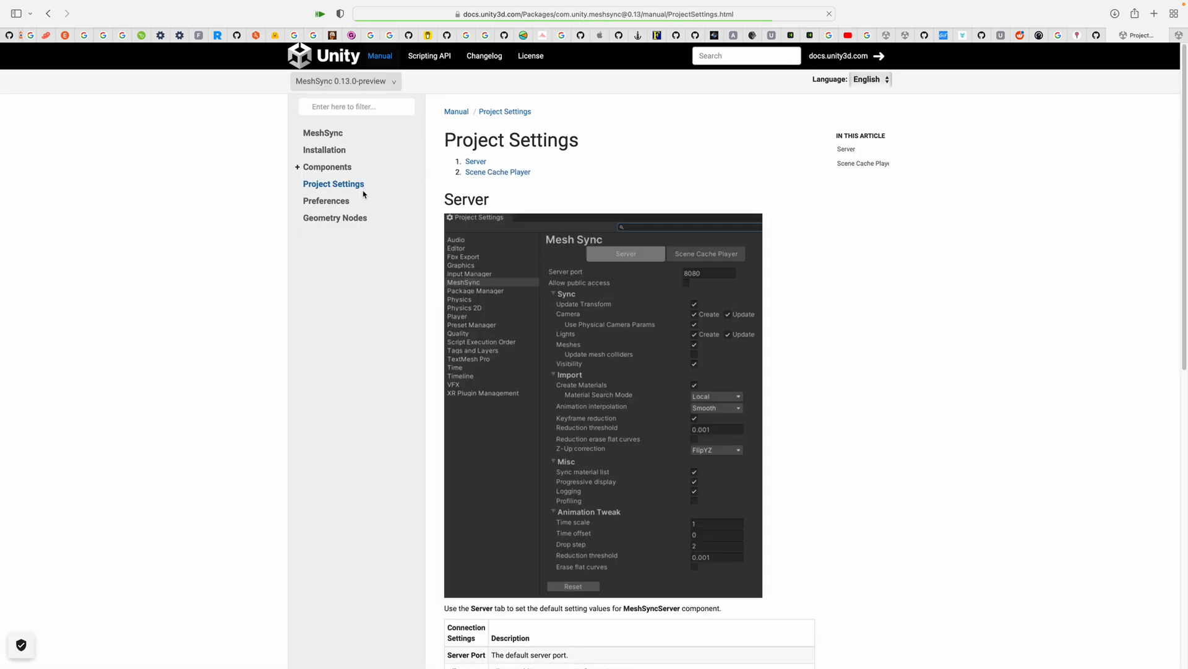
pyautogui.scroll(-10, 464, 365)
pyautogui.scroll(6, 364, 184)
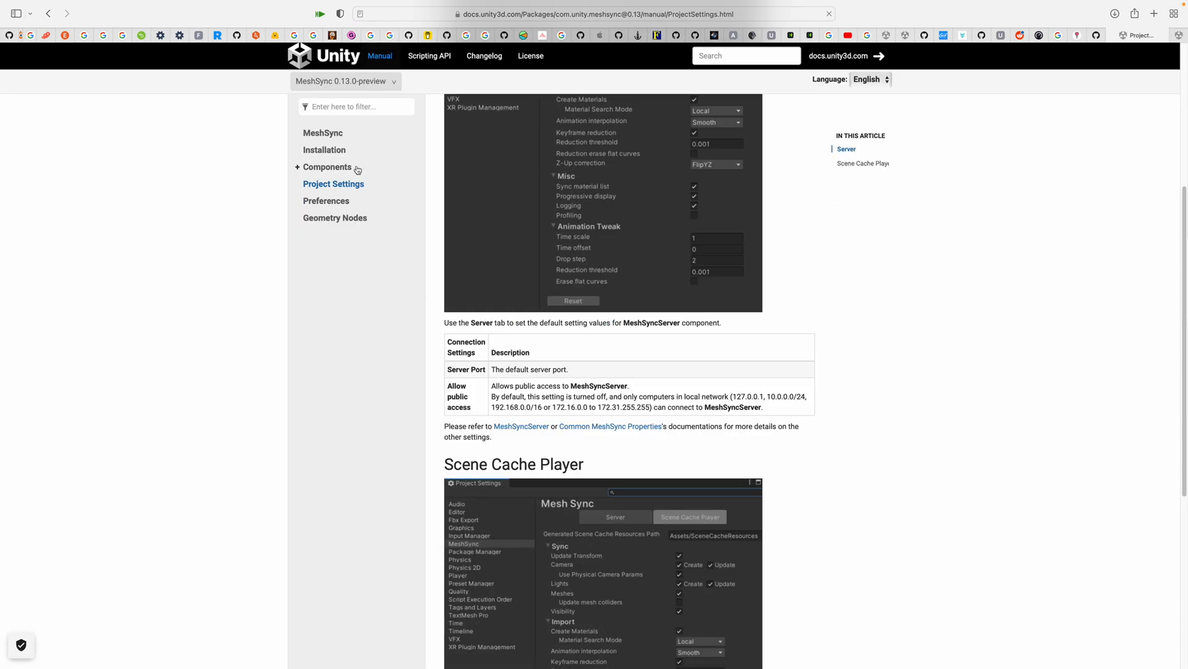
pyautogui.click(342, 167)
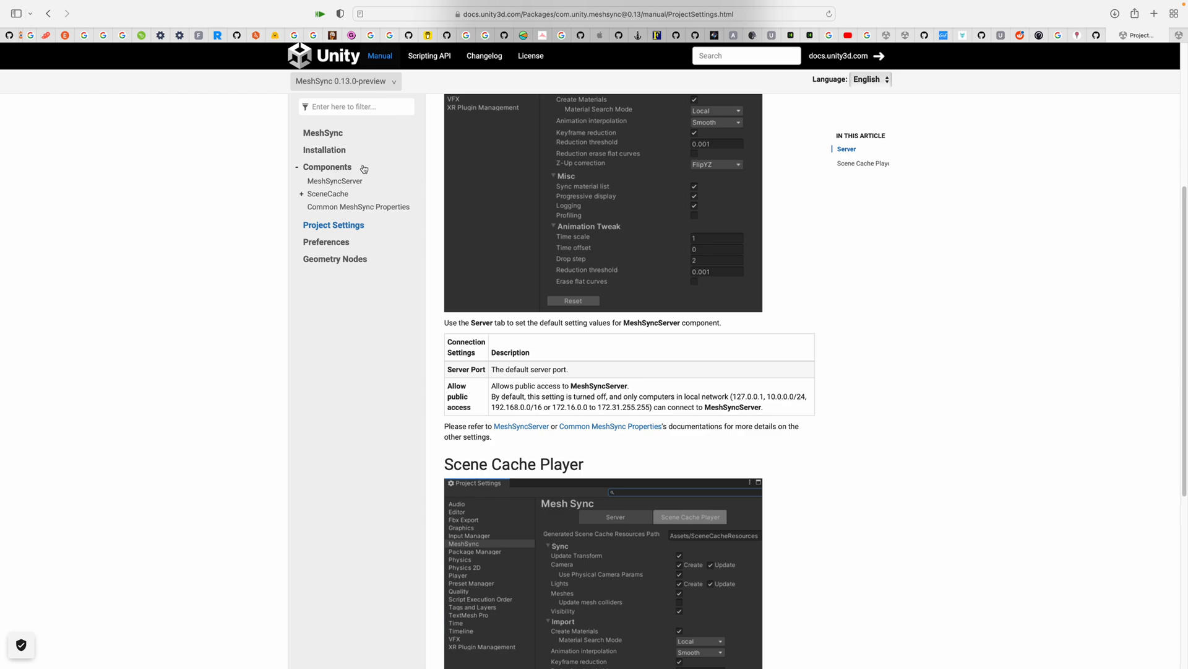
pyautogui.click(353, 186)
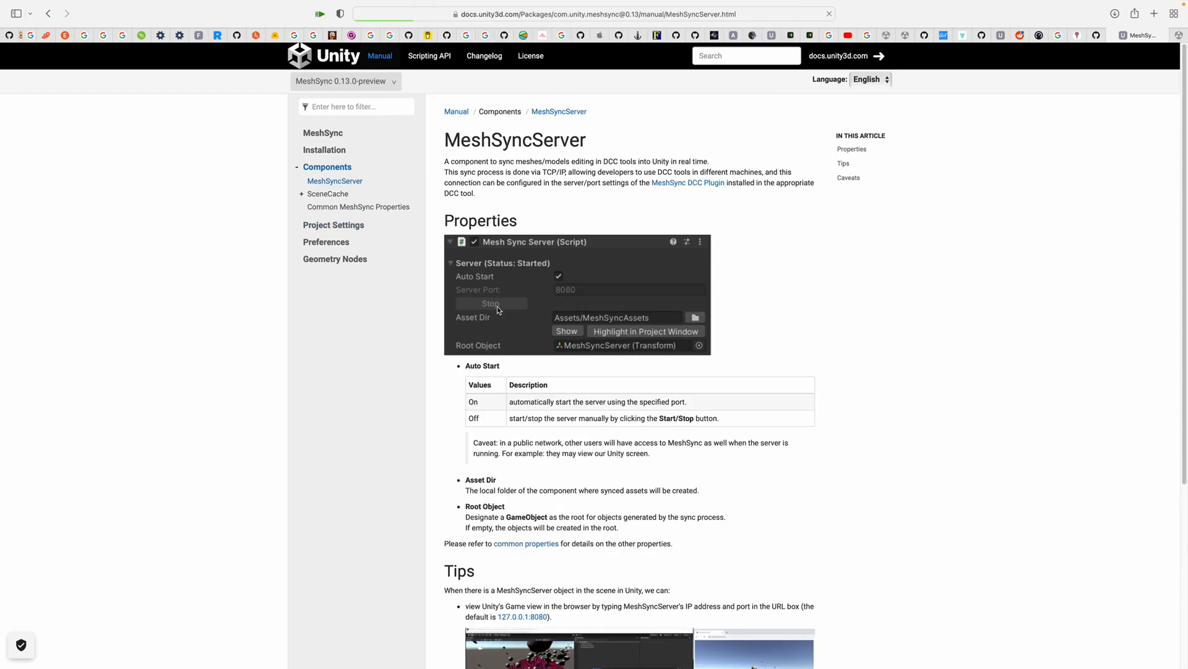
pyautogui.scroll(-5, 568, 389)
pyautogui.scroll(5, 568, 388)
pyautogui.hotkey('ctrl', 'Left')
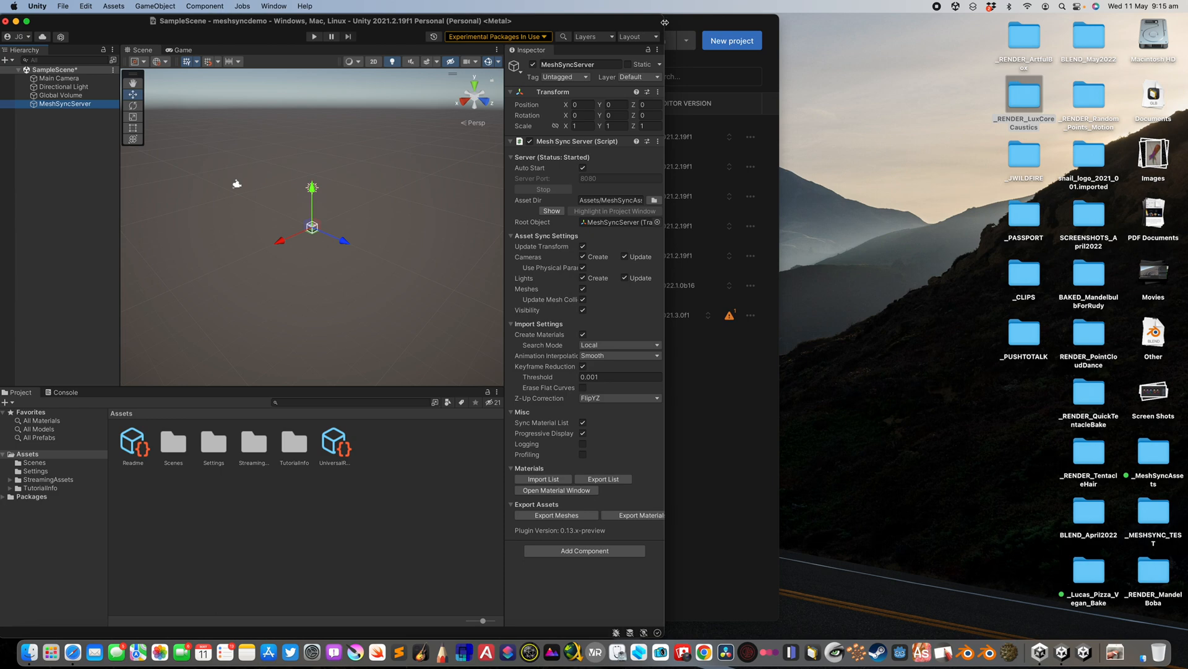
# Add the Blender folder from Applications as a DCC tool in the MeshSync preferences and launch Blender 3.1 from there
pyautogui.moveTo(666, 20); pyautogui.dragTo(669, 20)
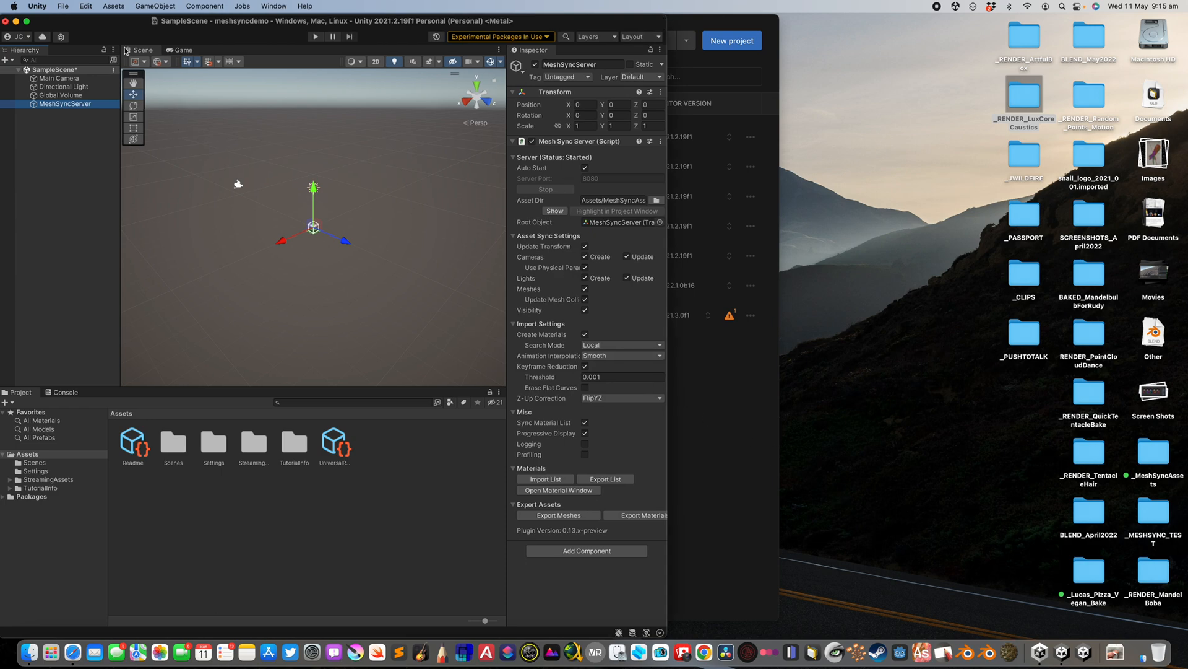
pyautogui.click(67, 7)
pyautogui.moveTo(38, 6)
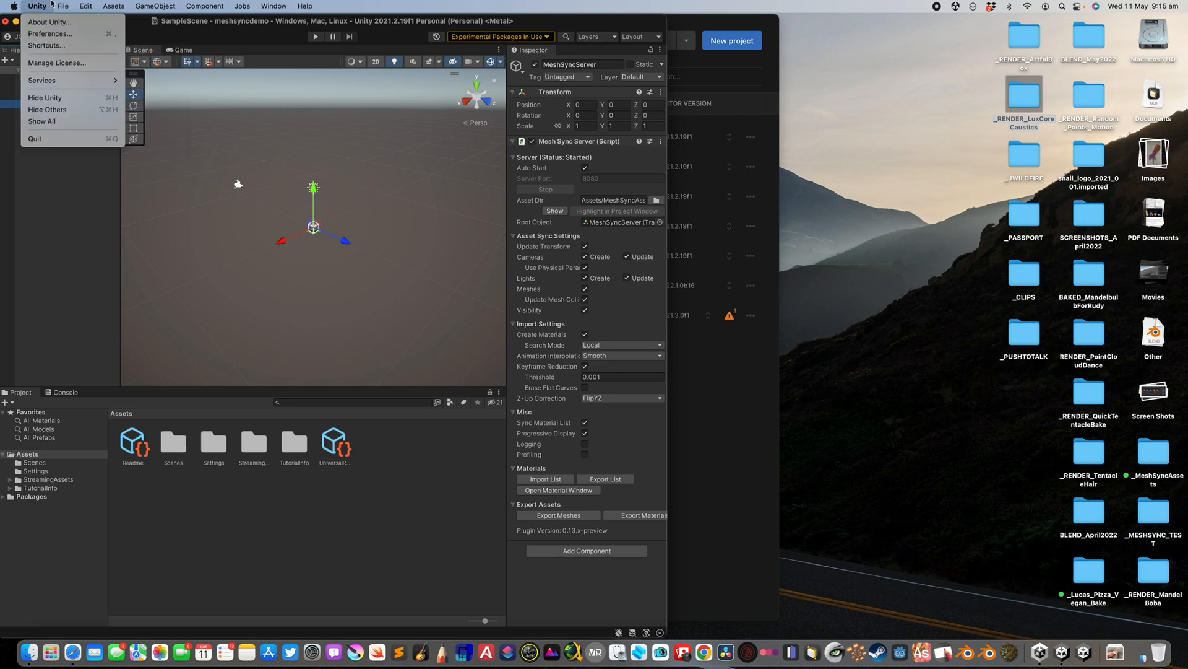
pyautogui.click(60, 33)
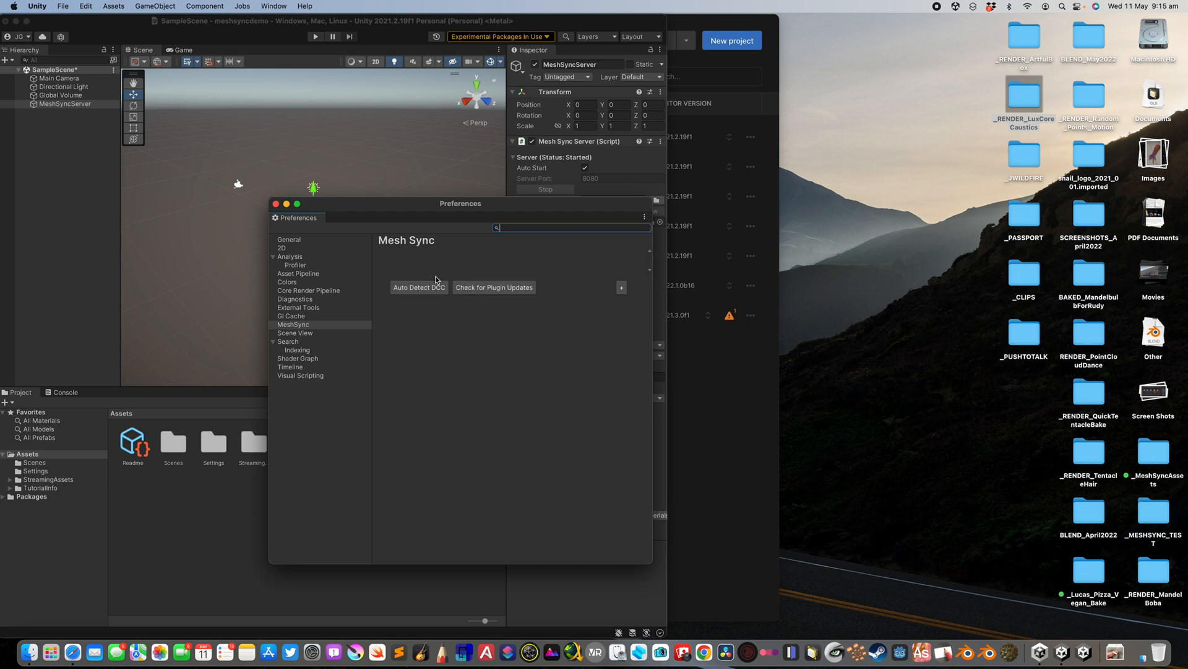
pyautogui.click(622, 288)
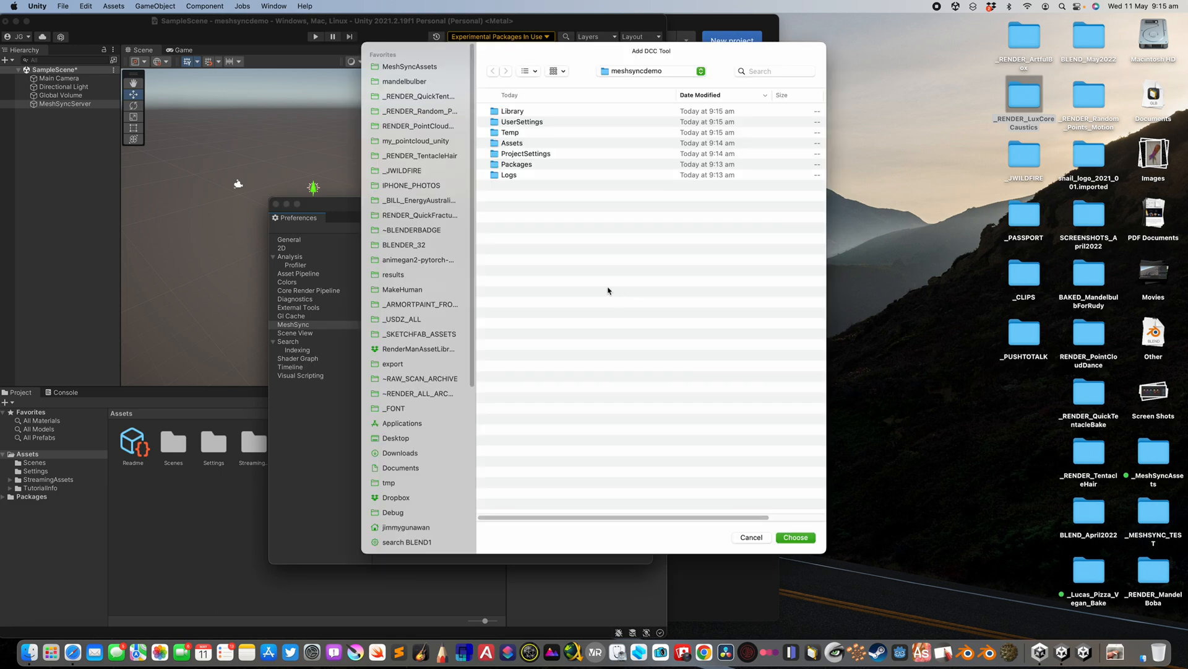
pyautogui.click(424, 426)
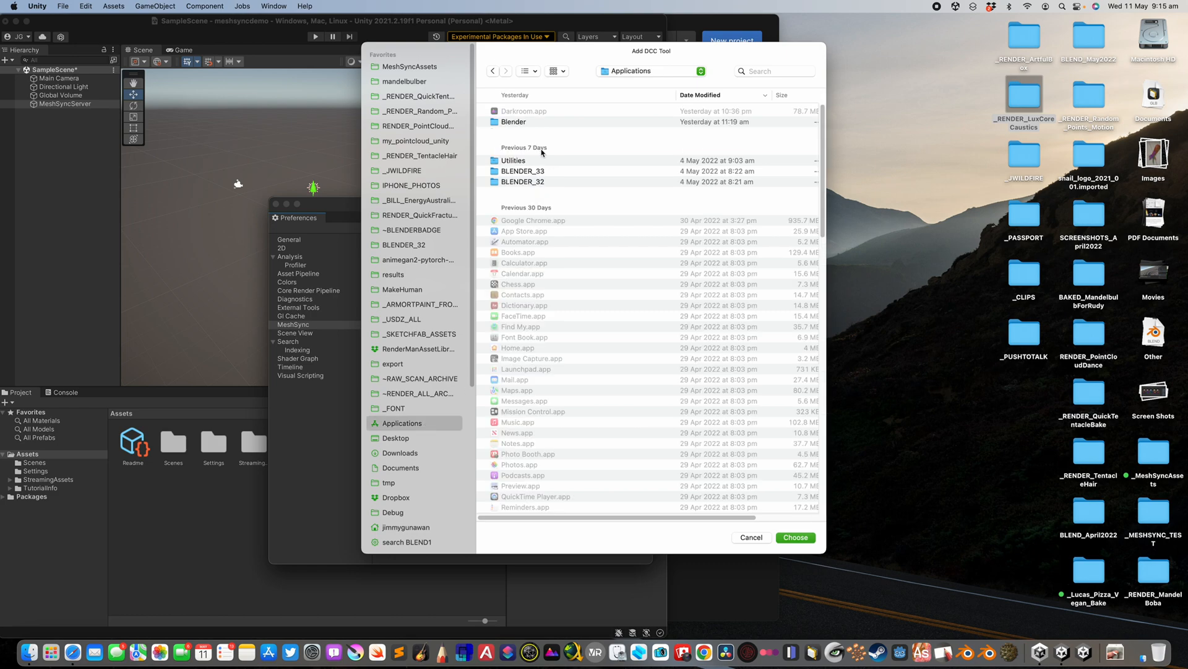
pyautogui.click(540, 126)
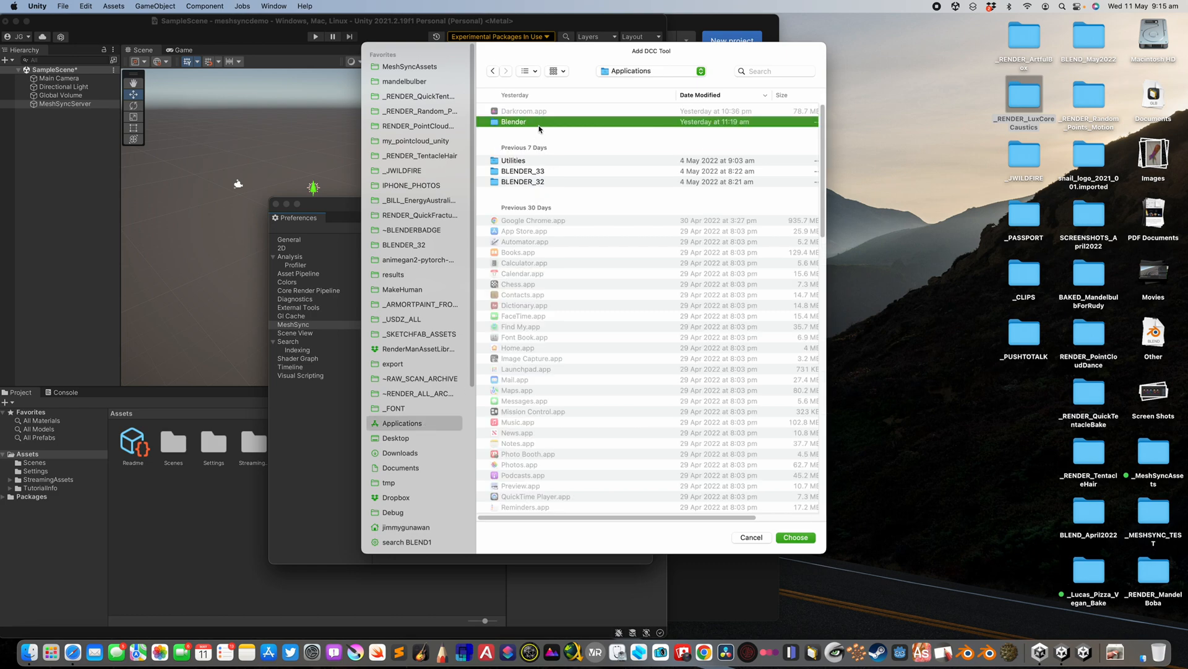
pyautogui.click(797, 538)
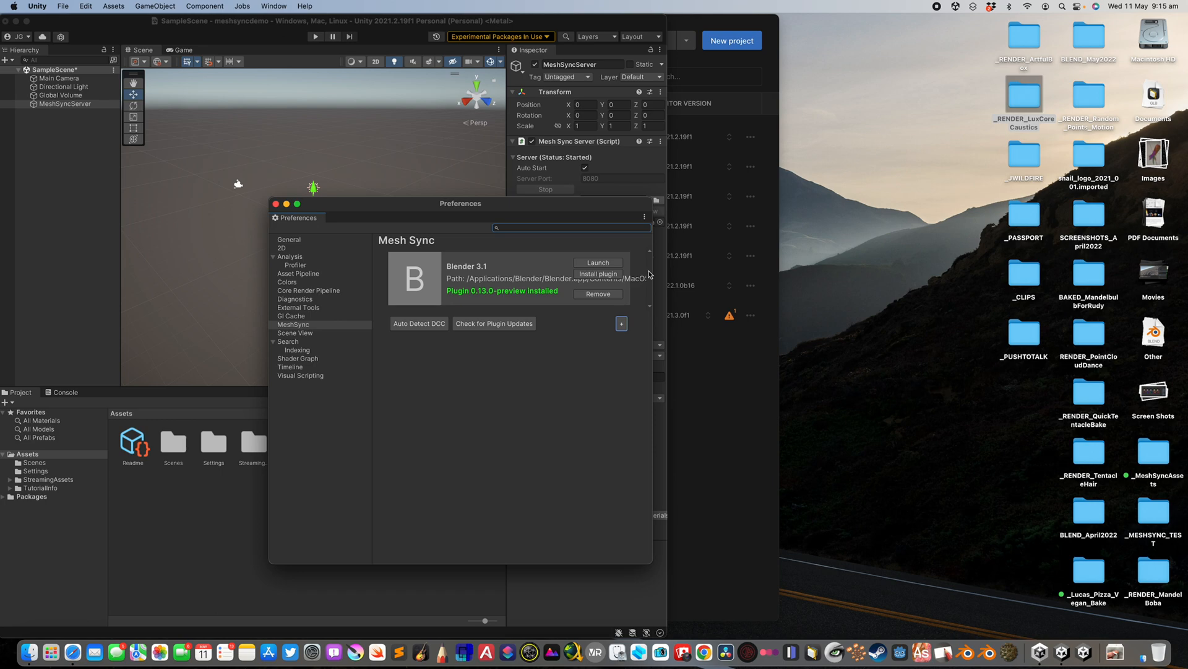
pyautogui.click(601, 265)
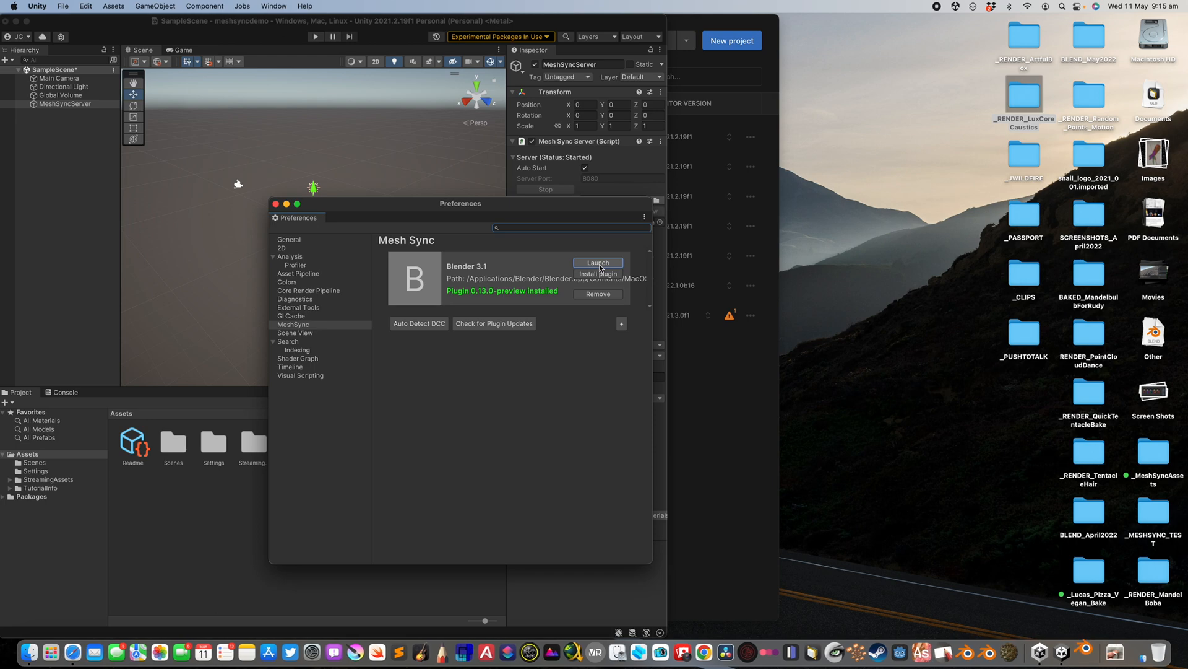
pyautogui.click(286, 205)
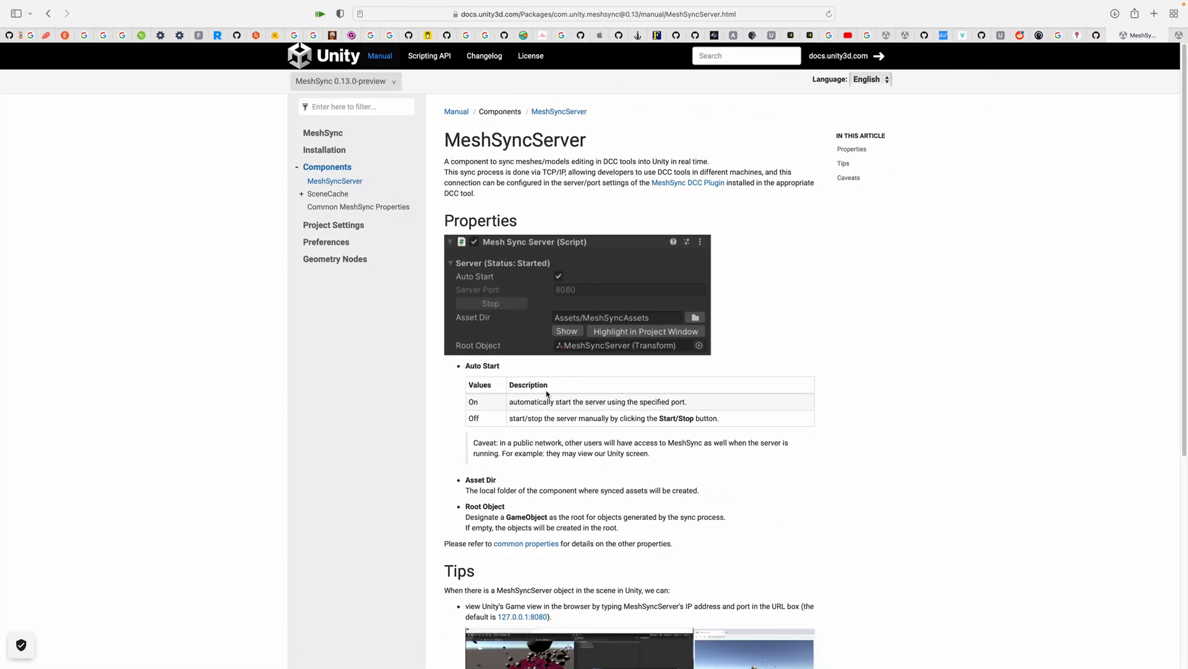
# Read the MeshSyncServer, SceneCache and SceneCache in Timeline pages of the MeshSync documentation in the browser
pyautogui.scroll(-1, 608, 409)
pyautogui.scroll(-9, 540, 404)
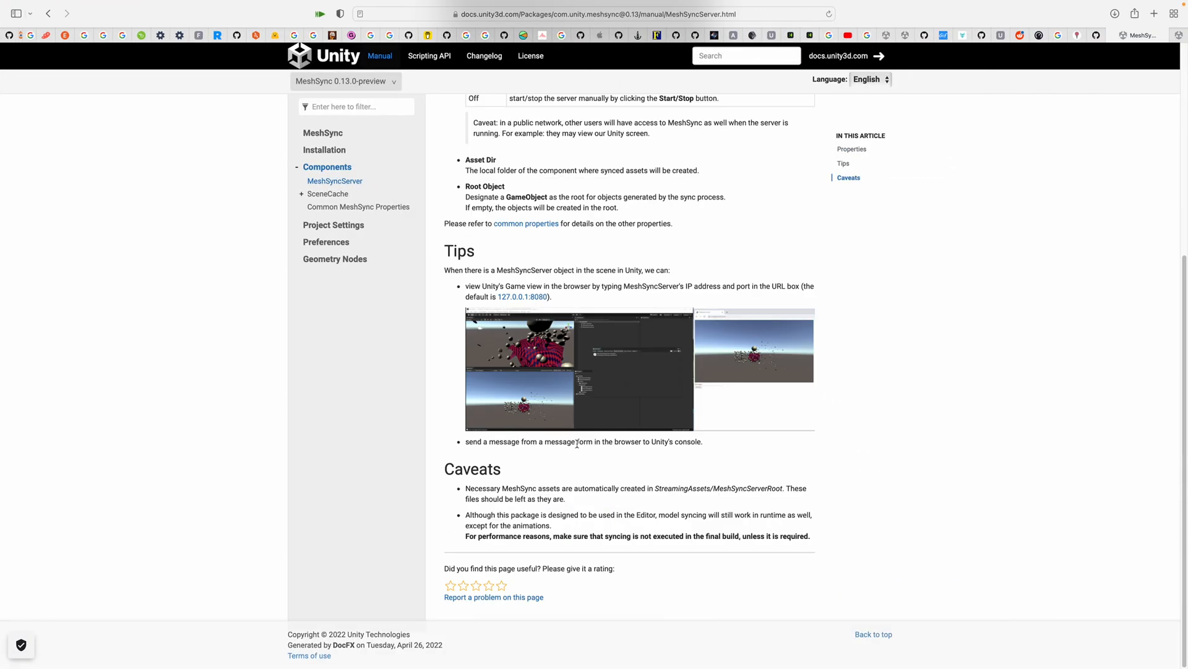
pyautogui.scroll(10, 578, 443)
pyautogui.click(328, 195)
pyautogui.scroll(-2, 774, 472)
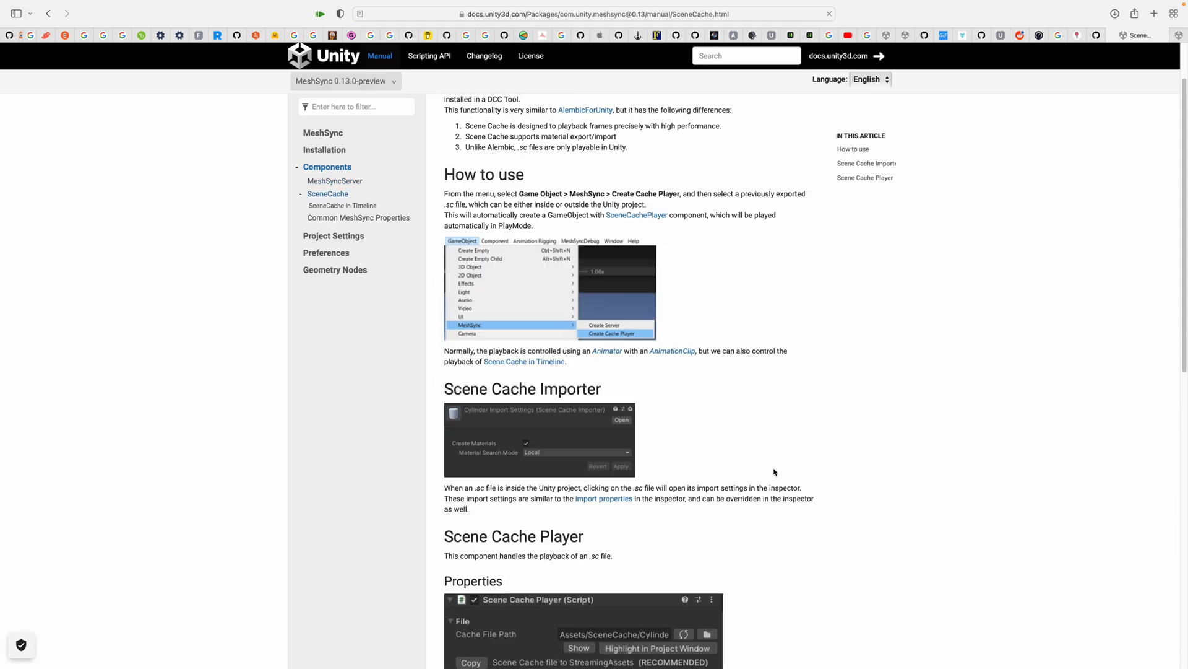
pyautogui.scroll(-5, 773, 472)
pyautogui.scroll(3, 768, 474)
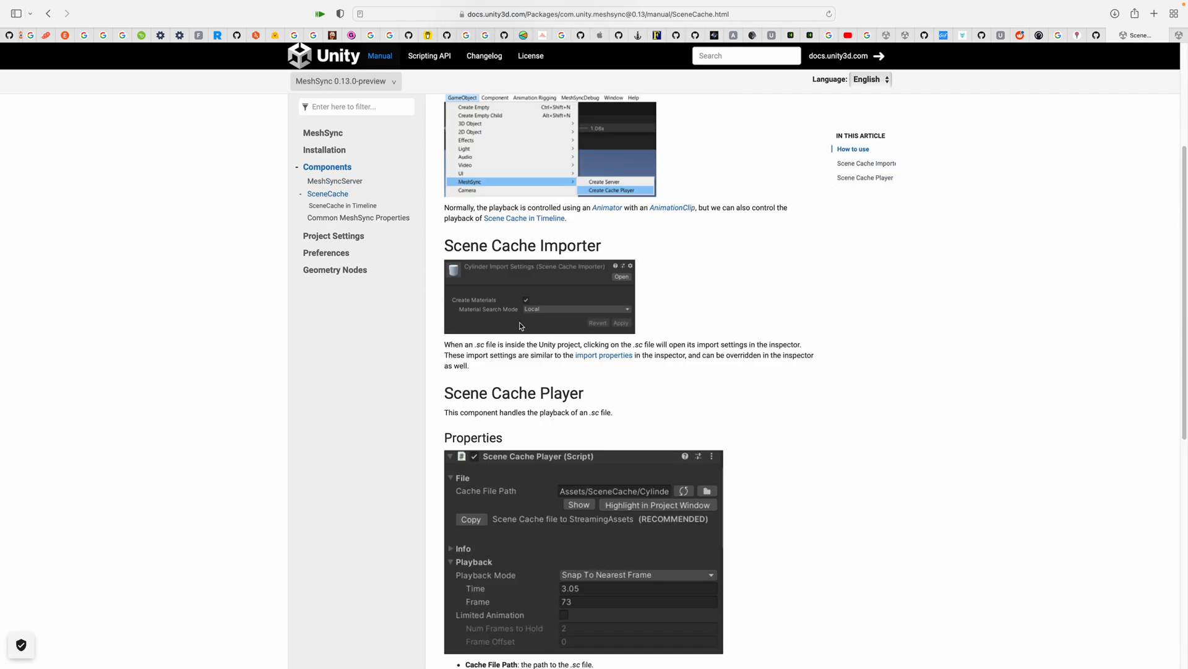
pyautogui.click(363, 207)
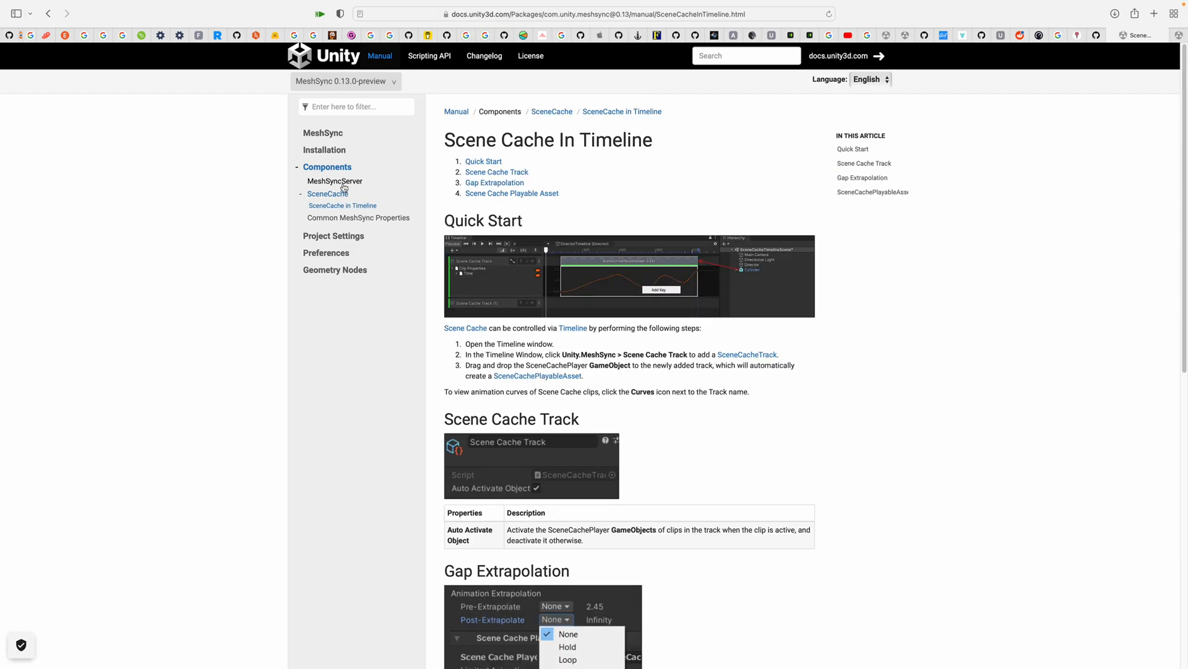
pyautogui.scroll(-6, 596, 360)
pyautogui.scroll(-3, 596, 359)
pyautogui.scroll(9, 596, 359)
pyautogui.click(349, 183)
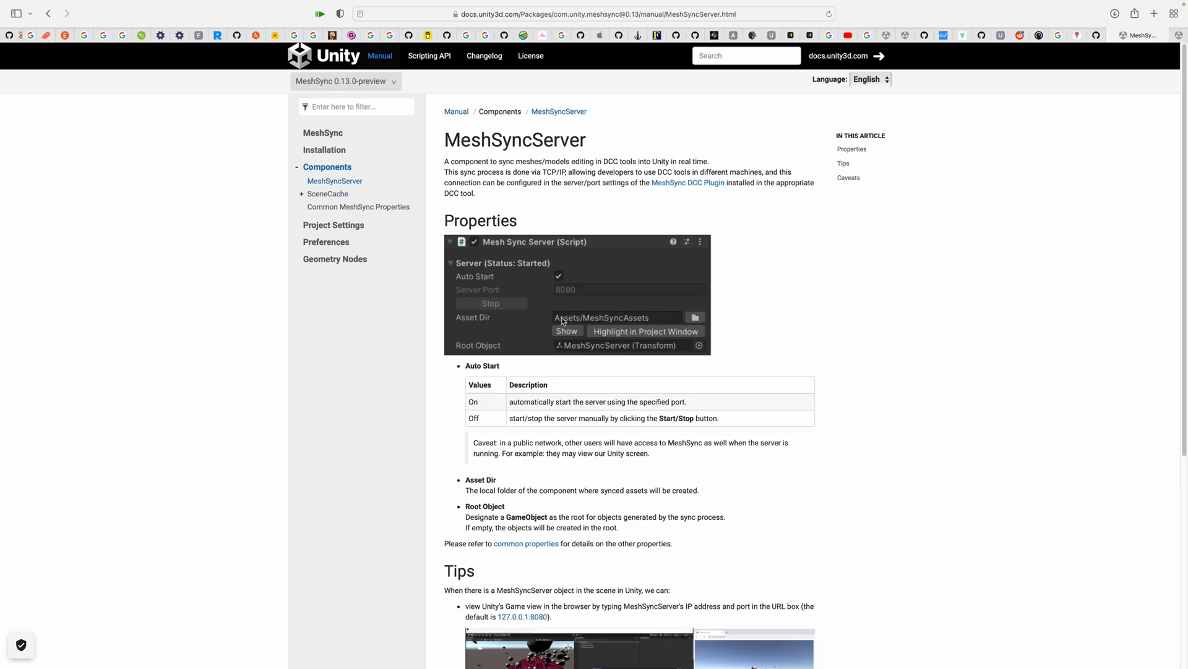
pyautogui.scroll(-5, 681, 362)
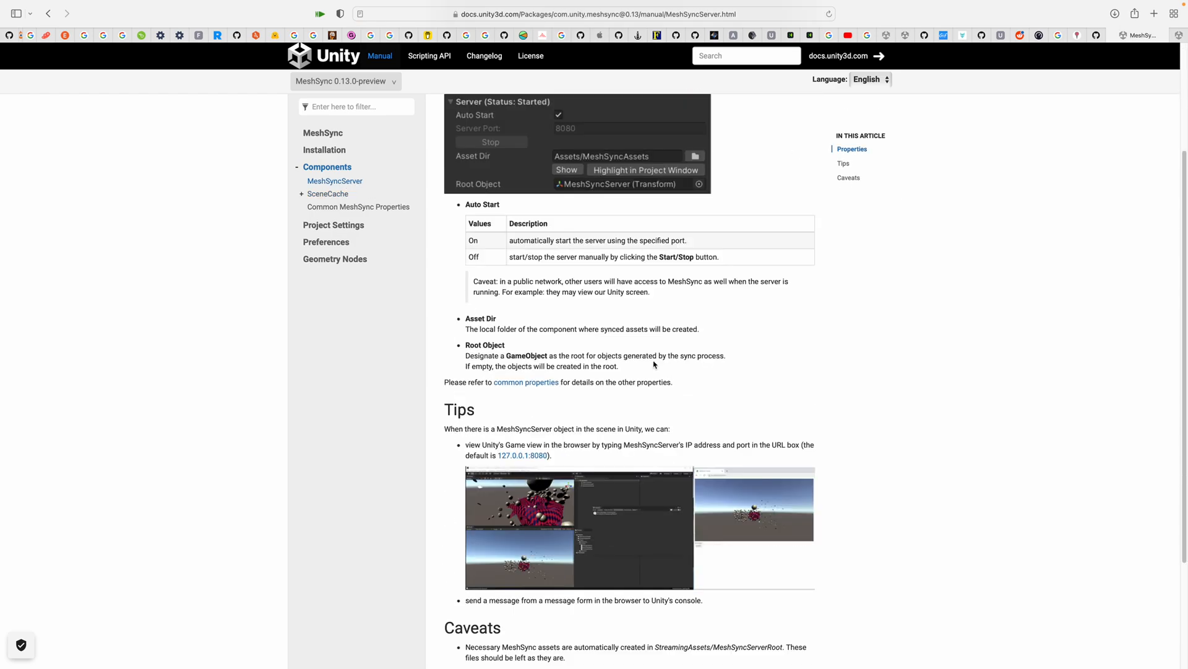
pyautogui.scroll(5, 661, 371)
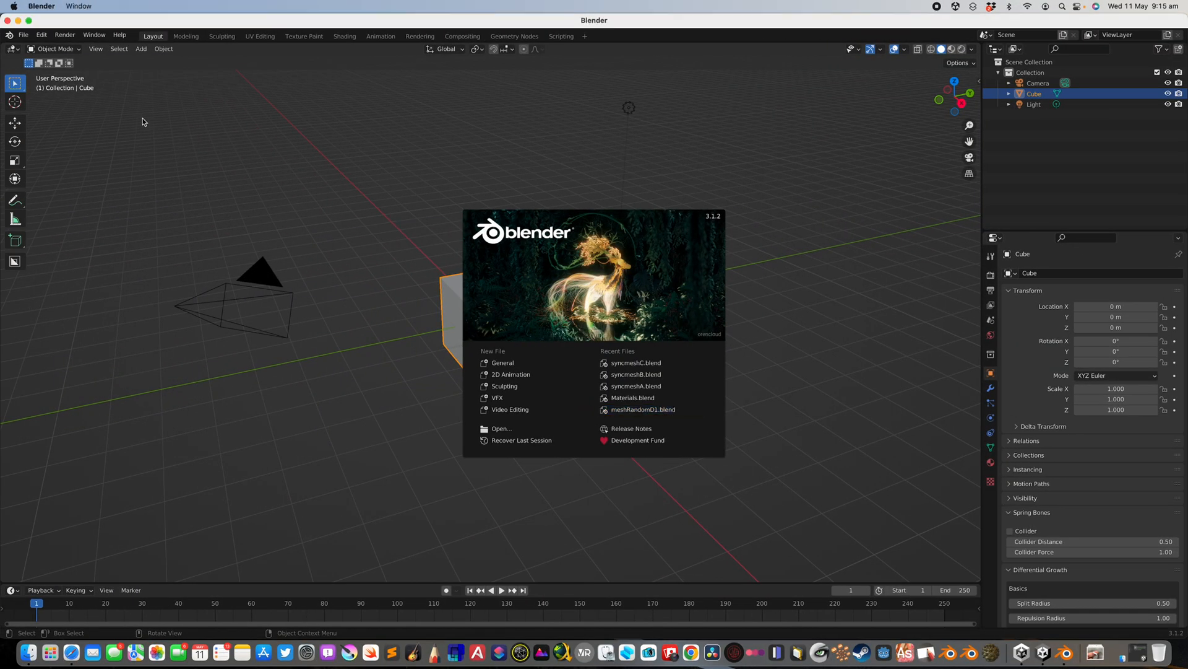
# Switch to Blender, dismiss the splash screen and narrow its window so Unity shows beside it
pyautogui.click(145, 122)
pyautogui.moveTo(2, 21); pyautogui.dragTo(540, 23)
# Search Blender's add-ons for "syn", inspect the Unity Mesh Sync add-on's details and close the preferences
pyautogui.click(663, 35)
pyautogui.click(663, 35)
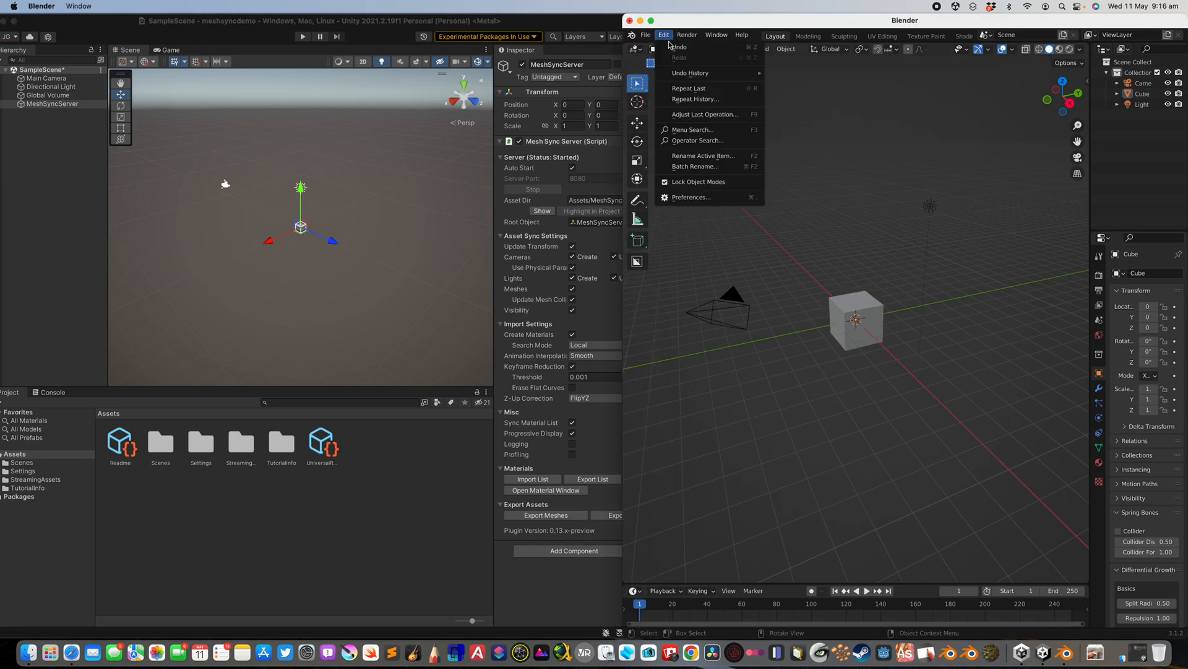
pyautogui.click(702, 197)
pyautogui.click(822, 79)
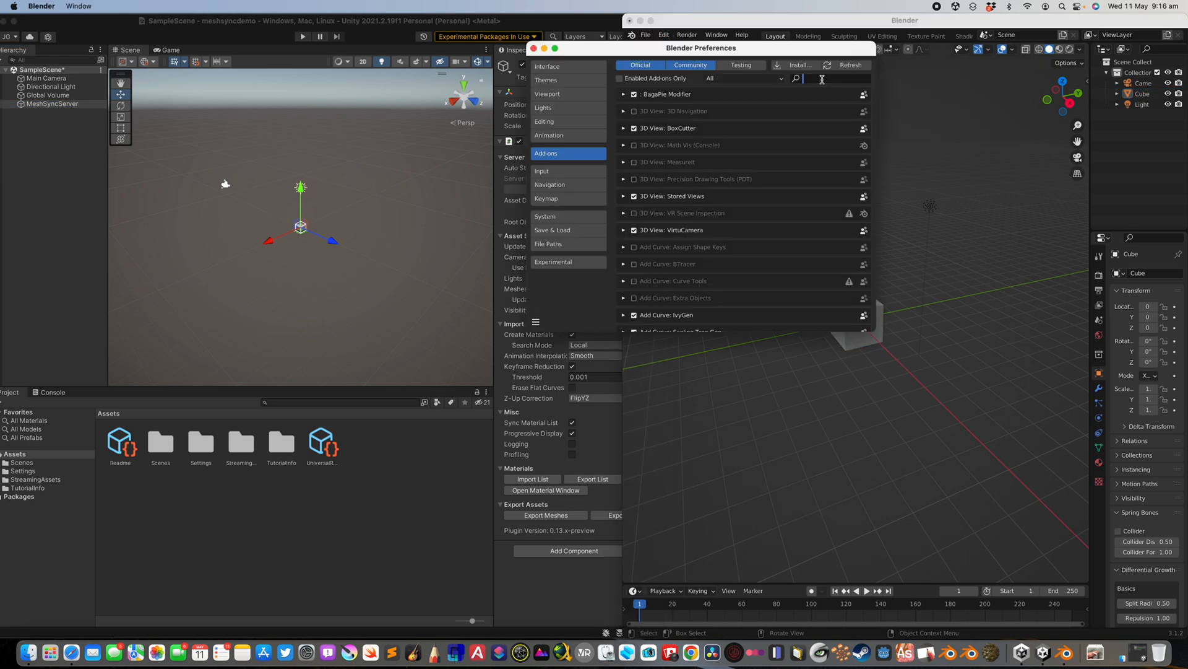
pyautogui.write('meshsy')
pyautogui.press('super+a')
pyautogui.write('sycn')
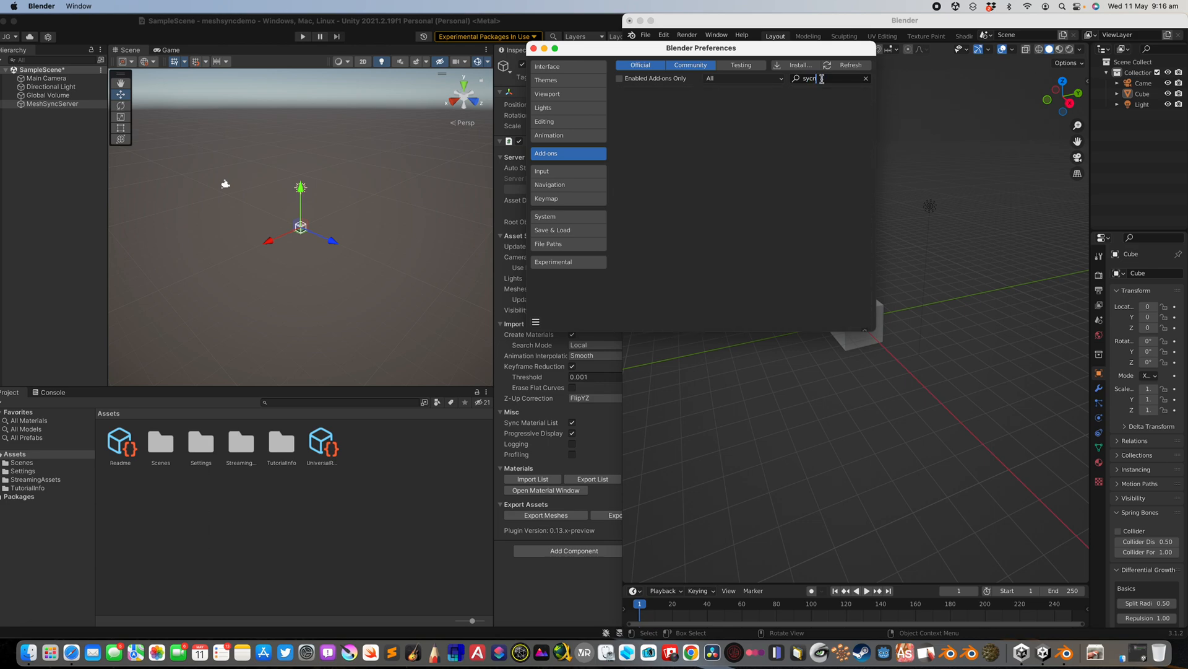
pyautogui.press('BackSpace')
pyautogui.press('BackSpace')
pyautogui.write('n')
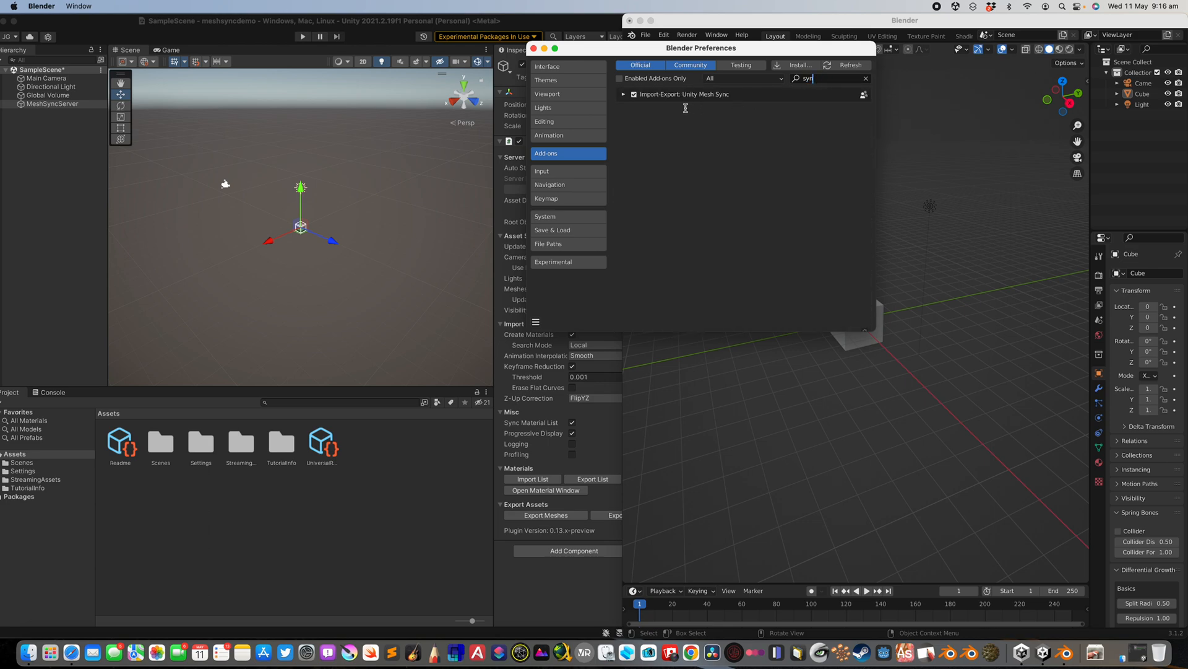
pyautogui.click(630, 94)
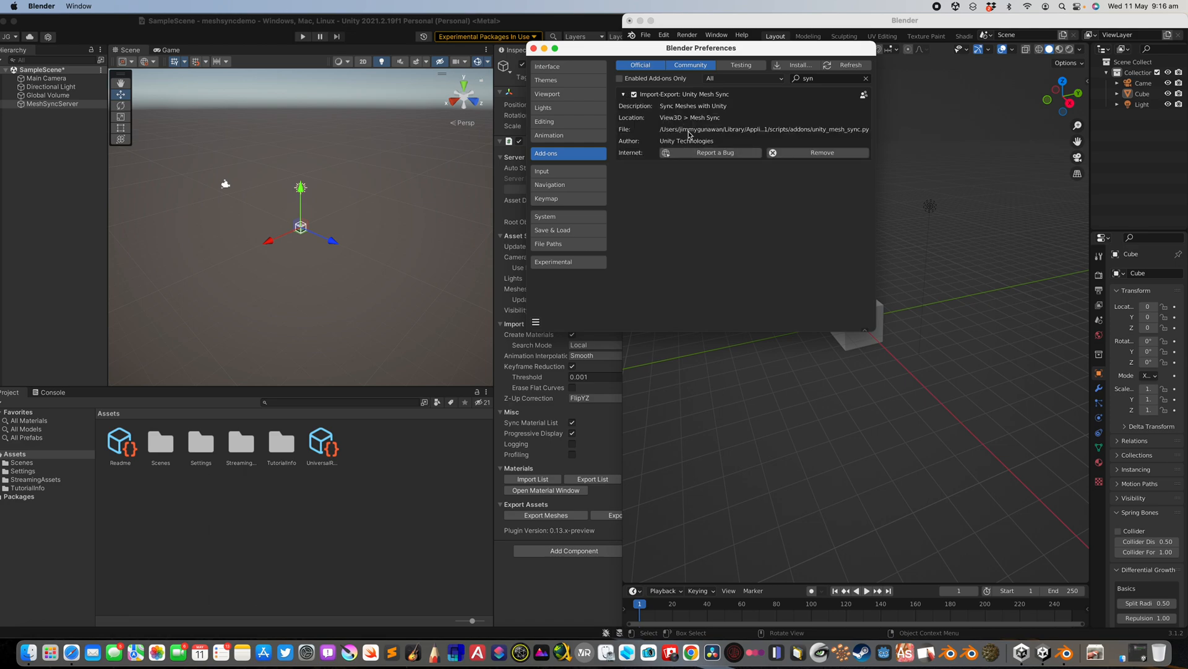
pyautogui.click(534, 48)
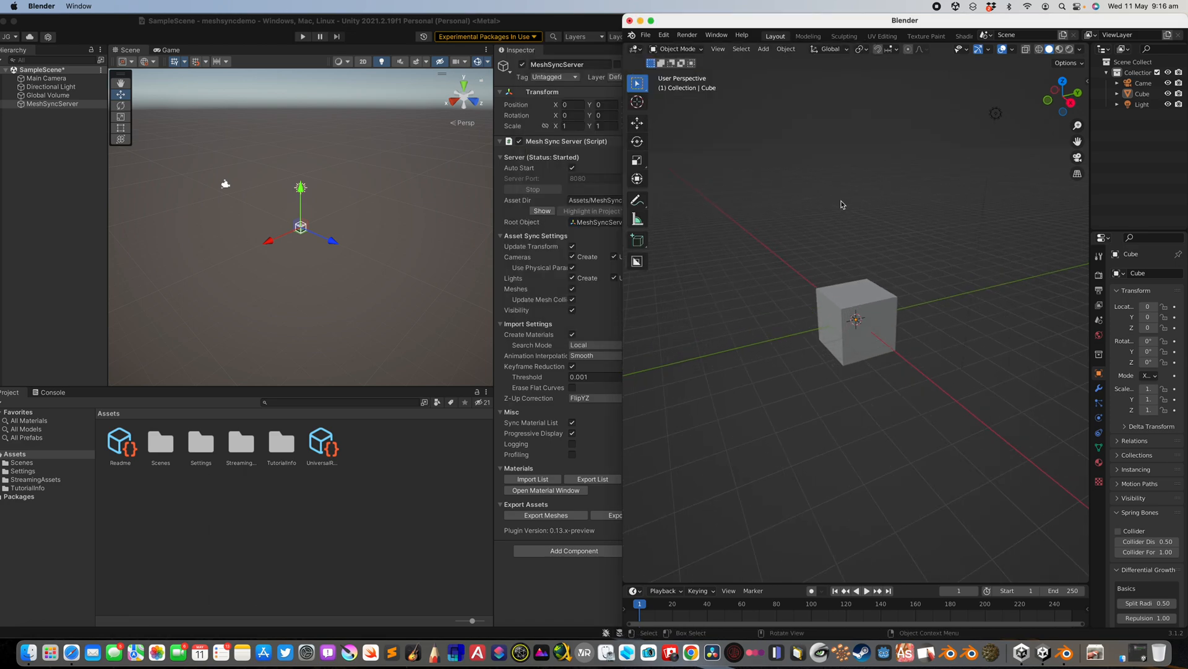
pyautogui.scroll(-2, 883, 197)
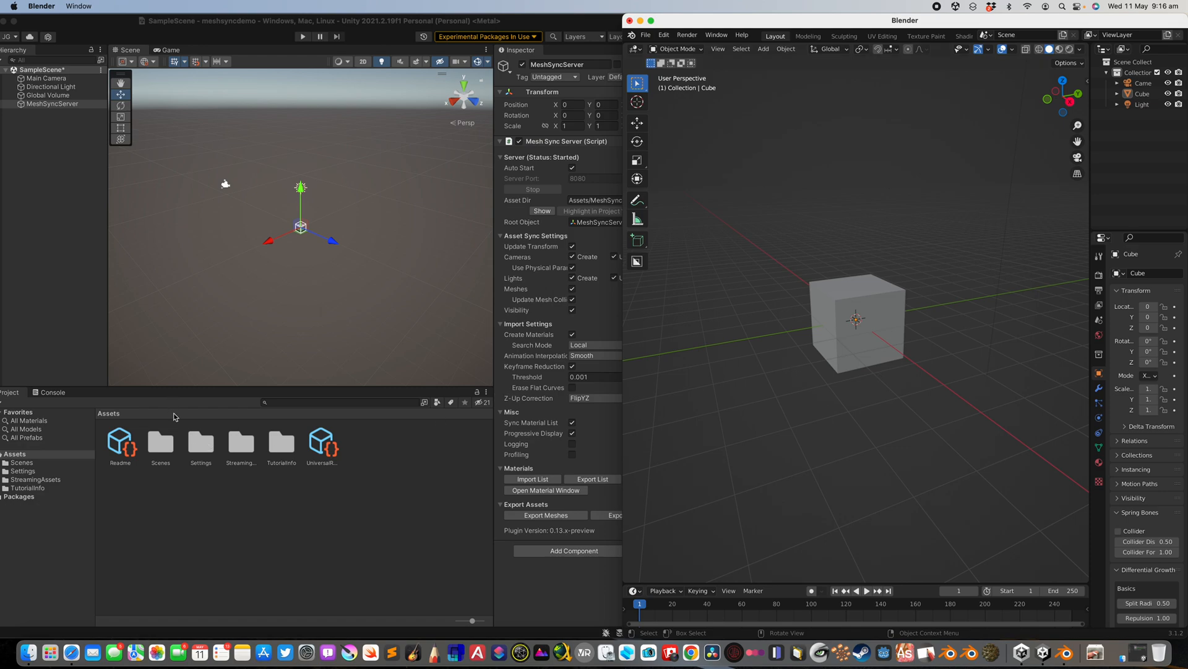
# Switch to Unity, select the MeshSyncServer object and export its meshes
pyautogui.click(204, 321)
pyautogui.click(41, 104)
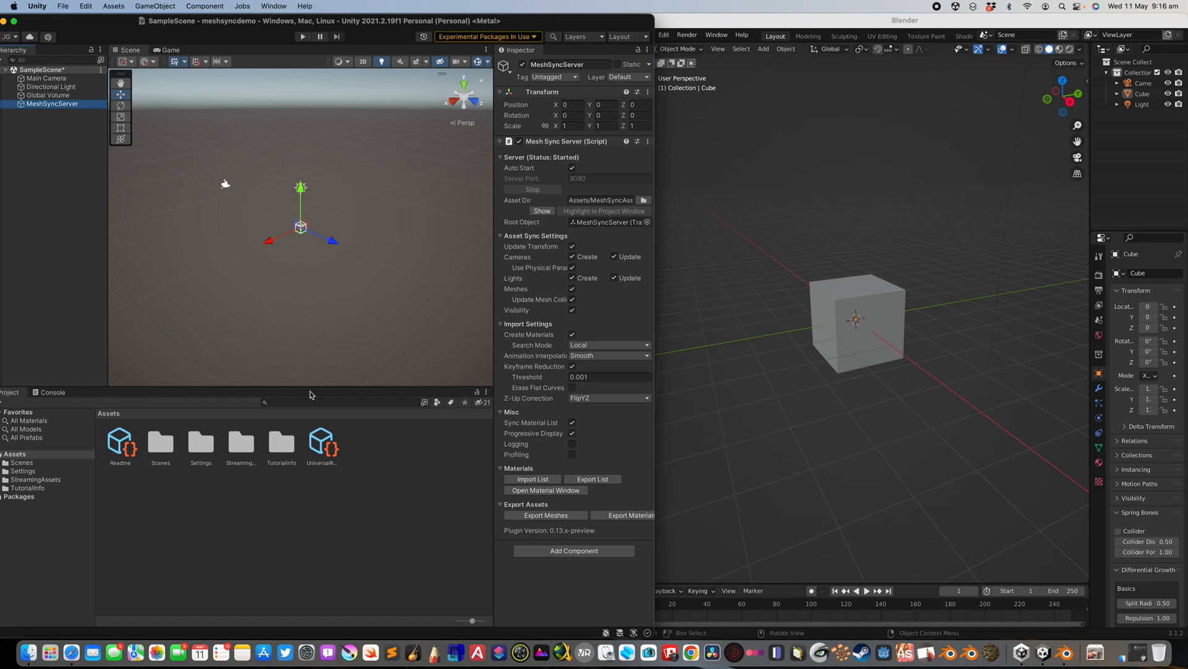
pyautogui.click(531, 515)
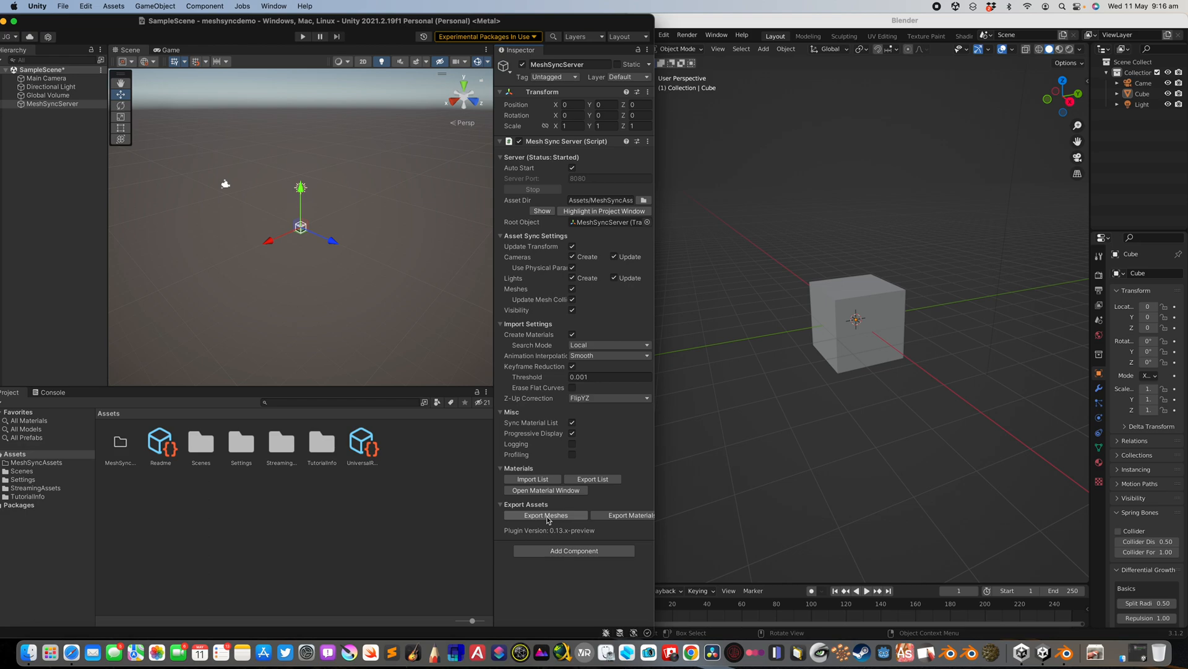
# Reveal the MeshSyncAssets folder in Finder, then enlarge the Finder window and place it over Unity beside Blender
pyautogui.click(30, 463)
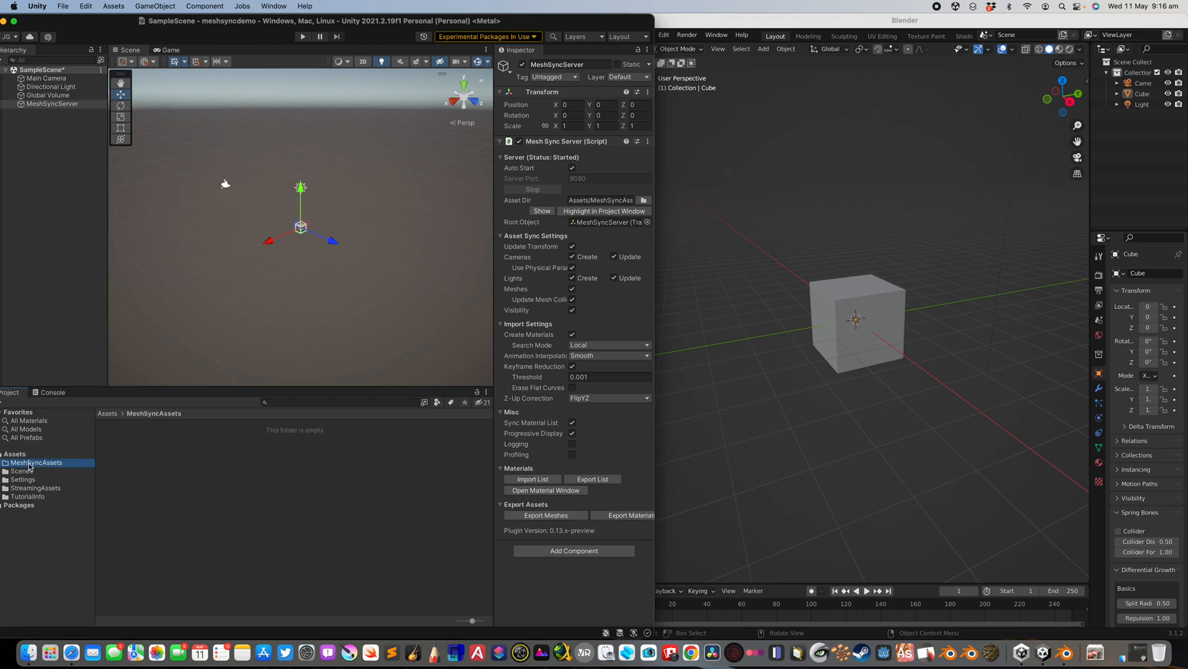
pyautogui.rightClick(36, 466)
pyautogui.moveTo(51, 466)
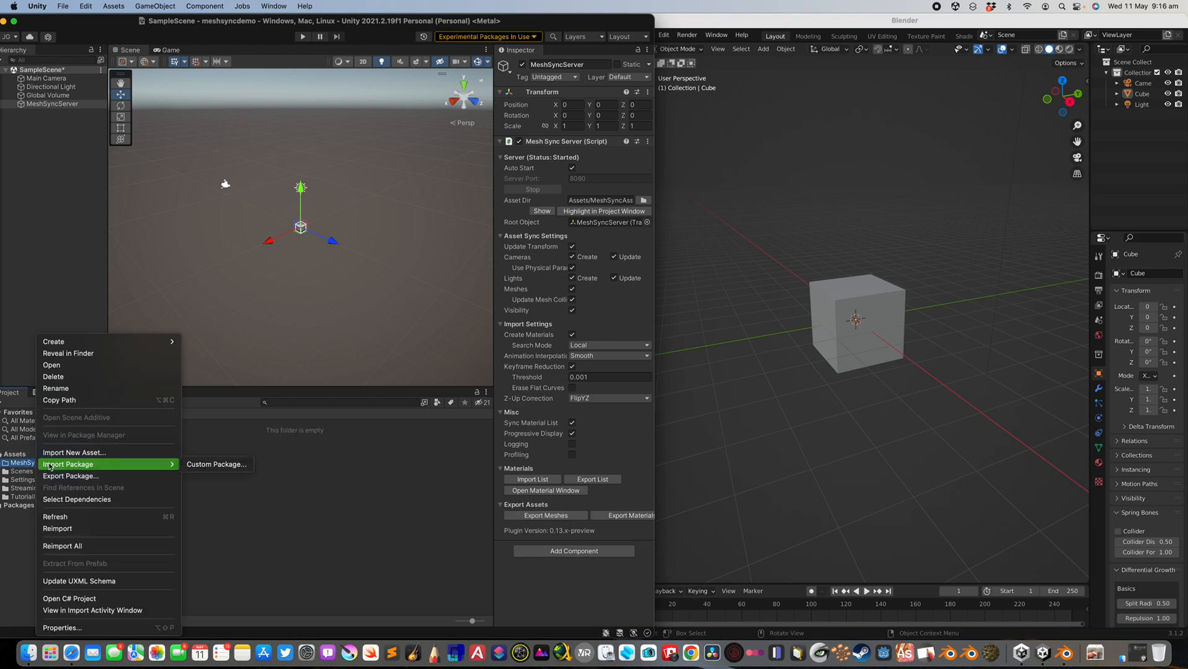
pyautogui.click(93, 353)
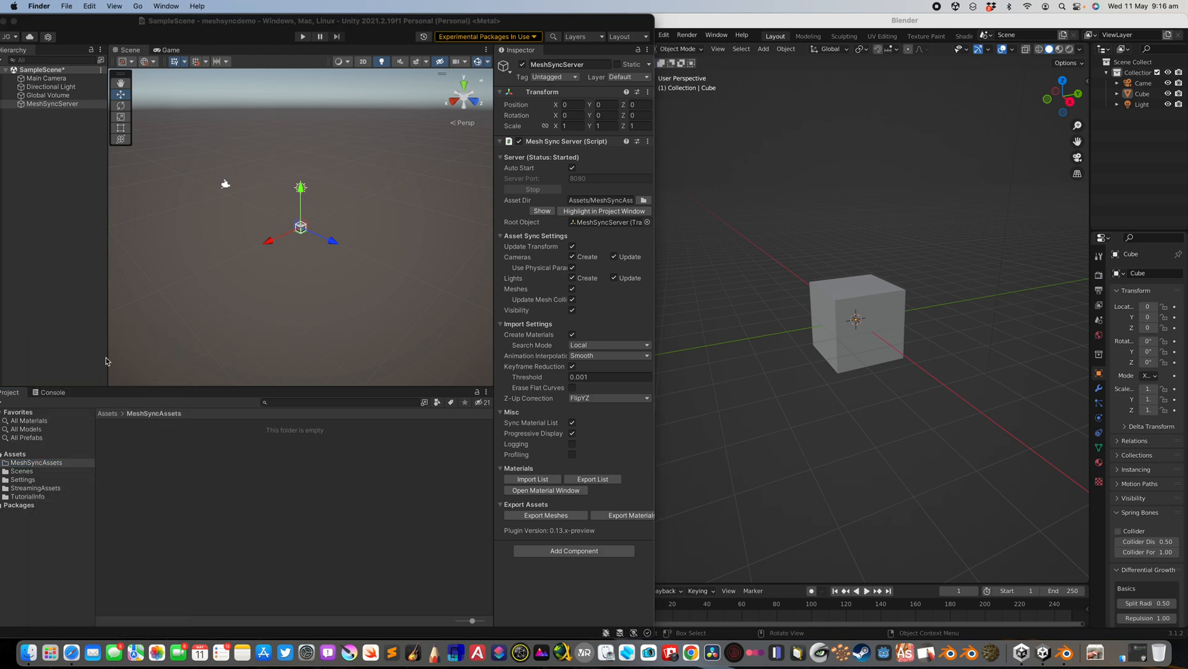
pyautogui.moveTo(639, 268); pyautogui.dragTo(253, 164)
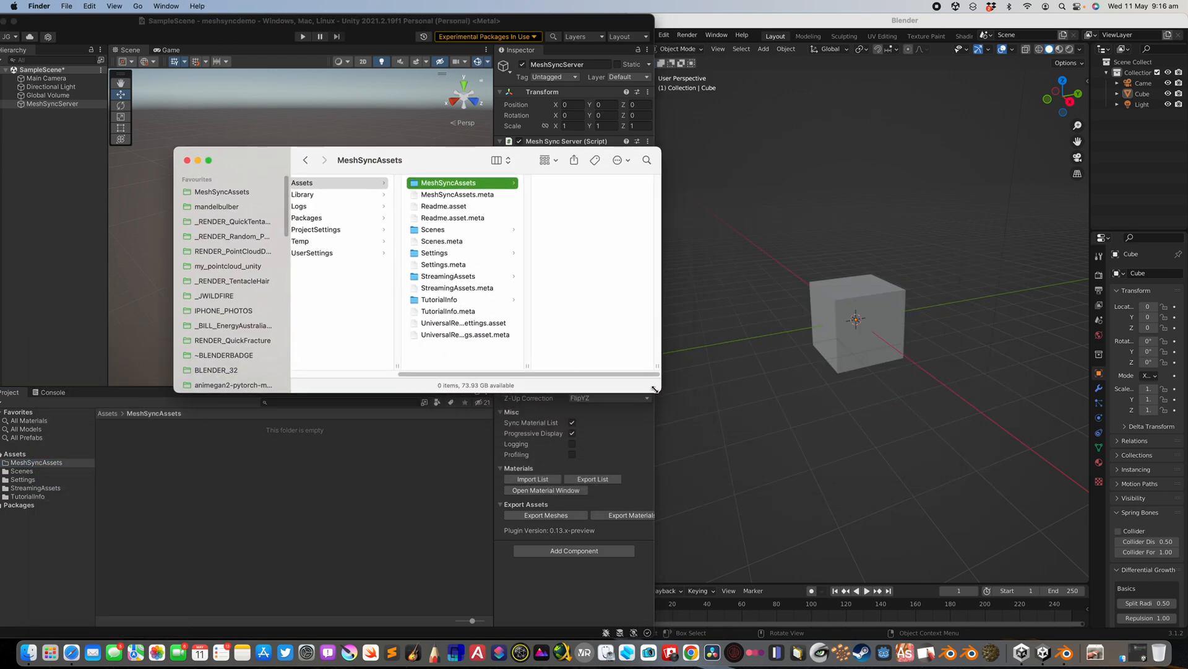
pyautogui.moveTo(655, 389); pyautogui.dragTo(685, 568)
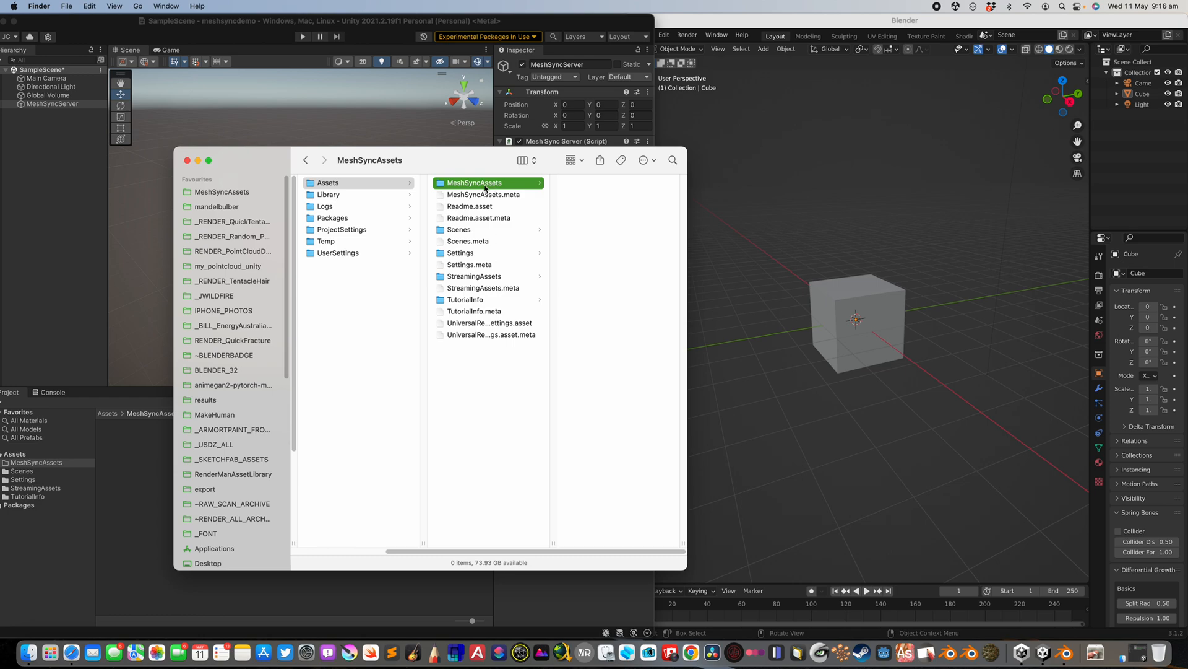
pyautogui.moveTo(491, 163); pyautogui.dragTo(406, 155)
# Save the Blender scene as syncmeshA.blend in the meshsyncdemo project's Assets/MeshSyncAssets folder
pyautogui.click(662, 49)
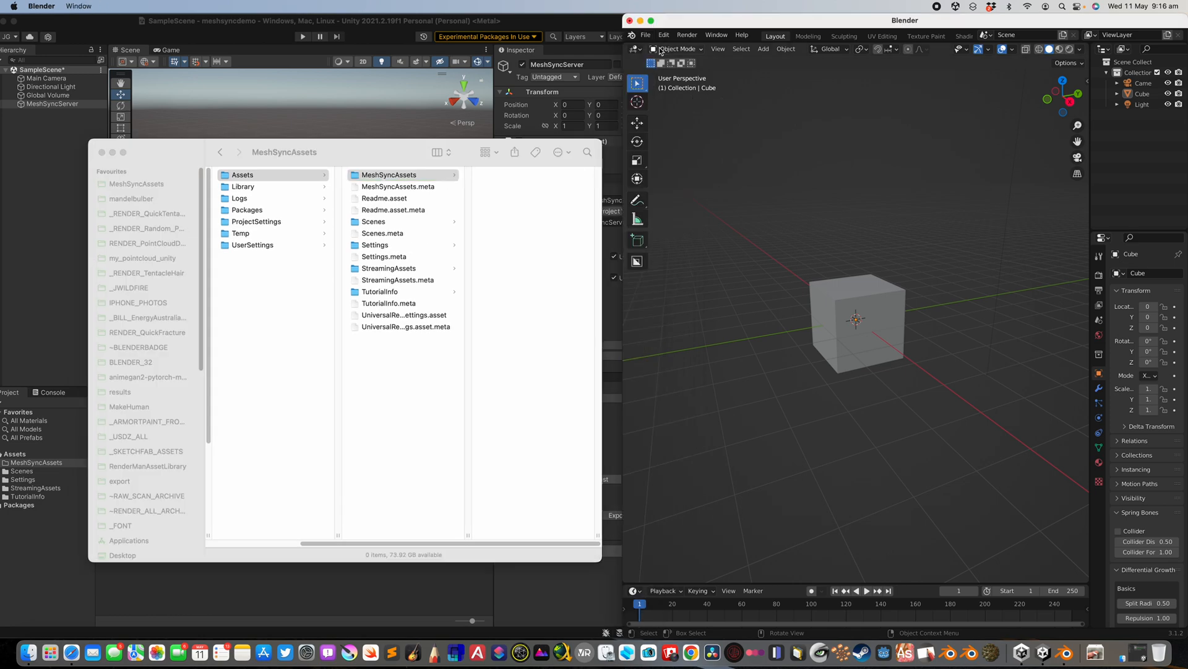
pyautogui.click(645, 34)
pyautogui.click(666, 115)
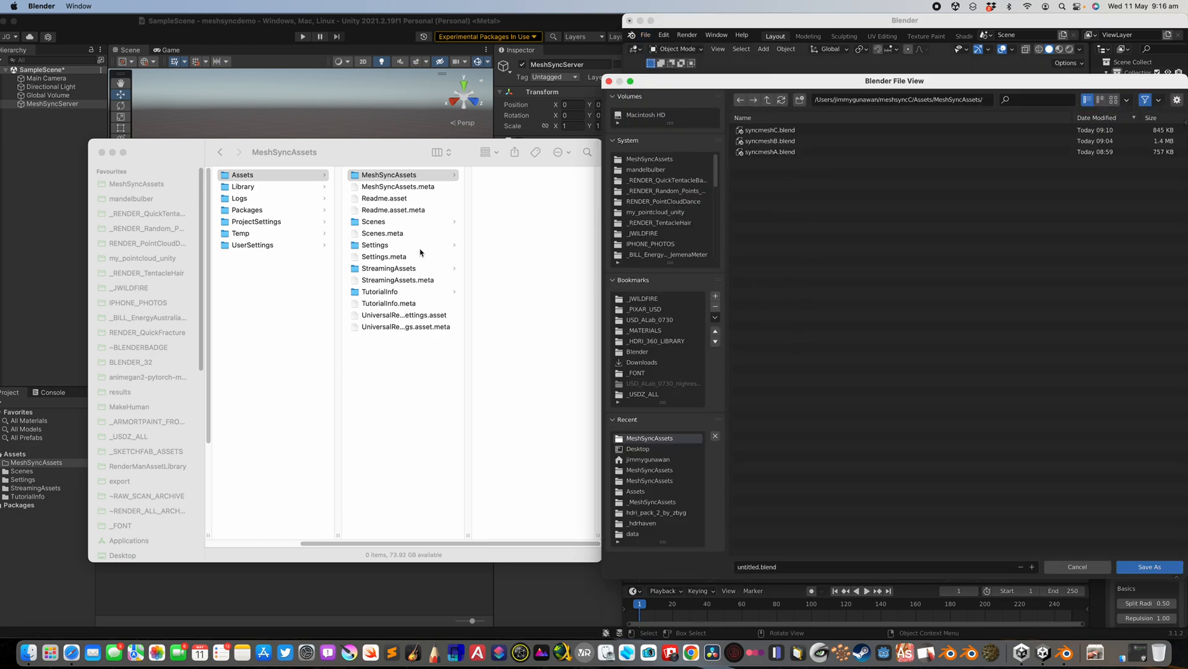
pyautogui.moveTo(399, 178); pyautogui.dragTo(786, 292)
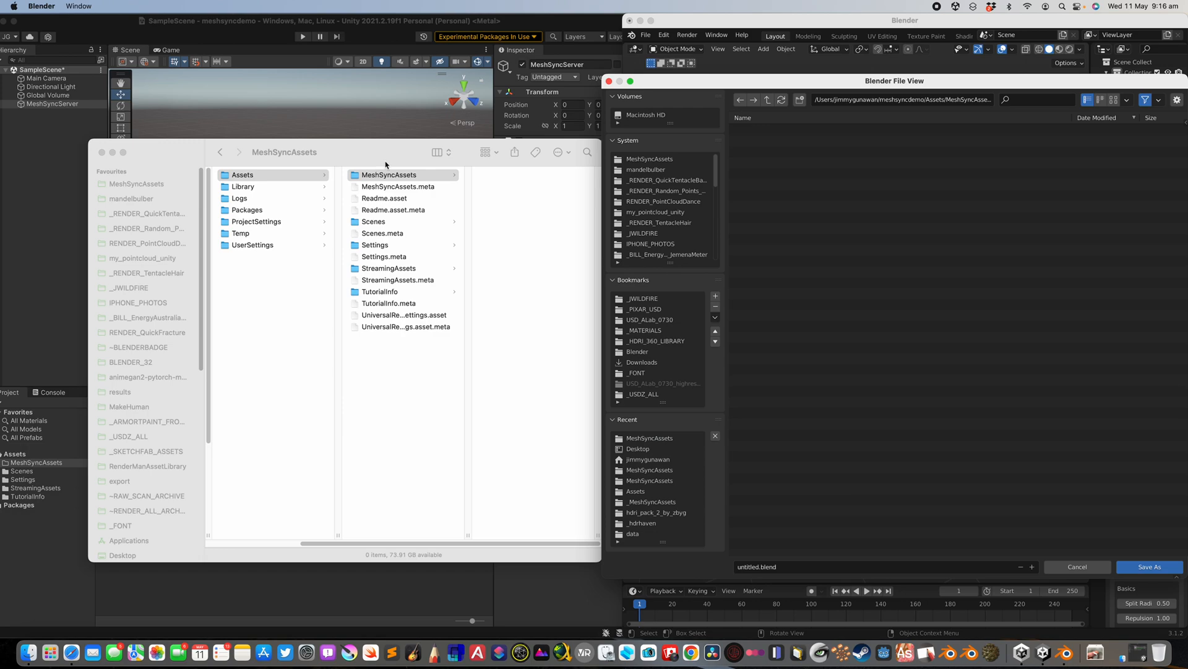
pyautogui.click(755, 566)
pyautogui.doubleClick(749, 567)
pyautogui.write('sycn')
pyautogui.press('BackSpace')
pyautogui.press('BackSpace')
pyautogui.write('ncmeshA')
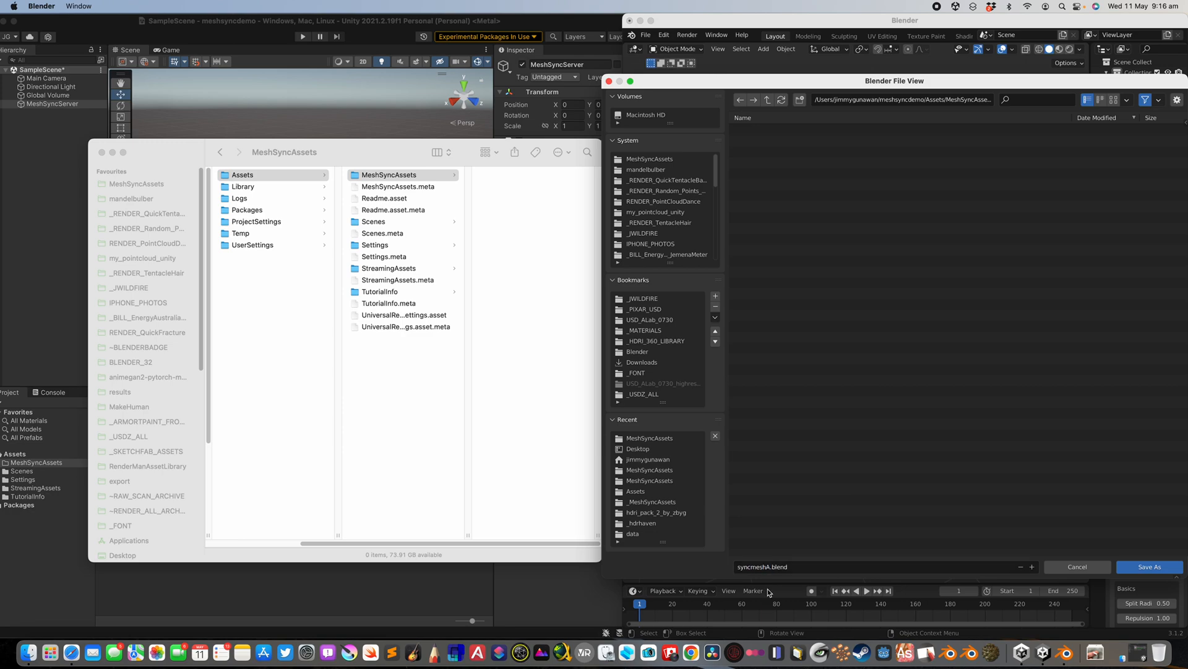
pyautogui.click(1149, 567)
pyautogui.moveTo(798, 368); pyautogui.dragTo(865, 288, button='middle')
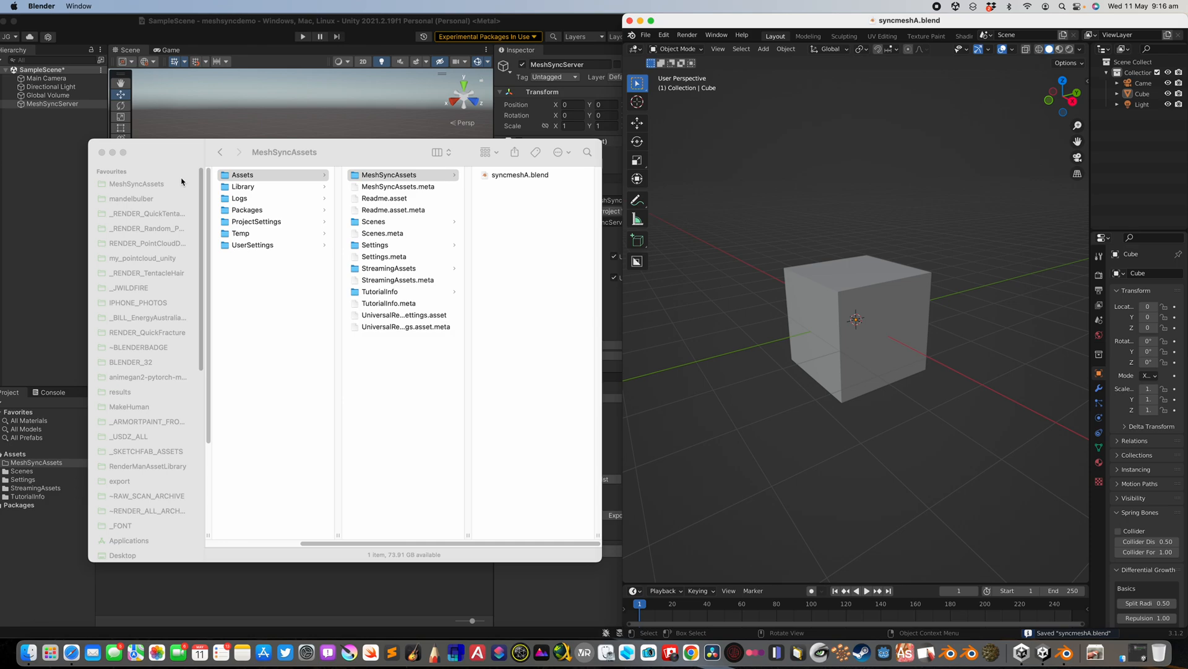
# Close the Finder window, arrange Blender beside Unity's Inspector with the cube selected, and switch to Unity
pyautogui.click(102, 152)
pyautogui.moveTo(806, 232); pyautogui.dragTo(824, 234, button='middle')
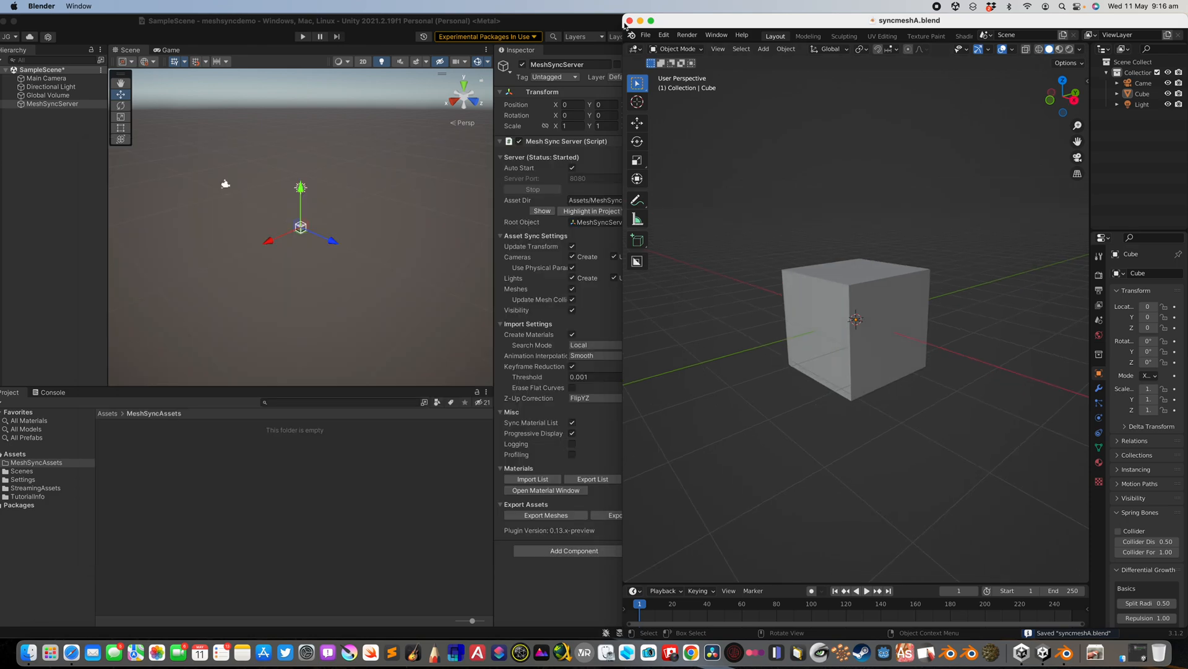
pyautogui.click(607, 21)
pyautogui.moveTo(650, 19); pyautogui.dragTo(547, 15)
pyautogui.click(638, 23)
pyautogui.click(805, 322)
pyautogui.click(490, 22)
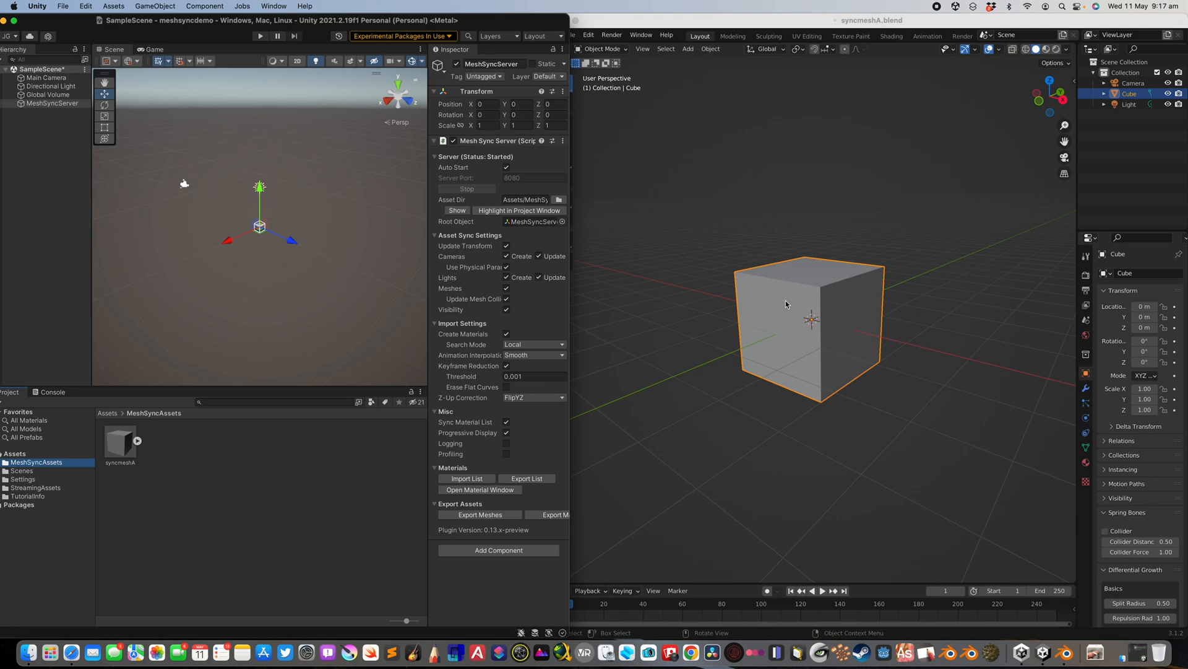
# Place the syncmeshA asset in the Unity scene and move it to about X 1.19, Y -2.58, Z -5.04
pyautogui.moveTo(124, 442); pyautogui.dragTo(244, 224)
pyautogui.moveTo(841, 313); pyautogui.dragTo(867, 288, button='middle')
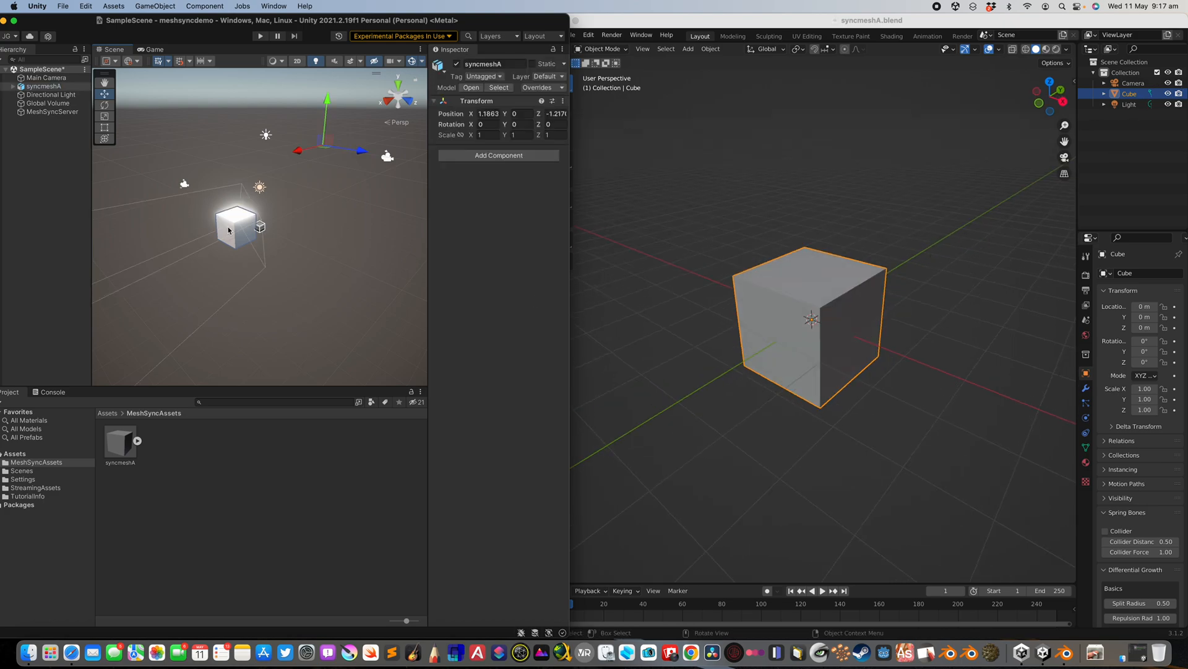
pyautogui.moveTo(327, 142); pyautogui.dragTo(247, 221)
# Delete the light and the camera from the Blender scene, save the file and return to Unity
pyautogui.click(760, 218)
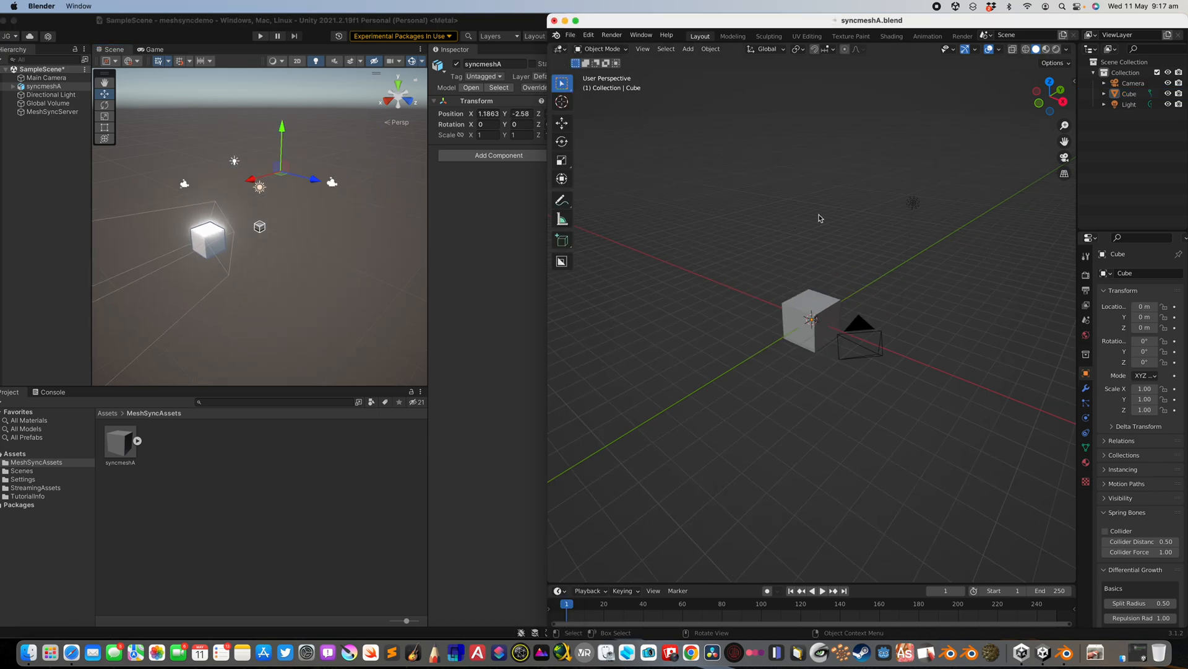
pyautogui.click(913, 208)
pyautogui.press('g')
pyautogui.click(794, 214)
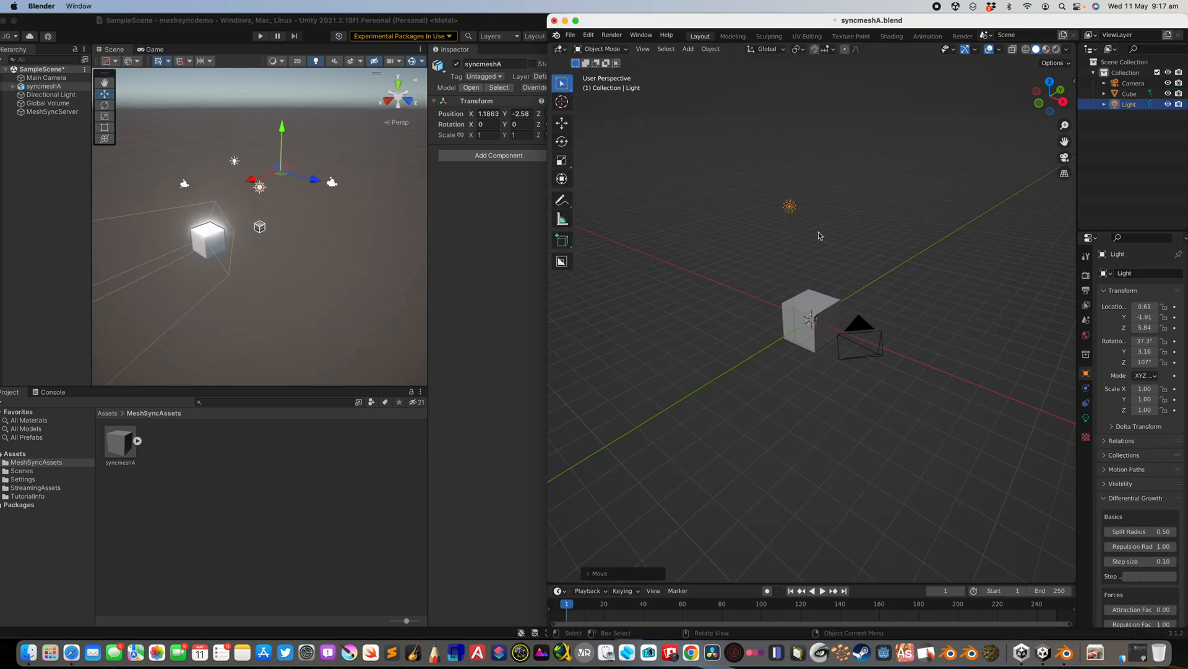
pyautogui.press('x')
pyautogui.click(820, 234)
pyautogui.click(859, 325)
pyautogui.press('Delete')
pyautogui.scroll(5, 856, 325)
pyautogui.press('super+s')
pyautogui.click(284, 28)
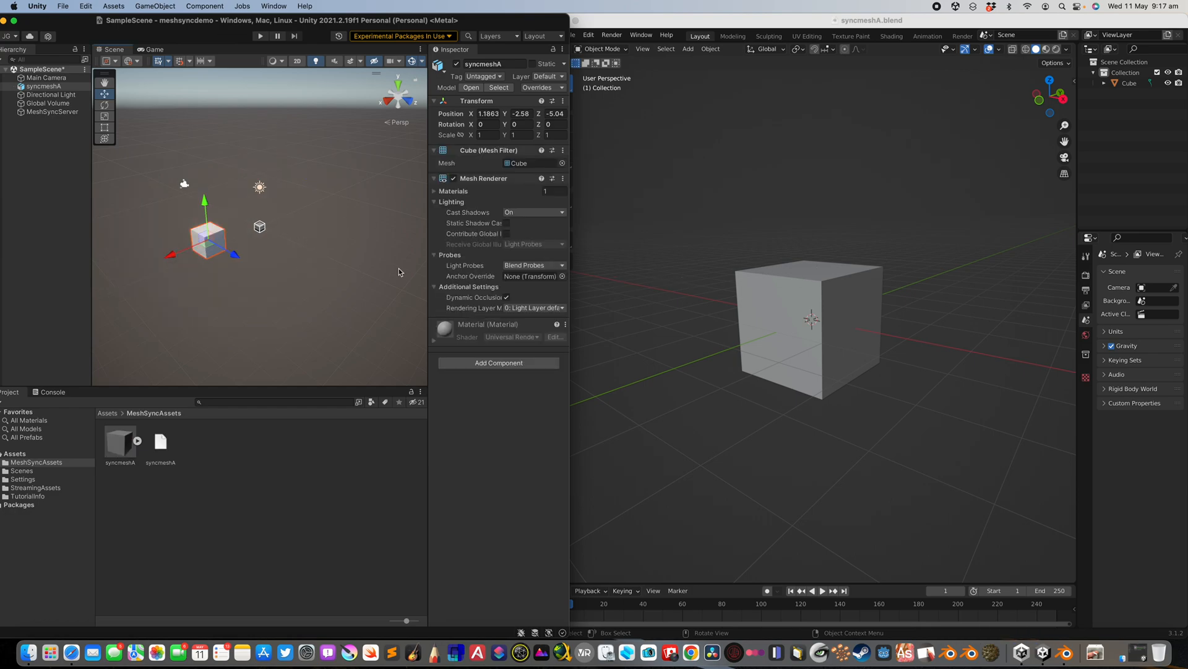
# Switch to Blender, save the file again and select the cube
pyautogui.moveTo(688, 320); pyautogui.dragTo(691, 319, button='middle')
pyautogui.scroll(1, 709, 307)
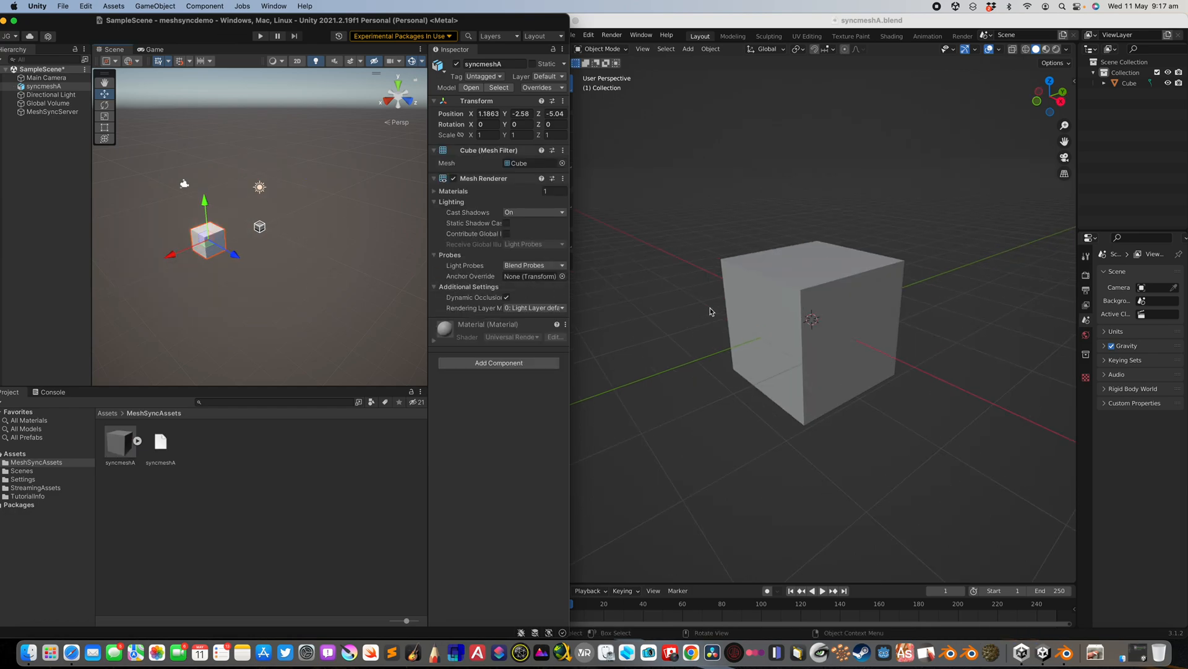
pyautogui.scroll(-2, 808, 325)
pyautogui.moveTo(813, 325); pyautogui.dragTo(853, 263, button='middle')
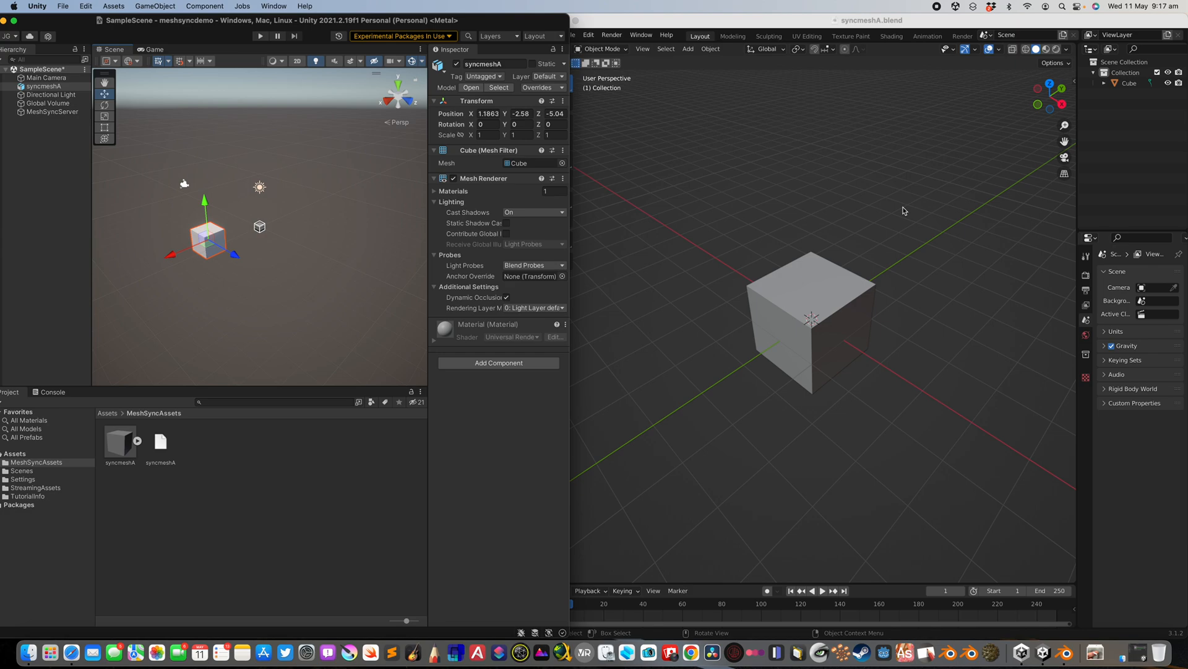
pyautogui.moveTo(893, 236); pyautogui.dragTo(912, 291, button='middle')
pyautogui.click(872, 260)
pyautogui.press('super+s')
pyautogui.click(847, 375)
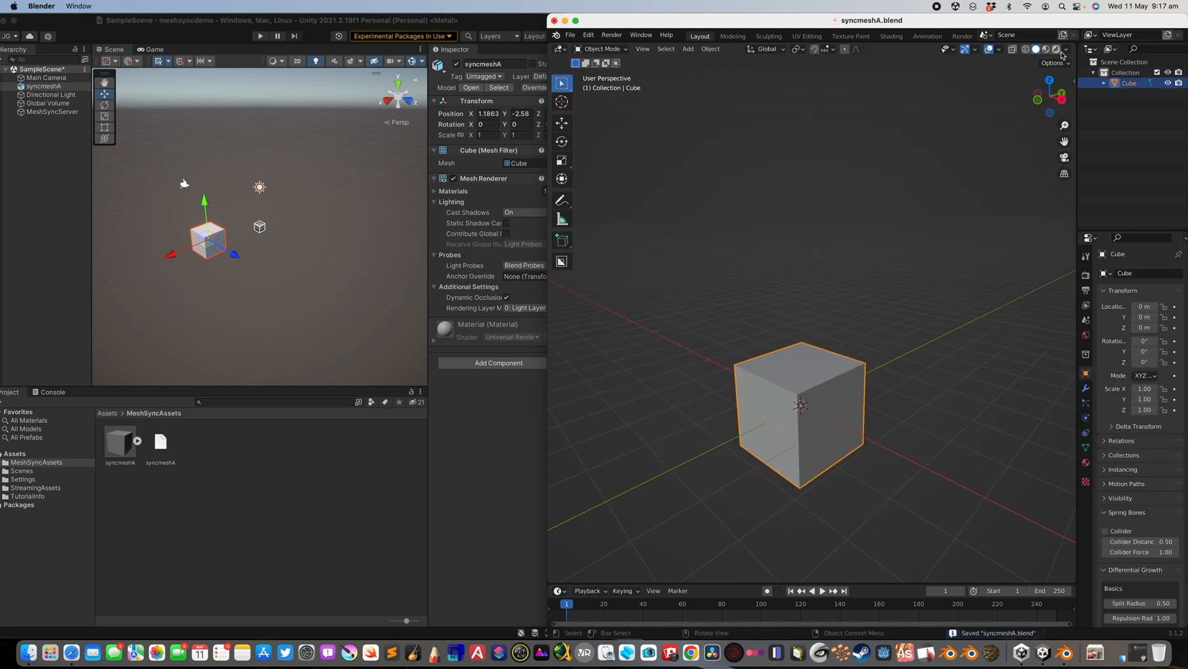
# Split Blender's viewport horizontally, turn the upper area into a Geometry Node Editor and create a new node tree for the cube
pyautogui.moveTo(1071, 66); pyautogui.dragTo(1017, 331)
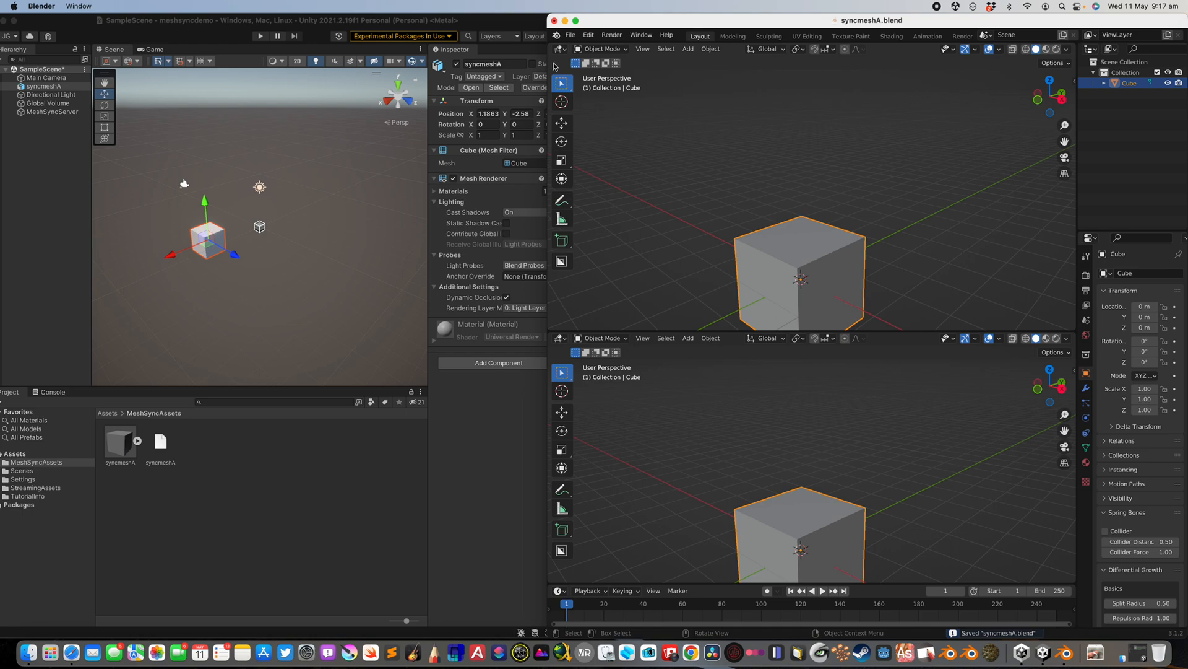
pyautogui.click(559, 49)
pyautogui.click(598, 149)
pyautogui.click(787, 50)
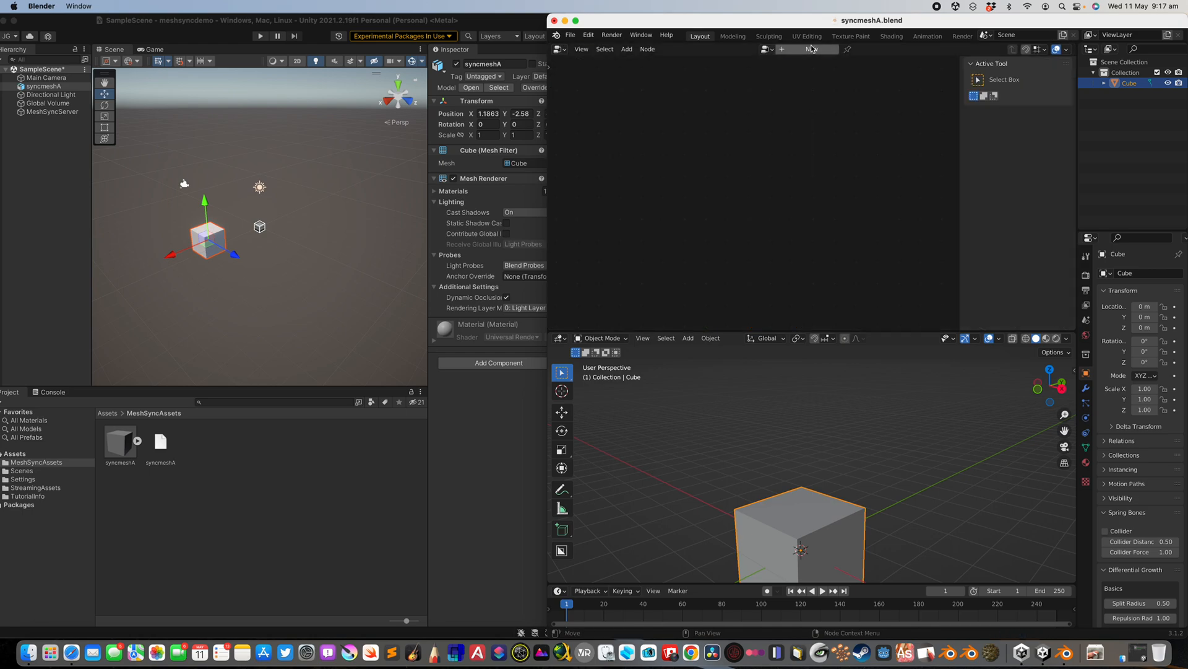
pyautogui.press('n')
pyautogui.moveTo(845, 218); pyautogui.dragTo(791, 167, button='middle')
pyautogui.scroll(5, 786, 170)
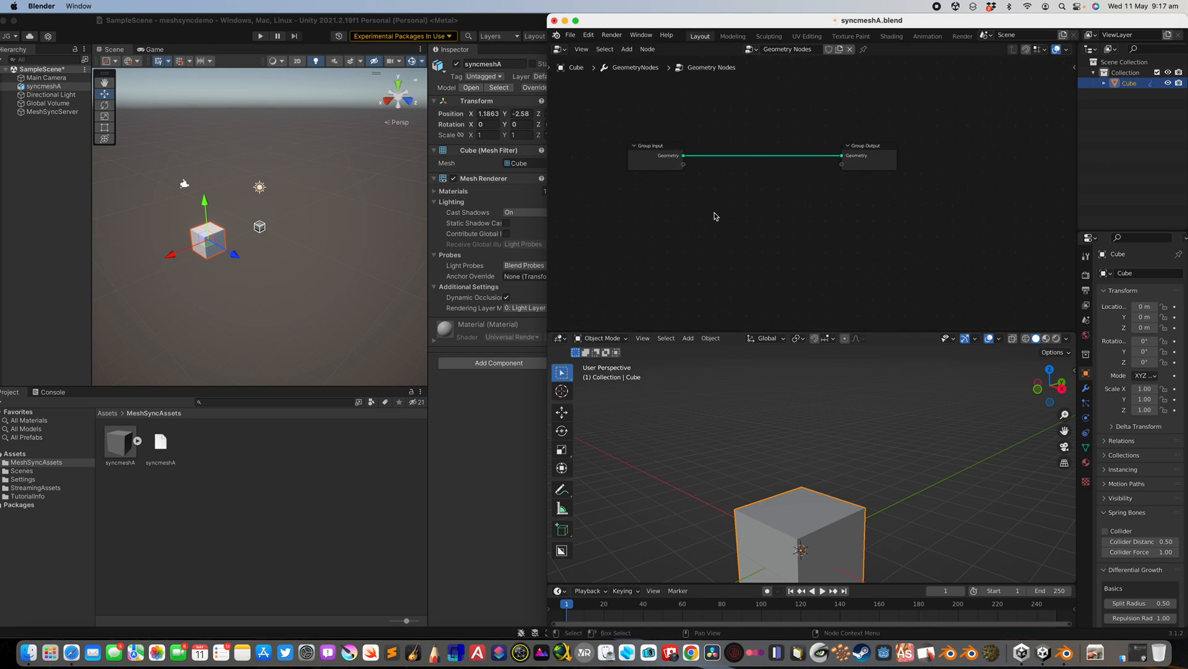
# Add a Star curve node below the Group Input node
pyautogui.hotkey('shift', 'a')
pyautogui.press('s')
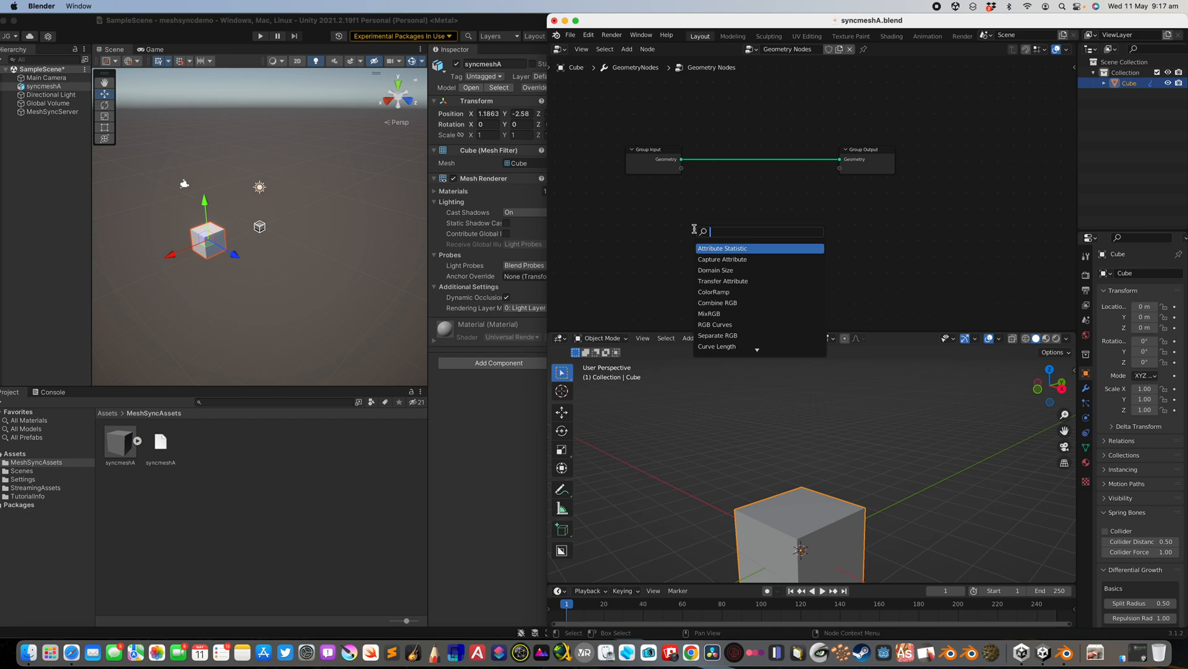
pyautogui.write('circ')
pyautogui.press('BackSpace')
pyautogui.press('BackSpace')
pyautogui.press('BackSpace')
pyautogui.press('BackSpace')
pyautogui.write('star')
pyautogui.press('Return')
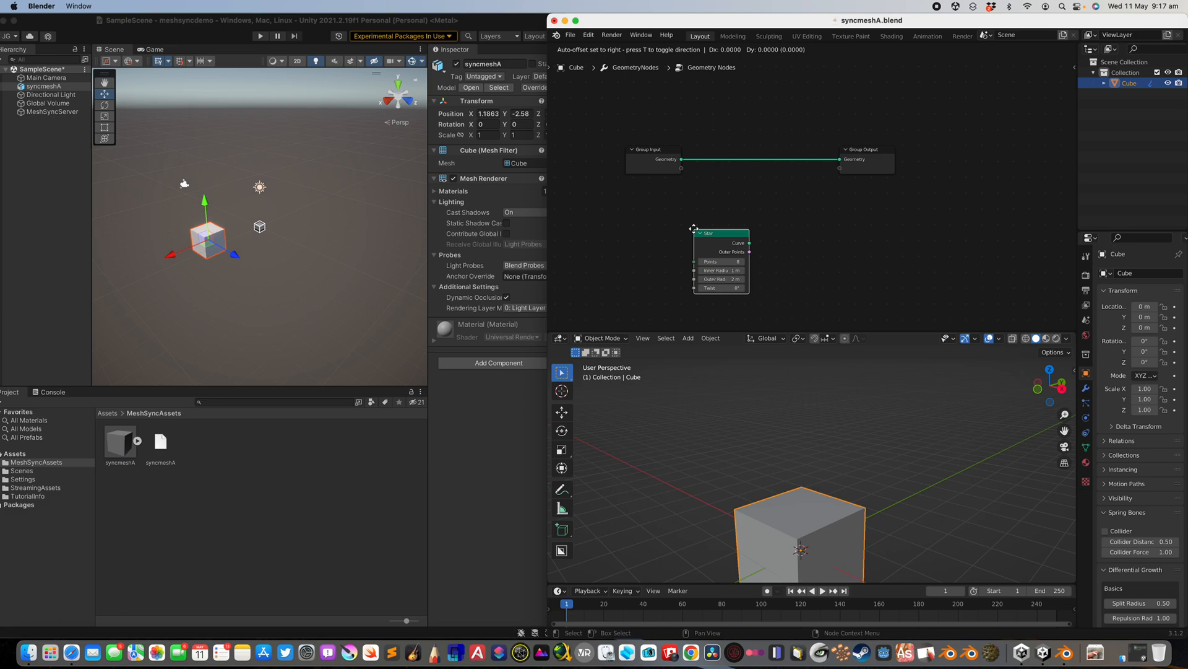
pyautogui.click(668, 198)
pyautogui.hotkey('shift', 'a')
pyautogui.write('s')
pyautogui.write('bee')
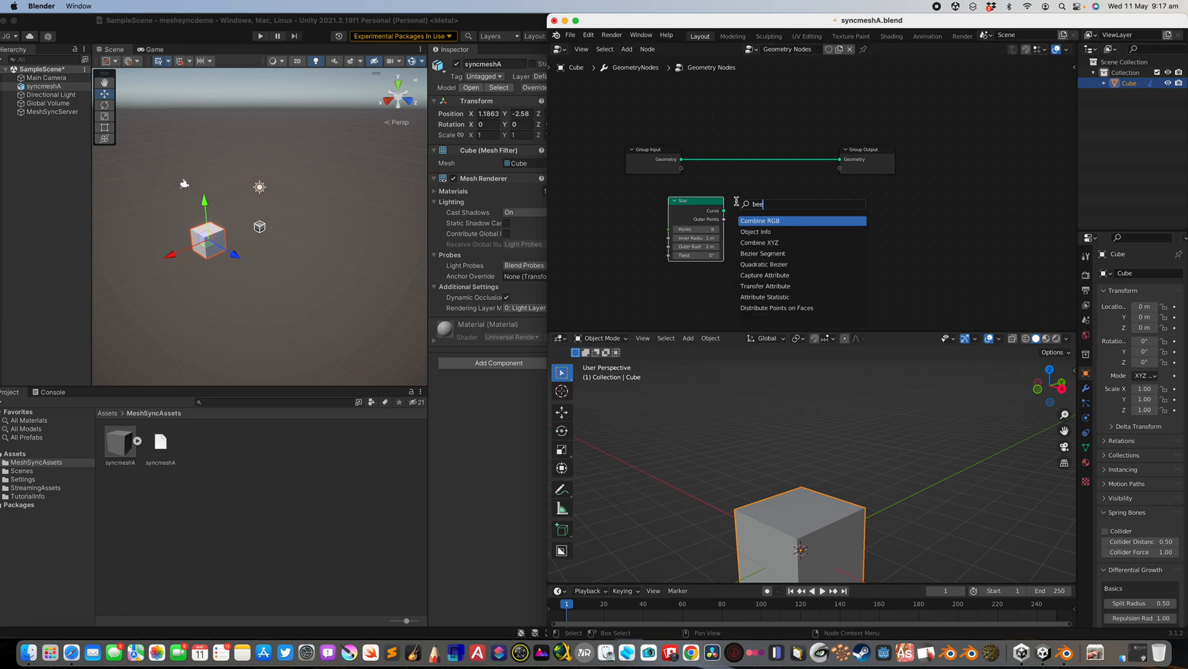
pyautogui.press('BackSpace')
pyautogui.press('BackSpace')
pyautogui.press('BackSpace')
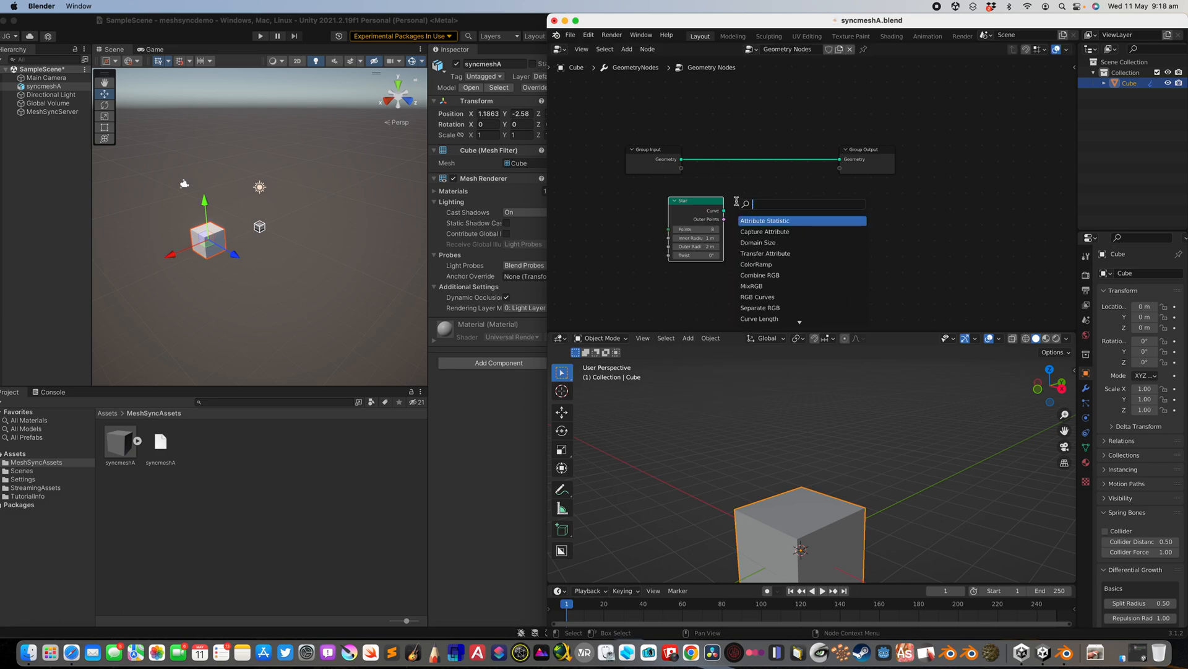
pyautogui.write('ffl')
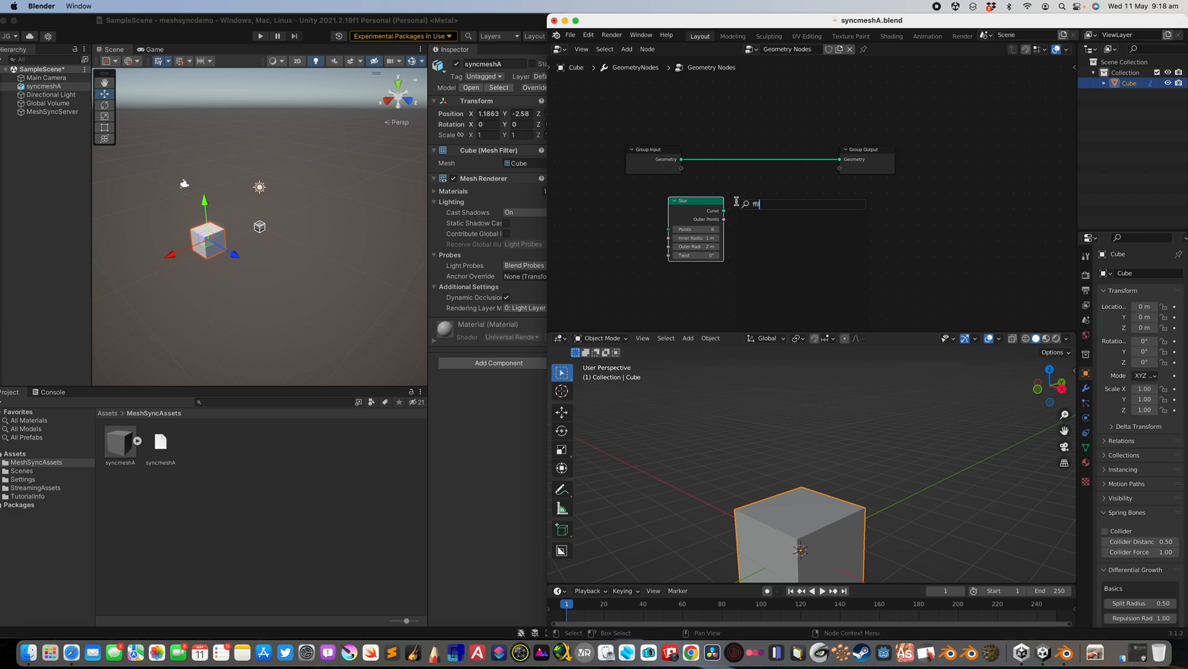
pyautogui.write('l')
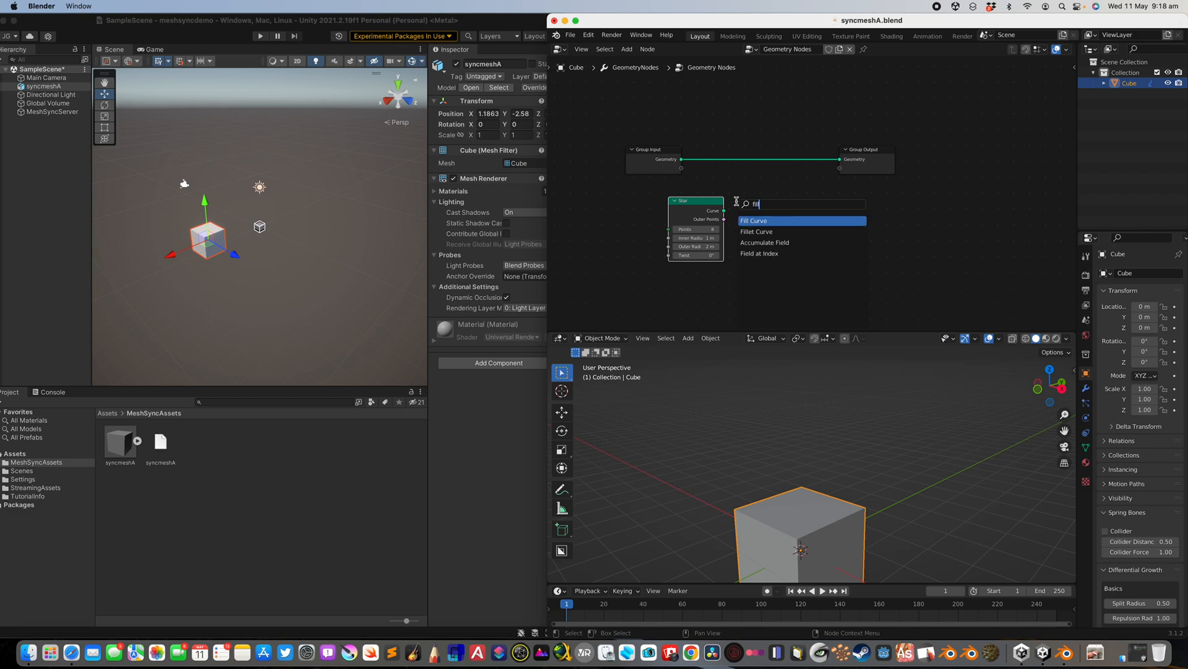
pyautogui.scroll(2, 738, 204)
pyautogui.press('Escape')
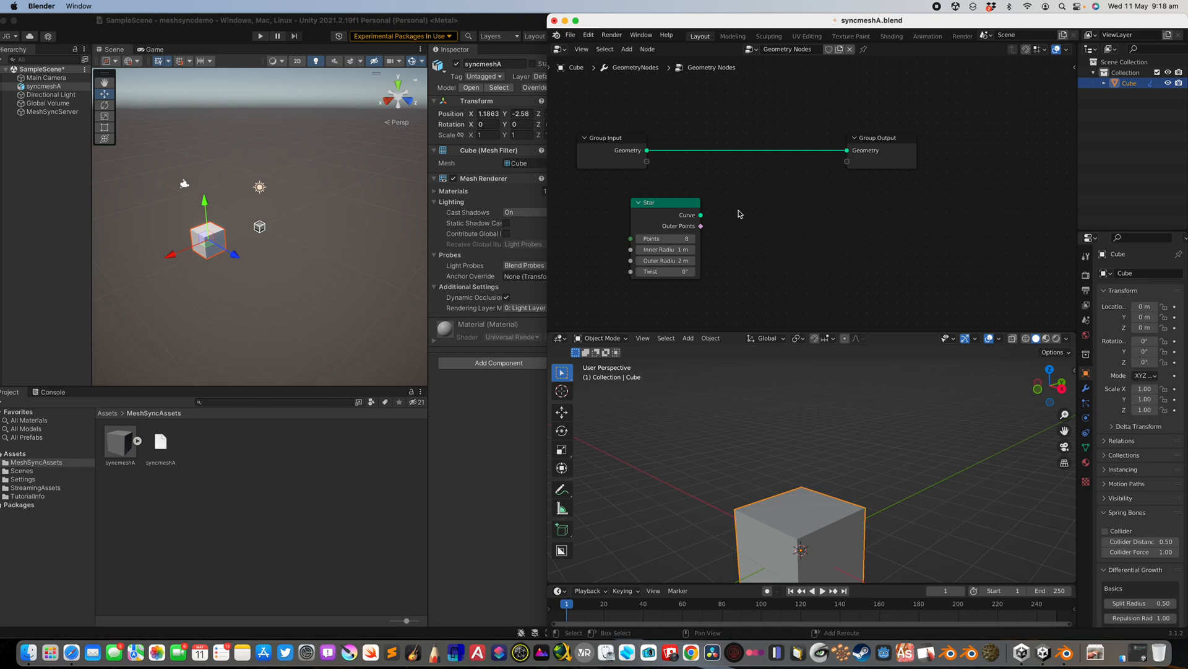
# Add a Fillet Curve node beside the Star node
pyautogui.hotkey('shift', 'a')
pyautogui.write('fil')
pyautogui.press('Down')
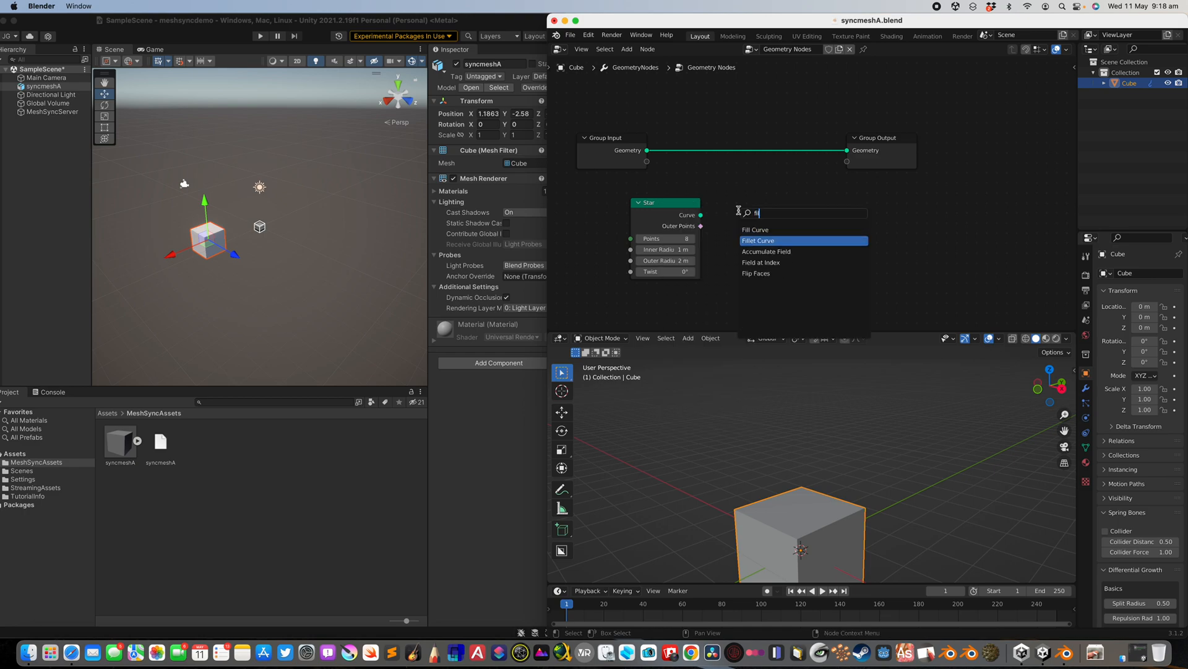
pyautogui.press('Return')
pyautogui.click(772, 229)
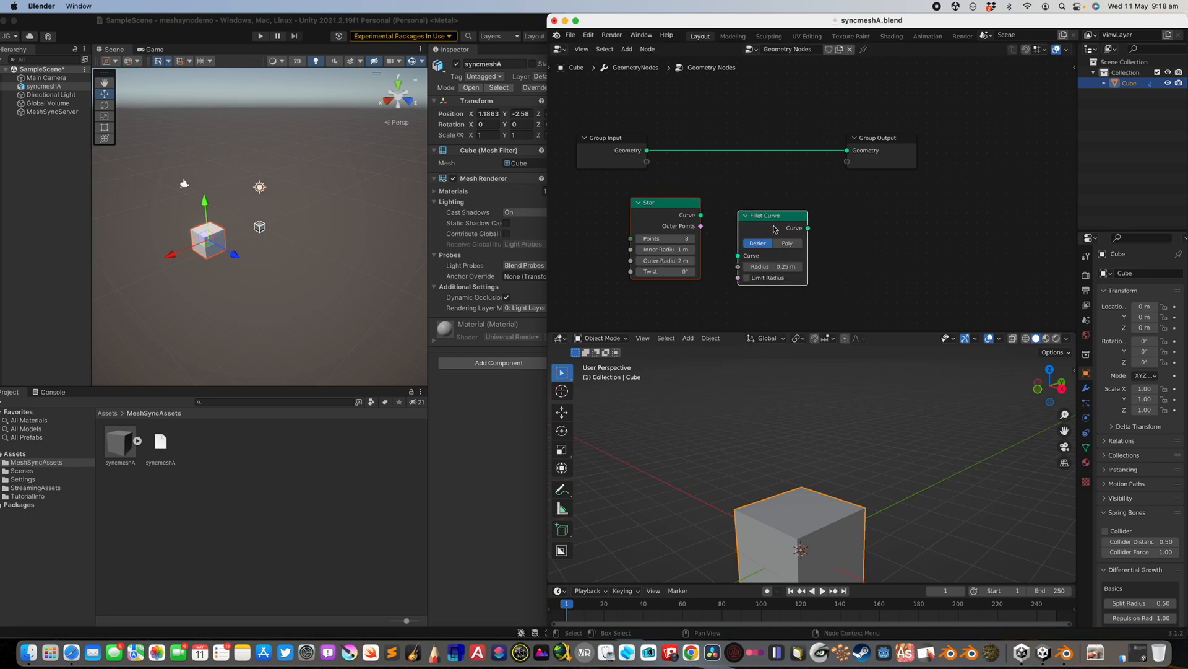
# Connect Star's curve through Fillet Curve to the Group Output's geometry and tidy the node layout
pyautogui.moveTo(702, 215); pyautogui.dragTo(738, 255)
pyautogui.moveTo(808, 229); pyautogui.dragTo(846, 151)
pyautogui.moveTo(879, 155); pyautogui.dragTo(925, 147)
pyautogui.moveTo(774, 215); pyautogui.dragTo(777, 177)
pyautogui.moveTo(873, 496); pyautogui.dragTo(789, 452, button='middle')
pyautogui.moveTo(780, 186); pyautogui.dragTo(777, 158)
# Insert a Resample Curve node between Fillet Curve and Group Output with a count of 56
pyautogui.moveTo(899, 139); pyautogui.dragTo(869, 141)
pyautogui.write('res')
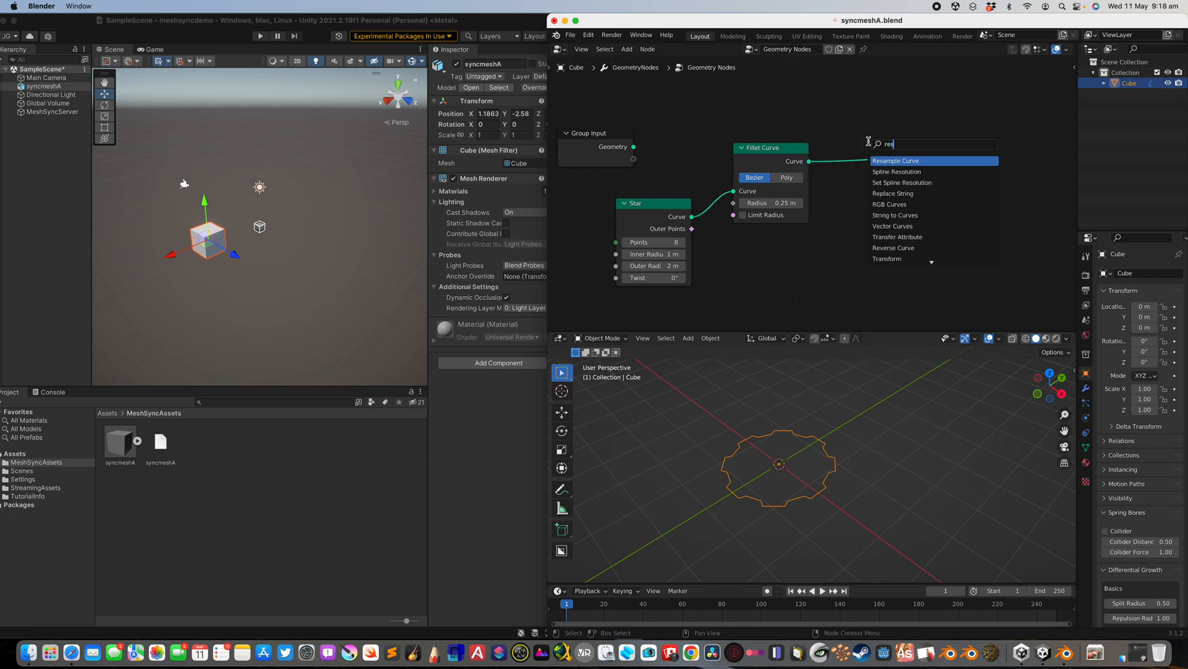
pyautogui.press('Return')
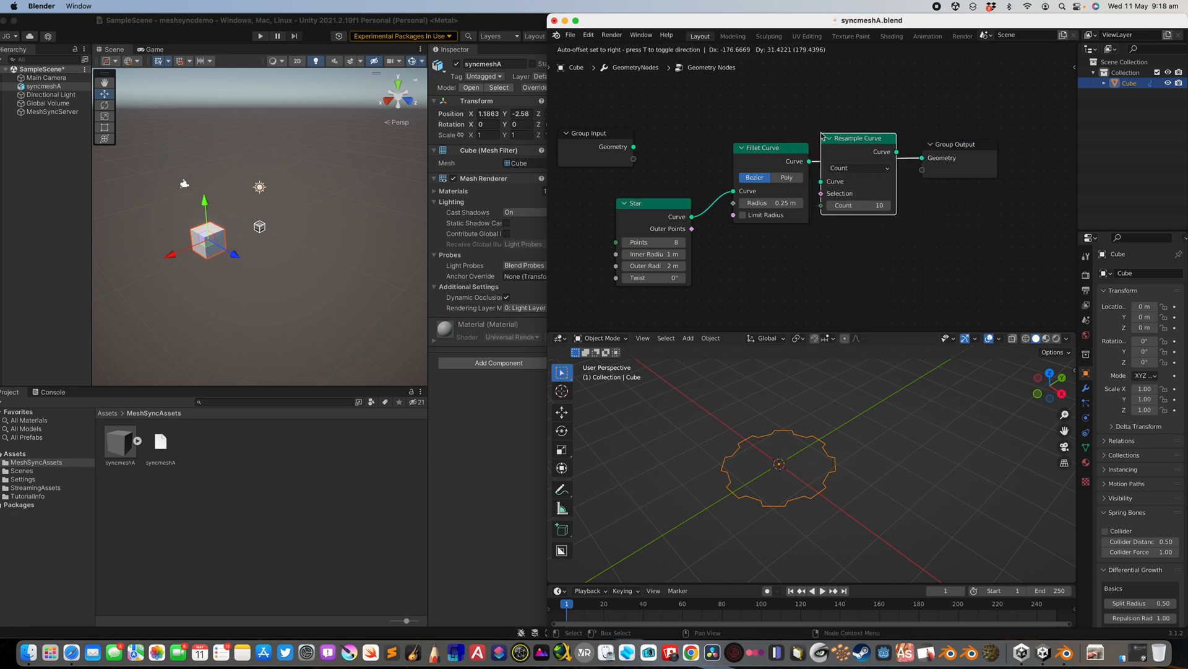
pyautogui.click(871, 172)
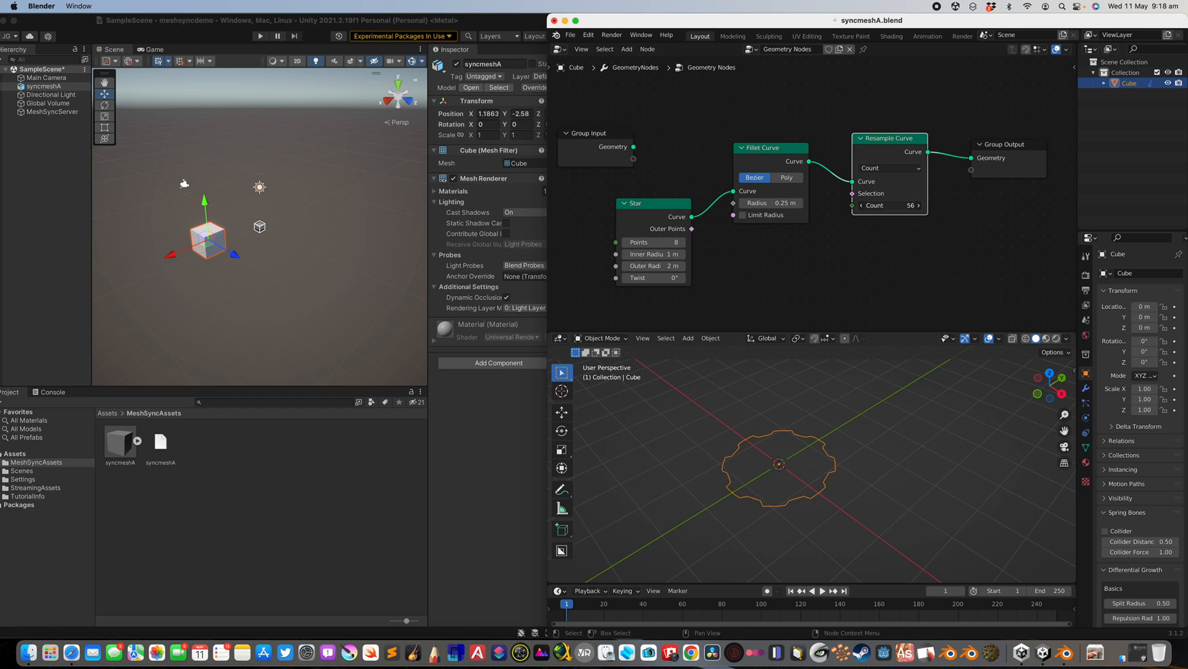
# Save the file and insert a Points to Volume node with a 0.2 m radius between Resample Curve and Group Output
pyautogui.moveTo(932, 211); pyautogui.dragTo(803, 212, button='middle')
pyautogui.moveTo(879, 146); pyautogui.dragTo(837, 172)
pyautogui.press('super+s')
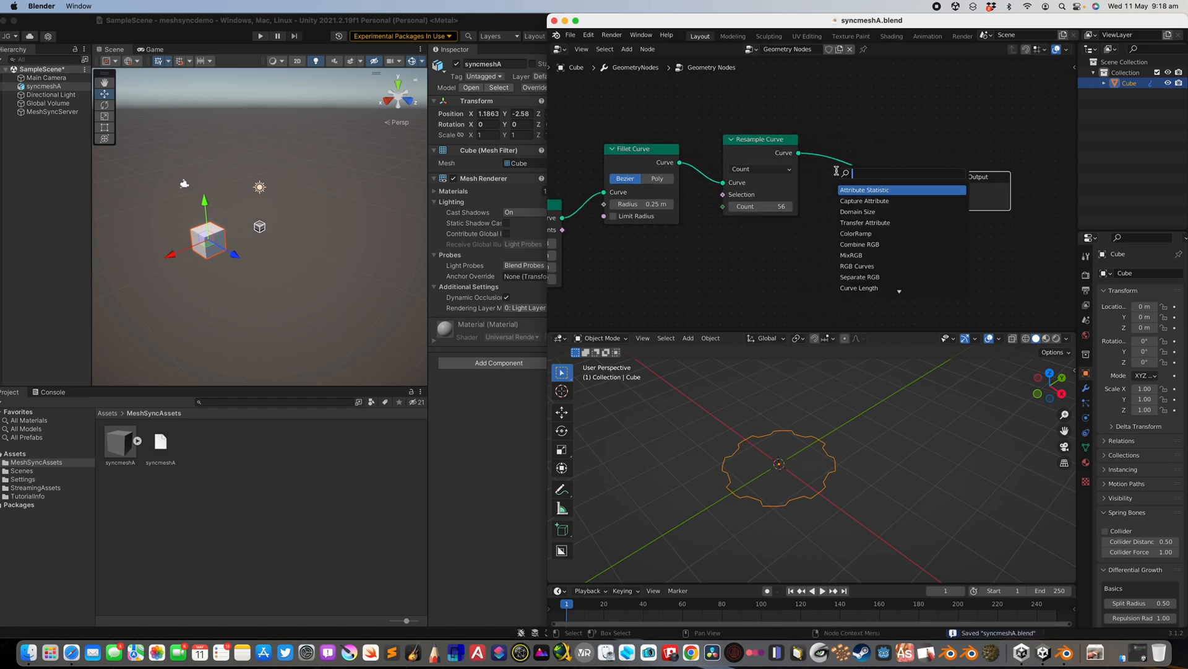
pyautogui.write('point t')
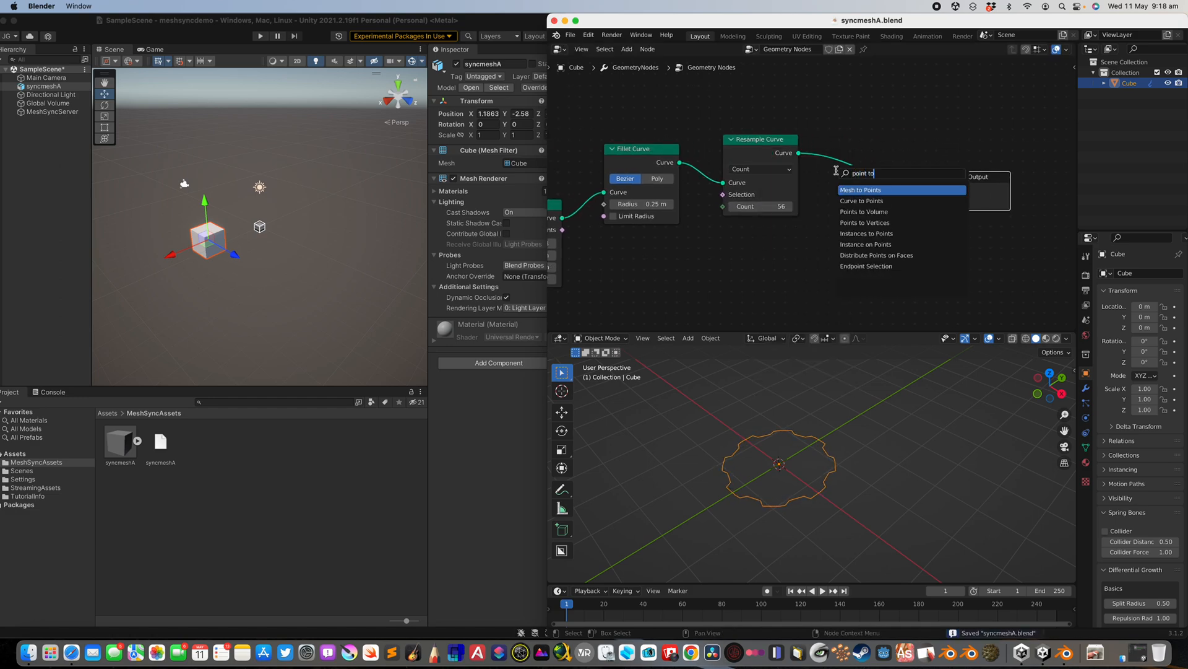
pyautogui.write('o')
pyautogui.press('Down')
pyautogui.press('Down')
pyautogui.press('Return')
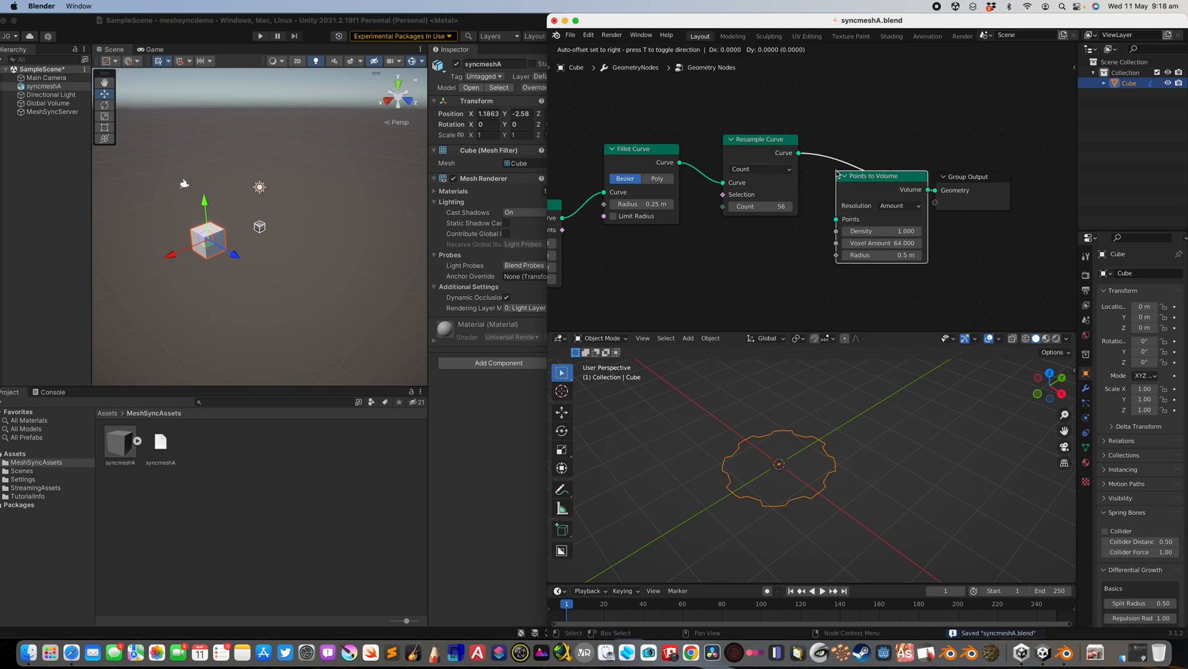
pyautogui.click(827, 240)
pyautogui.hscroll(3, 827, 241)
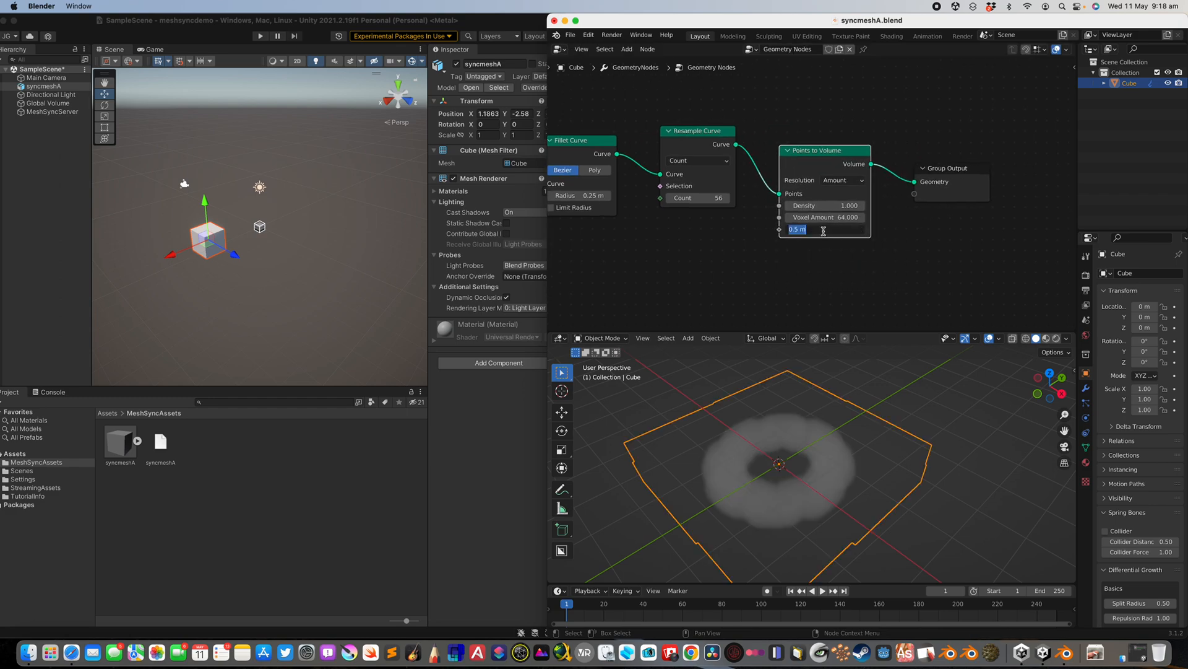
pyautogui.press('Return')
# Insert a Volume to Mesh node between Points to Volume and Group Output
pyautogui.hscroll(3, 824, 234)
pyautogui.moveTo(814, 163); pyautogui.dragTo(873, 164)
pyautogui.write('volume')
pyautogui.press('Return')
pyautogui.hscroll(3, 773, 228)
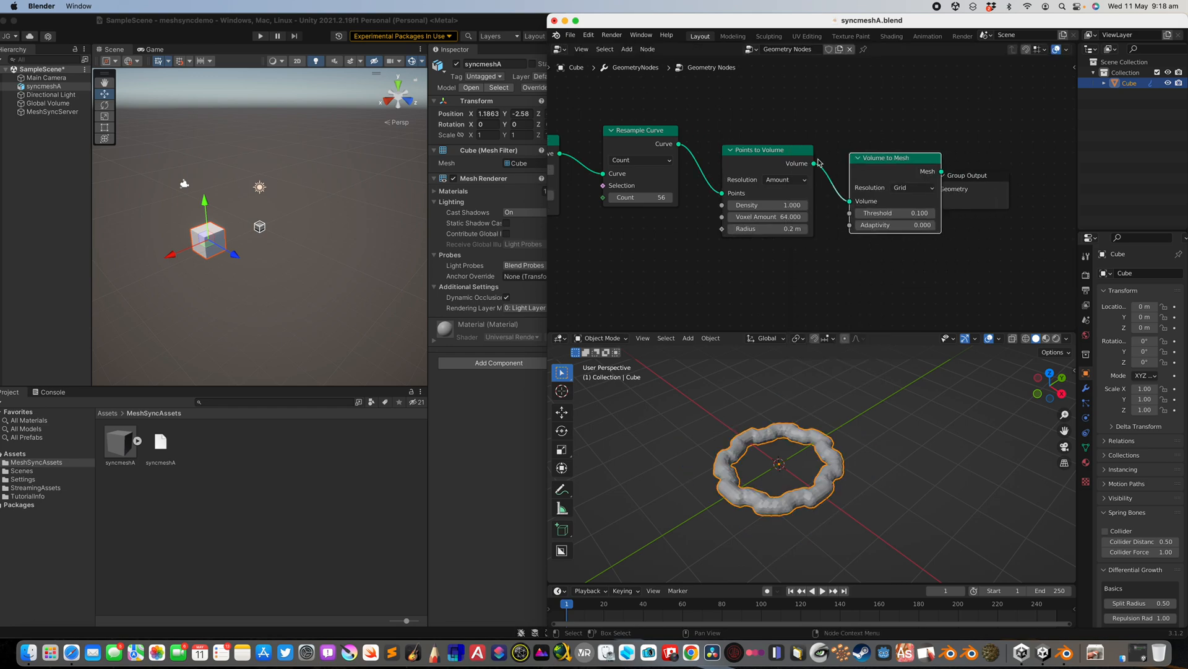
# Set the Points to Volume radius to 0.26 m and save the file
pyautogui.moveTo(774, 228); pyautogui.dragTo(781, 228)
pyautogui.hotkey('ctrl', 's')
pyautogui.hscroll(-5, 832, 181)
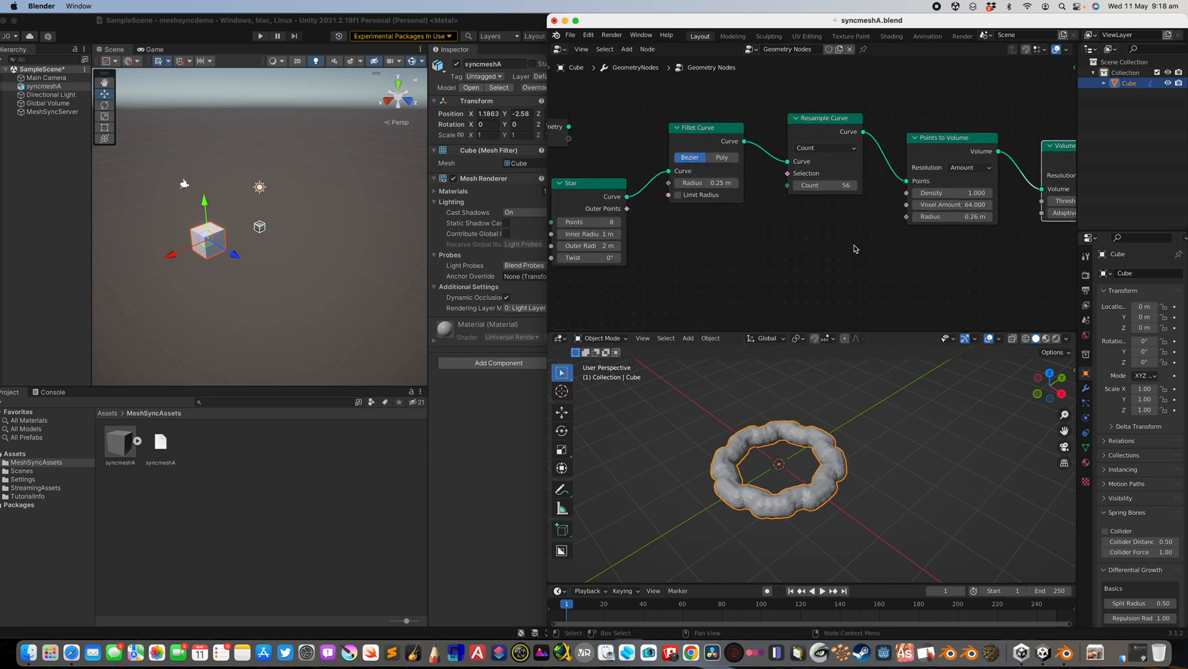
# Insert a Set Position node between Resample Curve and Points to Volume
pyautogui.scroll(-2, 833, 180)
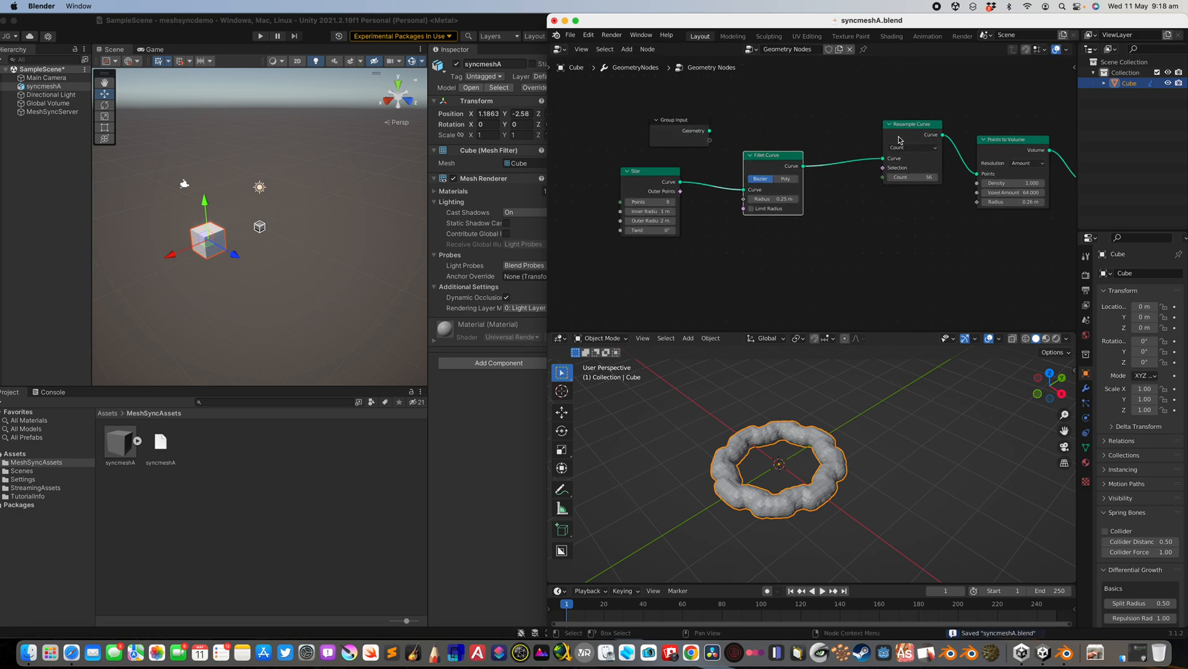
pyautogui.hscroll(4, 827, 213)
pyautogui.scroll(1, 826, 213)
pyautogui.hotkey('shift', 'a')
pyautogui.write('set spo')
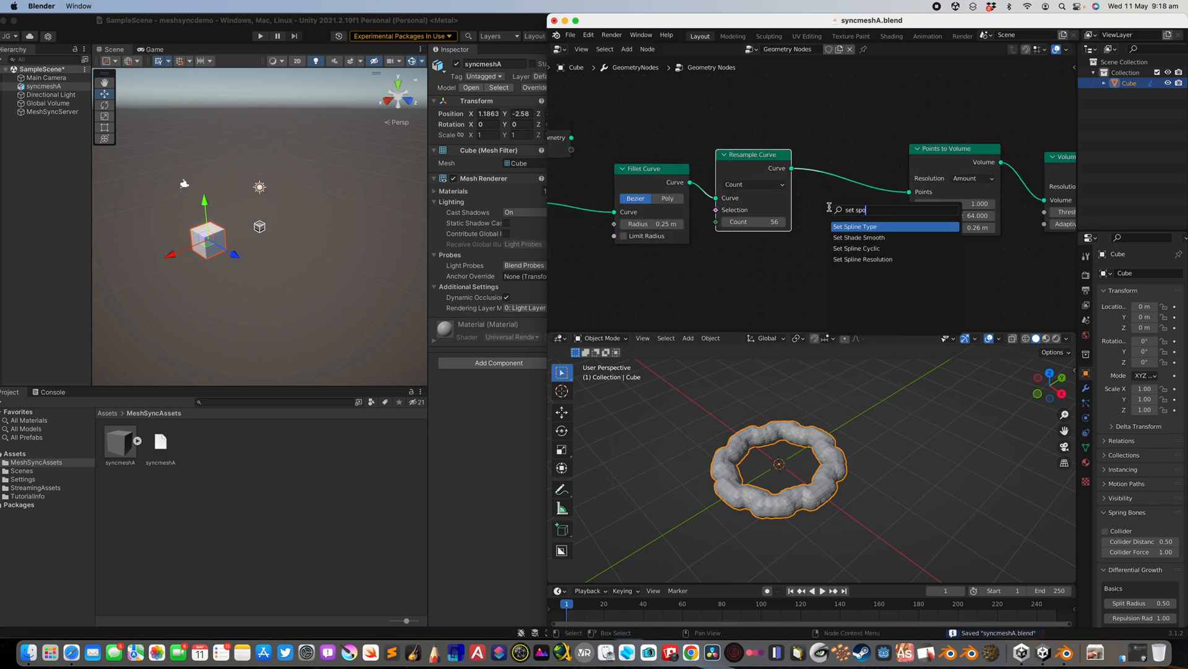
pyautogui.click(855, 237)
pyautogui.click(873, 185)
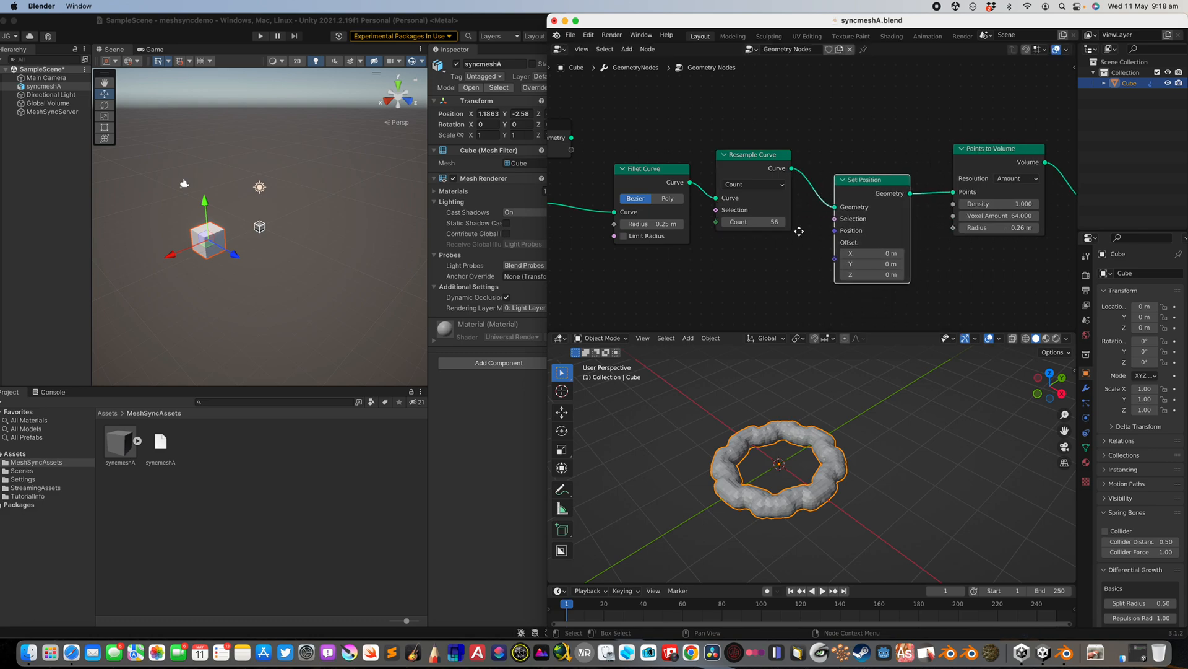
pyautogui.scroll(-2, 738, 270)
pyautogui.hotkey('shift', 'a')
pyautogui.write('on')
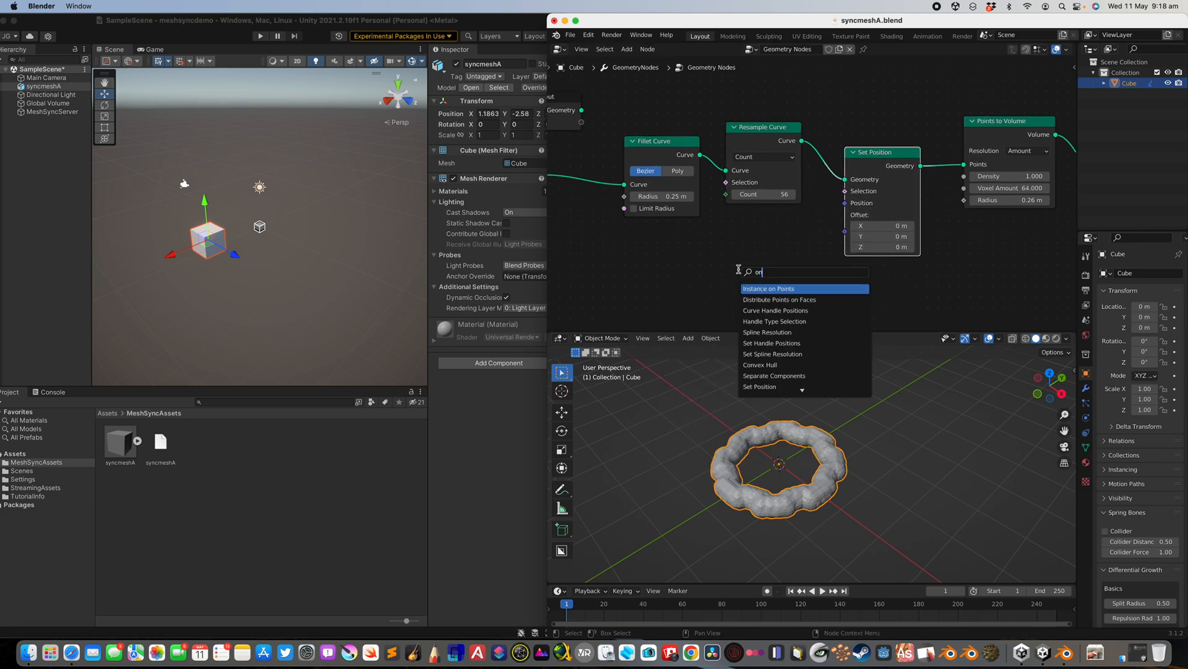
pyautogui.write('inoise')
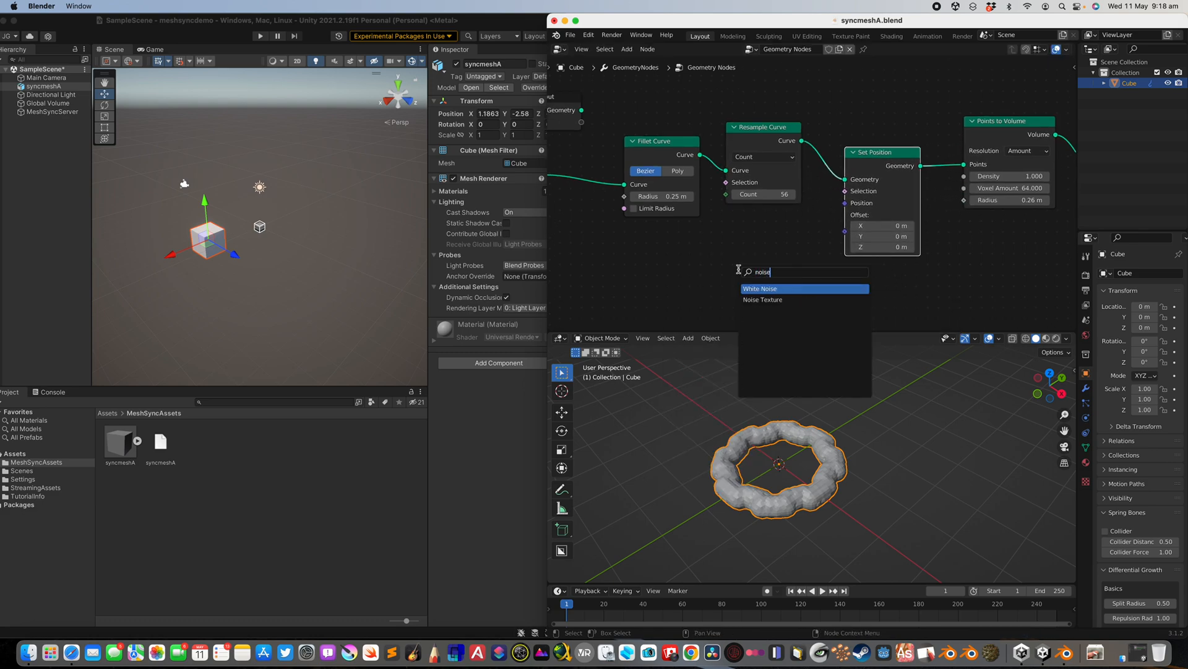
pyautogui.press('Return')
pyautogui.click(708, 260)
pyautogui.press('x')
# Add a Noise Texture node below the Fillet Curve node
pyautogui.scroll(-1, 718, 260)
pyautogui.hotkey('shift', 'a')
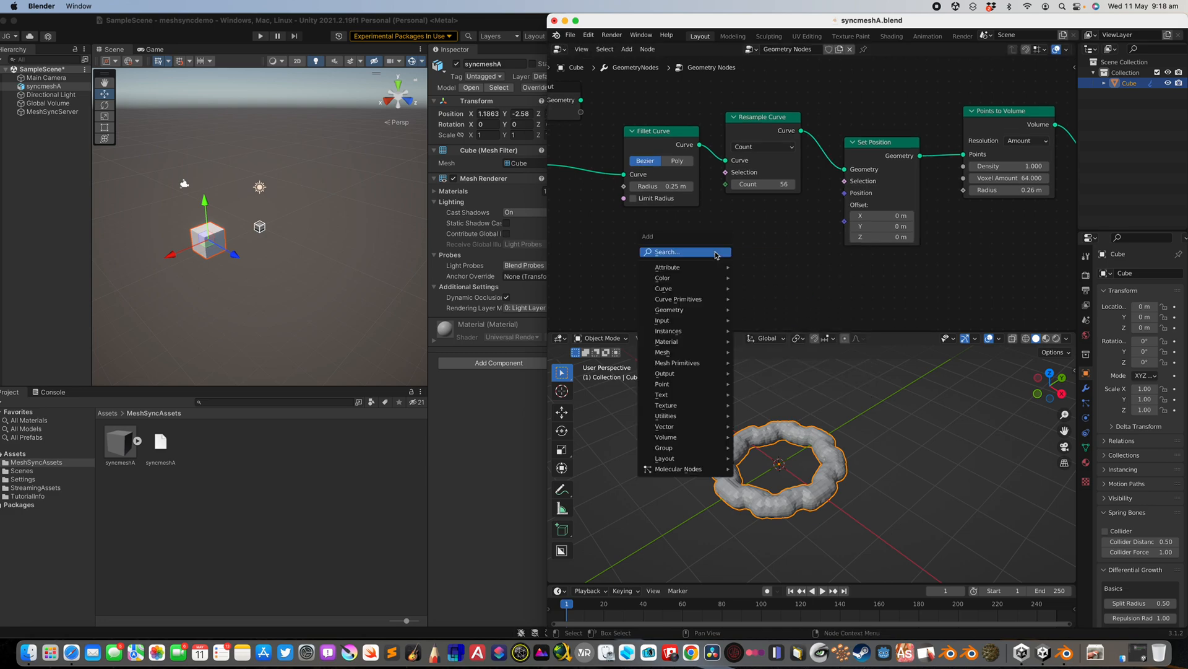
pyautogui.click(715, 253)
pyautogui.write('noise')
pyautogui.click(743, 284)
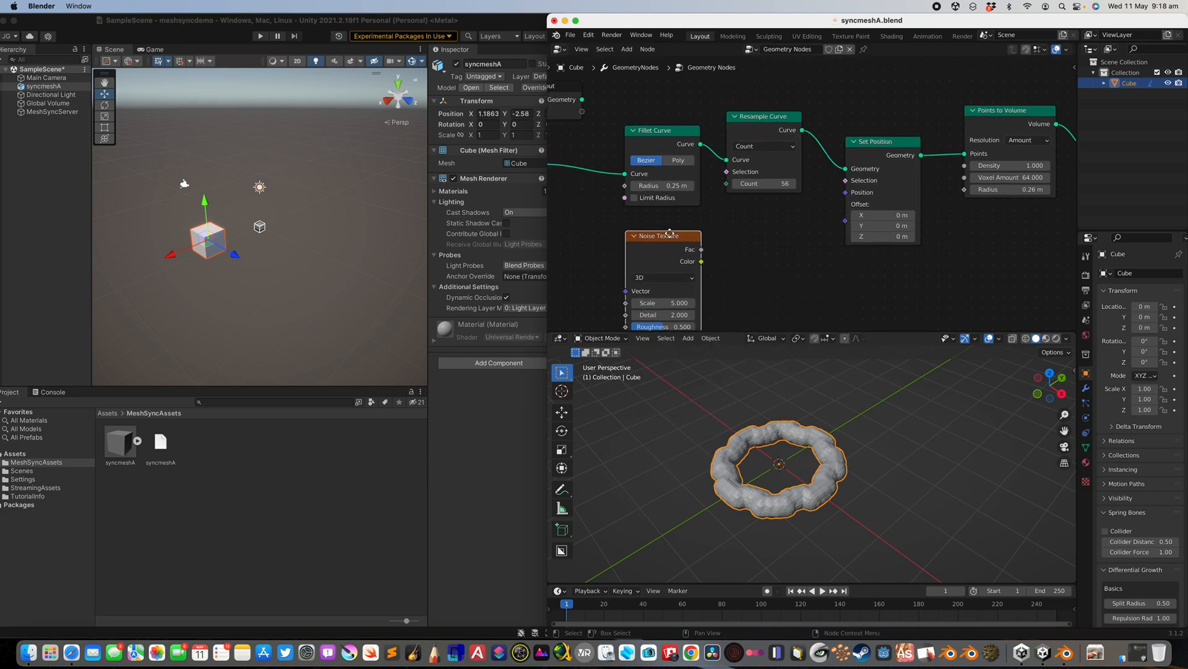
pyautogui.click(737, 230)
# Add a vector Add node beside Noise Texture and set all three components of its second vector to -0.5
pyautogui.hotkey('shift', 'a')
pyautogui.click(740, 228)
pyautogui.write('vector add')
pyautogui.press('Return')
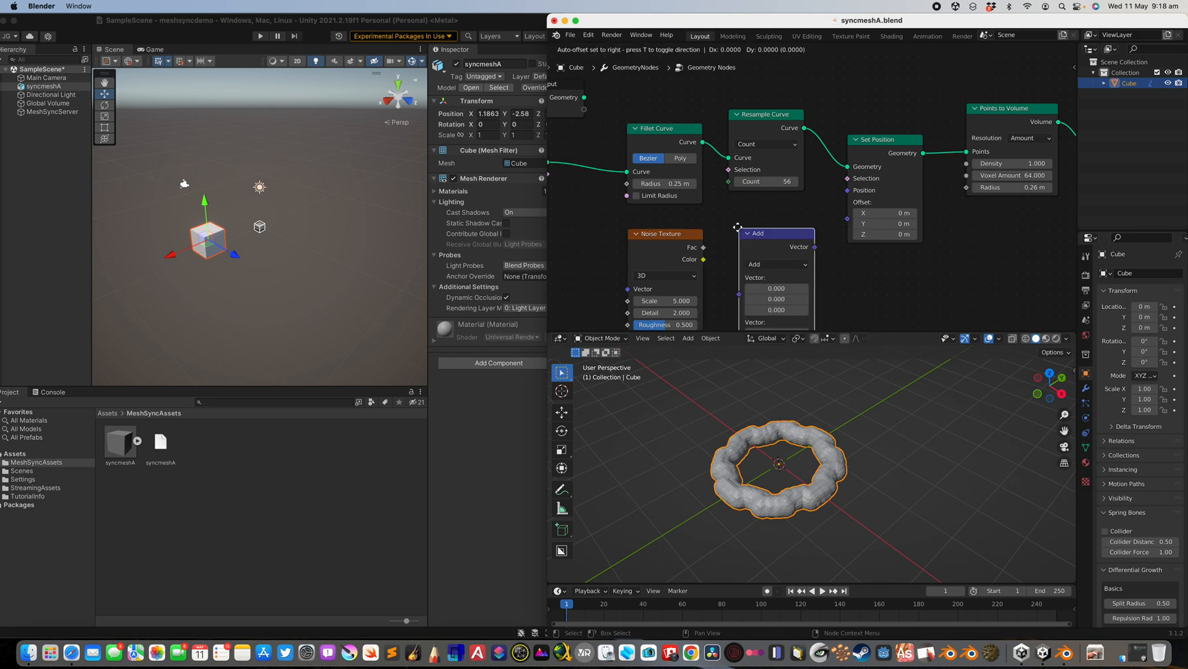
pyautogui.click(743, 257)
pyautogui.scroll(-2, 742, 257)
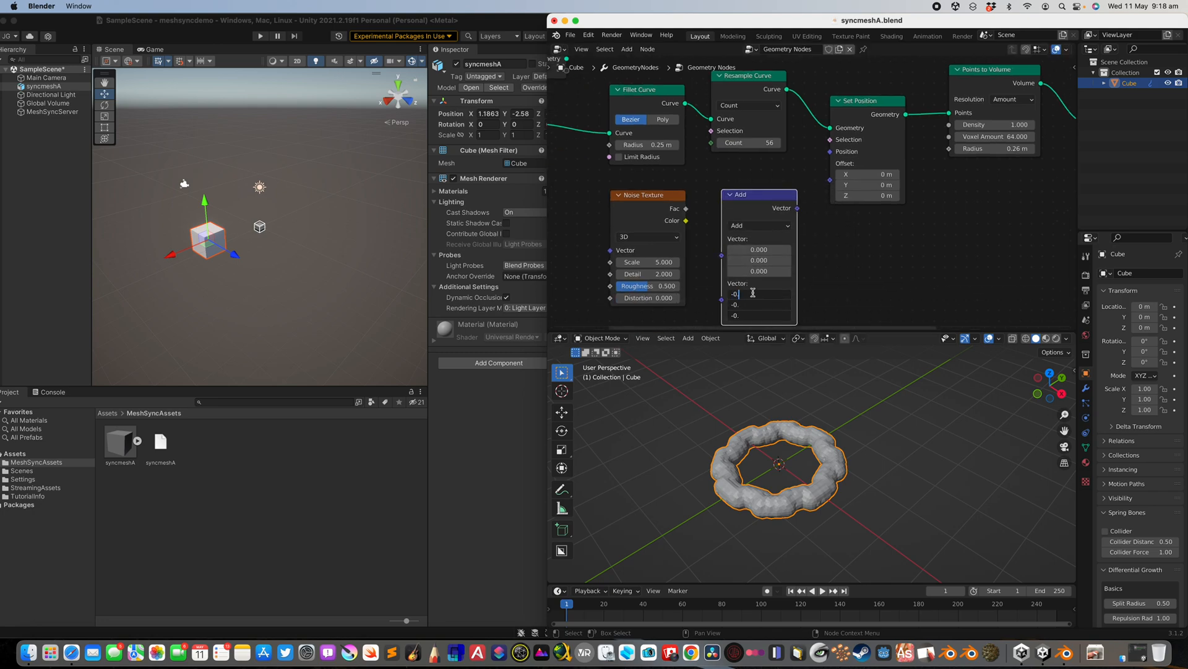
pyautogui.write('.5')
pyautogui.press('Return')
# Connect the noise Color through the vector Add node to the Set Position Offset, and save the file
pyautogui.click(686, 223)
pyautogui.moveTo(726, 257); pyautogui.dragTo(723, 255)
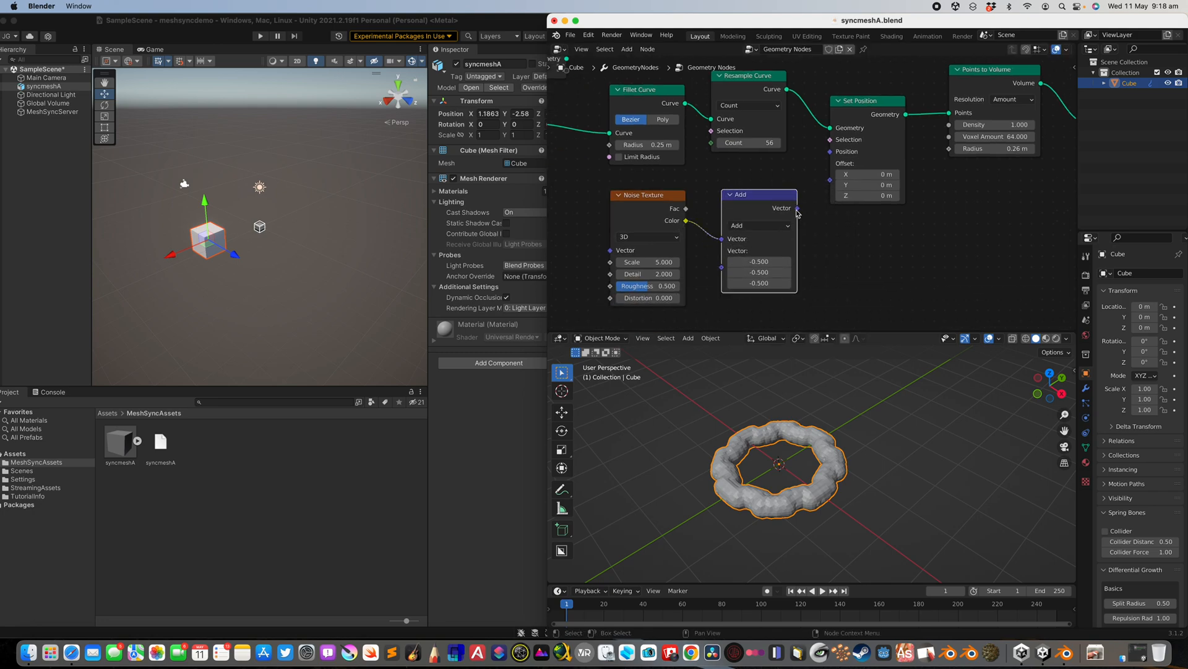
pyautogui.moveTo(832, 183); pyautogui.dragTo(830, 180)
pyautogui.hotkey('ctrl', 's')
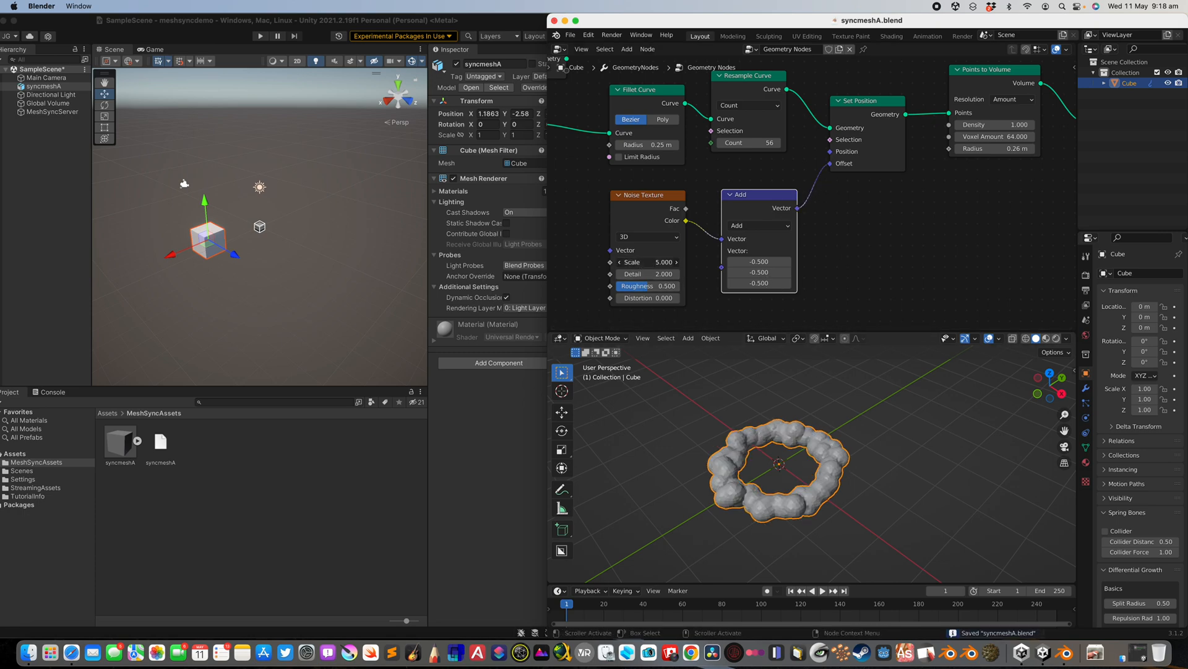
# Set the Noise Texture scale to 14.2
pyautogui.moveTo(647, 262); pyautogui.dragTo(669, 262)
pyautogui.moveTo(773, 239); pyautogui.dragTo(703, 236, button='middle')
pyautogui.scroll(-1, 785, 187)
pyautogui.moveTo(598, 255); pyautogui.dragTo(621, 256)
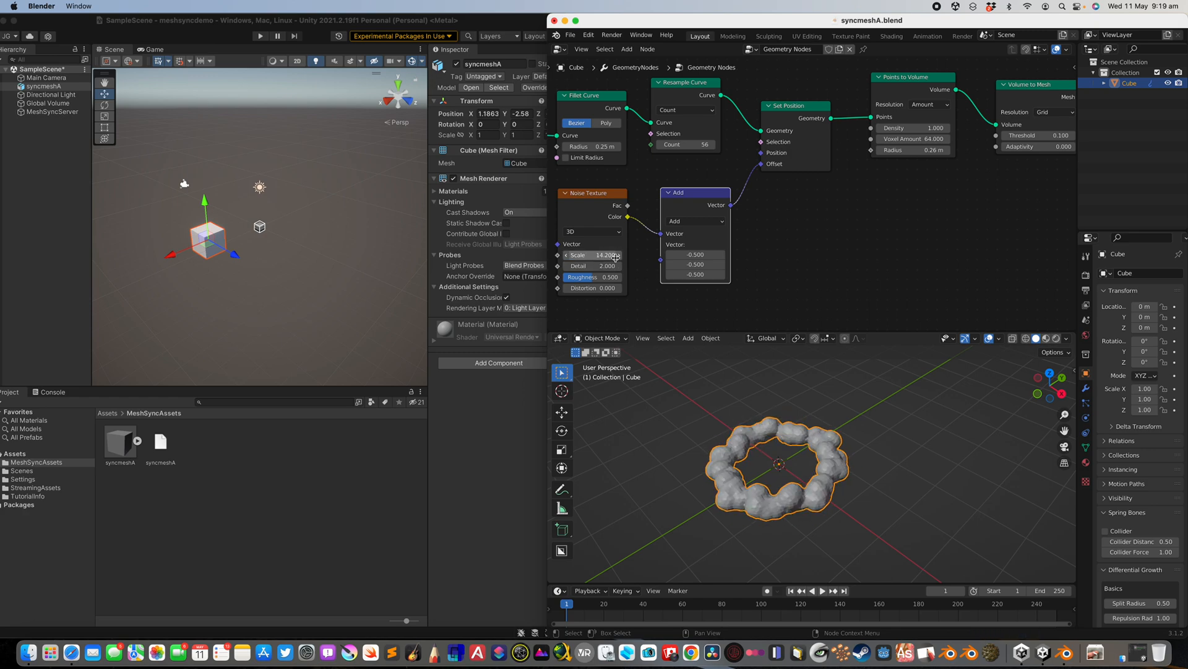
# Switch the Noise Texture to 4D and set its W value to 9.8
pyautogui.moveTo(613, 257); pyautogui.dragTo(671, 251, button='middle')
pyautogui.click(656, 227)
pyautogui.click(652, 270)
pyautogui.moveTo(651, 252); pyautogui.dragTo(681, 253)
# Save the file and switch to Unity to update the syncmeshA object with the noise-displaced ring
pyautogui.moveTo(830, 477); pyautogui.dragTo(855, 473, button='middle')
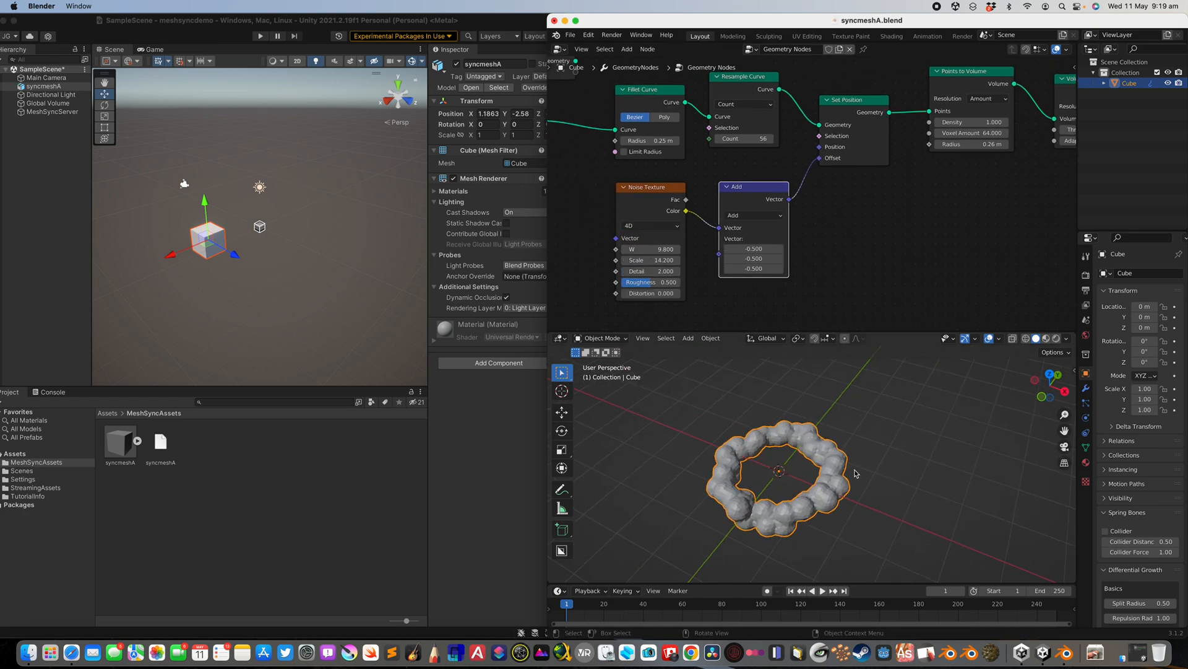
pyautogui.click(329, 297)
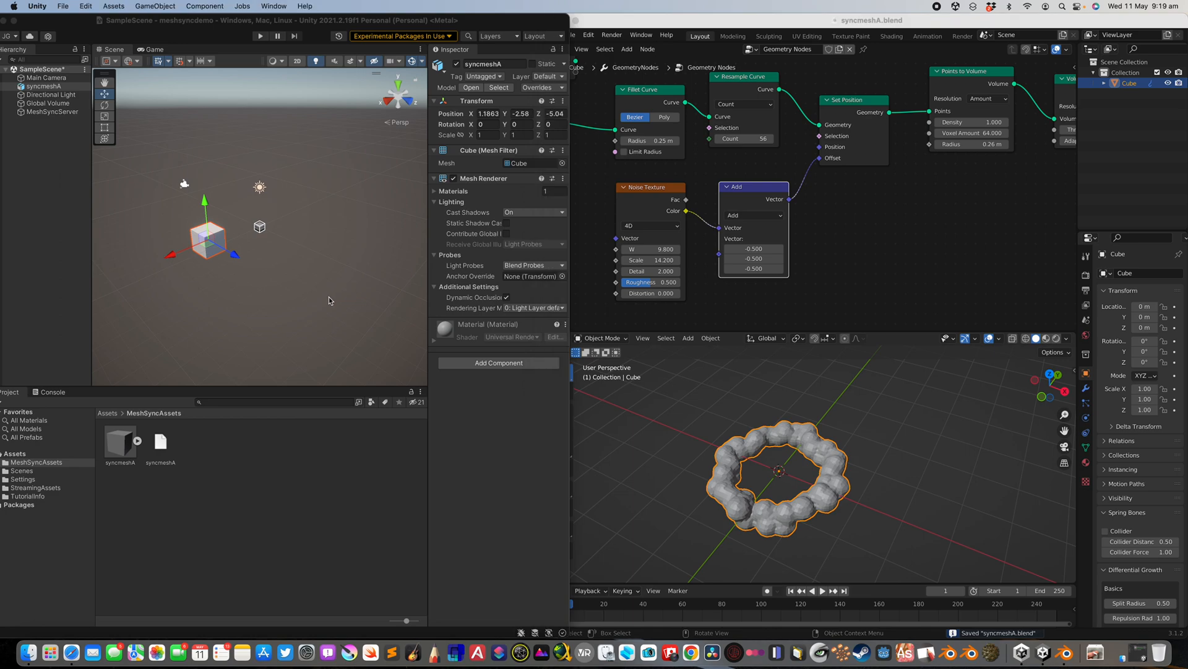
pyautogui.moveTo(765, 494); pyautogui.dragTo(784, 463, button='middle')
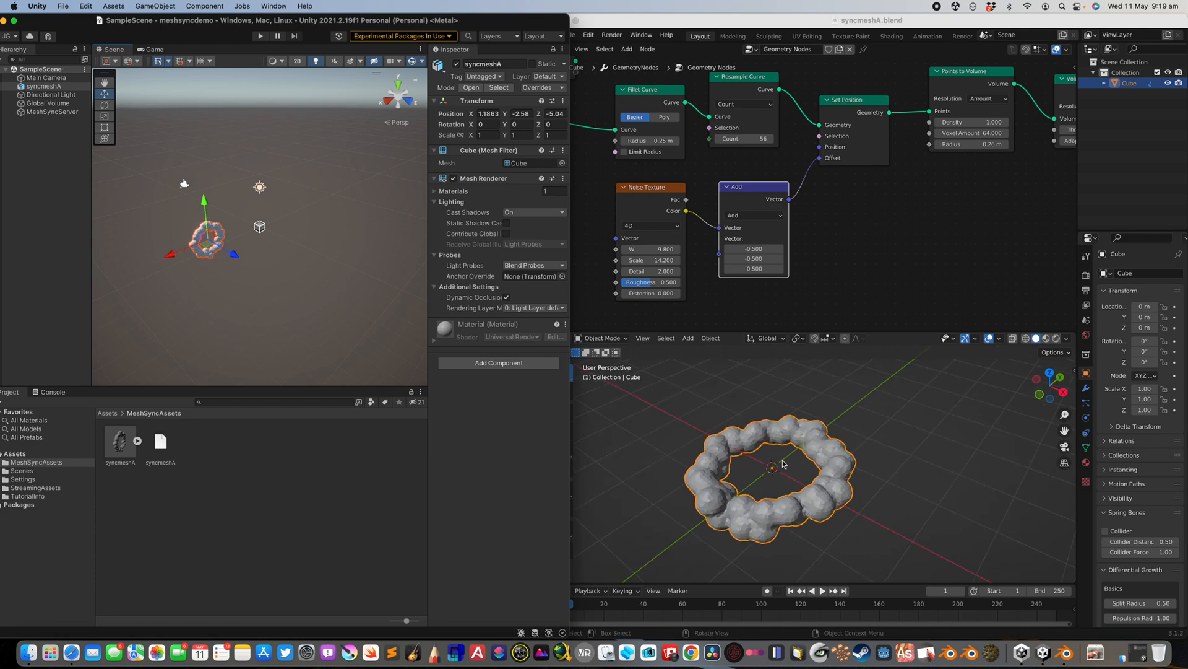
# Switch back to Blender and run MeshSync's Auto Sync command
pyautogui.click(850, 415)
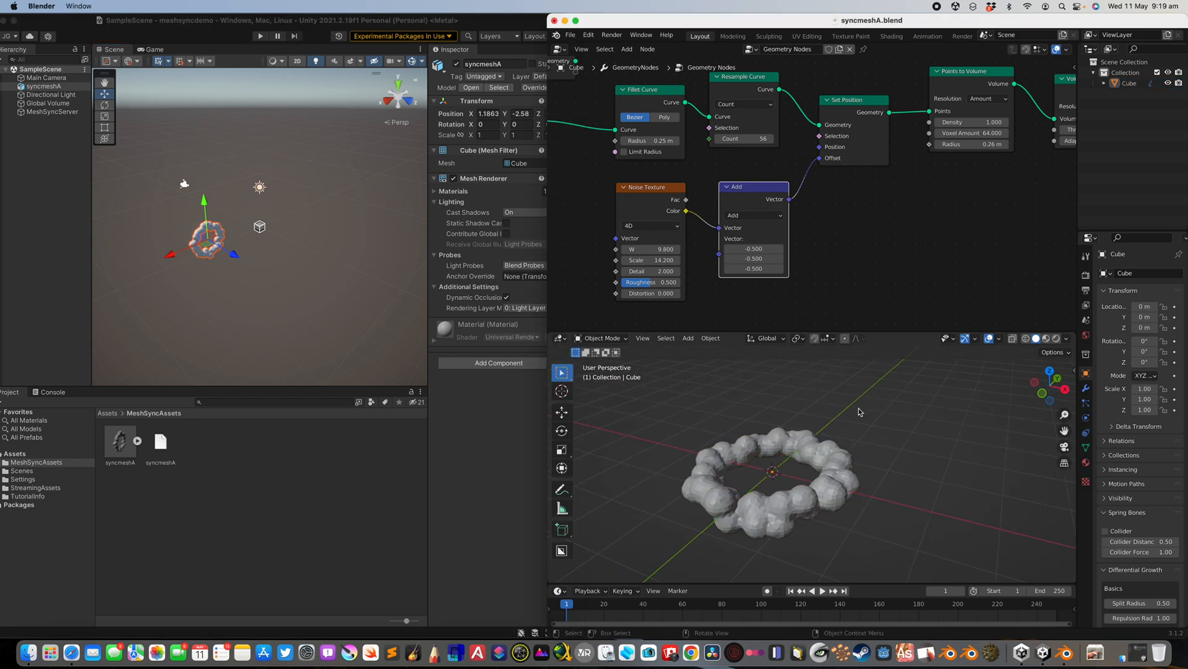
pyautogui.moveTo(853, 415); pyautogui.dragTo(861, 414, button='middle')
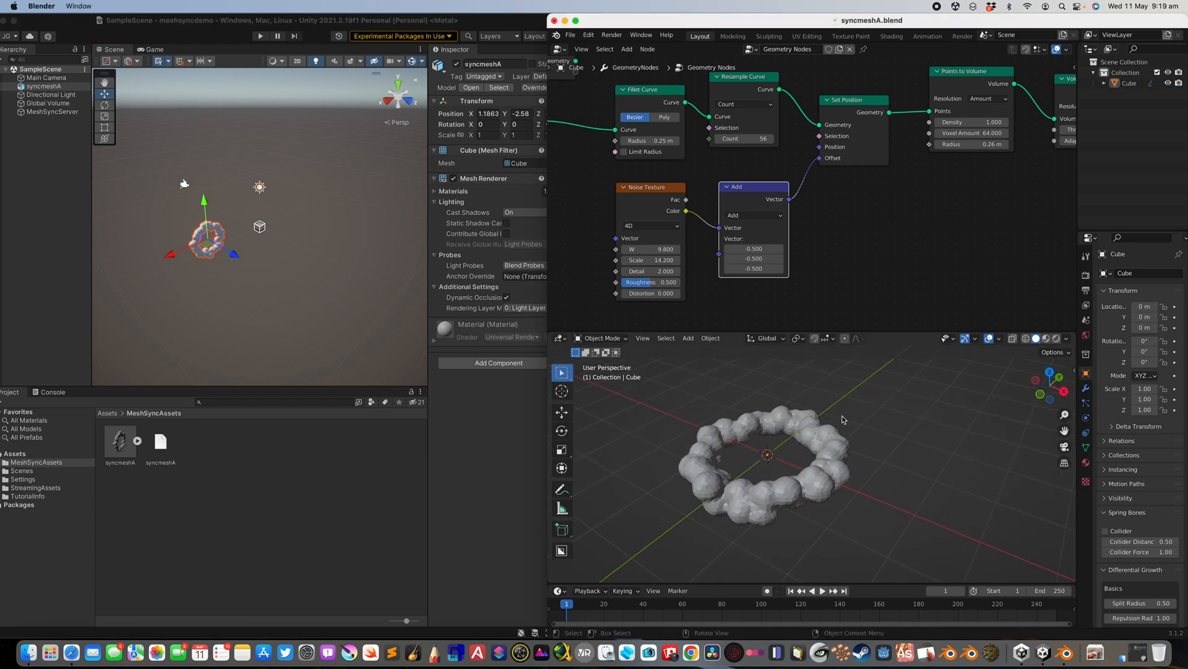
pyautogui.press('F3')
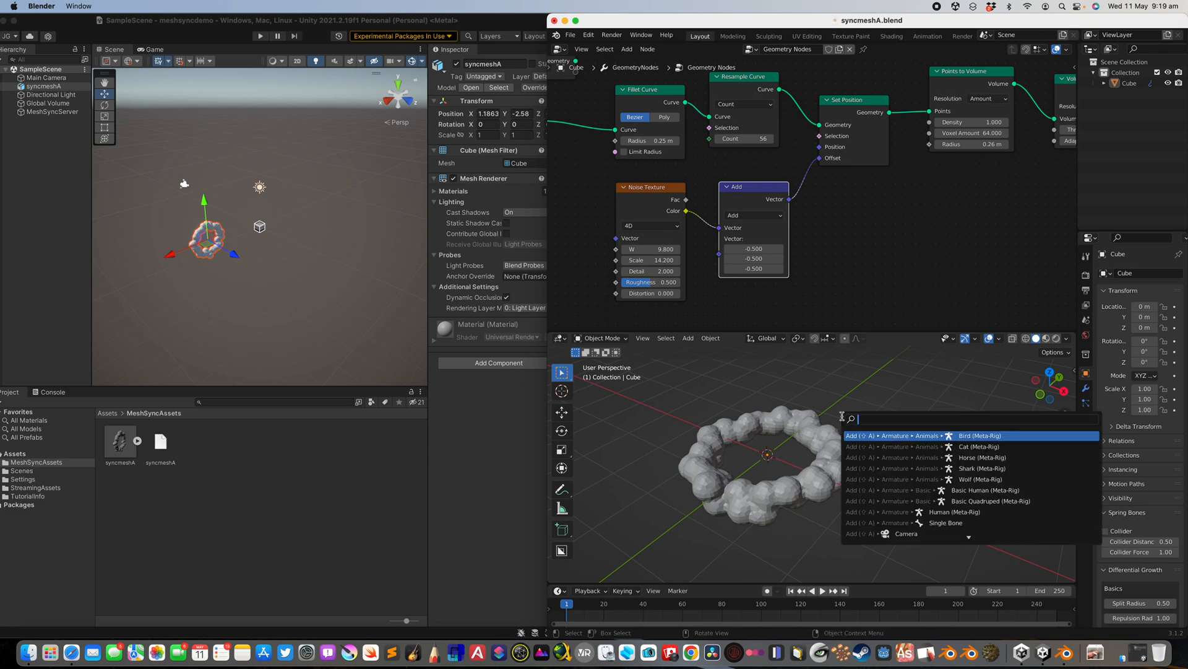
pyautogui.write('sync')
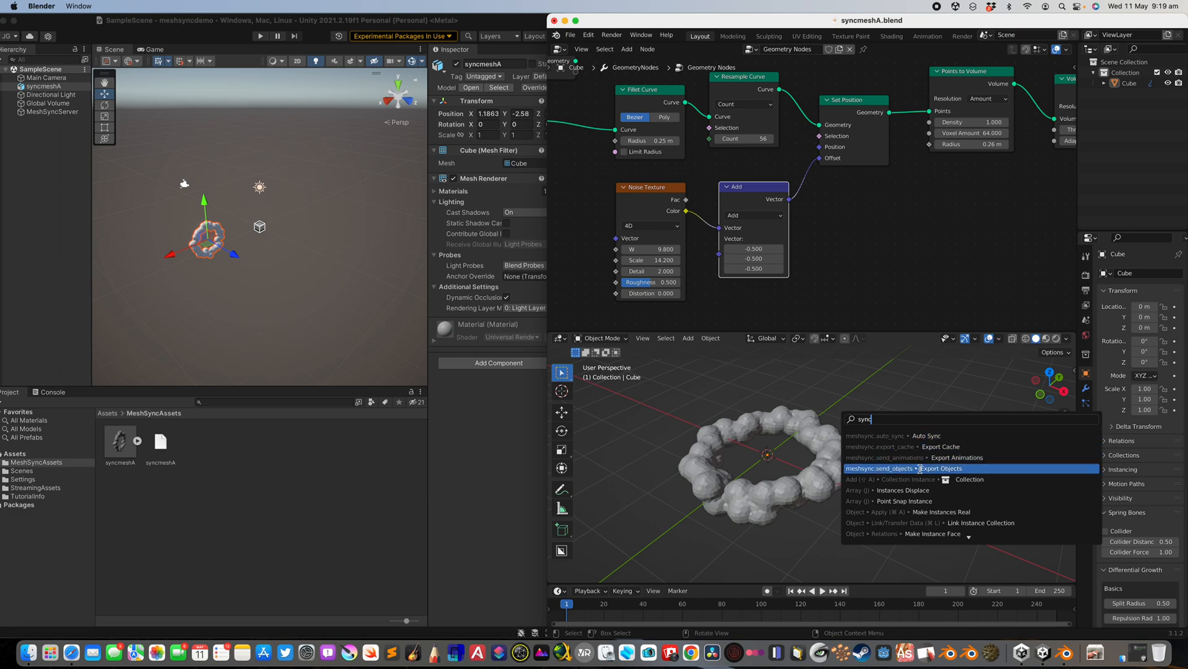
pyautogui.click(927, 436)
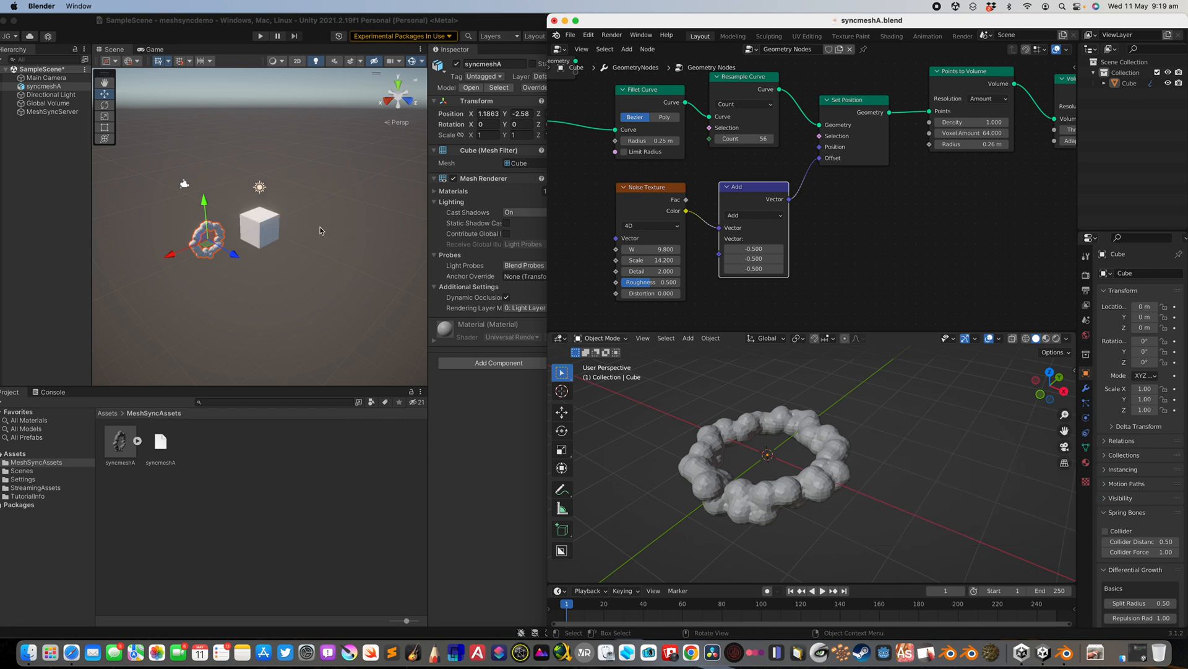
# Move and freely rotate the ring object, and scale it to 1.04
pyautogui.click(797, 433)
pyautogui.press('r')
pyautogui.press('r')
pyautogui.click(864, 455)
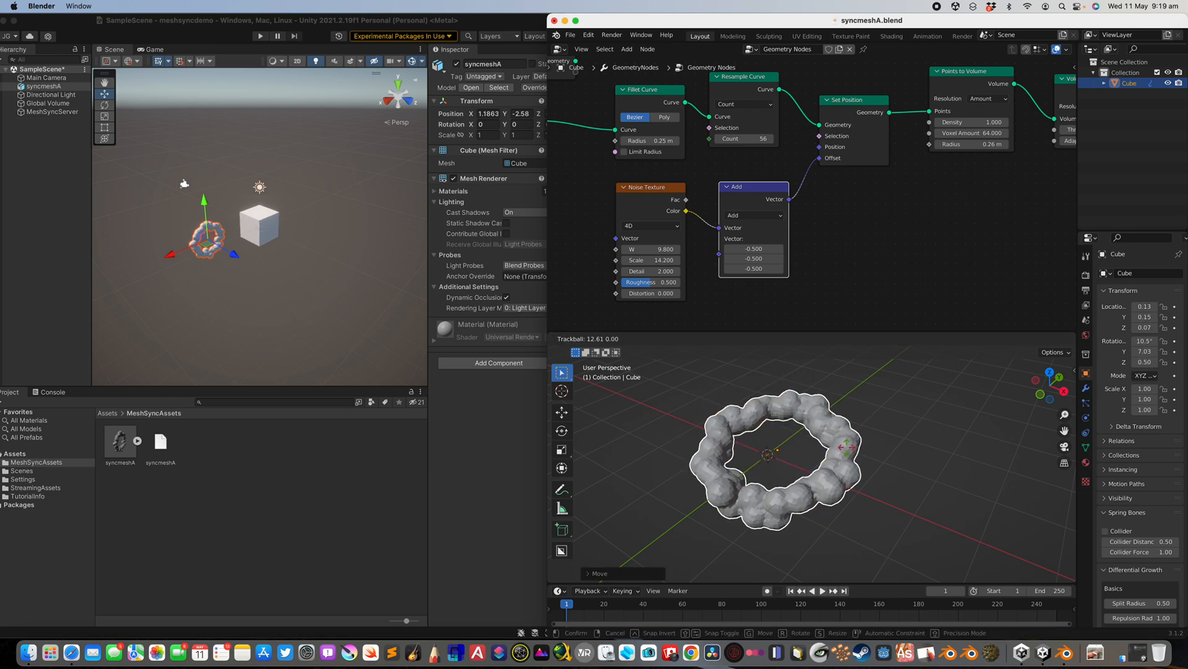
pyautogui.press('s')
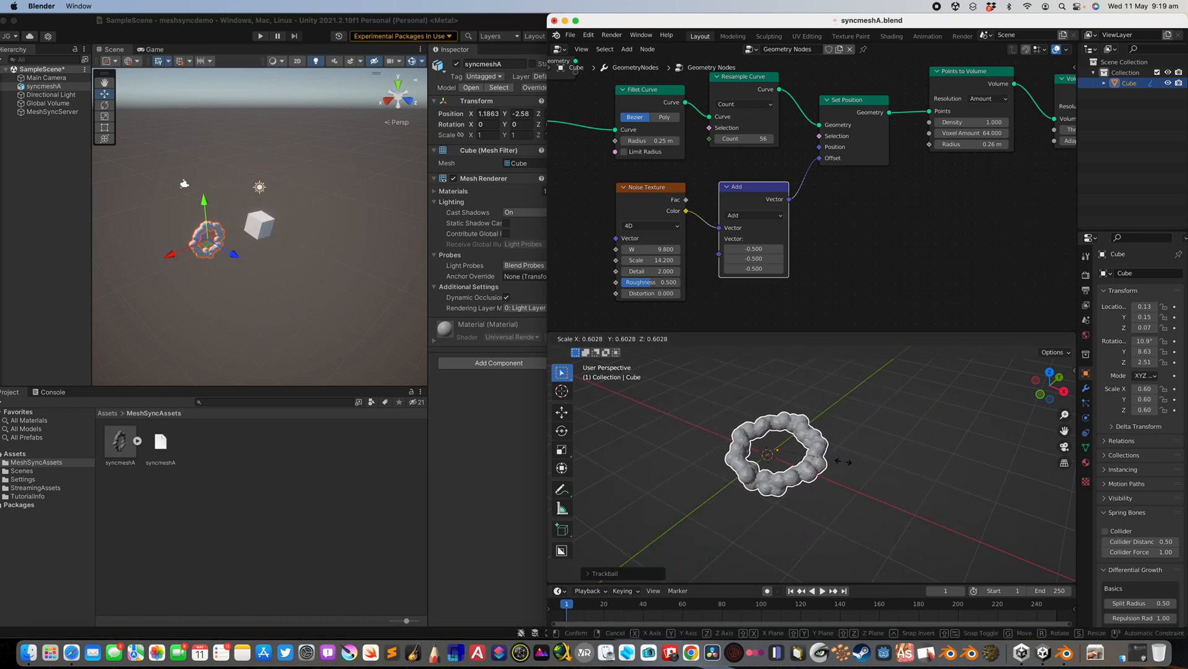
pyautogui.click(890, 474)
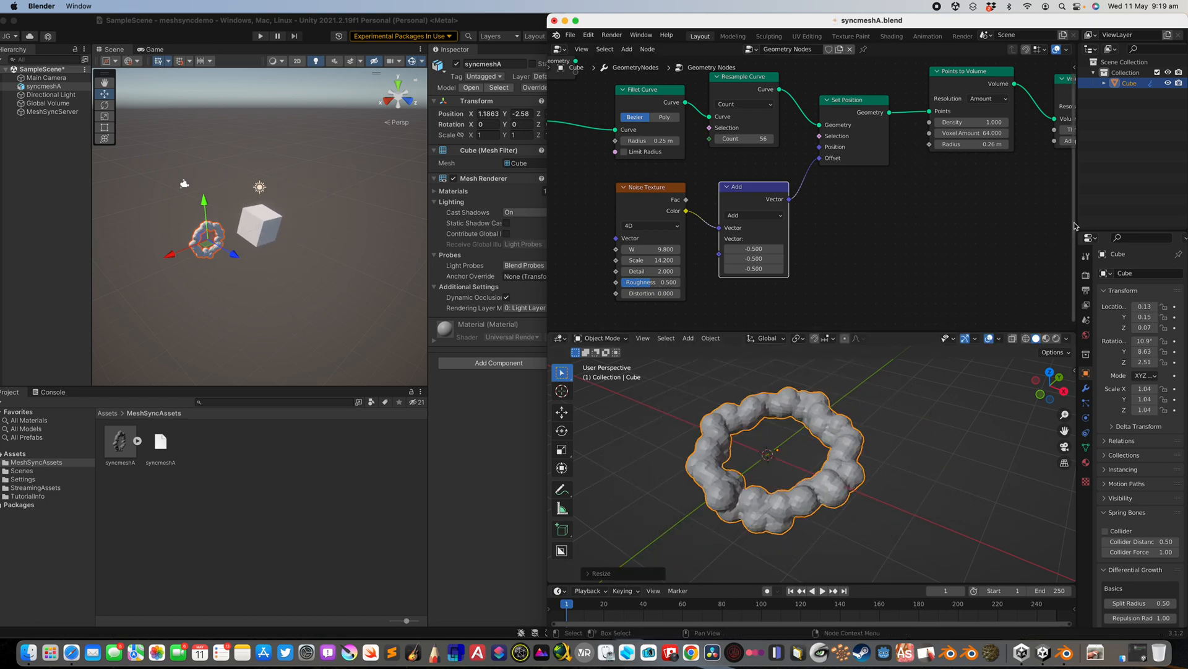
# Widen the properties editor to show the ring's GeometryNodes modifier, and save the file
pyautogui.moveTo(1072, 223); pyautogui.dragTo(985, 223)
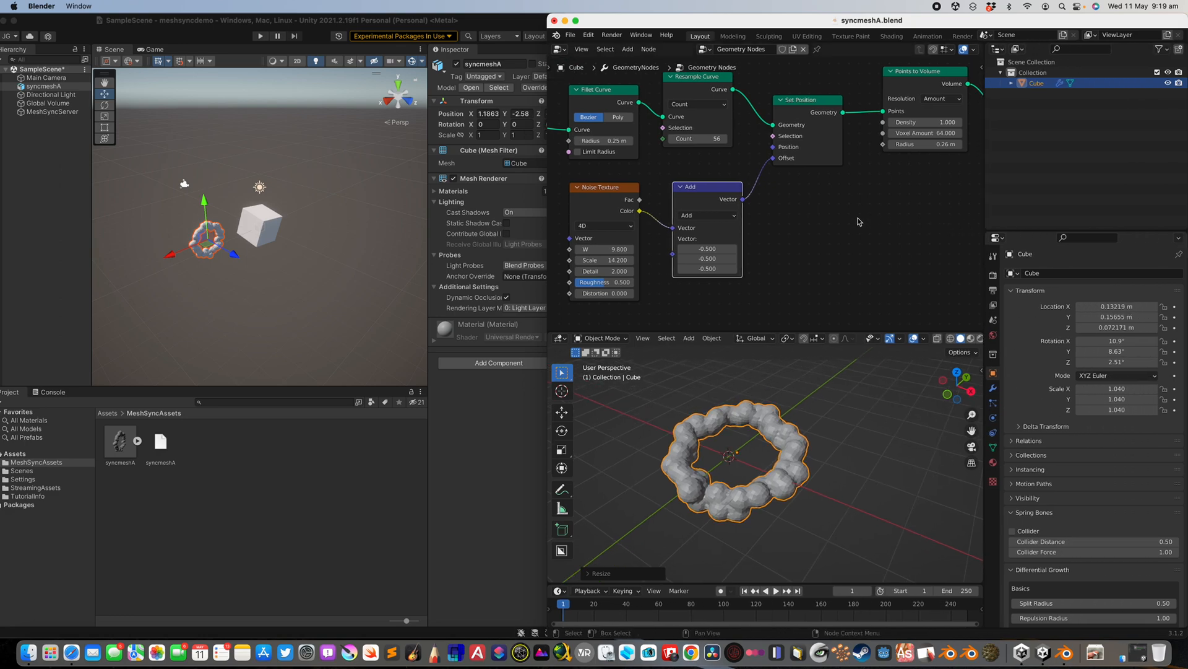
pyautogui.click(992, 388)
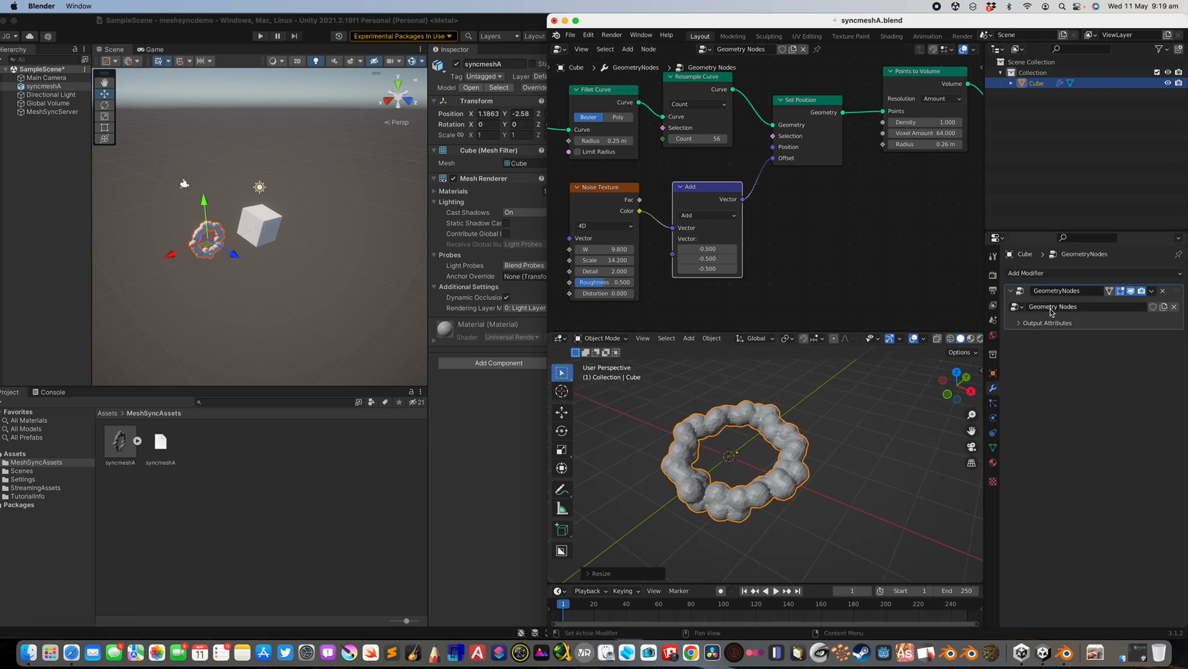
pyautogui.scroll(-2, 820, 257)
pyautogui.moveTo(820, 258); pyautogui.dragTo(737, 285, button='middle')
pyautogui.press('super+s')
# Move the Group Output node farther away from the Volume to Mesh node
pyautogui.moveTo(898, 216); pyautogui.dragTo(749, 239, button='middle')
pyautogui.moveTo(875, 164); pyautogui.dragTo(911, 190)
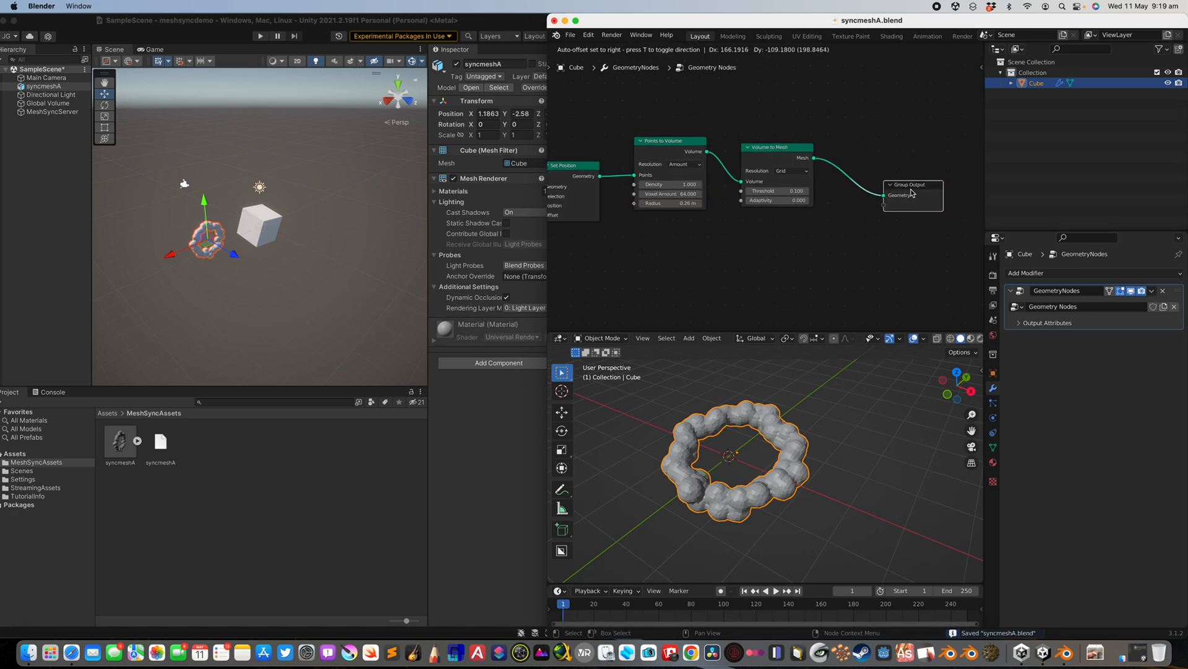
pyautogui.moveTo(863, 200); pyautogui.dragTo(797, 200, button='middle')
pyautogui.scroll(1, 795, 201)
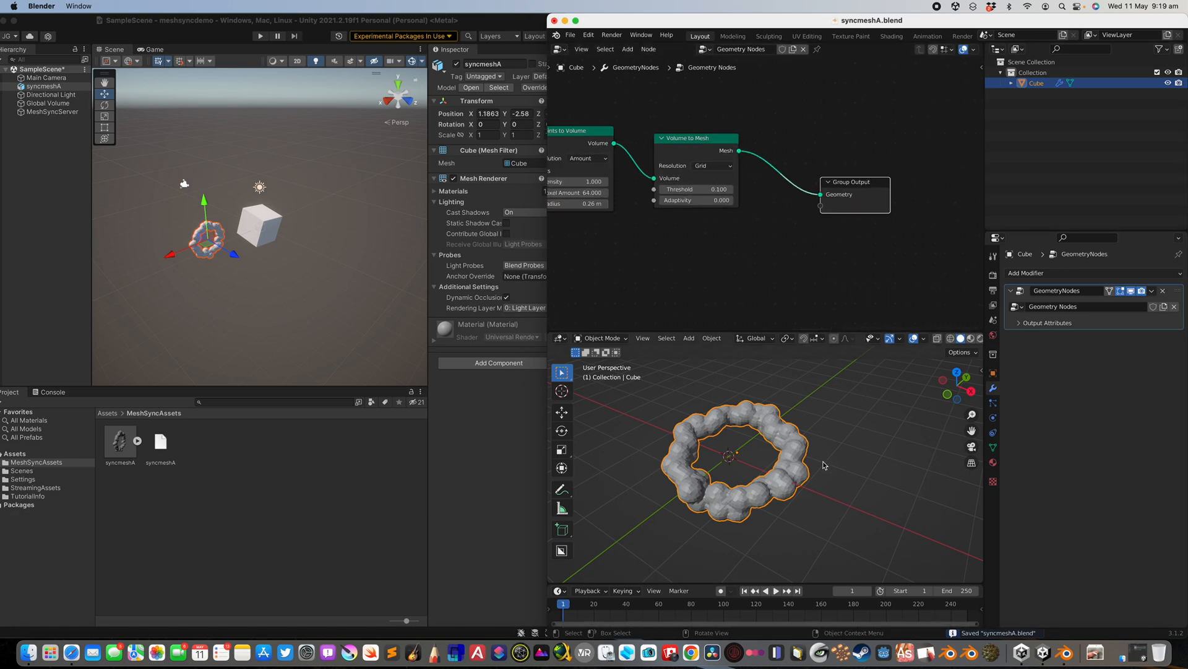
# Tilt the ring more upright with a free trackball rotation
pyautogui.press('r')
pyautogui.press('r')
pyautogui.click(815, 477)
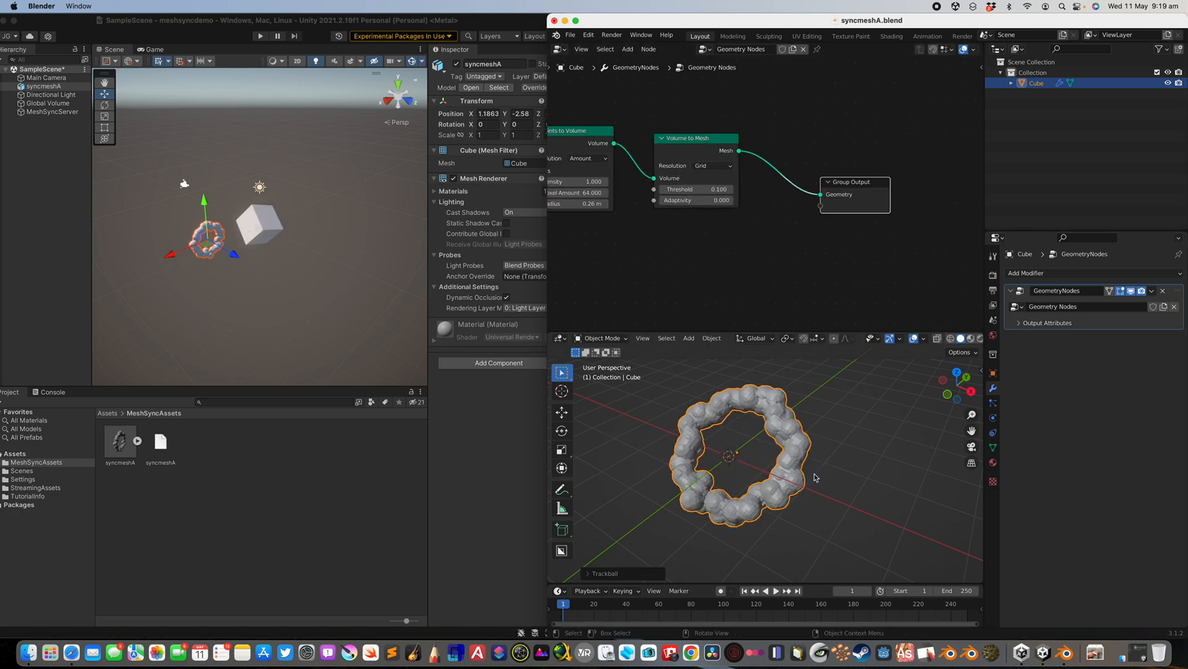
# Apply the GeometryNodes modifier to the ring, and undo the application
pyautogui.hotkey('ctrl', 'a')
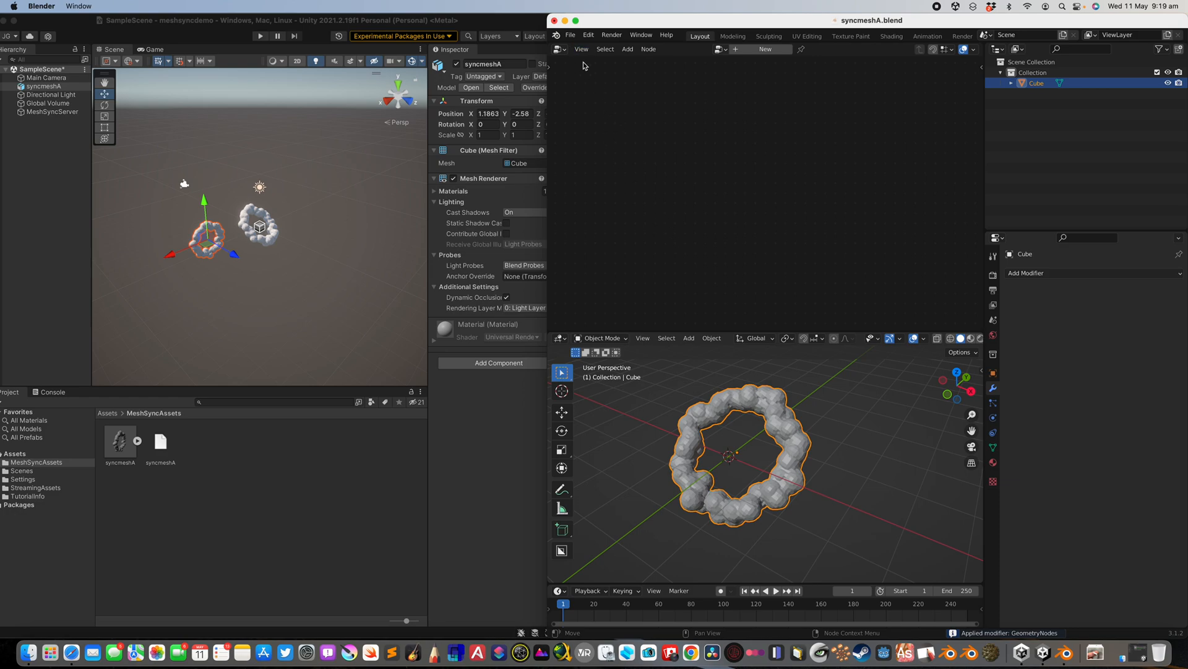
pyautogui.click(571, 35)
pyautogui.click(843, 429)
pyautogui.press('super+z')
pyautogui.press('super+z')
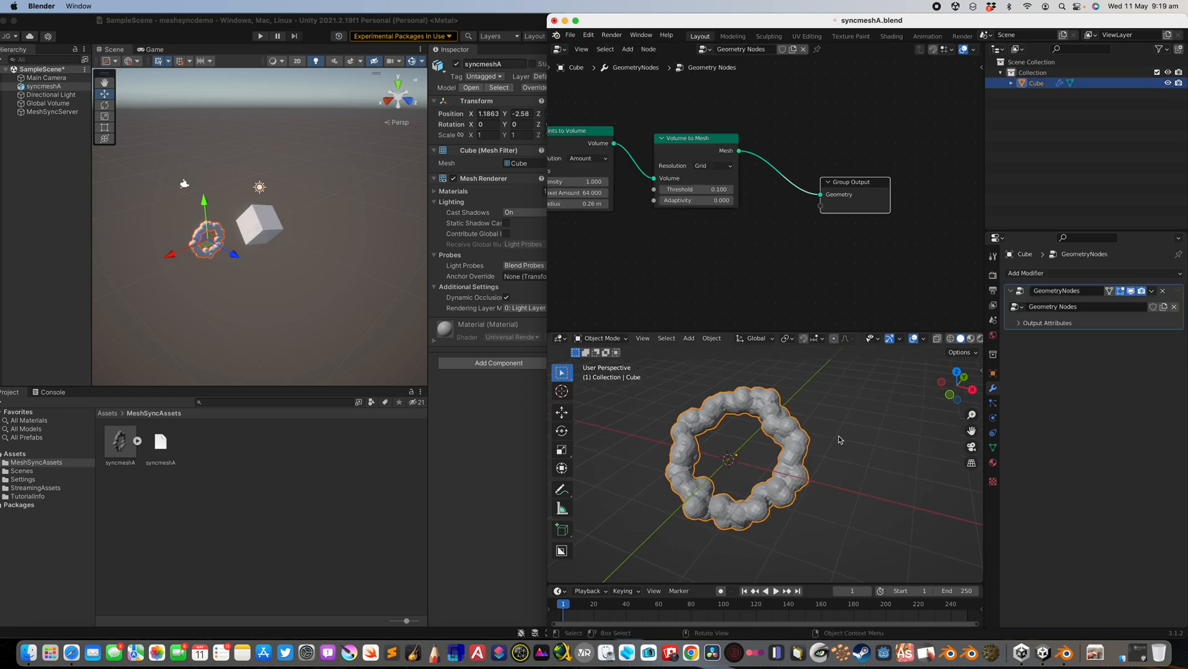
# Rotate the ring freely twice with trackball rotation and save the file
pyautogui.press('r')
pyautogui.press('r')
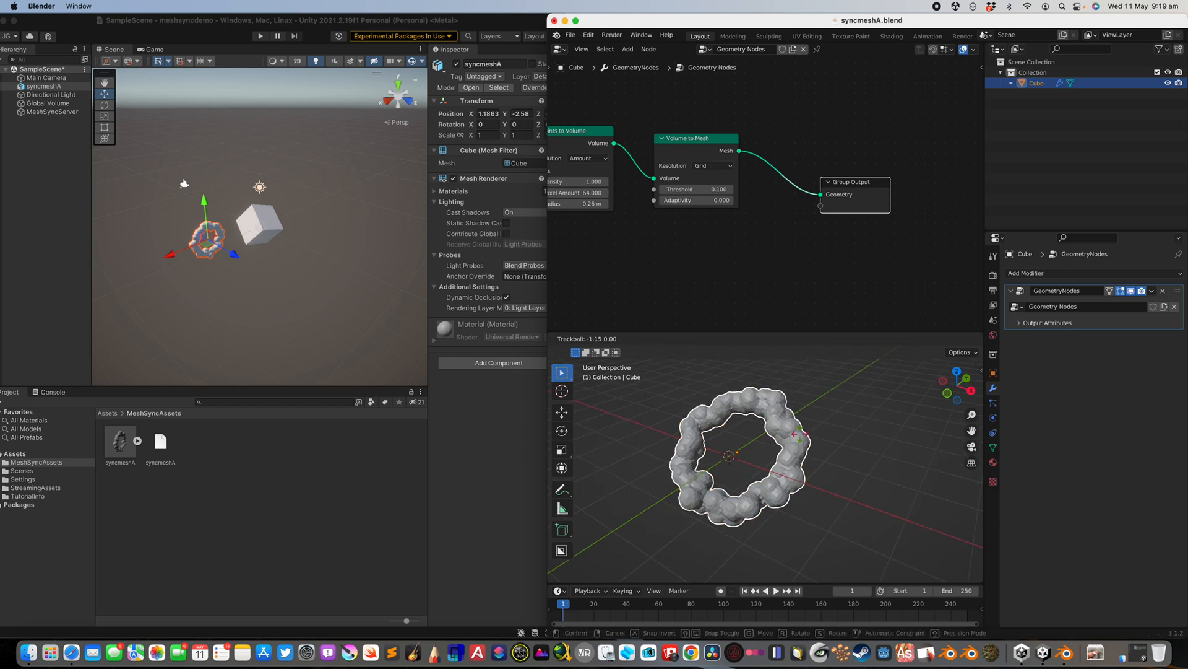
pyautogui.click(822, 430)
pyautogui.press('r')
pyautogui.press('r')
pyautogui.click(803, 437)
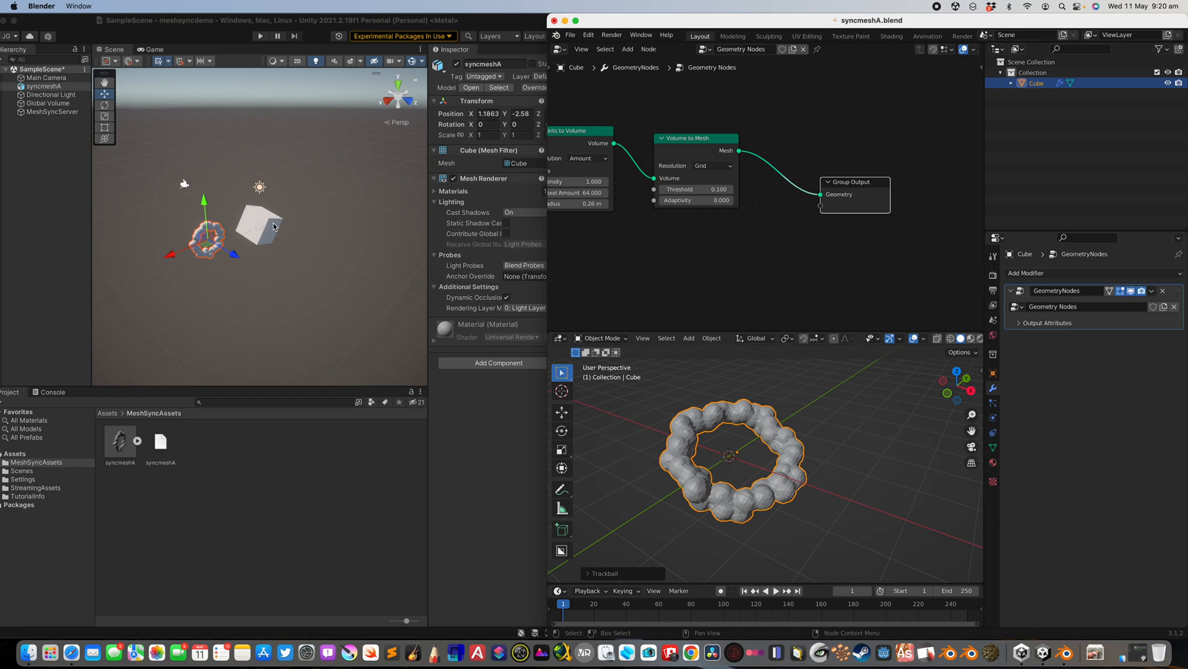
pyautogui.press('super+s')
# Add a copy of the Cube ring object to the scene, place it beside the original and enlarge it
pyautogui.scroll(-2, 718, 365)
pyautogui.moveTo(1032, 84); pyautogui.dragTo(900, 399)
pyautogui.moveTo(888, 417); pyautogui.dragTo(867, 437, button='middle')
pyautogui.press('g')
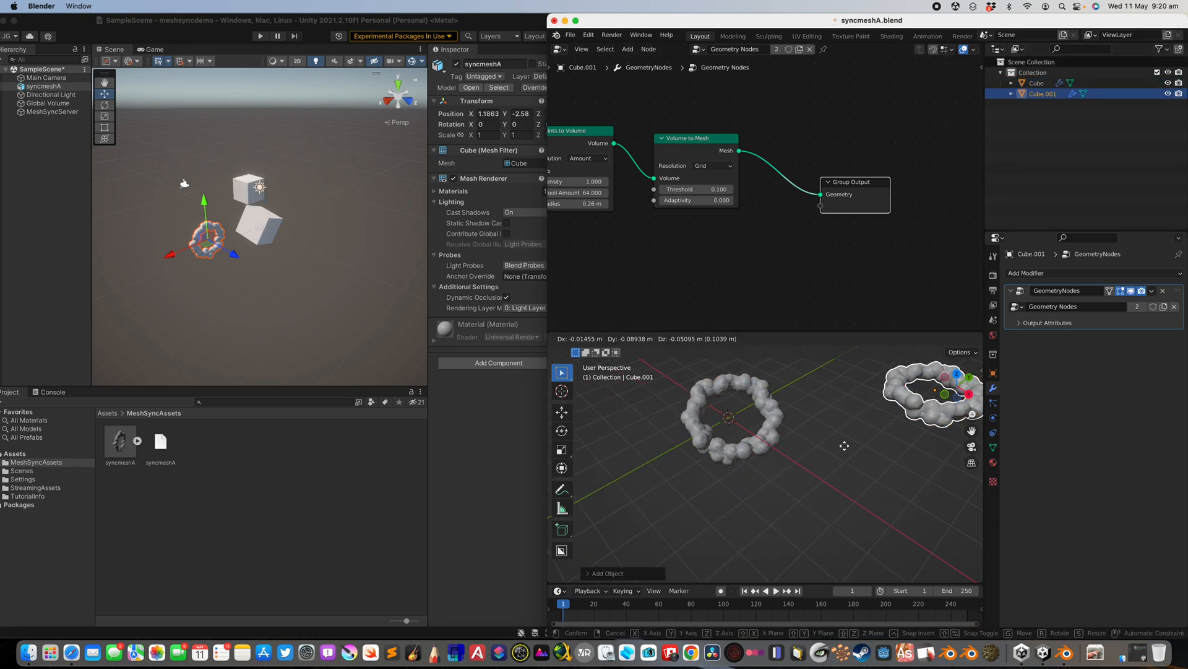
pyautogui.click(817, 468)
pyautogui.press('s')
pyautogui.click(895, 457)
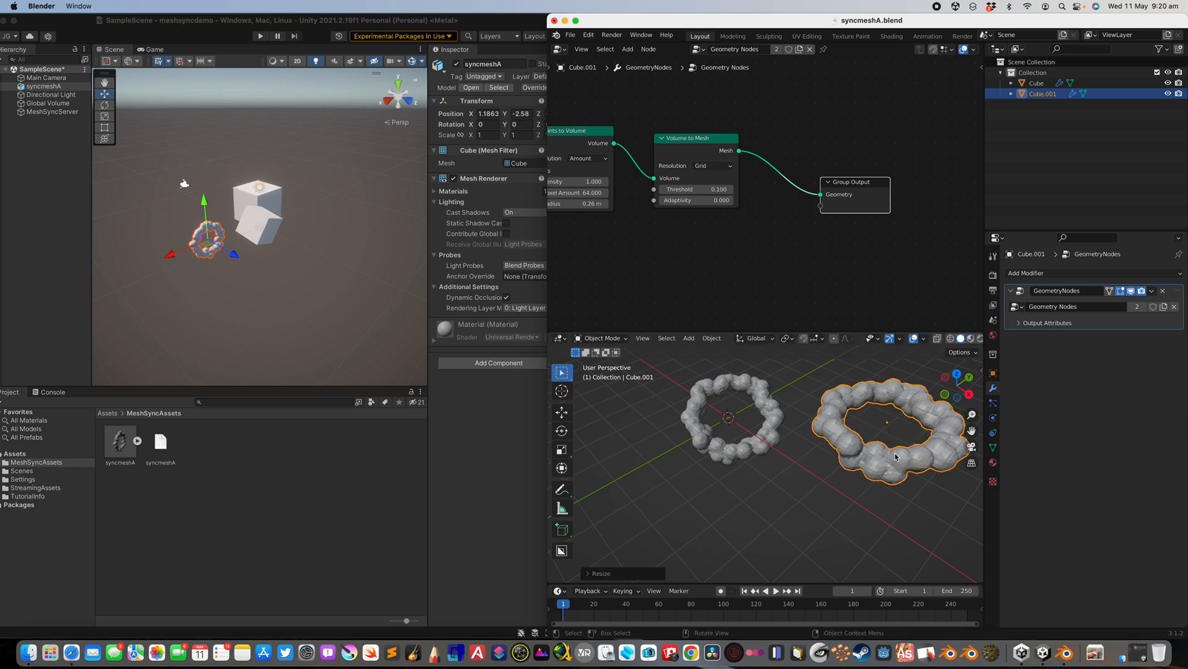
# Delete the enlarged ring copy and save the file
pyautogui.press('Delete')
pyautogui.press('super+s')
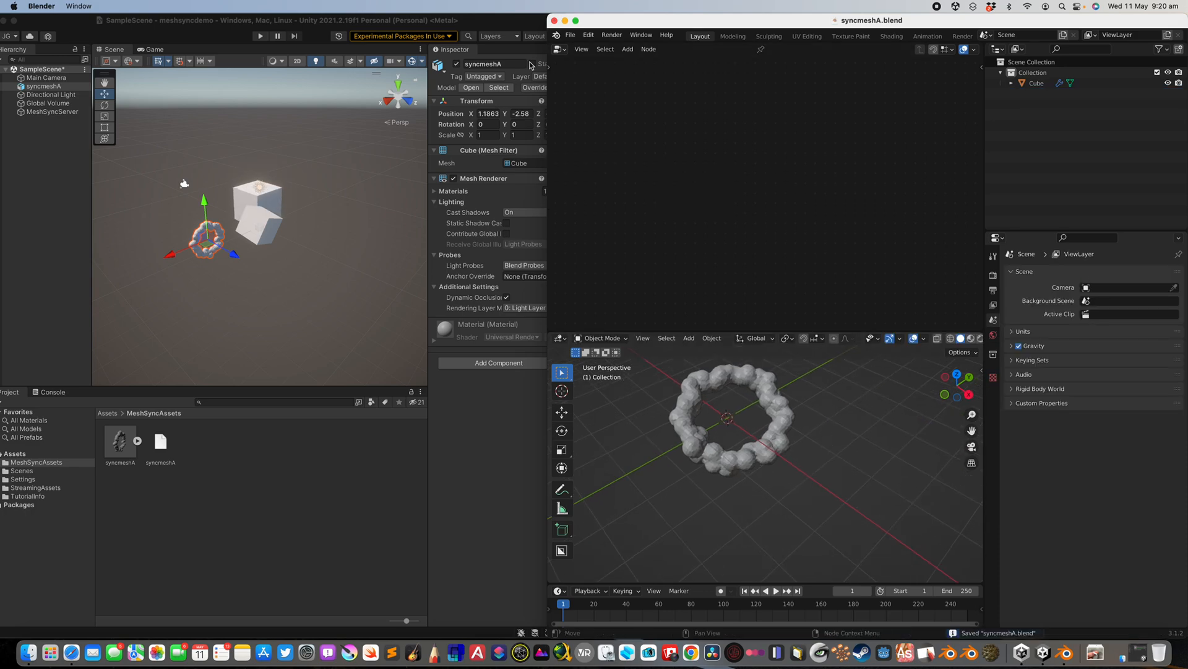
# Create a new General file and delete all its default objects
pyautogui.click(571, 36)
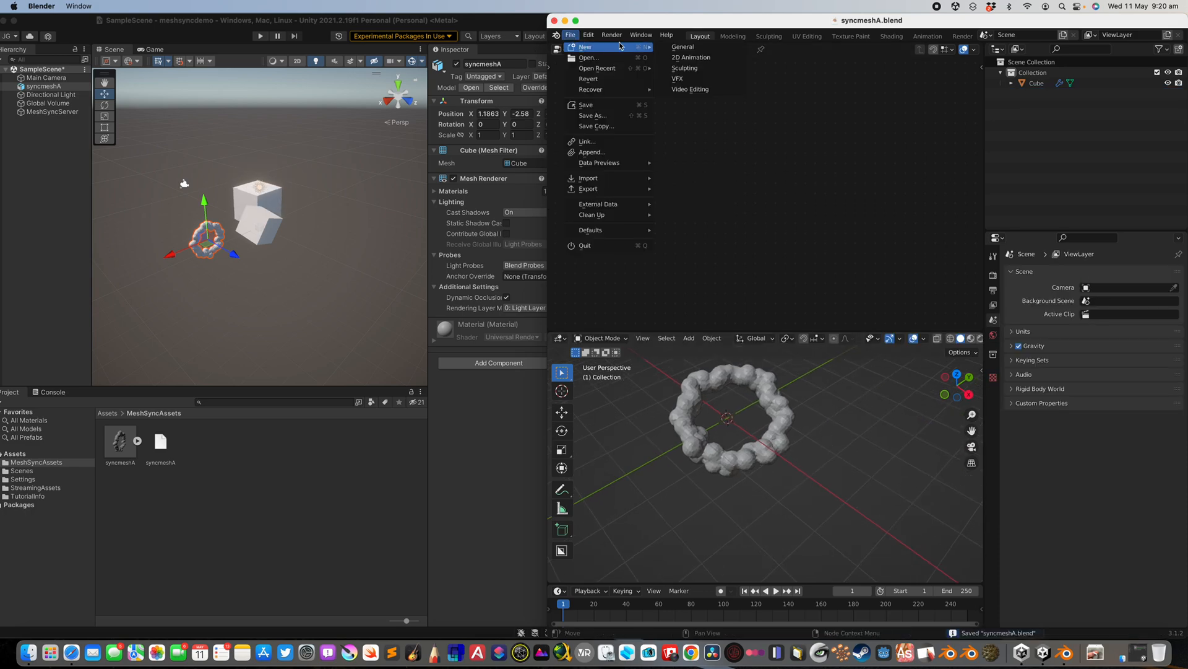
pyautogui.press('a')
pyautogui.press('x')
pyautogui.click(778, 275)
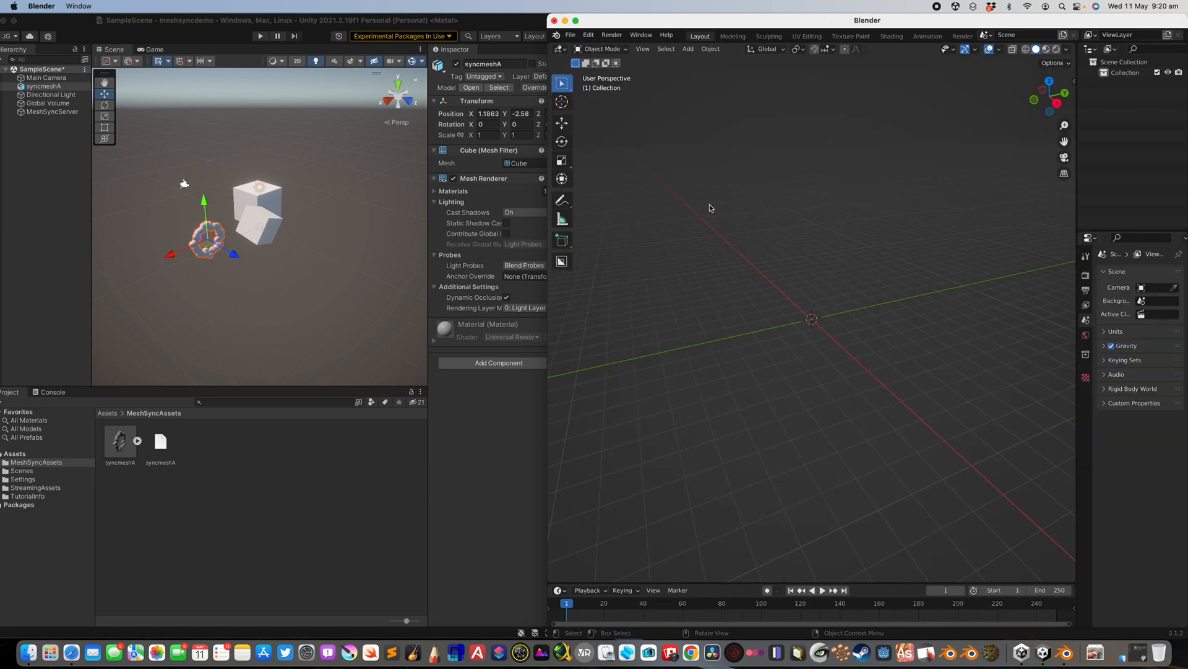
# Import the Alembic file hair_random_point_001baked.abc from the Desktop folder
pyautogui.click(570, 36)
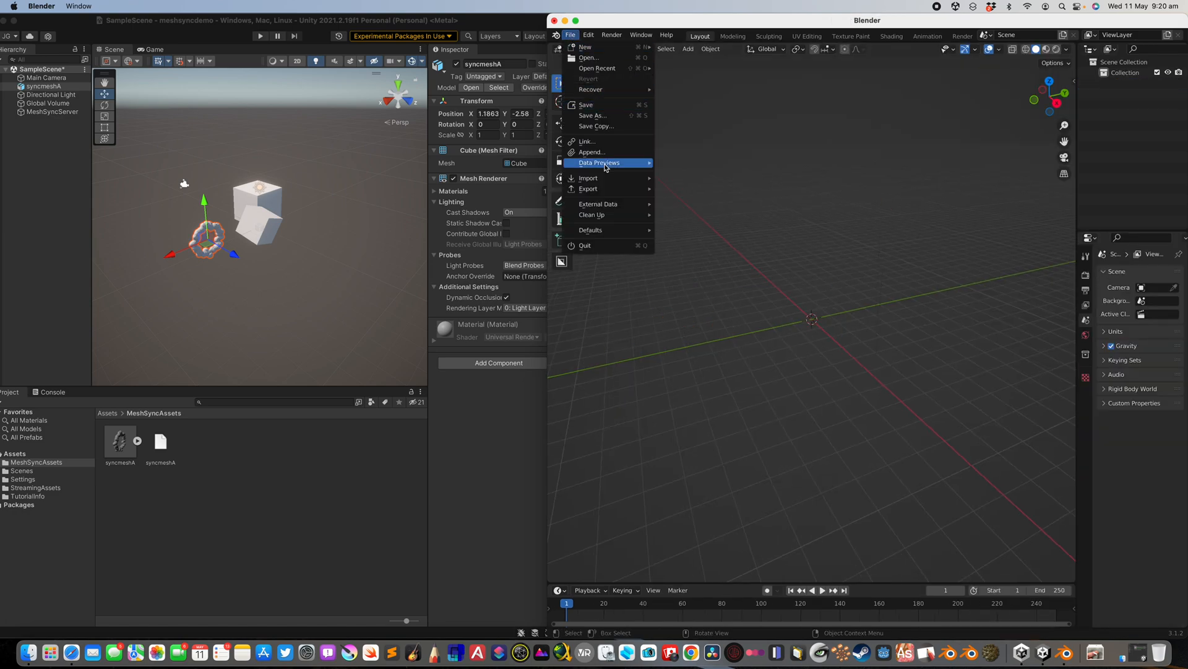
pyautogui.moveTo(588, 178)
pyautogui.click(712, 190)
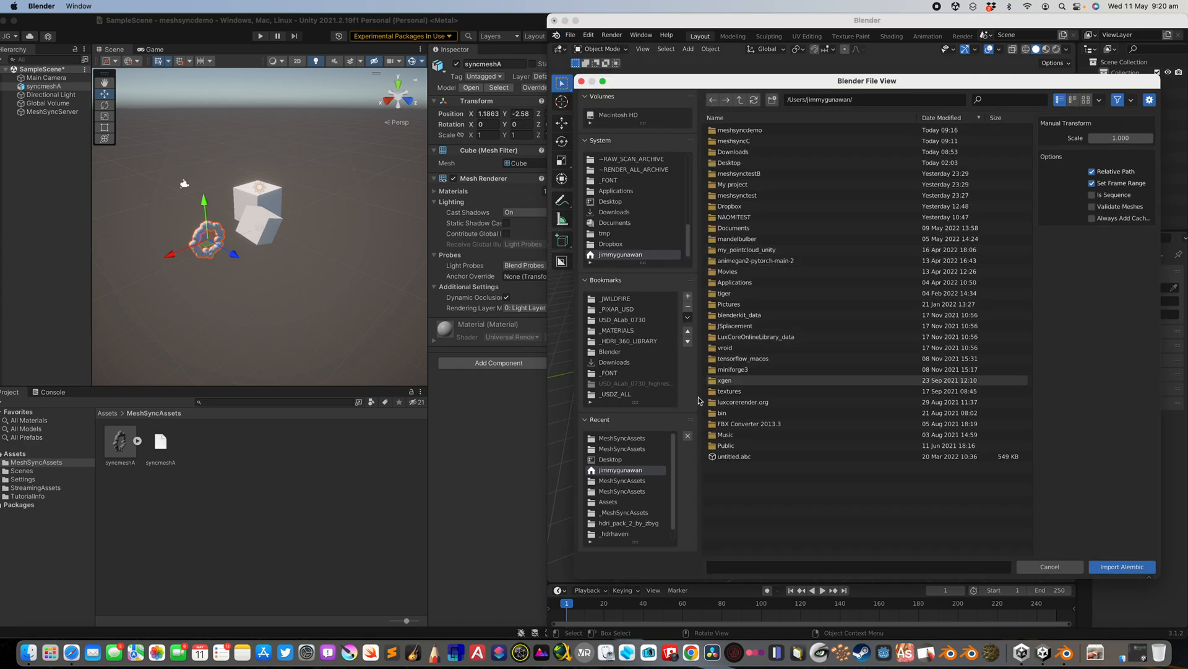
pyautogui.click(626, 460)
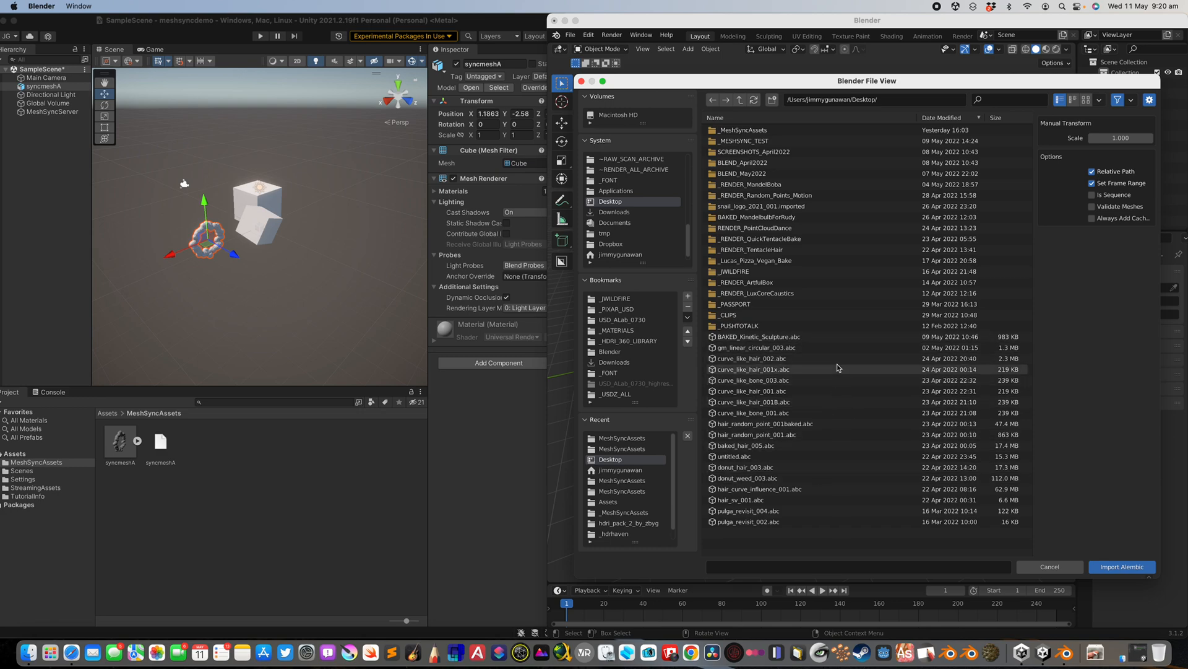
pyautogui.click(864, 424)
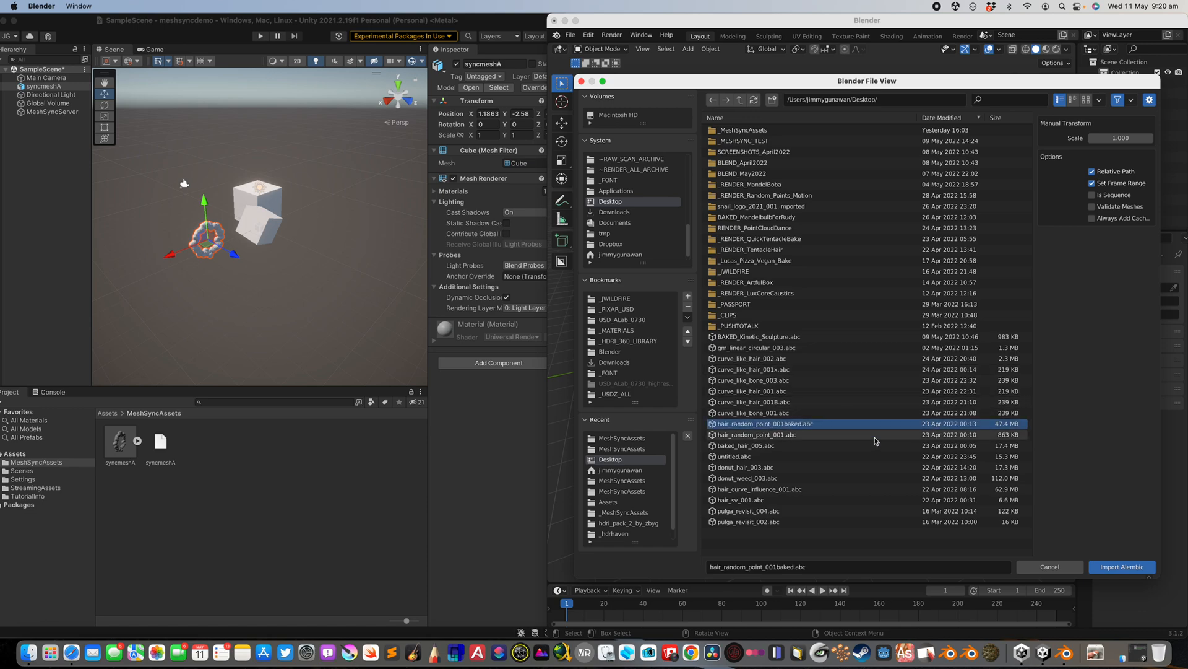
pyautogui.click(1122, 567)
pyautogui.scroll(6, 845, 328)
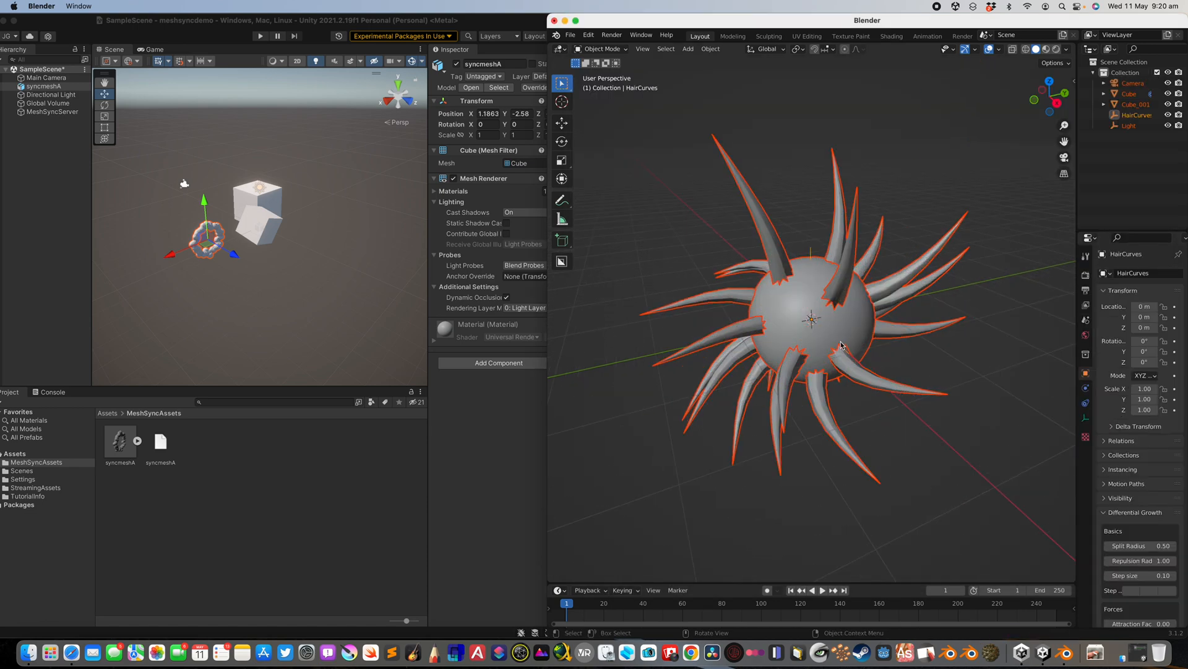
# Delete the imported camera and light, keeping the sphere and its tentacles
pyautogui.click(845, 328)
pyautogui.scroll(-6, 845, 328)
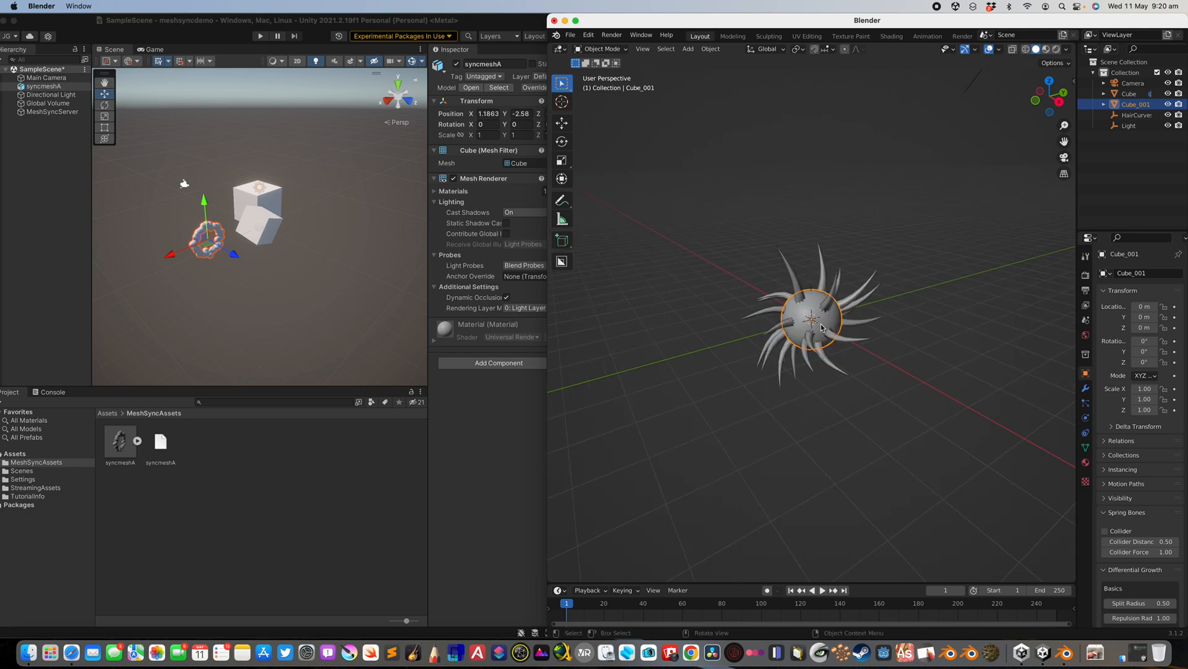
pyautogui.moveTo(664, 209); pyautogui.dragTo(702, 314)
pyautogui.press('x')
pyautogui.click(703, 313)
pyautogui.moveTo(906, 123); pyautogui.dragTo(941, 185)
pyautogui.press('Delete')
pyautogui.scroll(5, 865, 316)
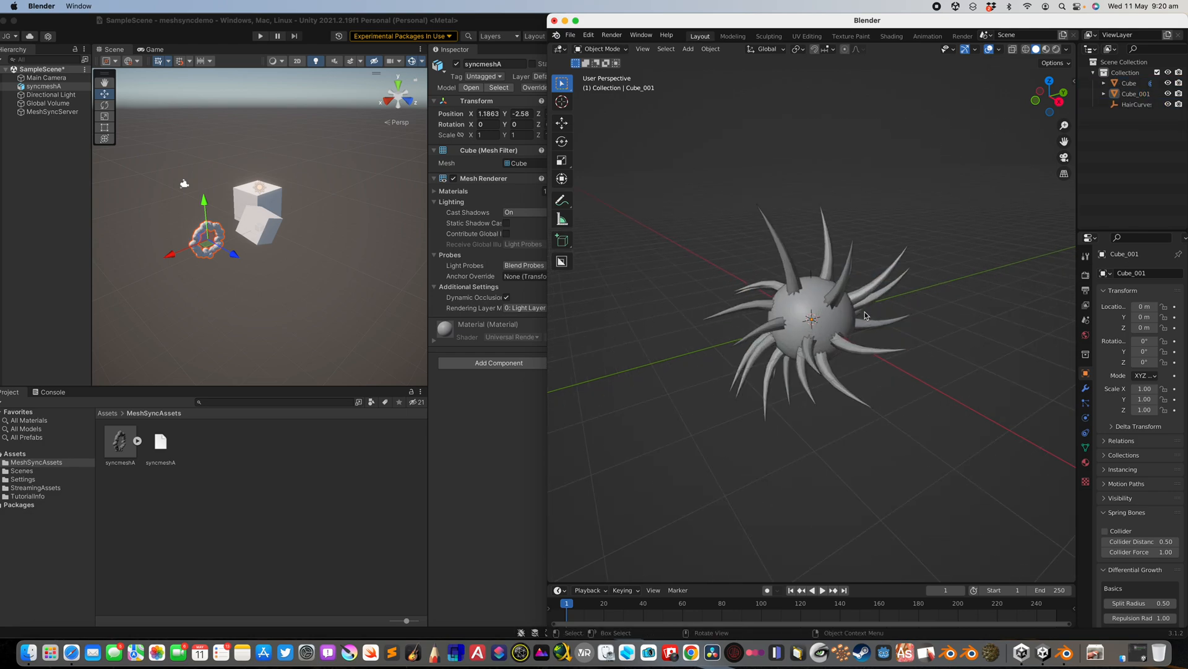
# Turn on MeshSync Auto Sync, play the tentacle animation and scrub it to frame 62
pyautogui.press('F3')
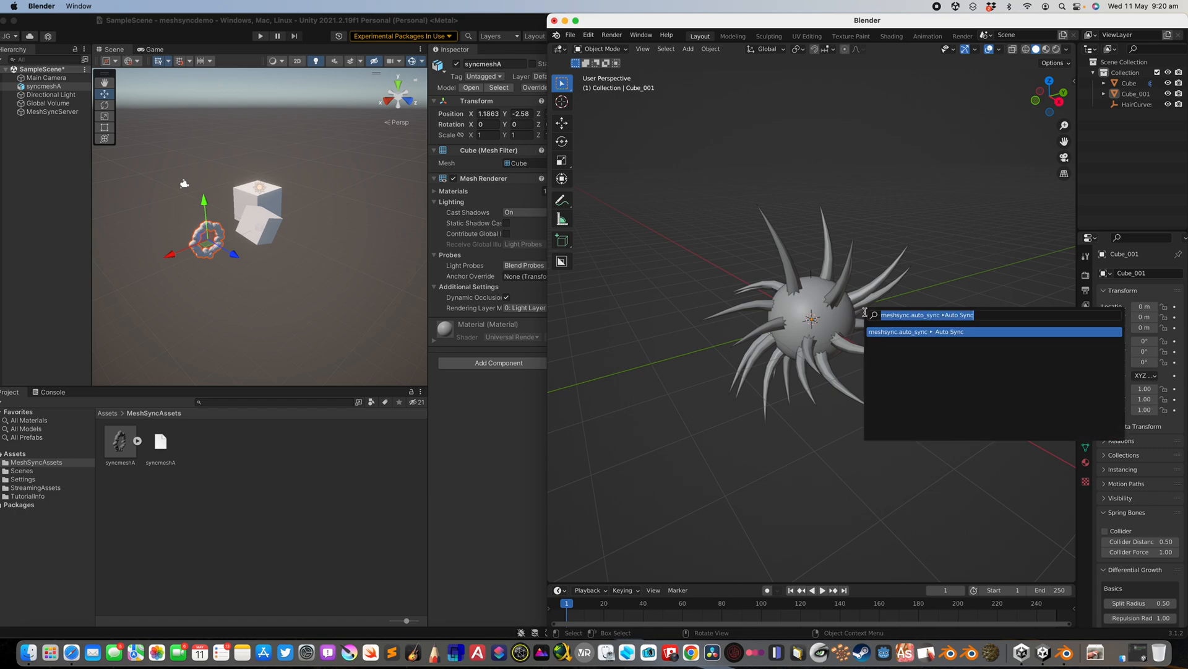
pyautogui.click(924, 331)
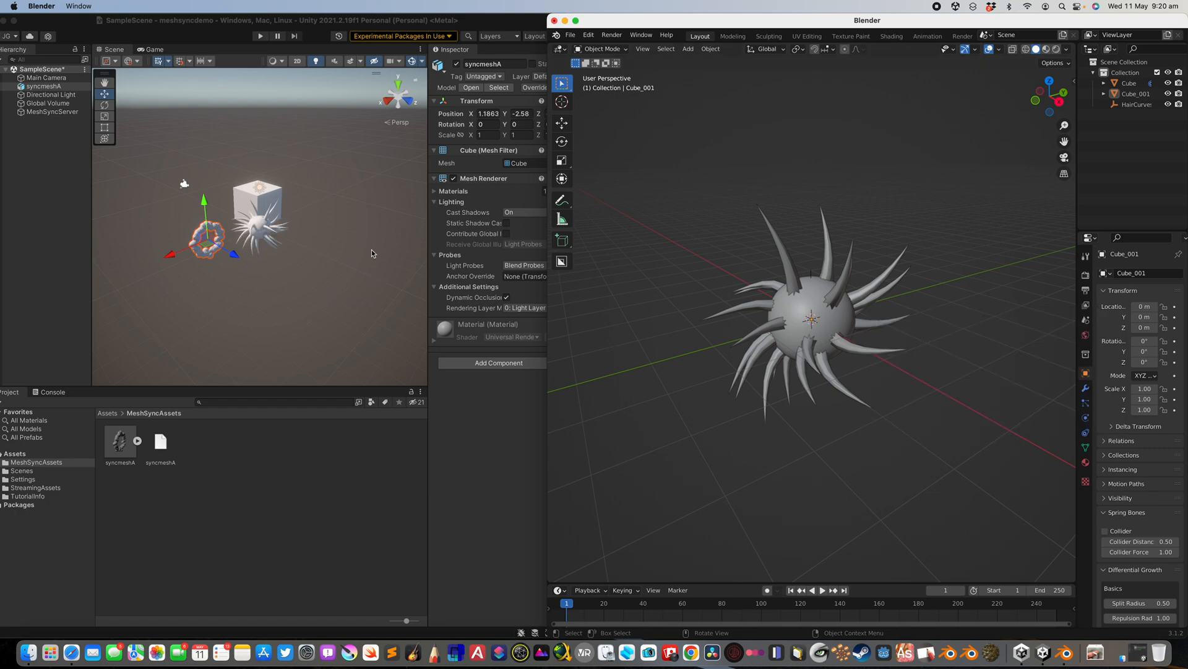
pyautogui.press('space')
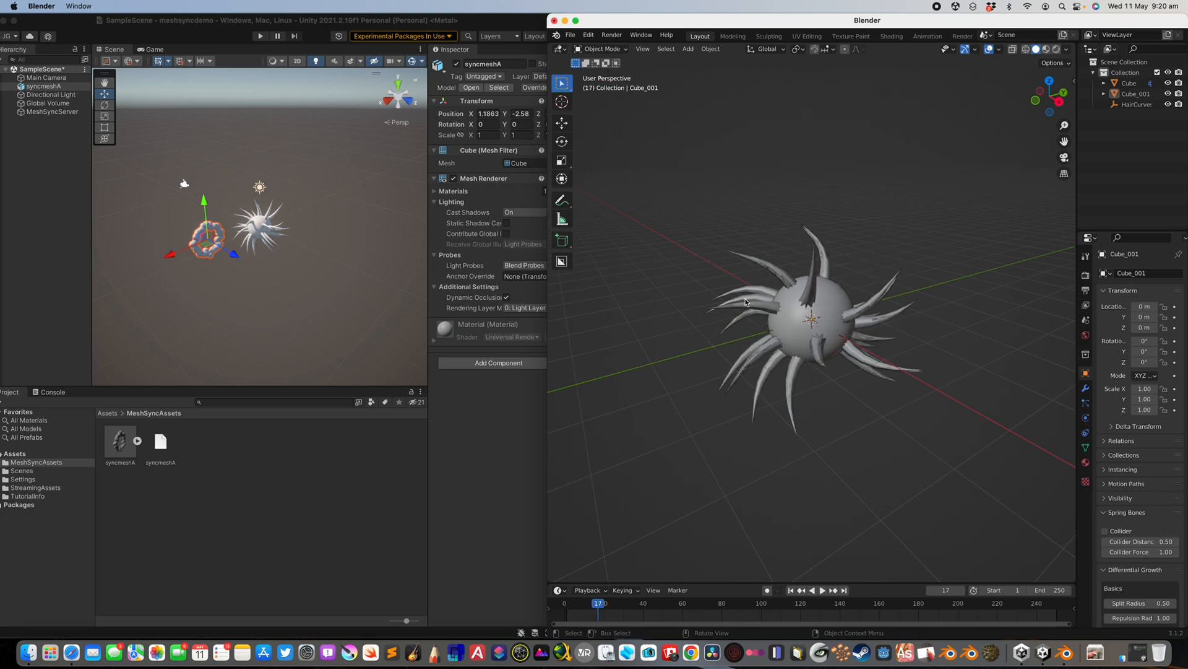
pyautogui.press('space')
pyautogui.scroll(2, 310, 273)
pyautogui.moveTo(696, 600)
pyautogui.mouseDown()
pyautogui.moveTo(773, 597)
pyautogui.moveTo(686, 604)
pyautogui.mouseUp()
pyautogui.scroll(5, 824, 347)
pyautogui.scroll(-2, 829, 373)
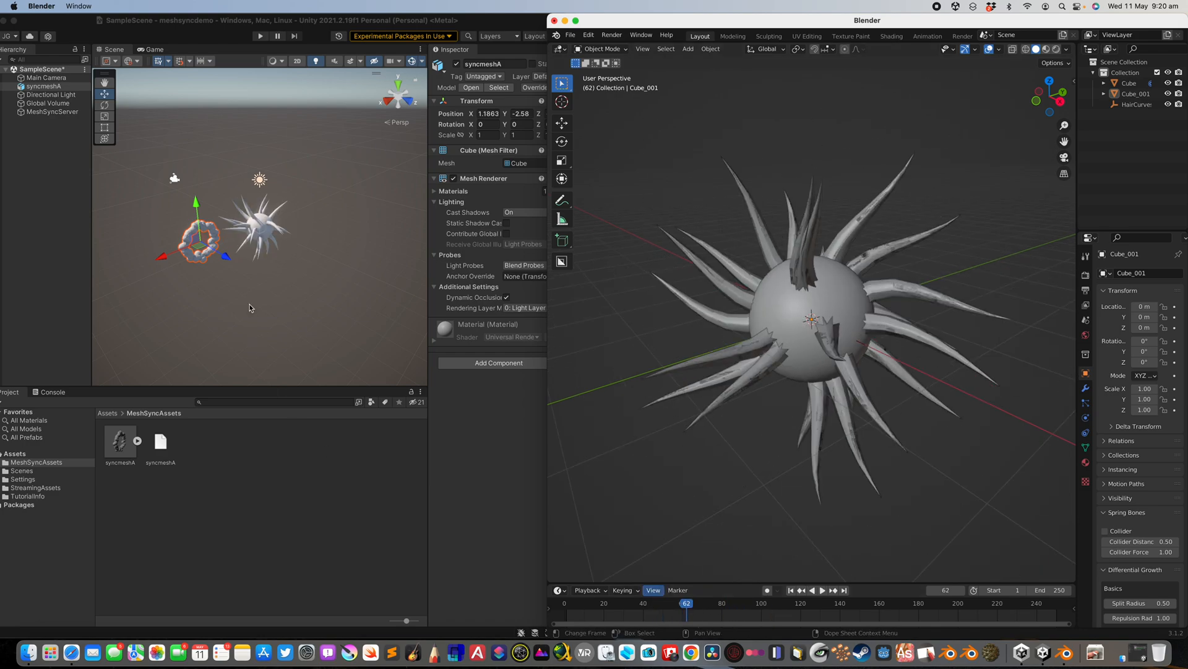
# Scrub the animation to frame 139 and examine the synced tentacle mesh up close in the Unity scene
pyautogui.click(132, 450)
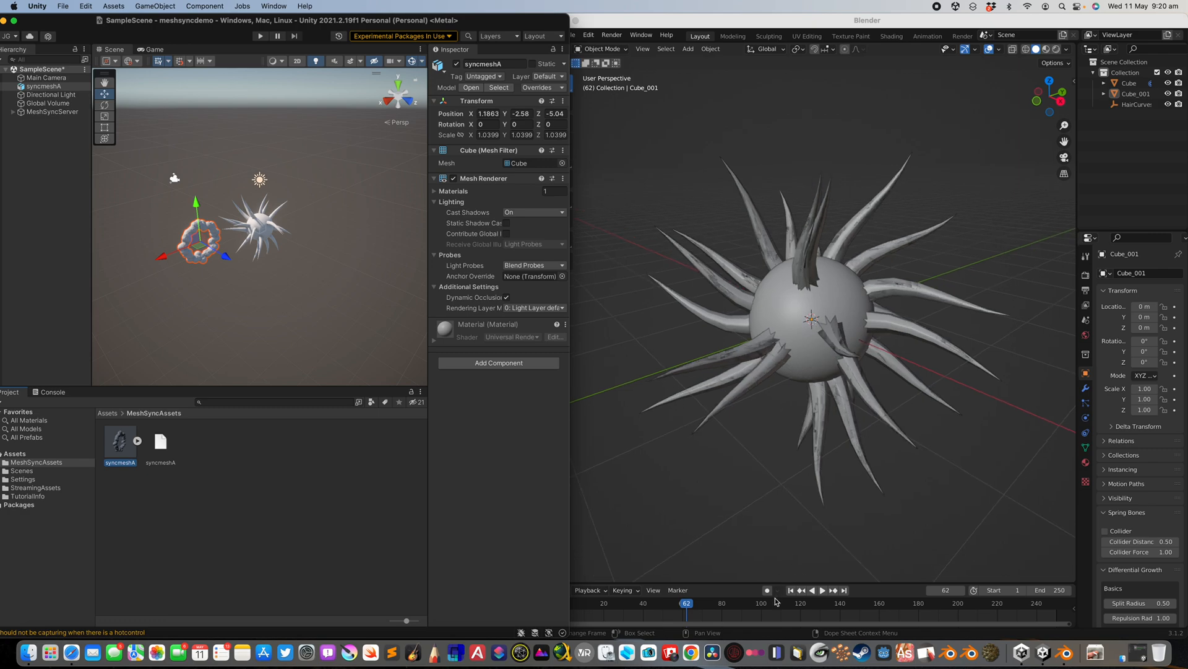
pyautogui.moveTo(775, 601); pyautogui.dragTo(838, 598)
pyautogui.click(318, 243)
pyautogui.moveTo(270, 232)
pyautogui.mouseDown(button='right')
pyautogui.moveTo(294, 221)
pyautogui.moveTo(200, 228)
pyautogui.moveTo(318, 227)
pyautogui.moveTo(247, 228)
pyautogui.moveTo(263, 253)
pyautogui.moveTo(247, 217)
pyautogui.moveTo(275, 211)
pyautogui.moveTo(305, 232)
pyautogui.moveTo(360, 227)
pyautogui.moveTo(254, 232)
pyautogui.moveTo(268, 224)
pyautogui.mouseUp(button='right')
pyautogui.press('s')
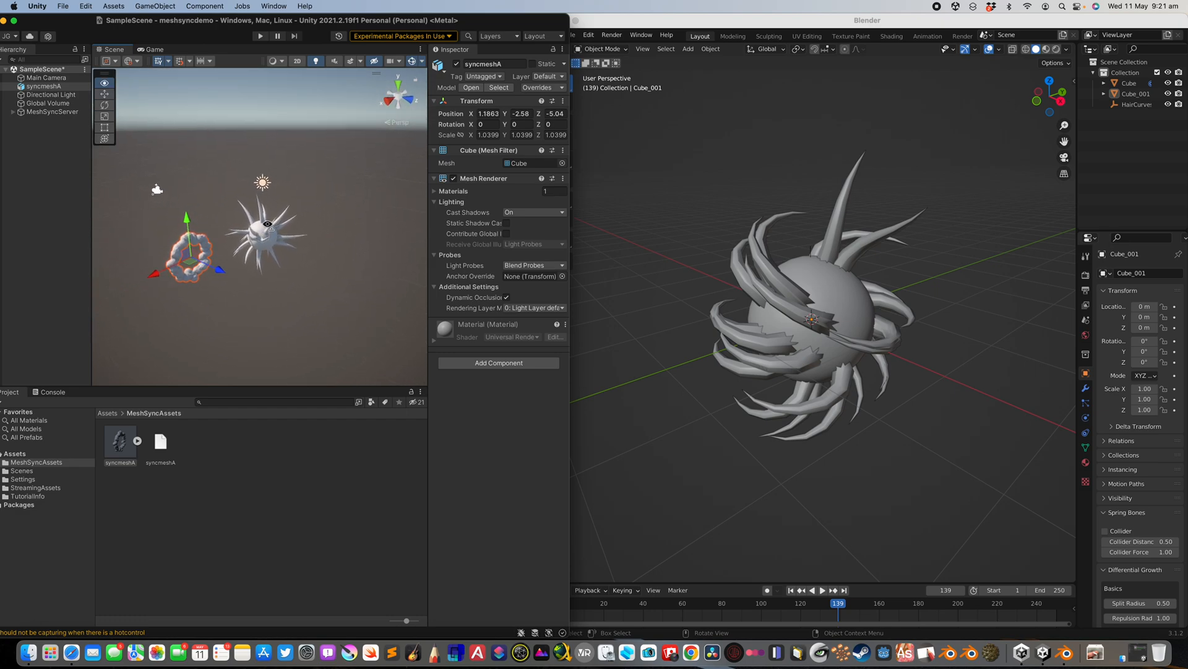
pyautogui.scroll(5, 260, 240)
pyautogui.scroll(-6, 261, 240)
pyautogui.scroll(10, 262, 240)
pyautogui.scroll(3, 260, 237)
pyautogui.scroll(-8, 261, 236)
pyautogui.moveTo(260, 236); pyautogui.dragTo(282, 257, button='right')
pyautogui.click(730, 258)
pyautogui.click(743, 260)
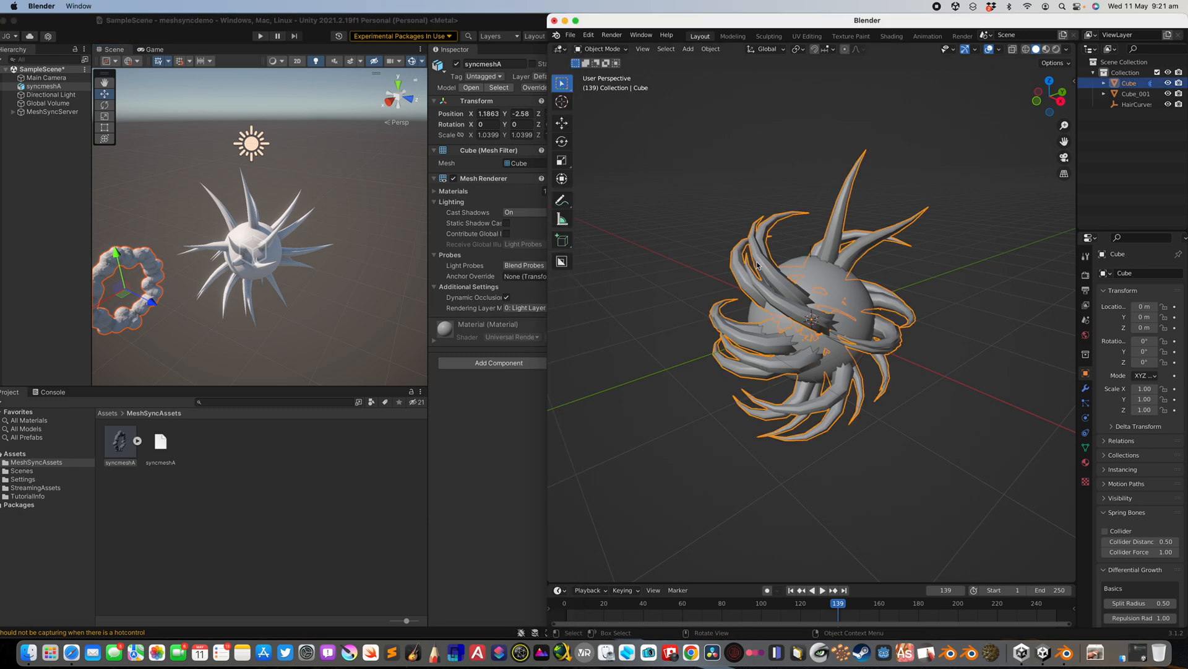
pyautogui.press('super+s')
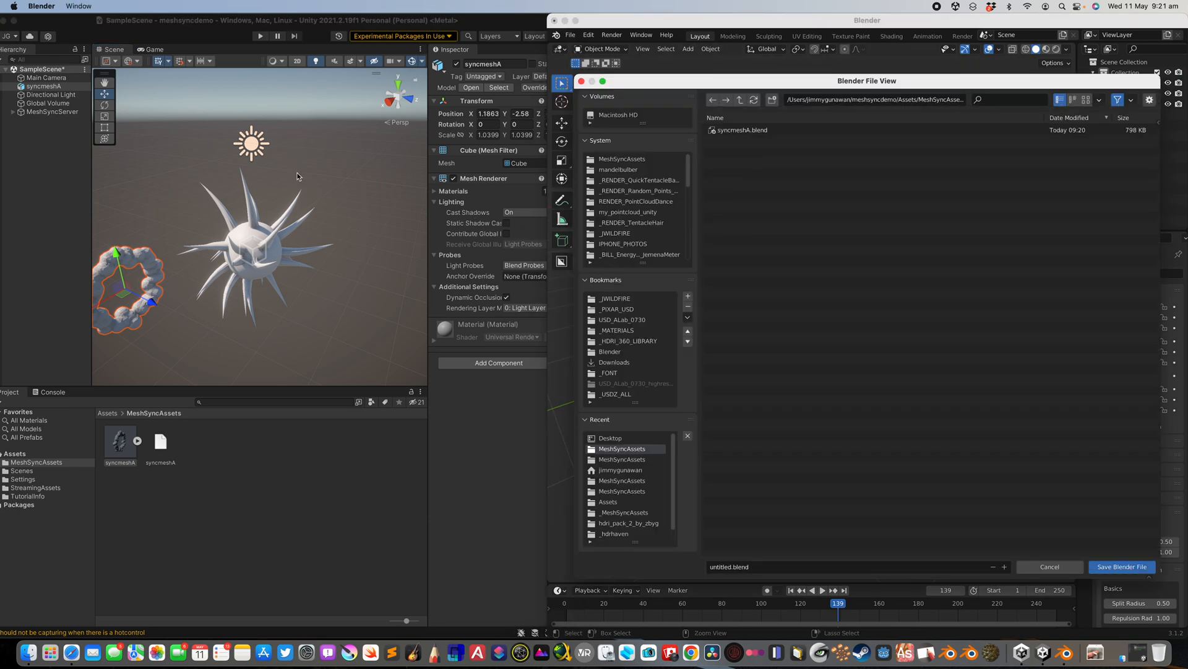
pyautogui.click(1065, 566)
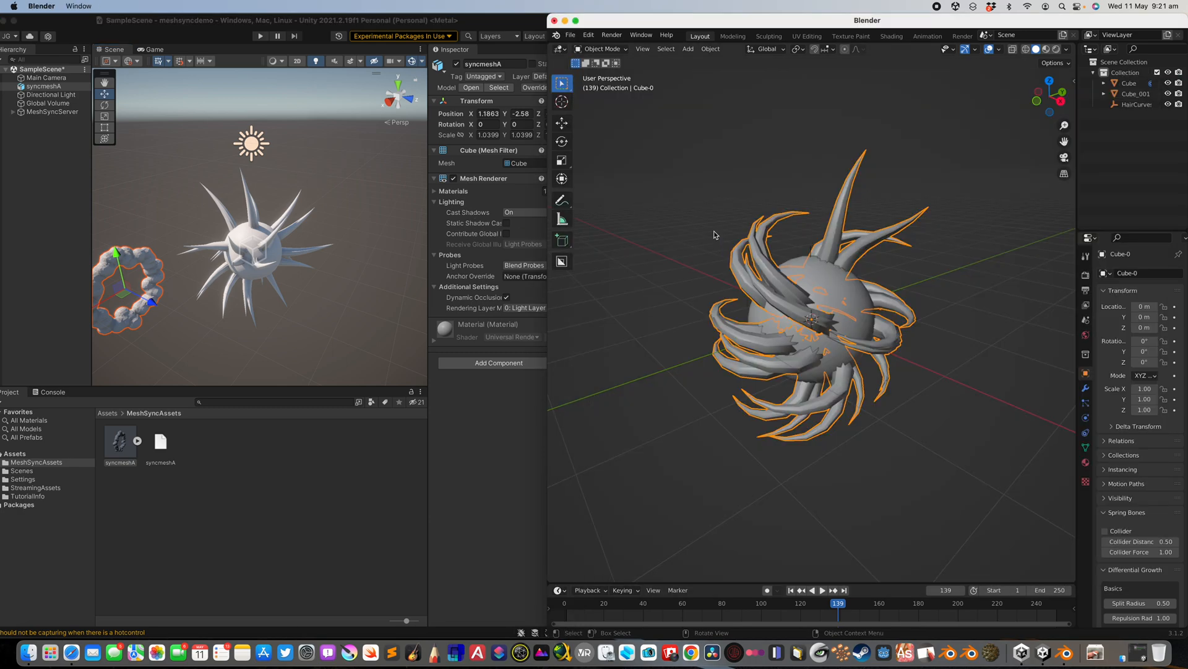
# Open the recent file syncmeshA.blend without saving the tentacle scene
pyautogui.click(571, 35)
pyautogui.moveTo(597, 68)
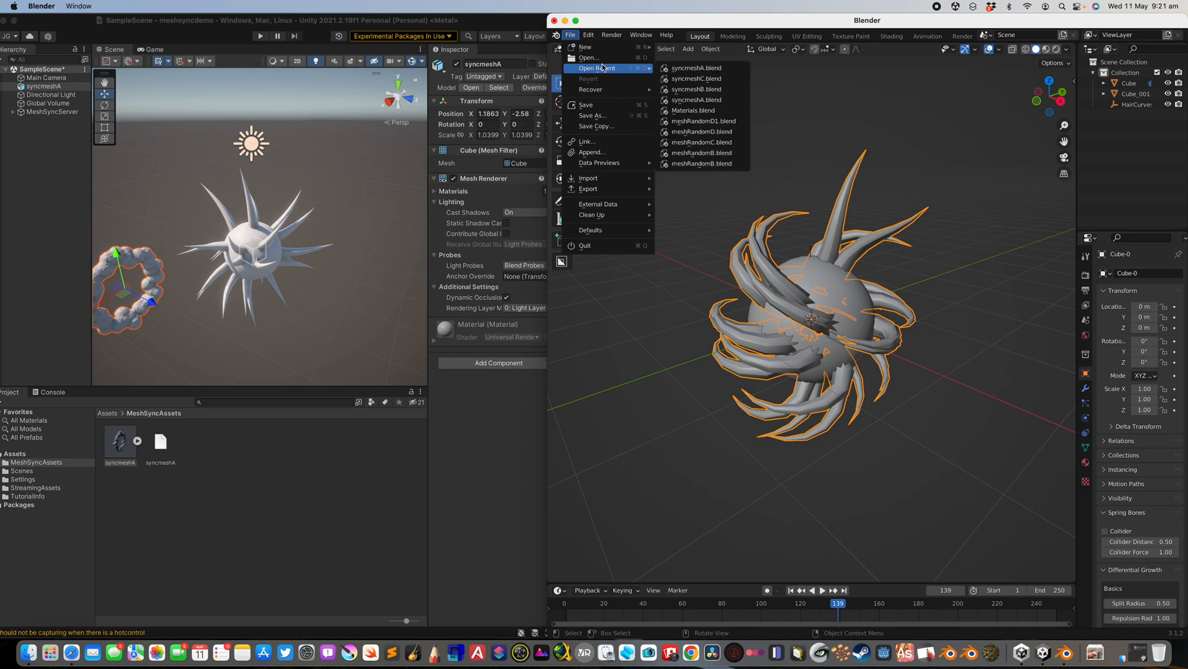
pyautogui.click(693, 70)
pyautogui.click(821, 351)
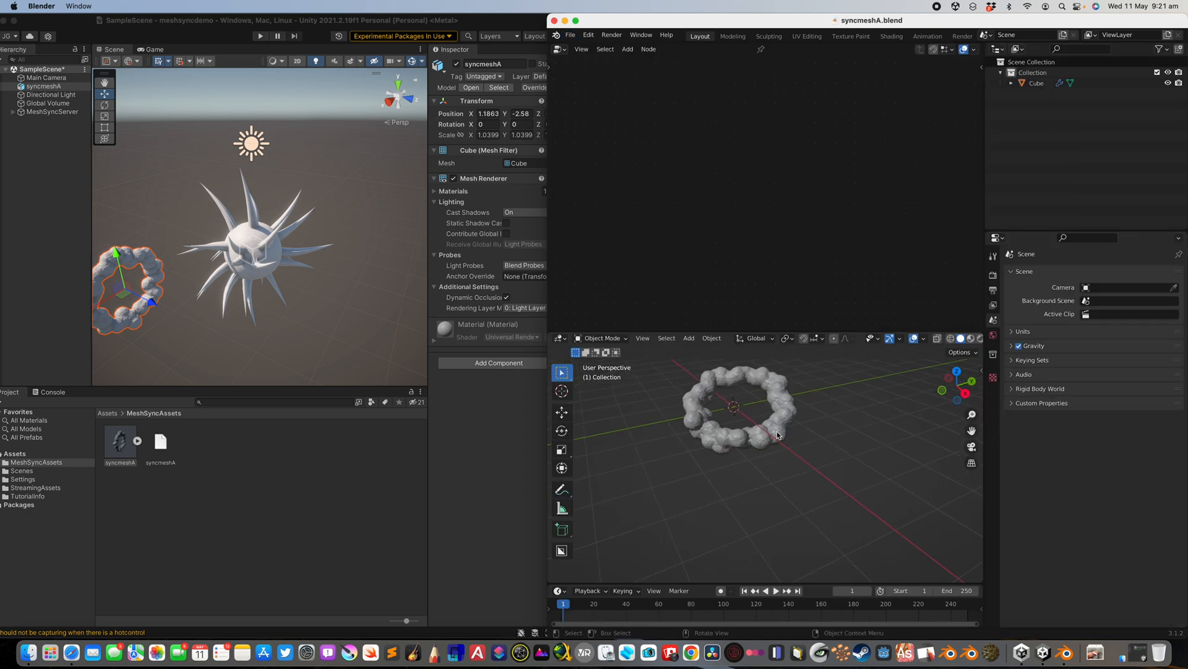
# Insert a Set Shade Smooth node between Volume to Mesh and Group Output in the ring's geometry nodes
pyautogui.moveTo(826, 504); pyautogui.dragTo(826, 497, button='middle')
pyautogui.moveTo(760, 221); pyautogui.dragTo(780, 228, button='middle')
pyautogui.hotkey('shift', 'a')
pyautogui.click(774, 224)
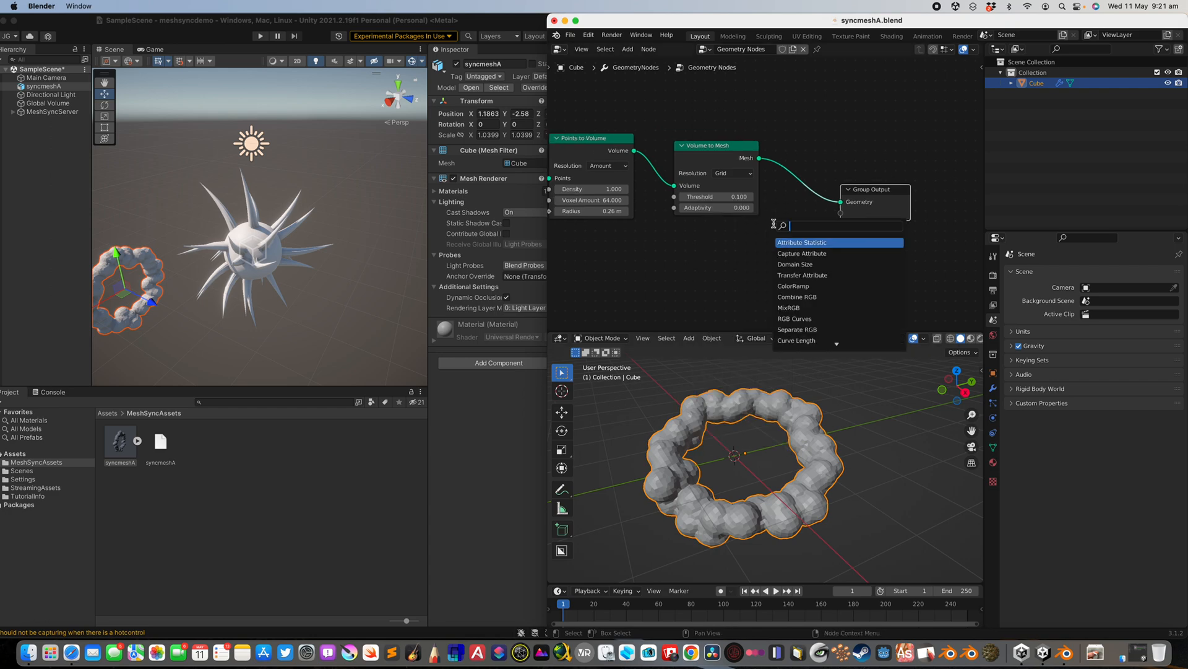
pyautogui.write('set shade')
pyautogui.press('Return')
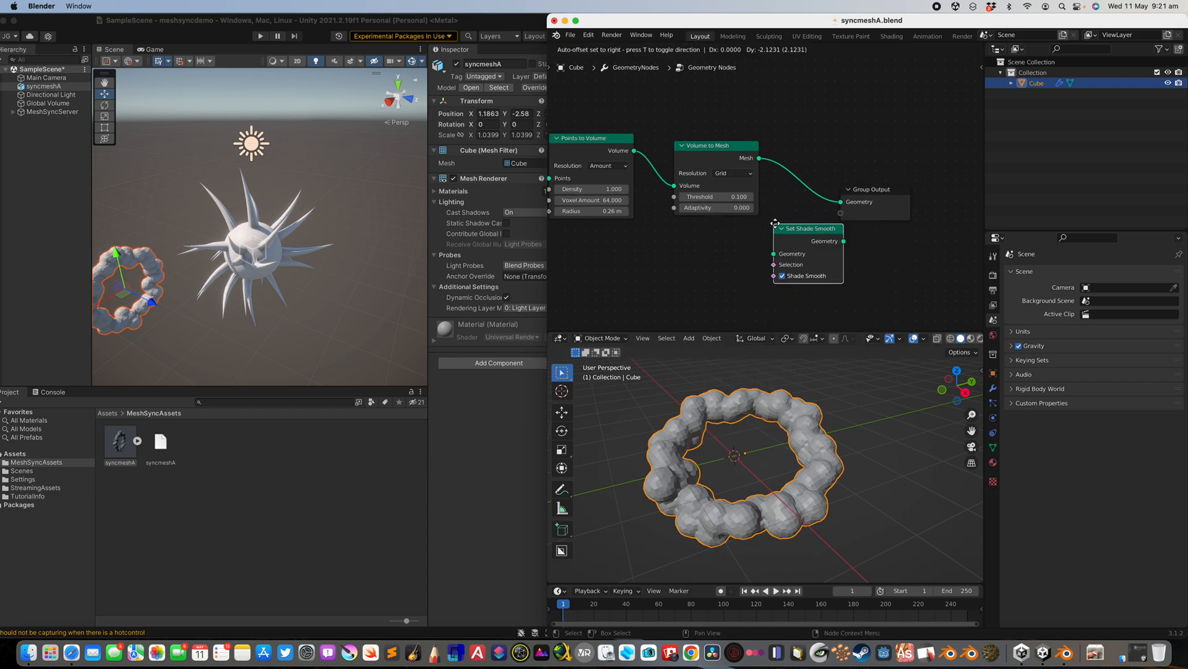
pyautogui.click(823, 174)
pyautogui.moveTo(811, 432); pyautogui.dragTo(802, 435, button='middle')
# Adjust the Star node to a 2.04 m outer radius and raise the Fillet Curve radius to 2.85 m
pyautogui.hscroll(-15, 685, 247)
pyautogui.moveTo(689, 202)
pyautogui.mouseDown()
pyautogui.moveTo(733, 202)
pyautogui.moveTo(696, 194)
pyautogui.mouseUp()
pyautogui.hscroll(-5, 681, 195)
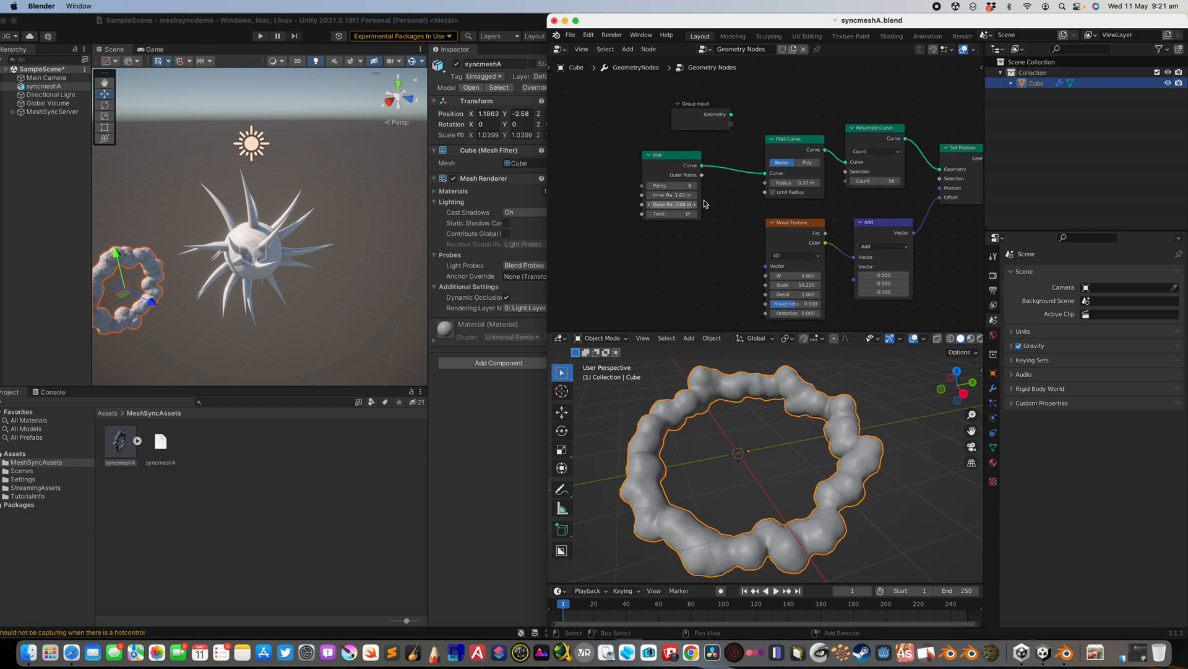
pyautogui.moveTo(814, 180); pyautogui.dragTo(873, 180)
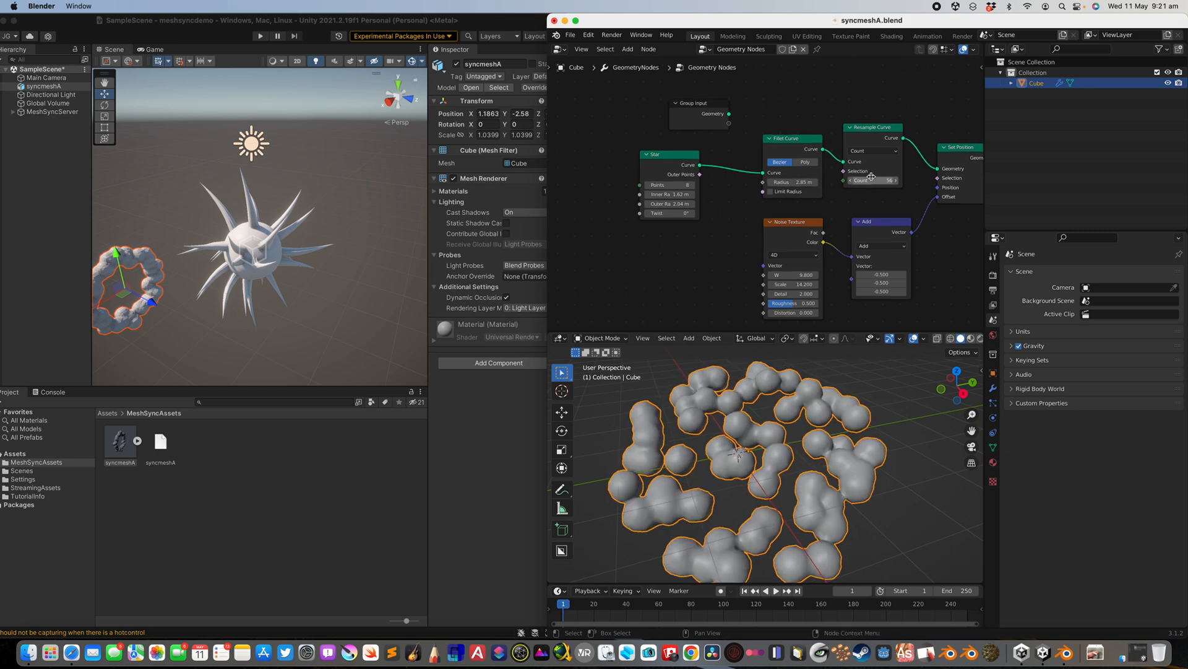
# Switch the Resample Curve node to Length mode with a length of about 0.12 m
pyautogui.hscroll(3, 854, 161)
pyautogui.click(869, 154)
pyautogui.click(829, 171)
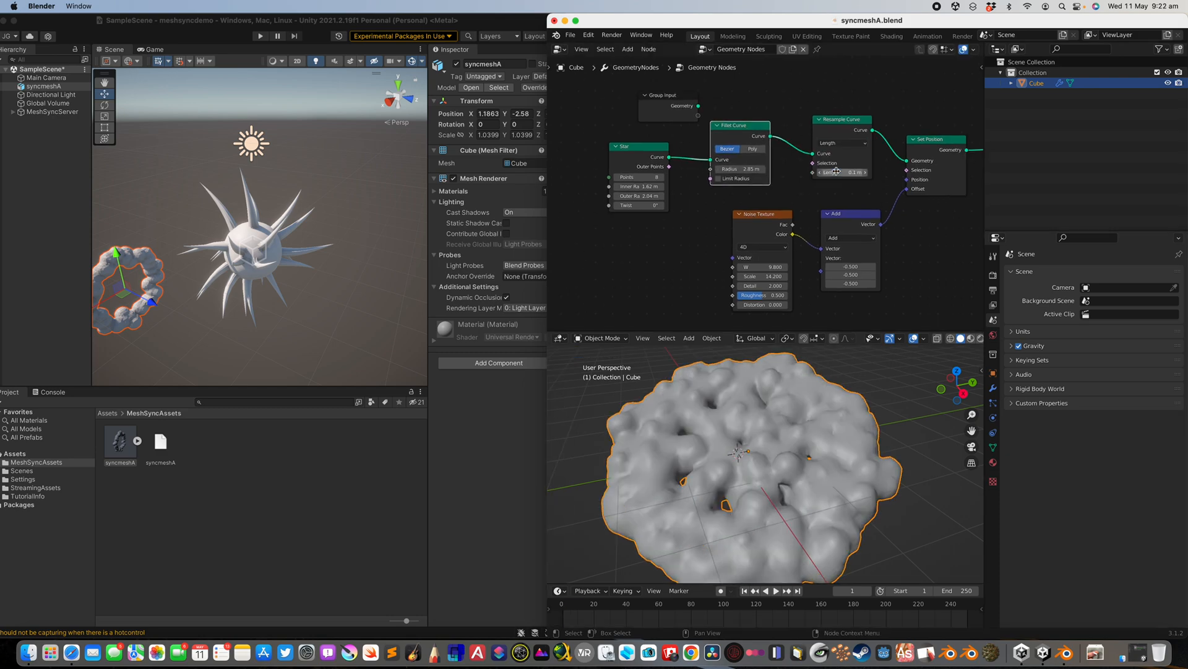
pyautogui.moveTo(840, 172); pyautogui.dragTo(857, 172)
# Set the Fillet Curve radius to 0.25 m and the Star to 10 points with a 2.38 m inner radius
pyautogui.moveTo(743, 168); pyautogui.dragTo(636, 196)
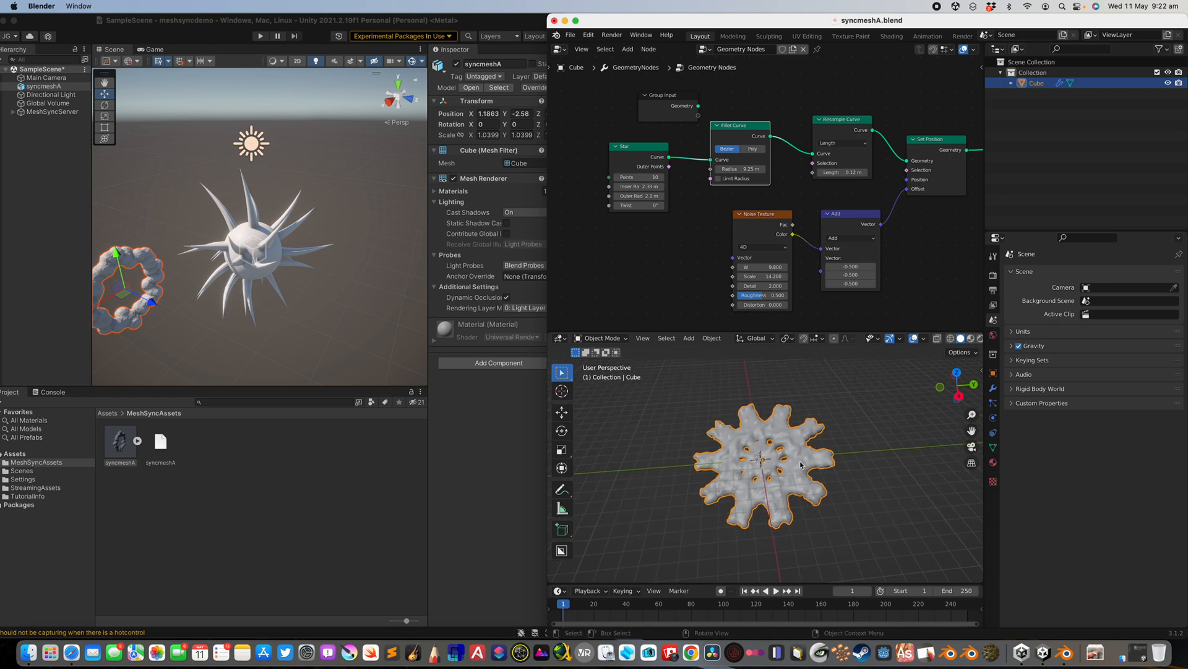
pyautogui.moveTo(786, 456); pyautogui.dragTo(774, 457, button='middle')
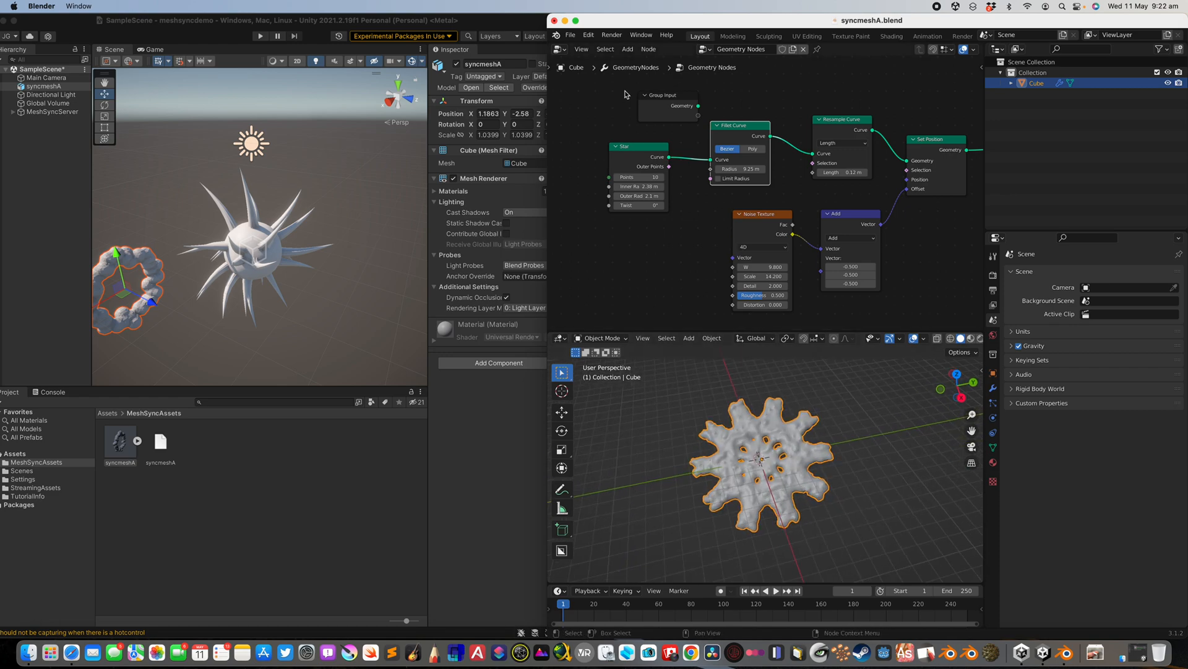
# Save the star model as a new file named syncmeshA1.blend in the MeshSyncAssets folder
pyautogui.click(579, 37)
pyautogui.click(600, 113)
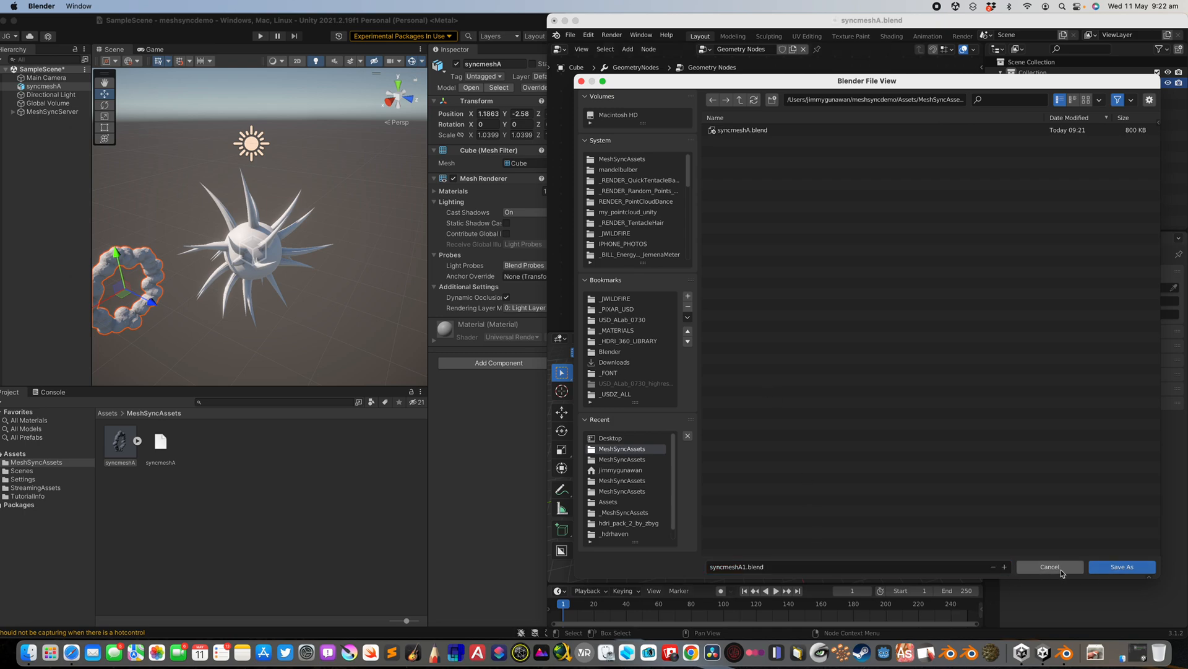
pyautogui.click(1111, 570)
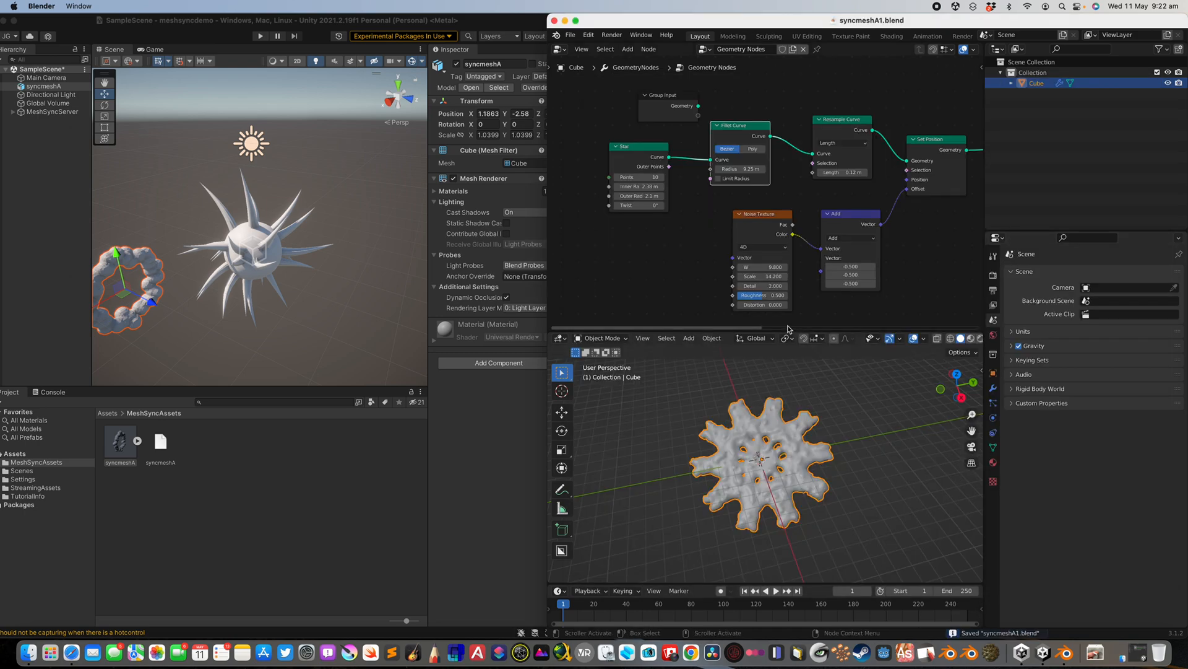
# Switch to Unity and place the new syncmeshA1 asset in the scene above the spiky mesh
pyautogui.click(321, 483)
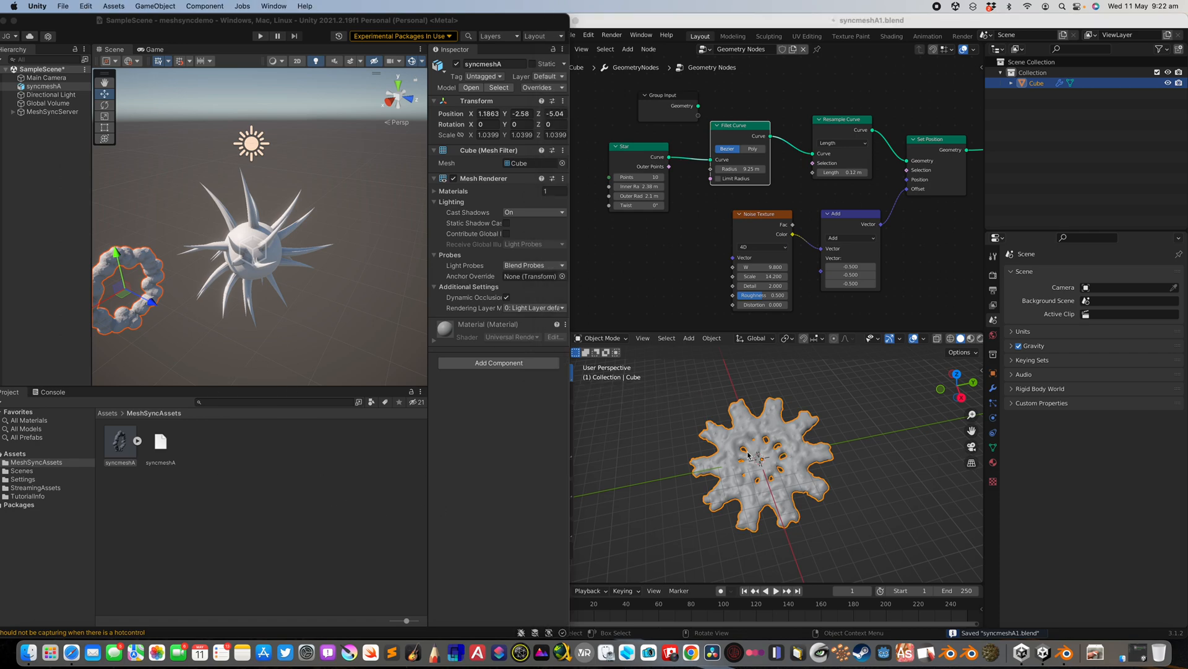
pyautogui.moveTo(748, 455); pyautogui.dragTo(758, 446, button='middle')
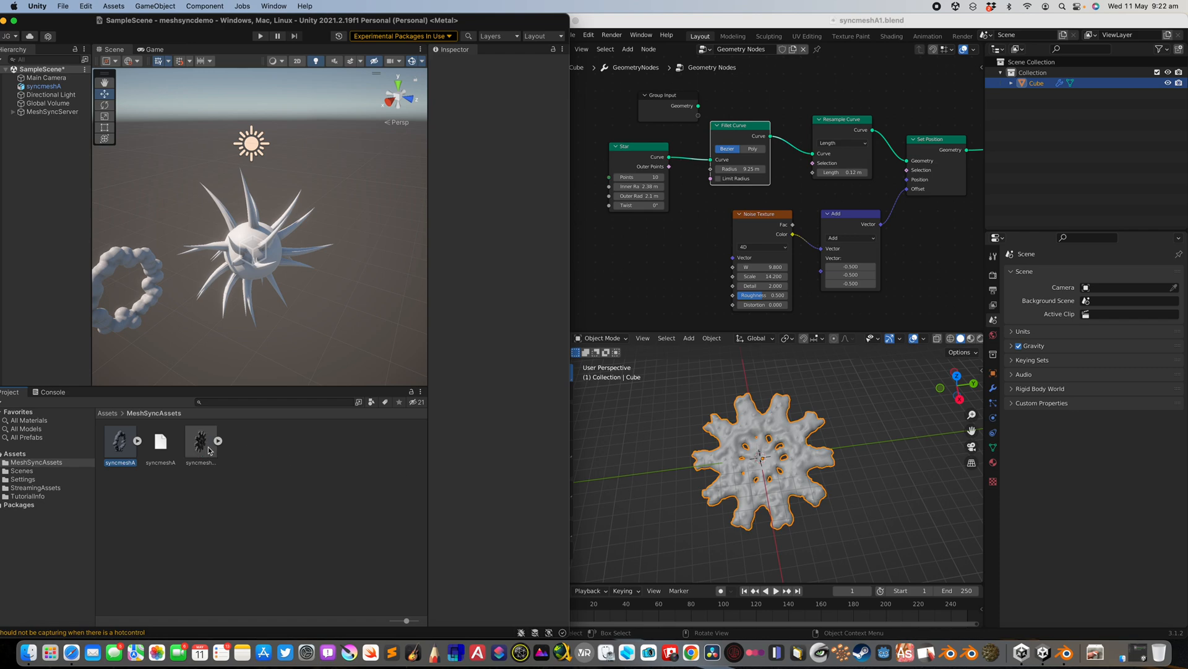
pyautogui.moveTo(200, 446); pyautogui.dragTo(335, 259)
pyautogui.scroll(-3, 335, 258)
# Switch to Blender, clear the star object's location and rotation, and save the file
pyautogui.moveTo(752, 446); pyautogui.dragTo(758, 438, button='middle')
pyautogui.hotkey('alt', 'g')
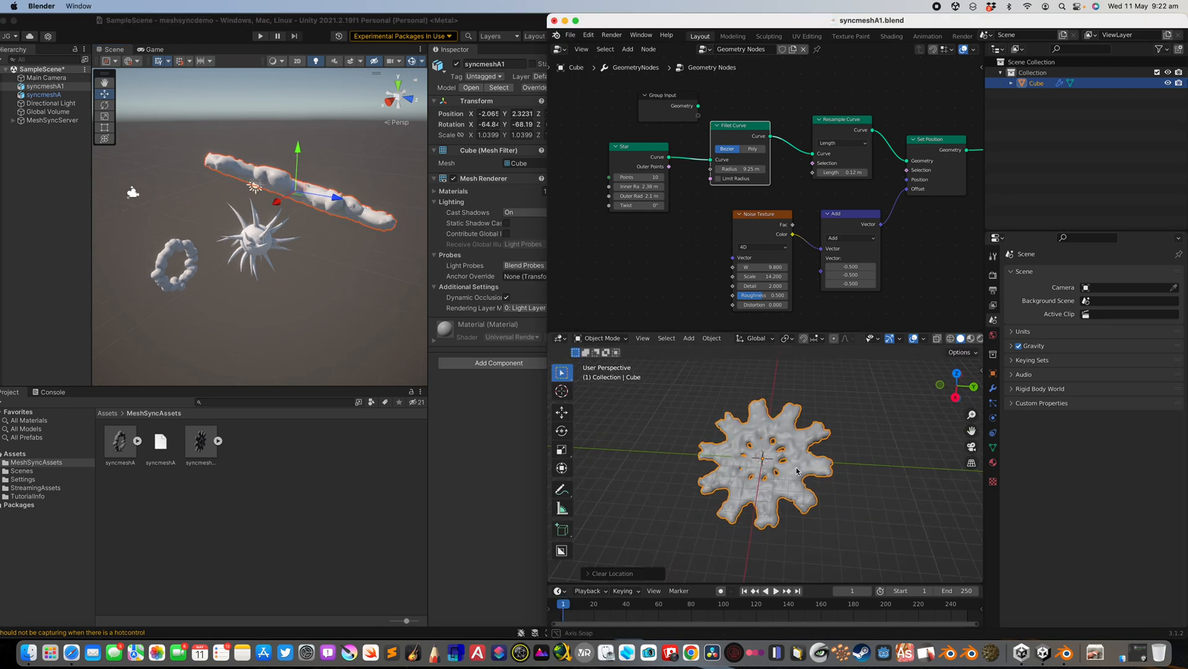
pyautogui.hotkey('alt', 'r')
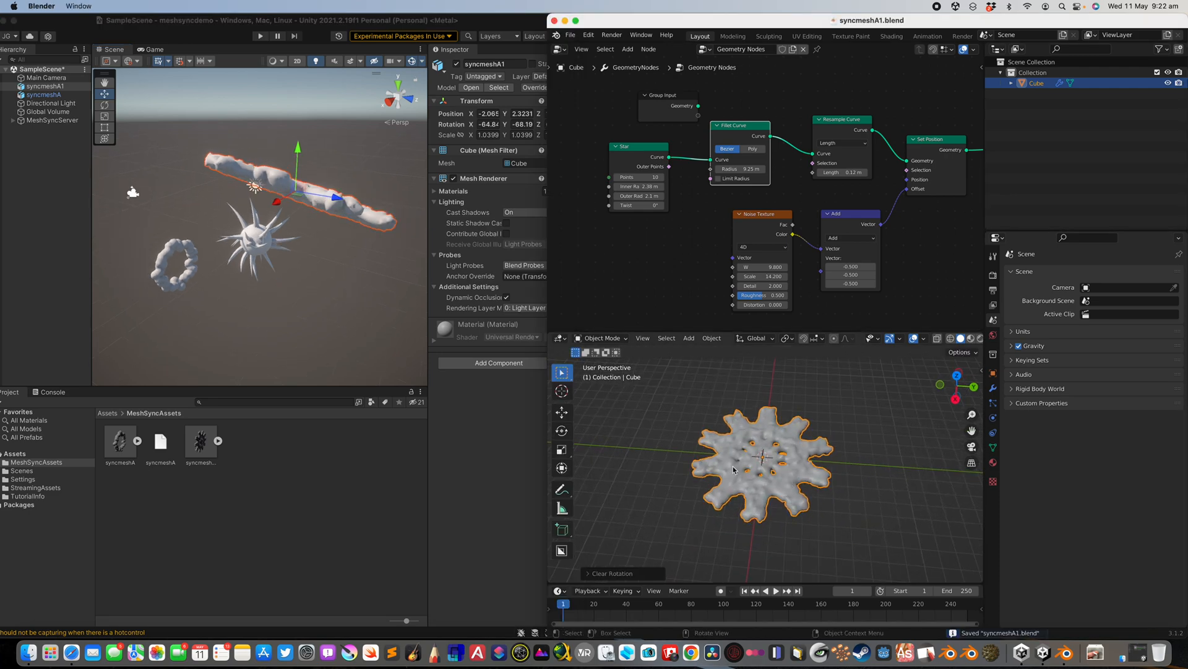
# Switch to Unity and rotate the syncmeshA1 object so its flat star face shows, and deselect it
pyautogui.click(300, 314)
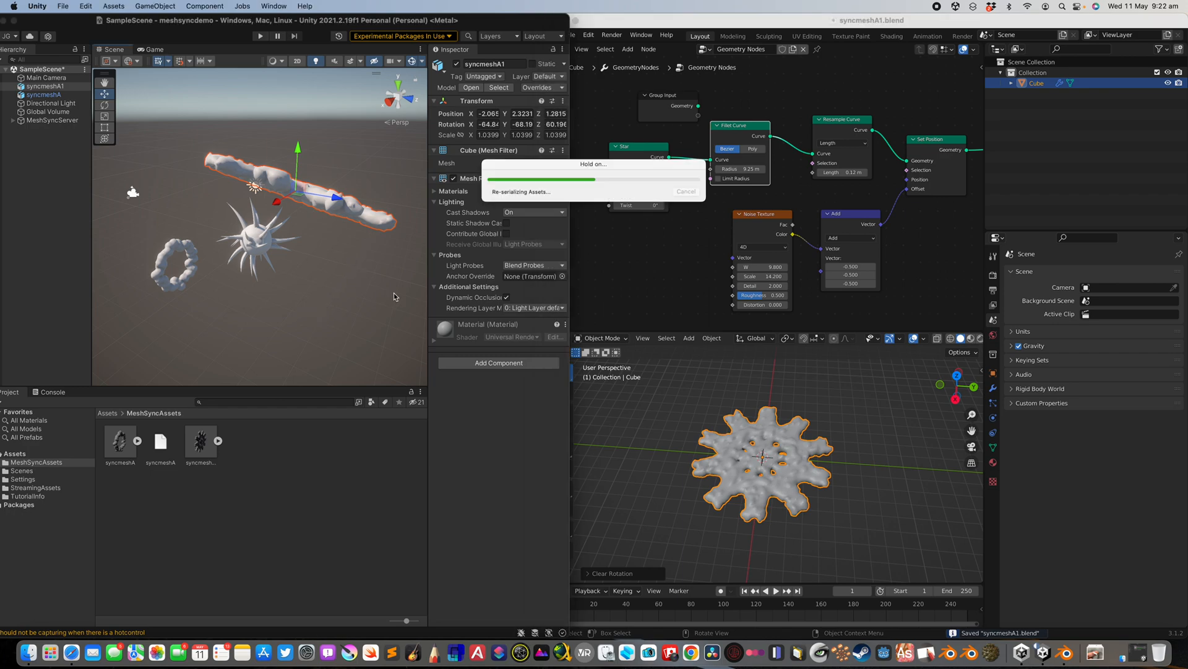
pyautogui.moveTo(349, 293); pyautogui.dragTo(296, 305, button='middle')
pyautogui.moveTo(226, 214); pyautogui.dragTo(303, 194, button='middle')
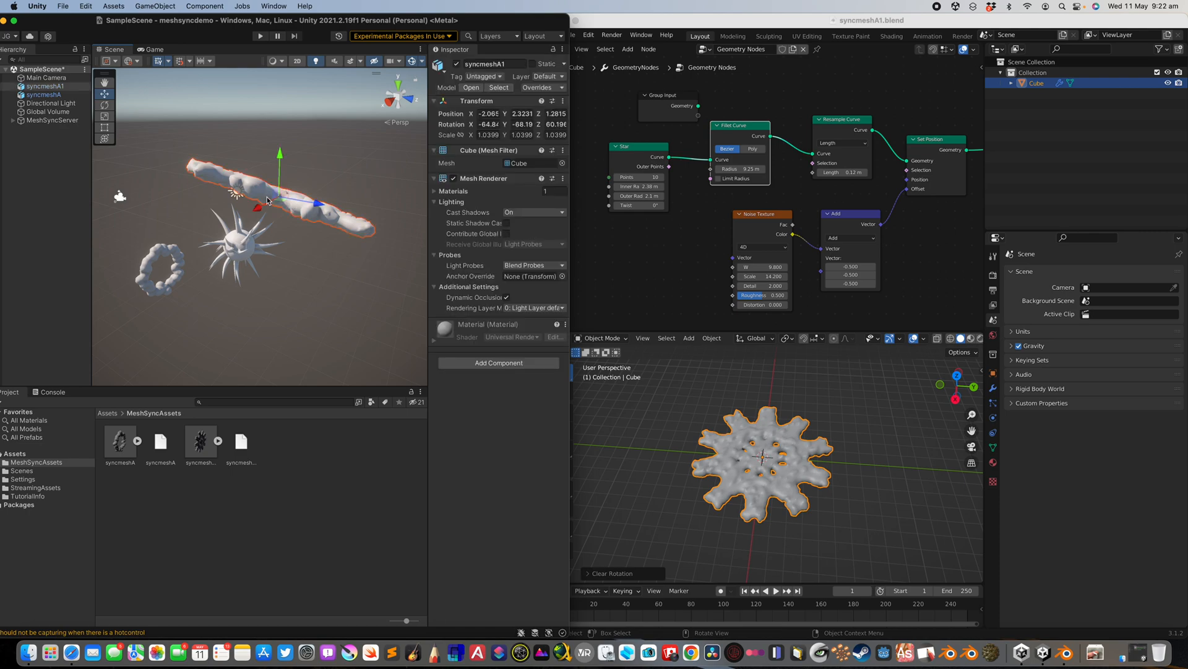
pyautogui.press('e')
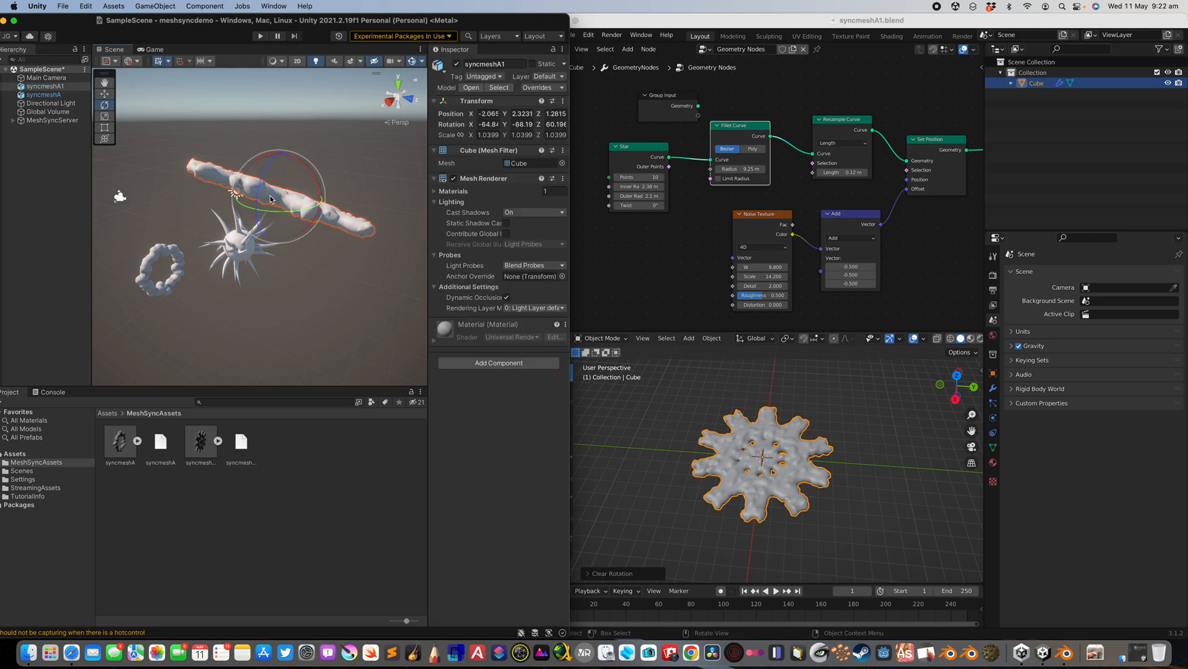
pyautogui.moveTo(262, 193)
pyautogui.mouseDown()
pyautogui.moveTo(297, 185)
pyautogui.moveTo(284, 188)
pyautogui.mouseUp()
pyautogui.click(271, 441)
# Switch to Blender, save the star file, and save it as a new file named syncmeshA2.blend in the MeshSyncAssets folder
pyautogui.click(854, 428)
pyautogui.moveTo(854, 427); pyautogui.dragTo(785, 435, button='middle')
pyautogui.press('super+s')
pyautogui.click(799, 441)
pyautogui.click(570, 36)
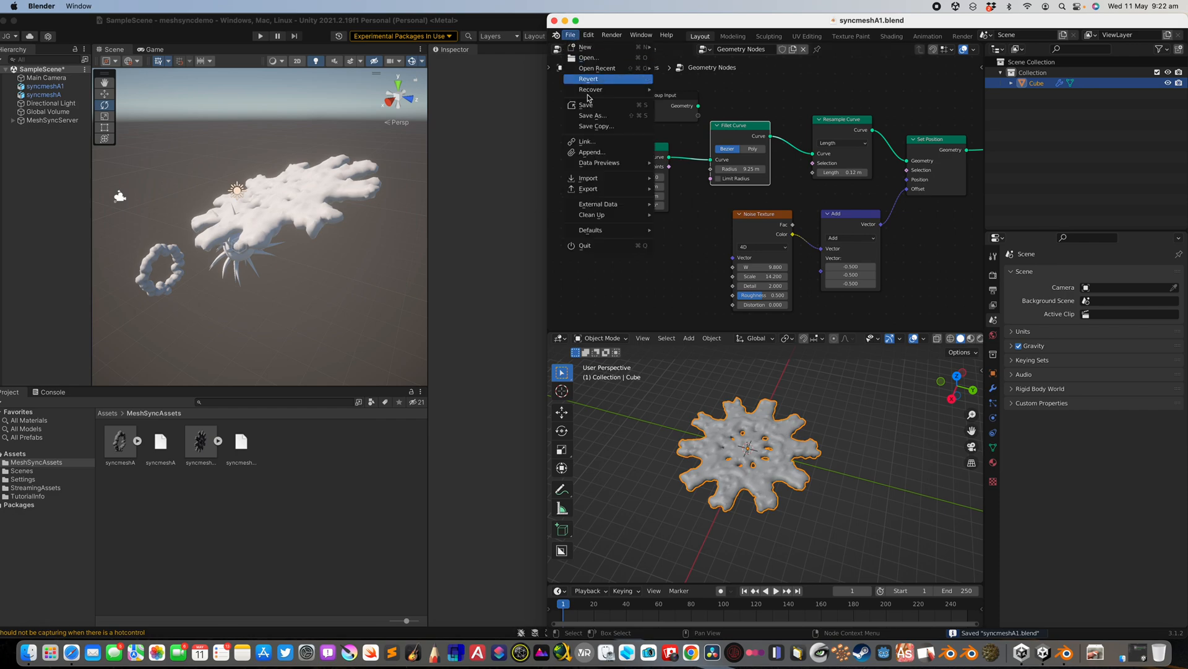
pyautogui.click(595, 118)
pyautogui.click(1006, 567)
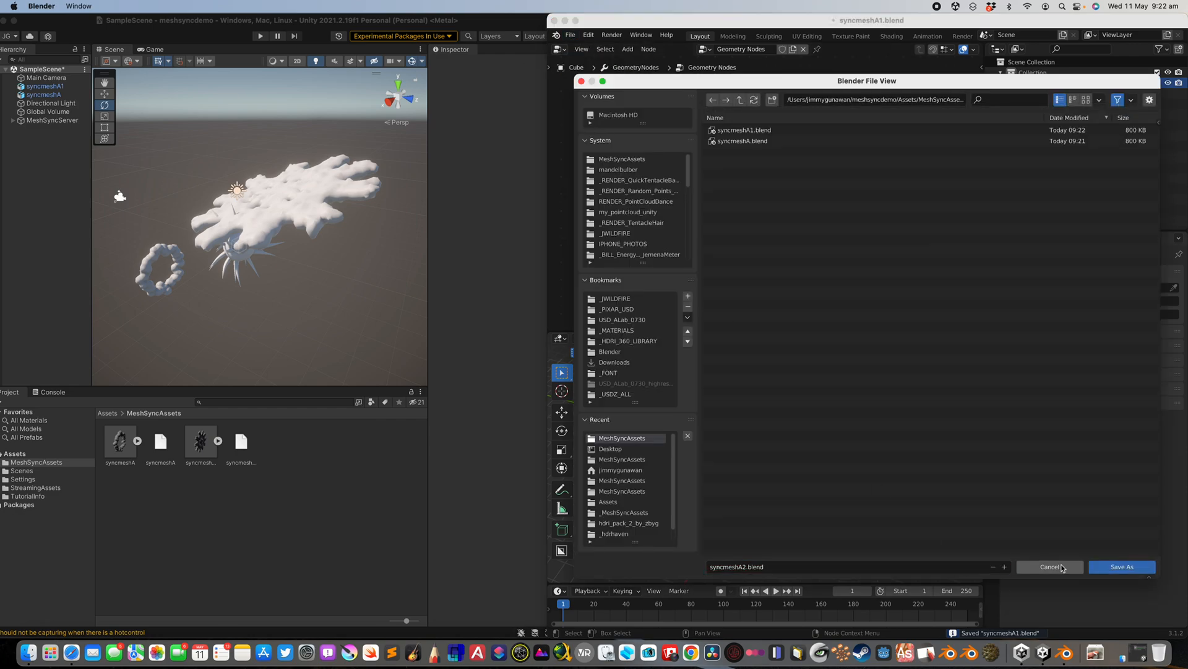
pyautogui.click(1095, 568)
# Set the star's inner radius to about 3.56 m, the fillet radius to 5.63 m and the resample length to 0.21 m
pyautogui.scroll(1, 662, 229)
pyautogui.click(641, 155)
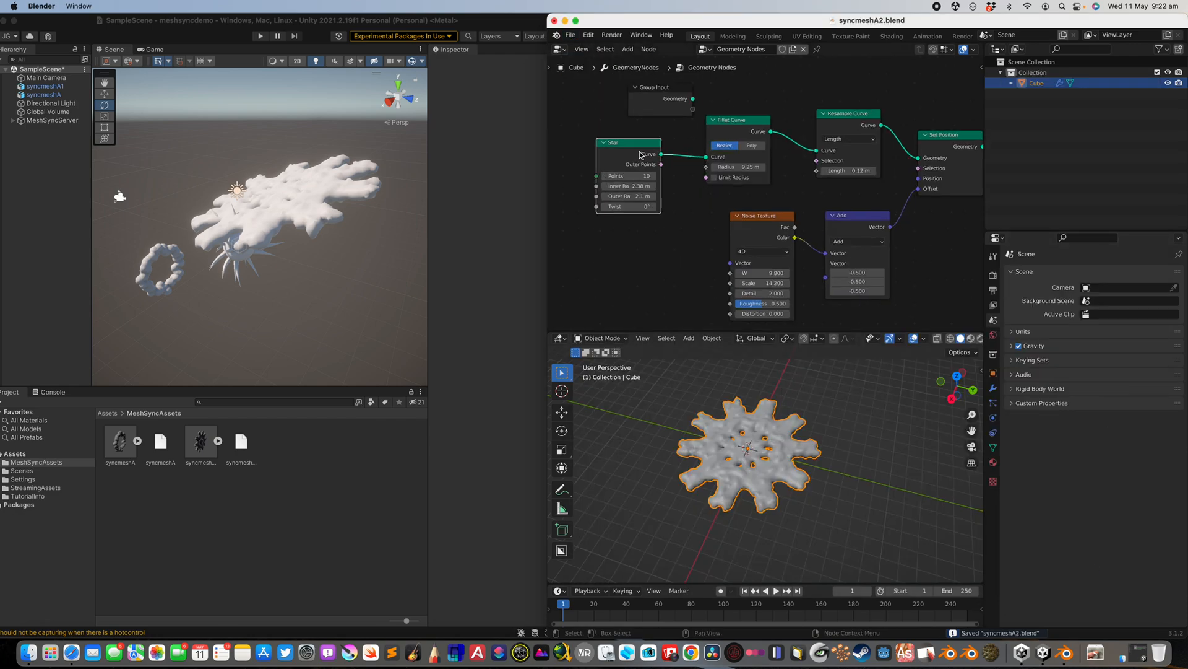
pyautogui.moveTo(629, 185)
pyautogui.mouseDown()
pyautogui.moveTo(657, 186)
pyautogui.moveTo(644, 196)
pyautogui.moveTo(637, 186)
pyautogui.mouseUp()
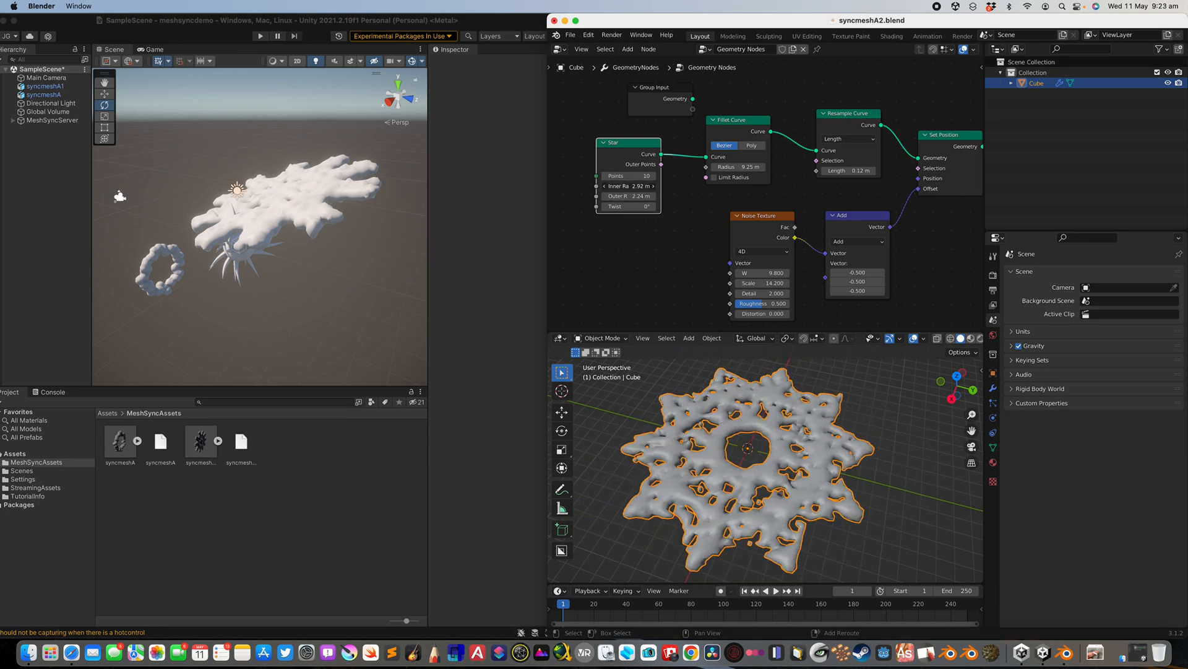
pyautogui.moveTo(740, 166); pyautogui.dragTo(785, 167)
pyautogui.moveTo(641, 186)
pyautogui.mouseDown()
pyautogui.moveTo(681, 186)
pyautogui.moveTo(645, 196)
pyautogui.mouseUp()
pyautogui.moveTo(849, 171); pyautogui.dragTo(855, 171)
# Set the Star node's outer radius to about 2.86 m and its number of points to 8
pyautogui.moveTo(641, 196); pyautogui.dragTo(657, 177)
pyautogui.click(628, 177)
pyautogui.write('5')
pyautogui.press('Return')
pyautogui.click(654, 177)
pyautogui.click(655, 177)
pyautogui.click(654, 177)
pyautogui.scroll(4, 815, 455)
pyautogui.moveTo(786, 427)
pyautogui.mouseDown(button='middle')
pyautogui.moveTo(785, 445)
pyautogui.moveTo(782, 427)
pyautogui.mouseUp(button='middle')
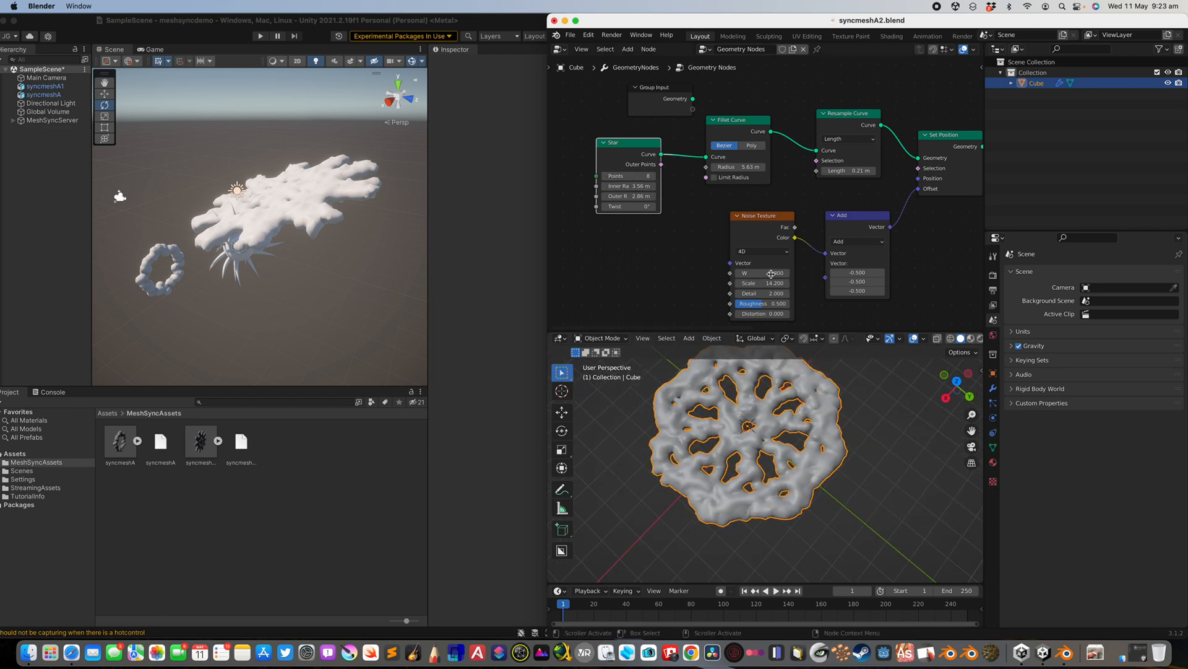
# Set the Noise Texture's W to 17 and scale to 14.12, and shift it and the Add node leftwards in the node layout
pyautogui.moveTo(768, 273)
pyautogui.mouseDown()
pyautogui.moveTo(779, 272)
pyautogui.moveTo(762, 282)
pyautogui.mouseUp()
pyautogui.moveTo(765, 234); pyautogui.dragTo(728, 234)
pyautogui.moveTo(846, 223); pyautogui.dragTo(813, 213)
# Insert a Vector Math node set to Scale with factor 1.6 between the Add and Set Position nodes, and save the file
pyautogui.moveTo(913, 248); pyautogui.dragTo(785, 253, button='middle')
pyautogui.hotkey('shift', 'a')
pyautogui.write('svec')
pyautogui.press('Down')
pyautogui.press('Return')
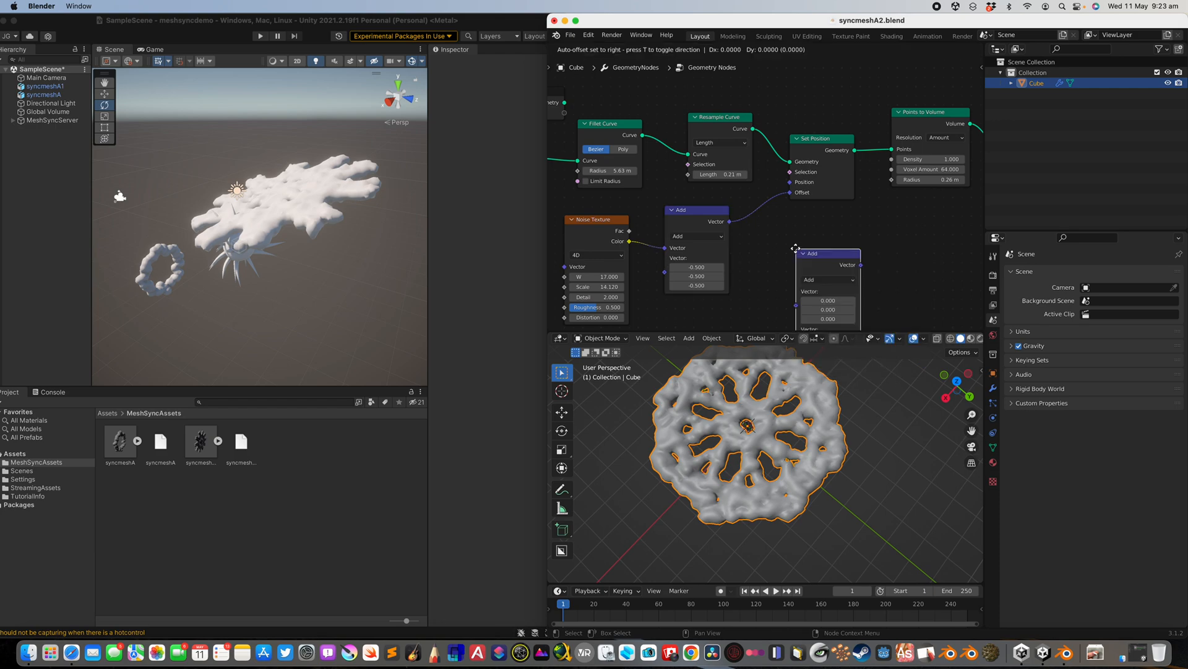
pyautogui.click(768, 199)
pyautogui.click(793, 223)
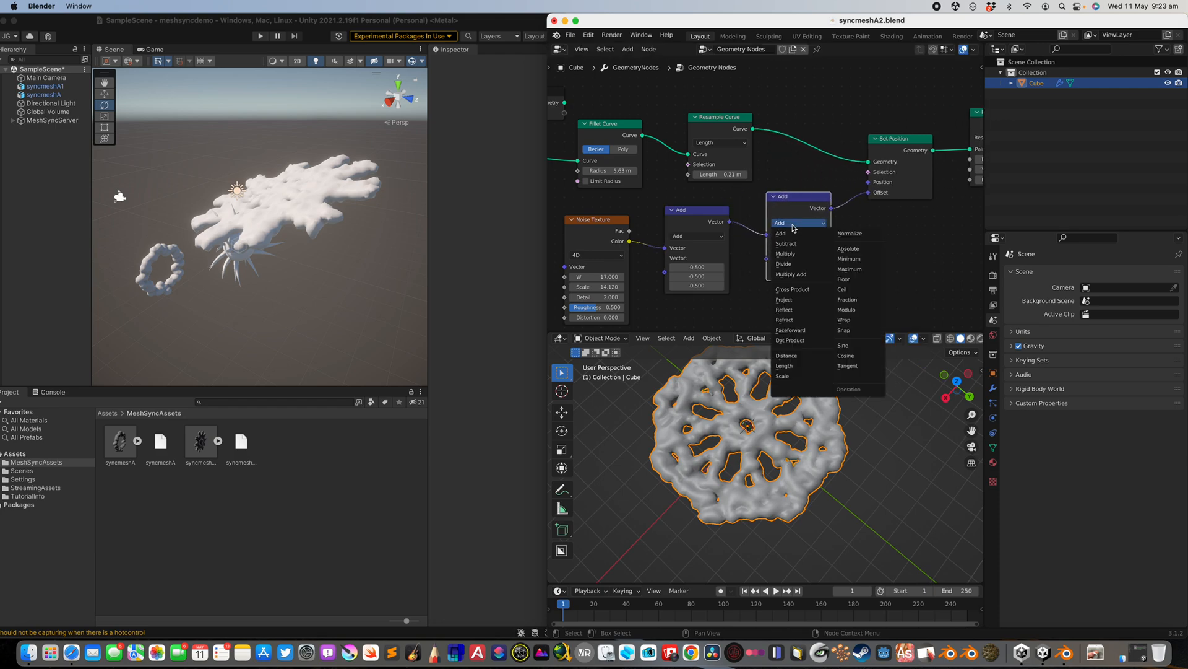
pyautogui.click(785, 375)
pyautogui.moveTo(793, 246)
pyautogui.mouseDown()
pyautogui.moveTo(833, 246)
pyautogui.moveTo(816, 245)
pyautogui.mouseUp()
pyautogui.moveTo(856, 518); pyautogui.dragTo(875, 480, button='middle')
pyautogui.press('super+s')
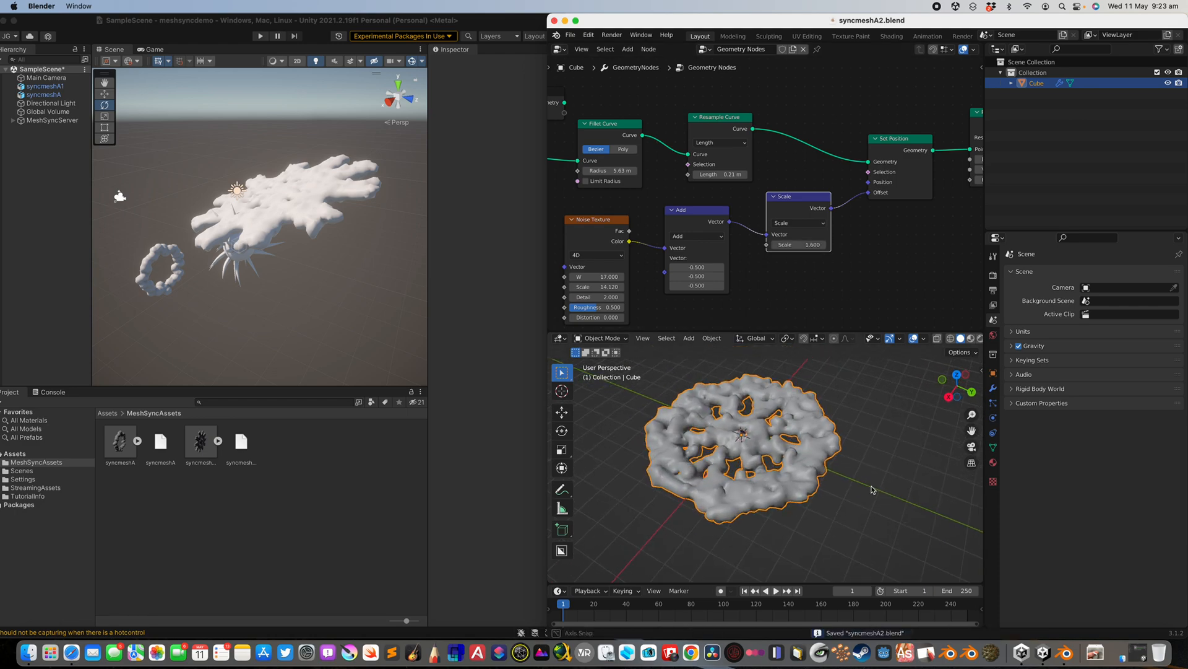
# Switch to Unity and place the imported syncmeshA2 asset in the scene below the star-shaped mesh
pyautogui.click(293, 461)
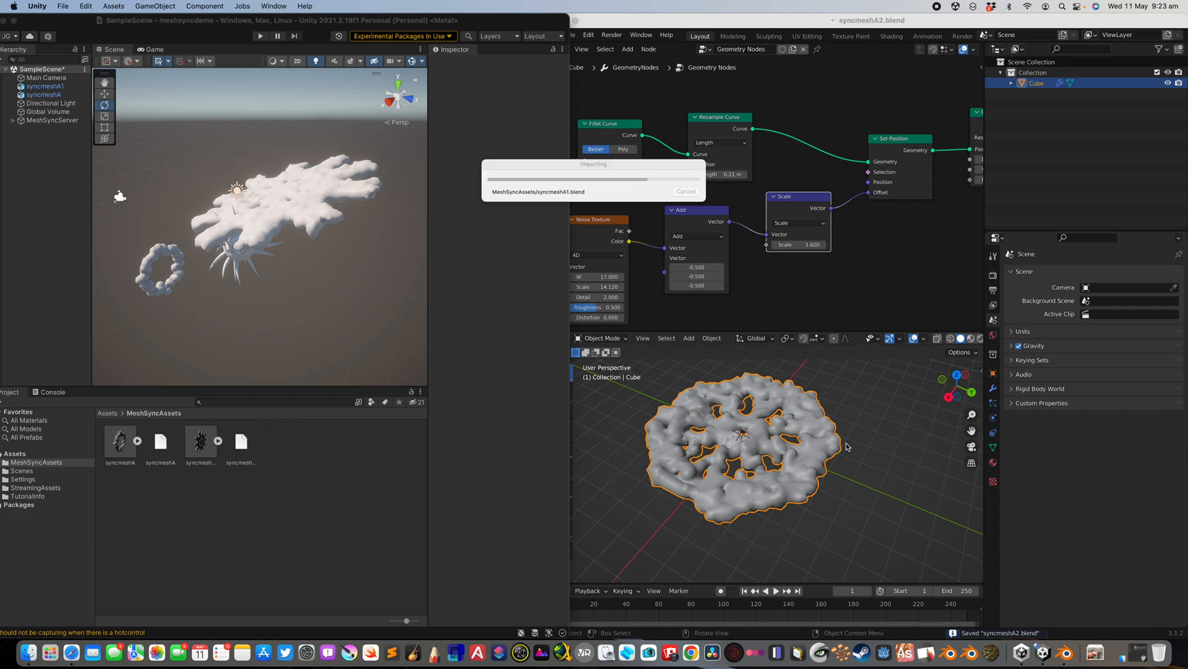
pyautogui.moveTo(845, 446); pyautogui.dragTo(832, 452, button='middle')
pyautogui.click(819, 335)
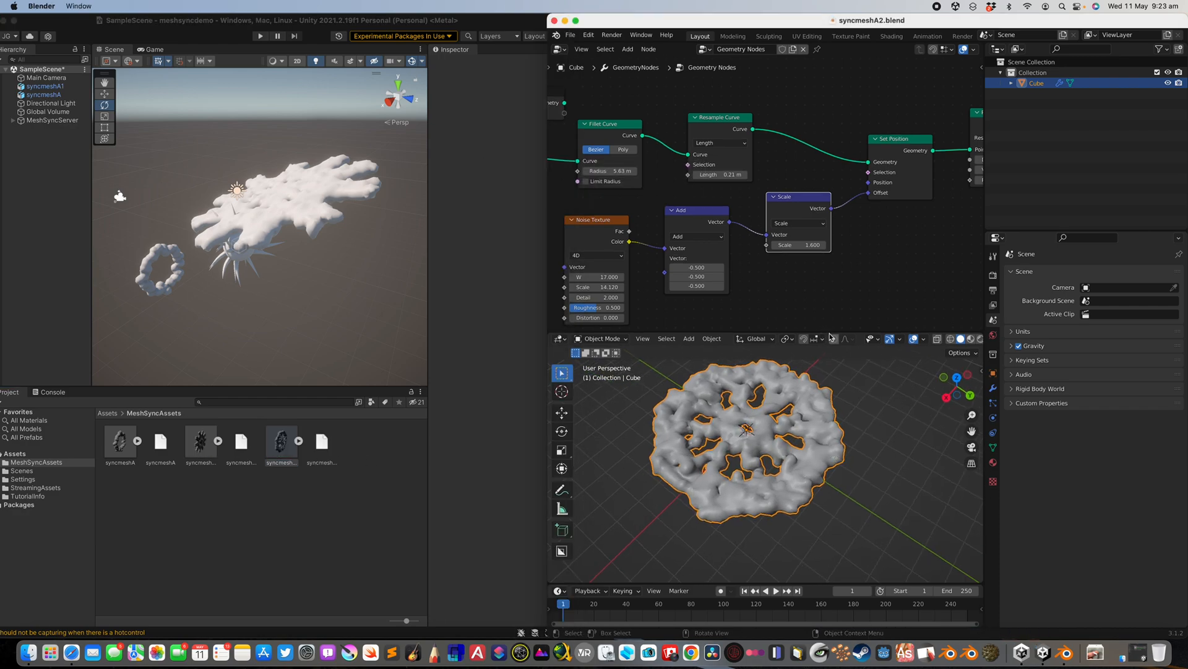
pyautogui.moveTo(826, 332); pyautogui.dragTo(830, 343, button='middle')
pyautogui.click(341, 281)
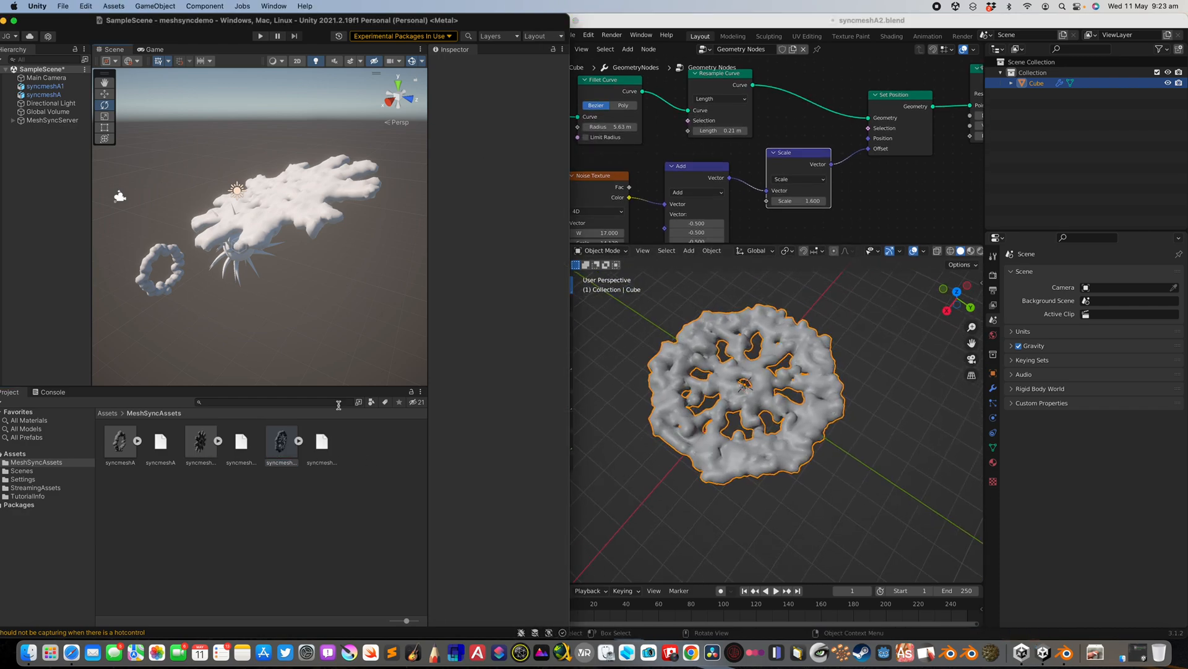
pyautogui.moveTo(279, 446); pyautogui.dragTo(317, 308)
pyautogui.scroll(-3, 314, 272)
pyautogui.click(308, 215)
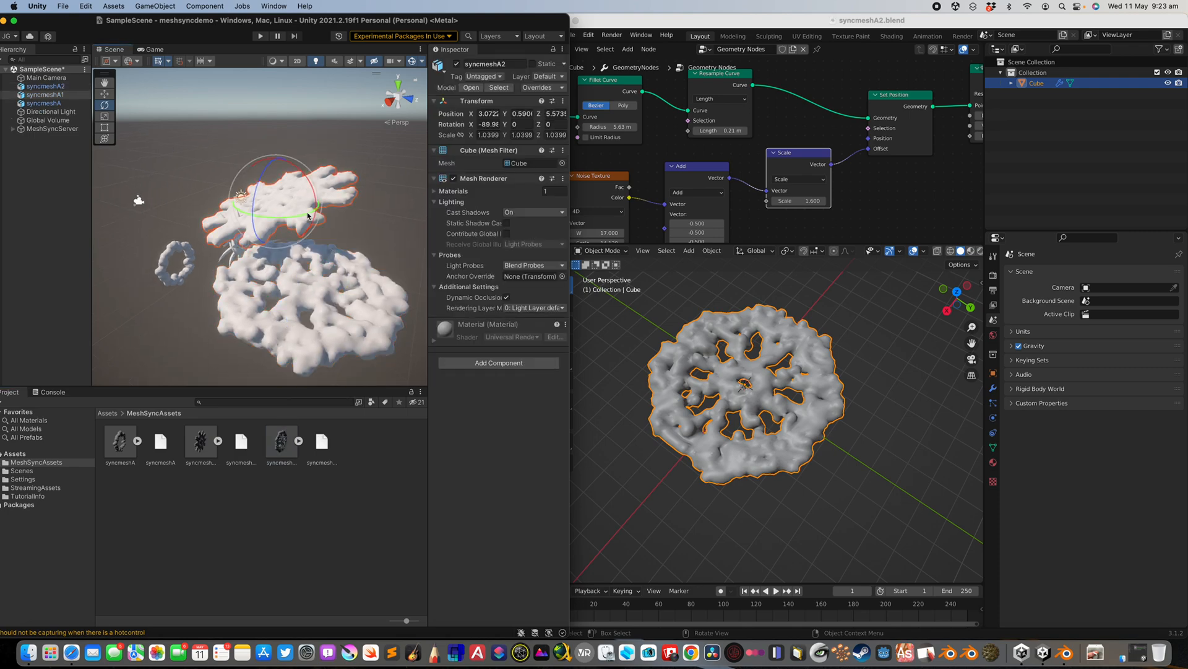
pyautogui.moveTo(278, 263); pyautogui.dragTo(256, 295, button='right')
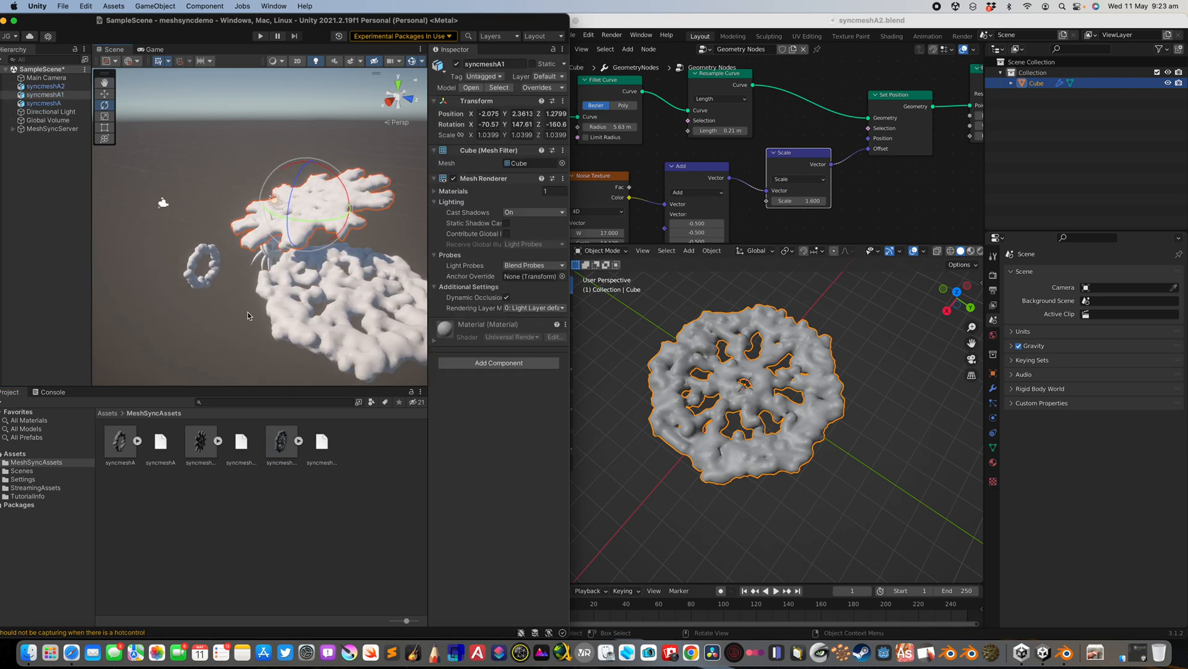
# Switch to Blender and start a new General file
pyautogui.moveTo(703, 369); pyautogui.dragTo(736, 380, button='middle')
pyautogui.moveTo(575, 16); pyautogui.dragTo(552, 20)
pyautogui.click(570, 35)
pyautogui.moveTo(596, 50)
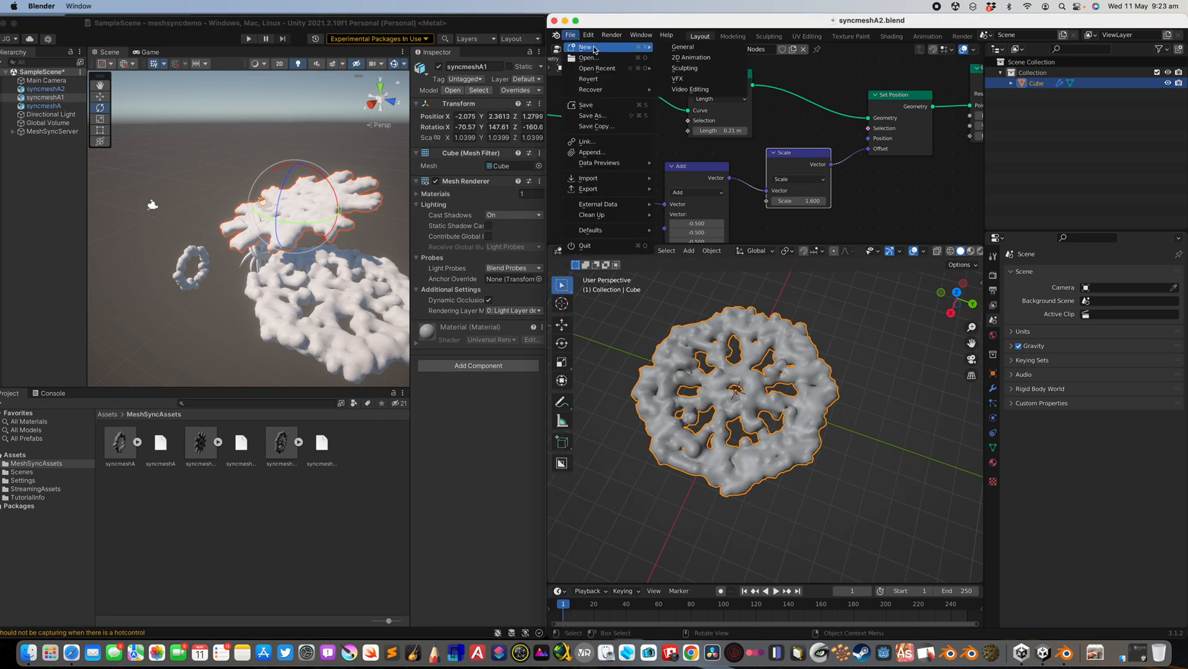
pyautogui.click(677, 47)
pyautogui.scroll(5, 794, 281)
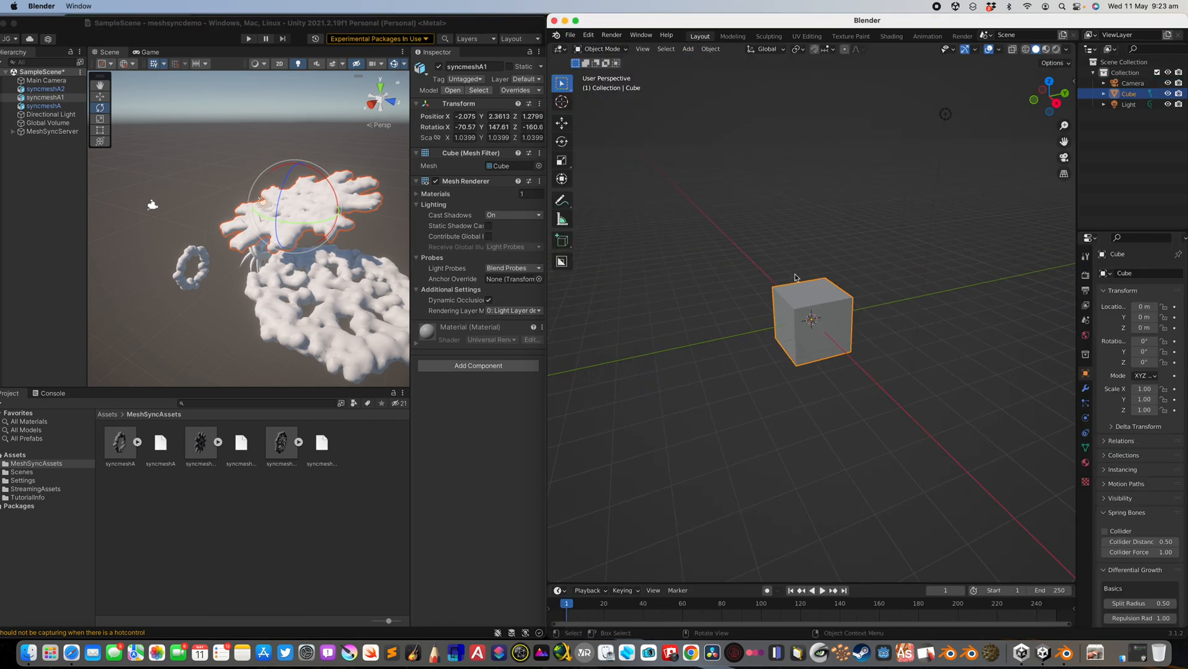
# Duplicate the default cube twice along the Y axis to make a row of three cubes
pyautogui.moveTo(810, 270); pyautogui.dragTo(770, 323, button='middle')
pyautogui.hotkey('shift', 'd')
pyautogui.press('y')
pyautogui.click(854, 319)
pyautogui.hotkey('shift', 'd')
pyautogui.press('y')
pyautogui.click(922, 315)
pyautogui.keyDown('shift'); pyautogui.moveTo(848, 322); pyautogui.dragTo(765, 335, button='middle'); pyautogui.keyUp('shift')
# Give the first cube's material an orange base color and a metallic value of about 0.245, and show materials in the viewport
pyautogui.click(710, 340)
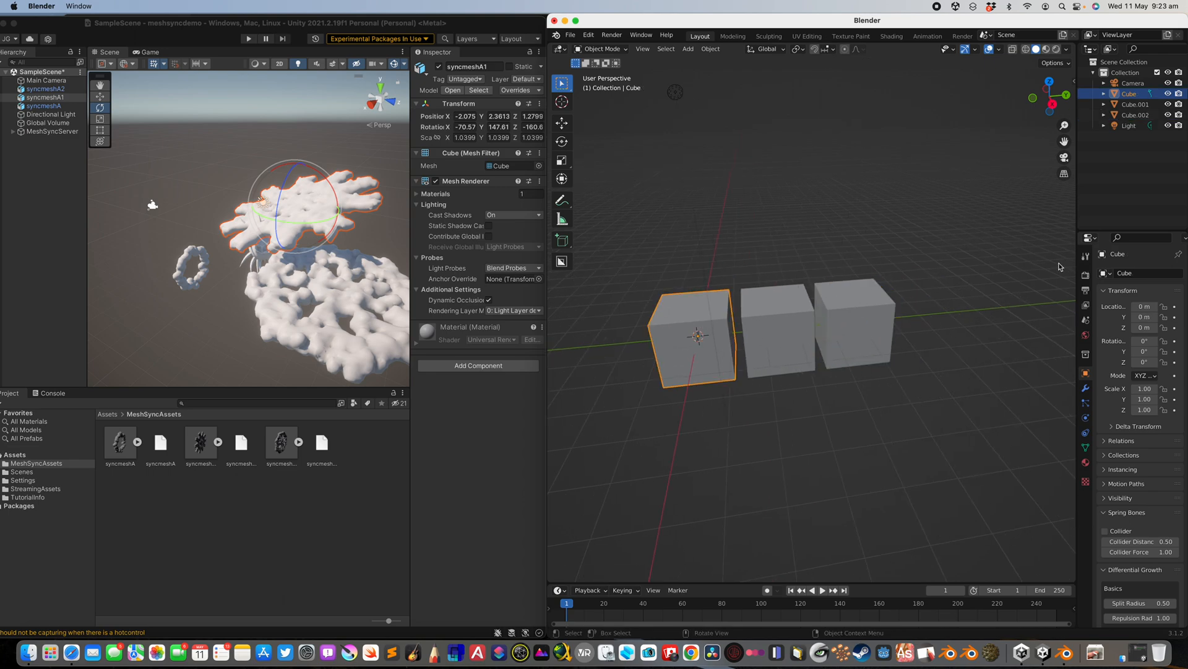
pyautogui.moveTo(1077, 211); pyautogui.dragTo(972, 214)
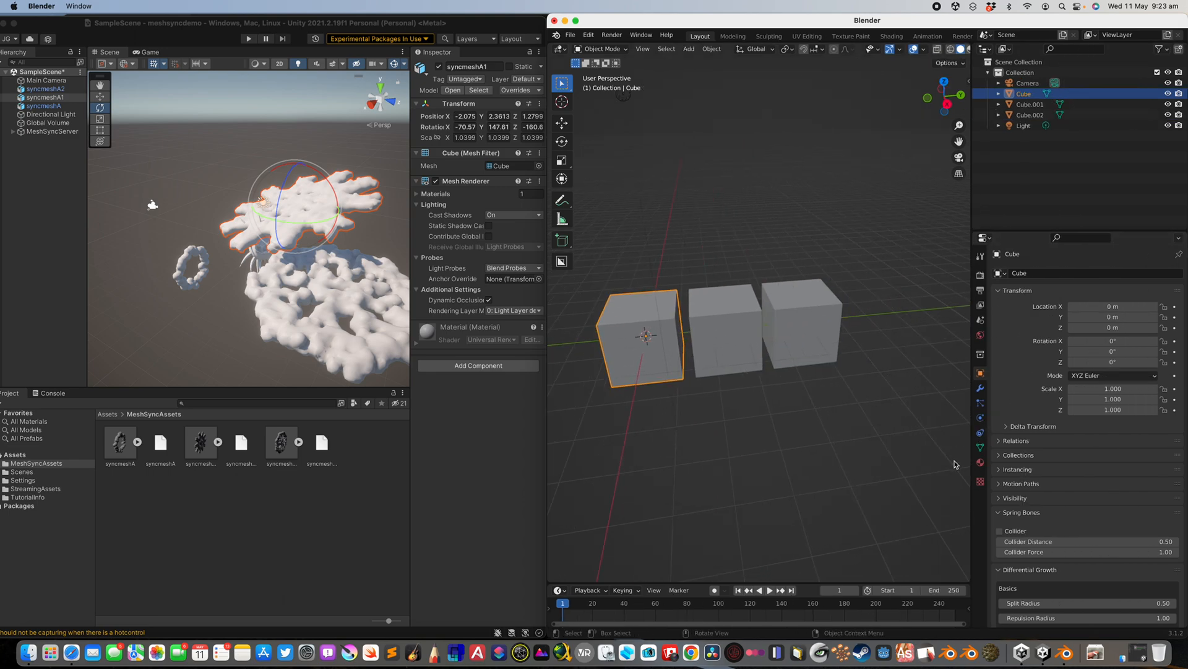
pyautogui.click(980, 462)
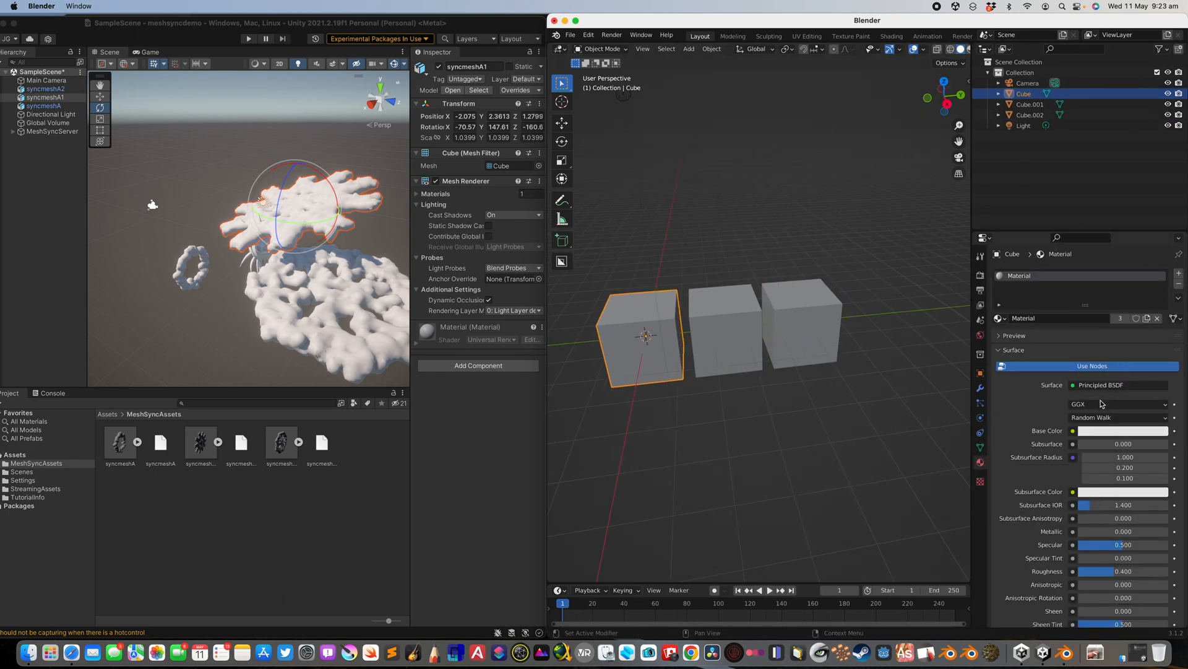
pyautogui.click(1101, 432)
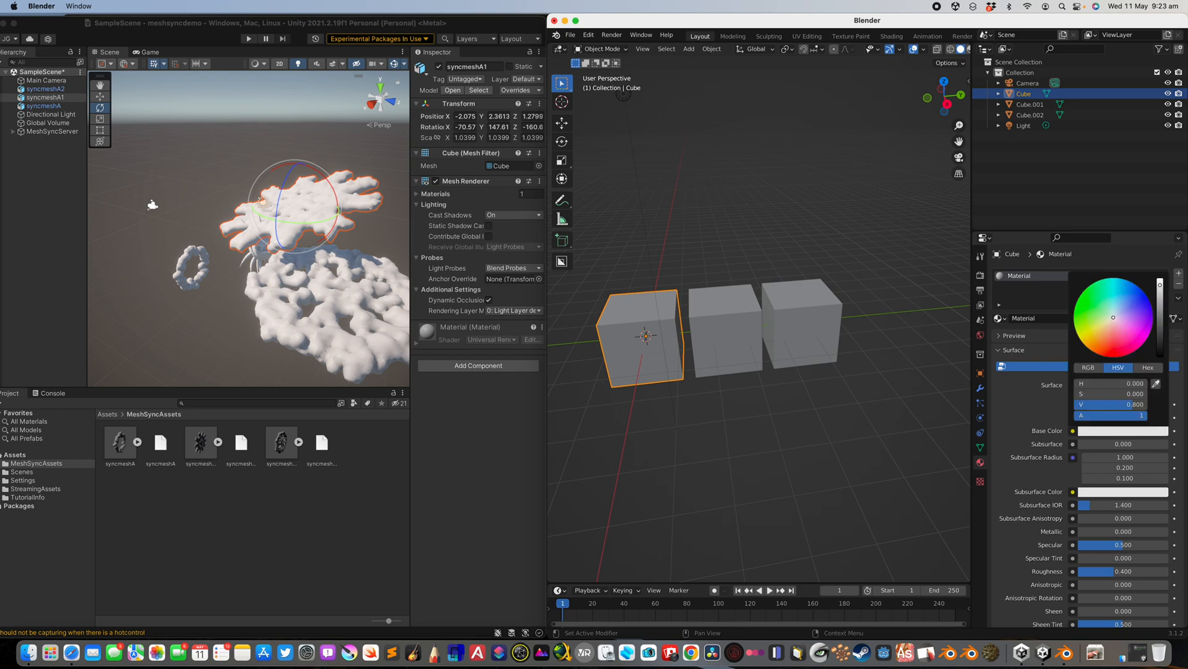
pyautogui.moveTo(1114, 318); pyautogui.dragTo(1094, 350)
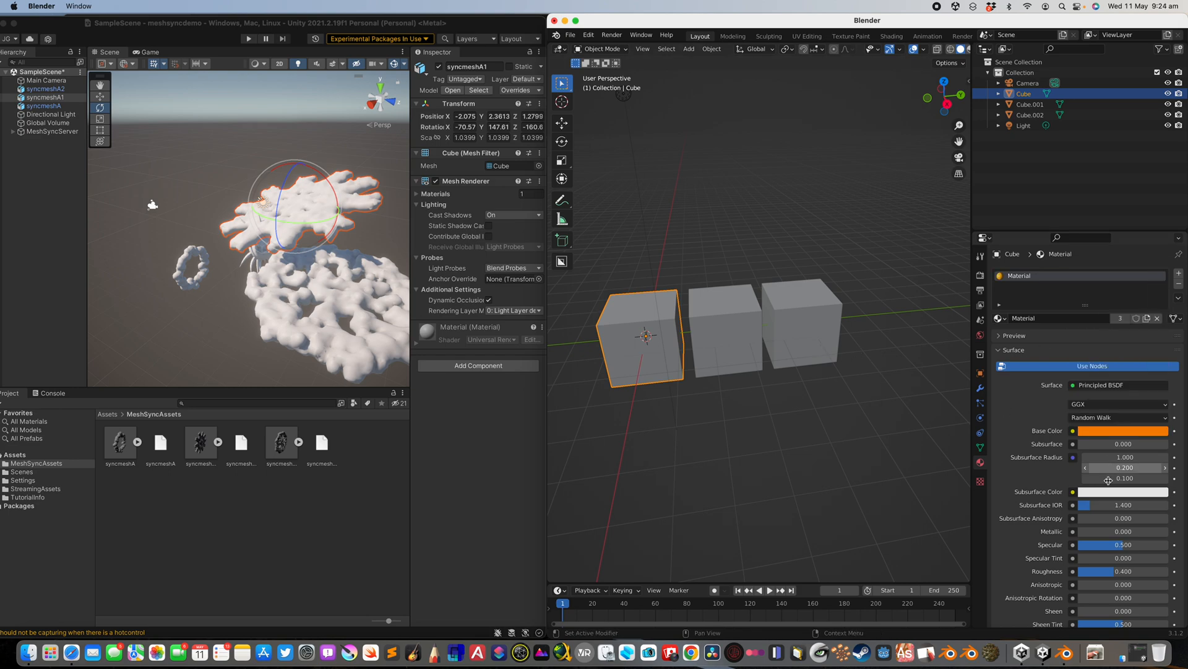
pyautogui.moveTo(1114, 531); pyautogui.dragTo(1136, 531)
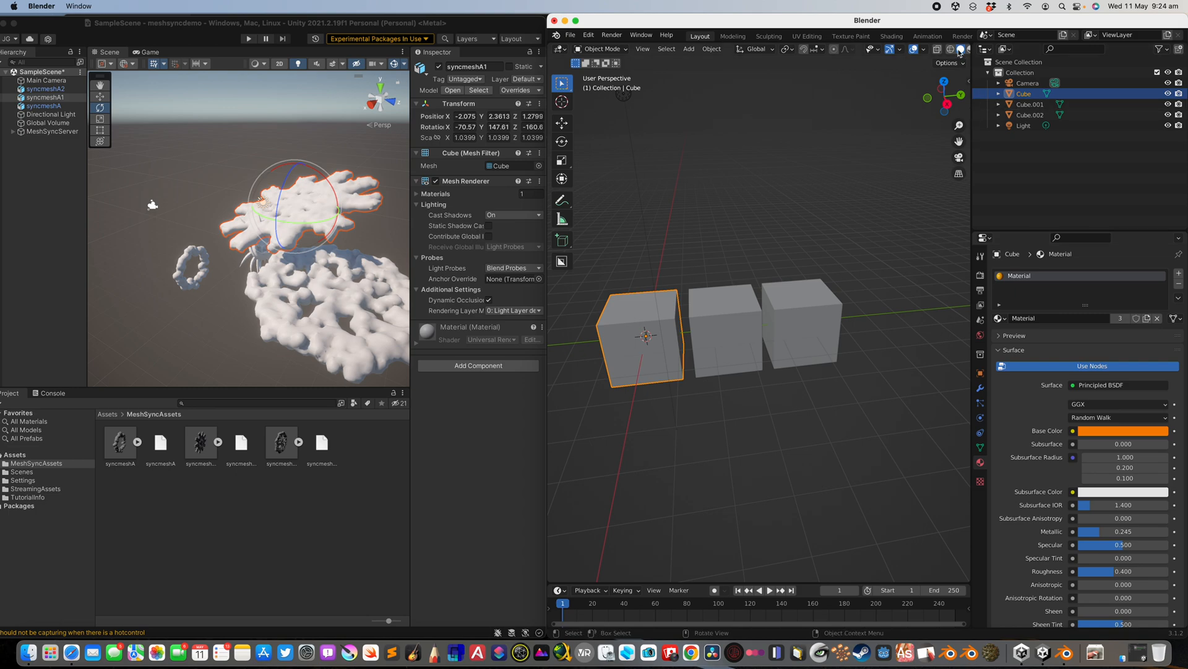
pyautogui.scroll(-2, 958, 52)
pyautogui.hscroll(3, 822, 237)
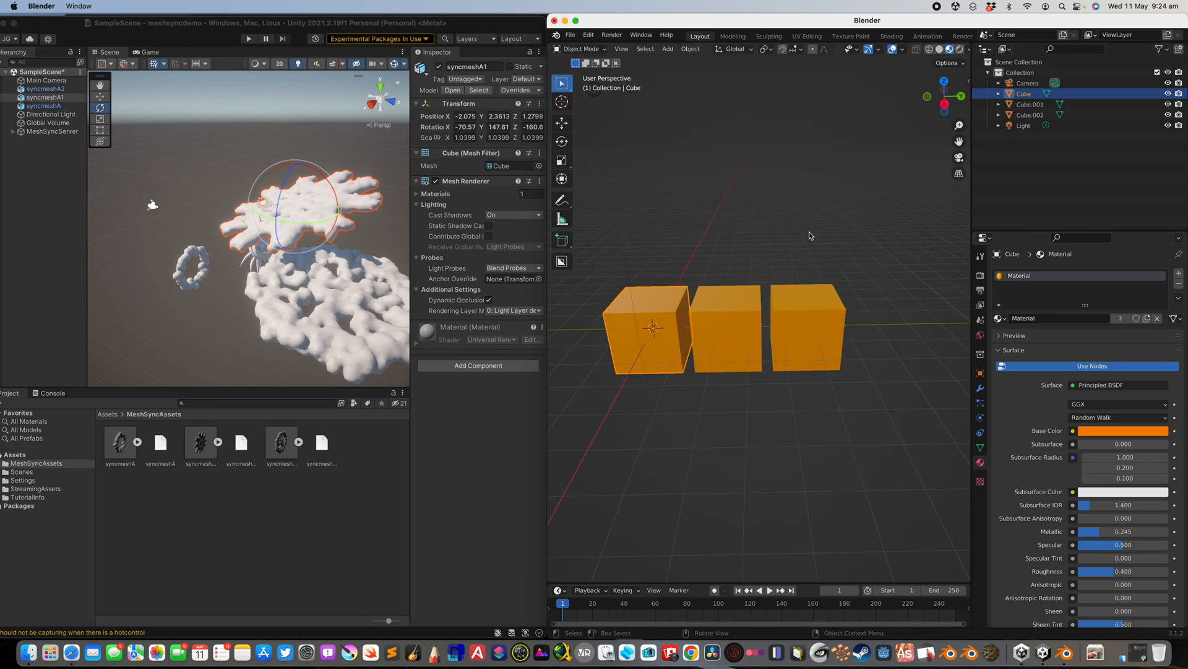
# Give the middle cube its own copy of the material with a blue base color
pyautogui.click(752, 315)
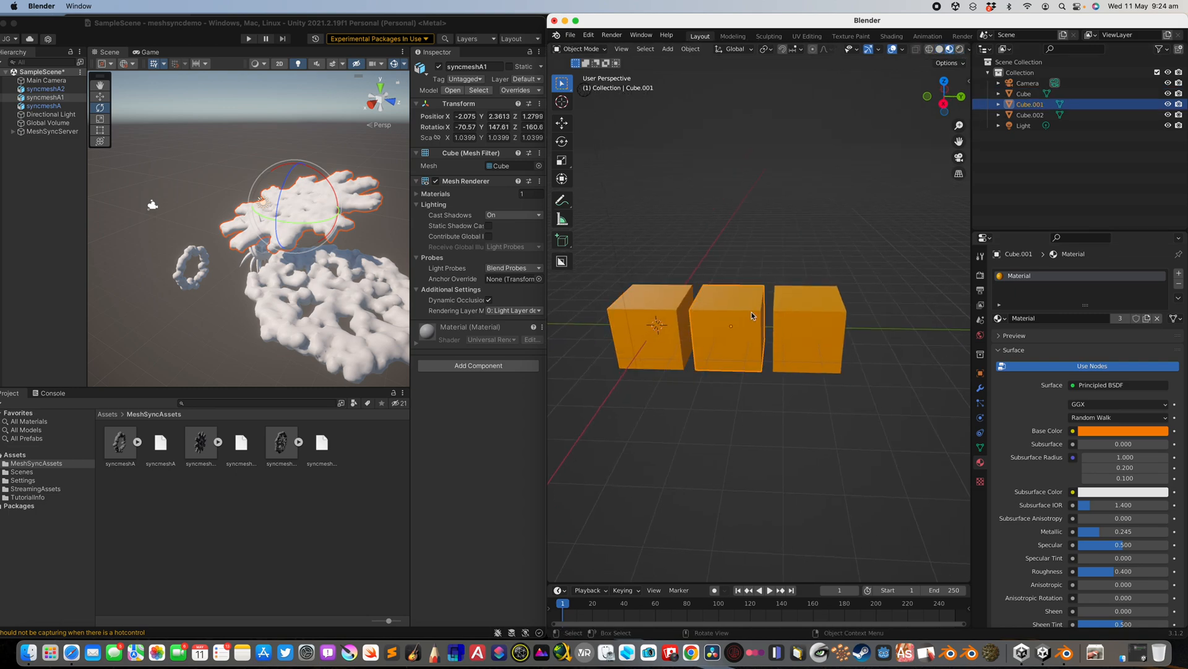
pyautogui.click(1116, 431)
pyautogui.click(1129, 301)
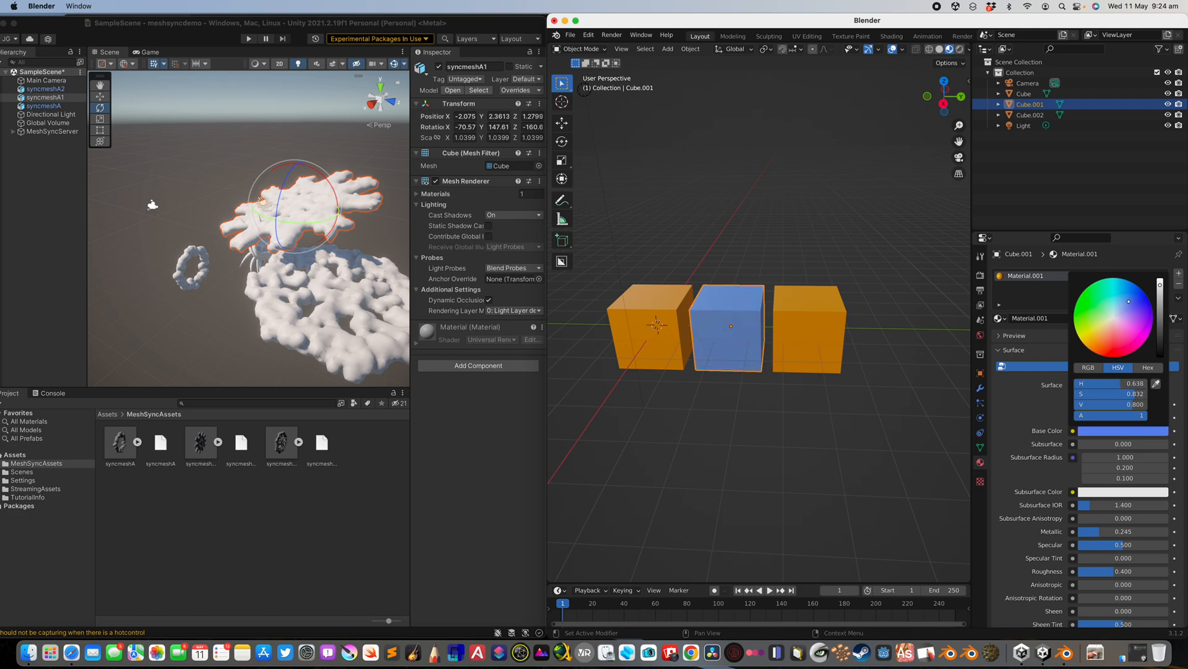
# Give the third cube its own pink material and adjust its metallic and roughness values
pyautogui.click(812, 313)
pyautogui.click(1119, 431)
pyautogui.click(1118, 338)
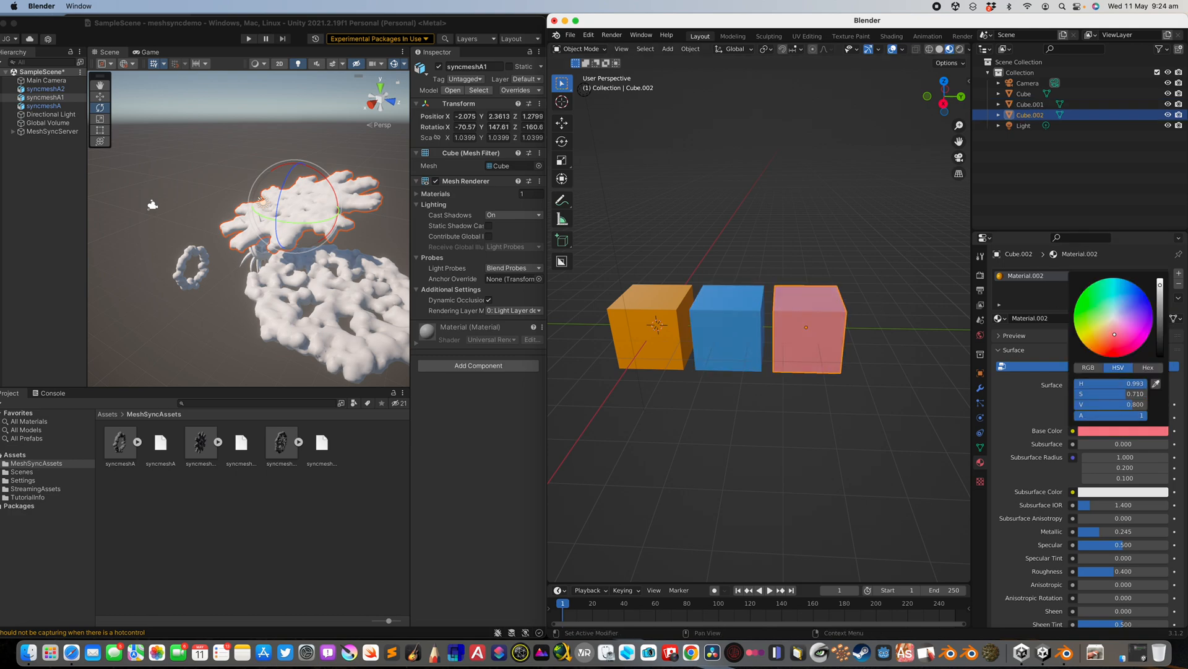
pyautogui.moveTo(1104, 531)
pyautogui.mouseDown()
pyautogui.moveTo(1103, 577)
pyautogui.moveTo(1111, 571)
pyautogui.mouseUp()
# Set the blue cube's material to a metallic value of about 0.414 and a roughness of about 0.604
pyautogui.moveTo(805, 446); pyautogui.dragTo(764, 431, button='middle')
pyautogui.click(749, 338)
pyautogui.moveTo(1103, 531)
pyautogui.mouseDown()
pyautogui.moveTo(1141, 531)
pyautogui.moveTo(1116, 531)
pyautogui.moveTo(1134, 570)
pyautogui.mouseUp()
pyautogui.moveTo(816, 396); pyautogui.dragTo(726, 248, button='middle')
# Save the three-cube scene as materials.blend in the MeshSyncAssets folder
pyautogui.click(570, 35)
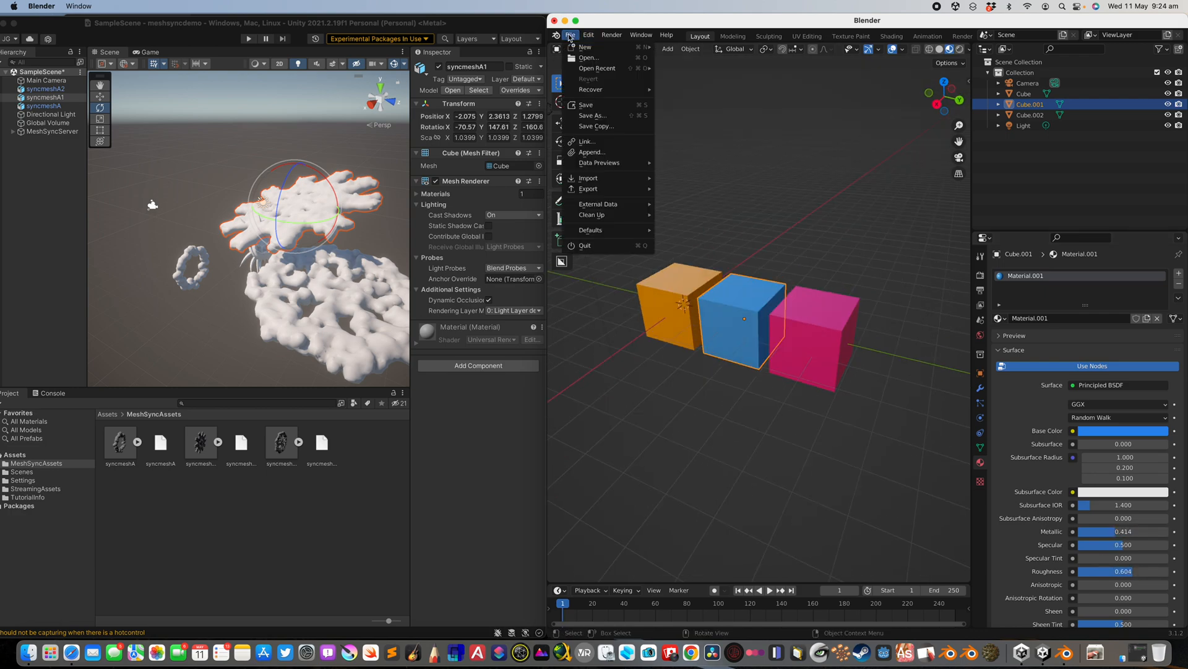
pyautogui.click(591, 116)
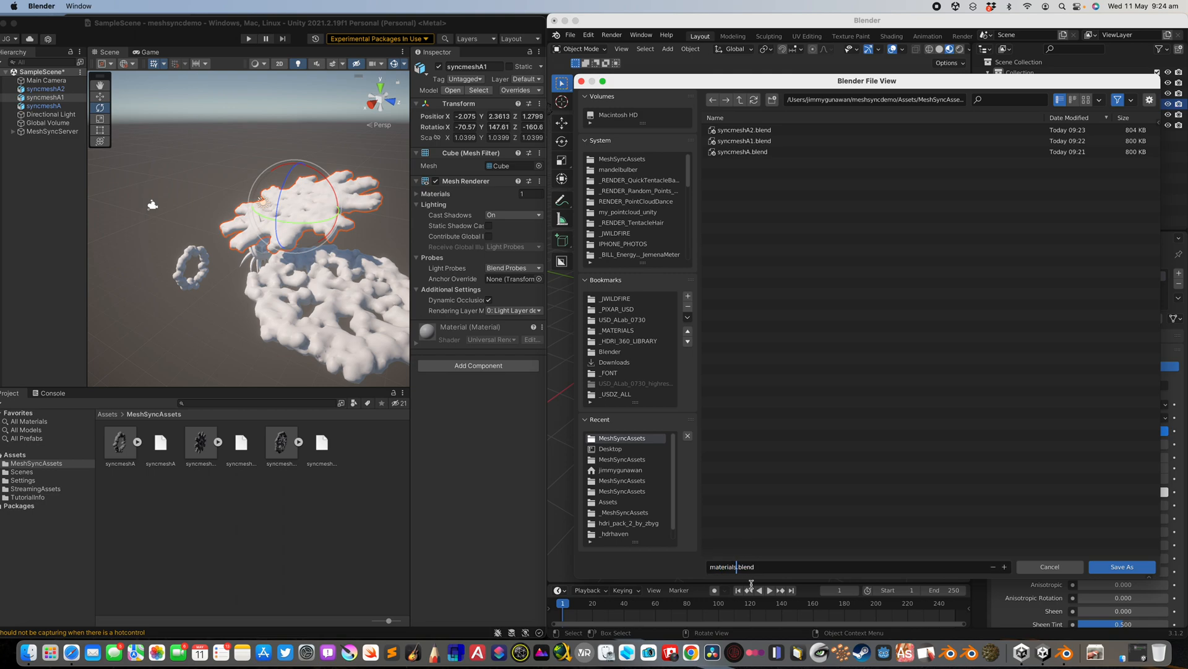
pyautogui.click(1122, 566)
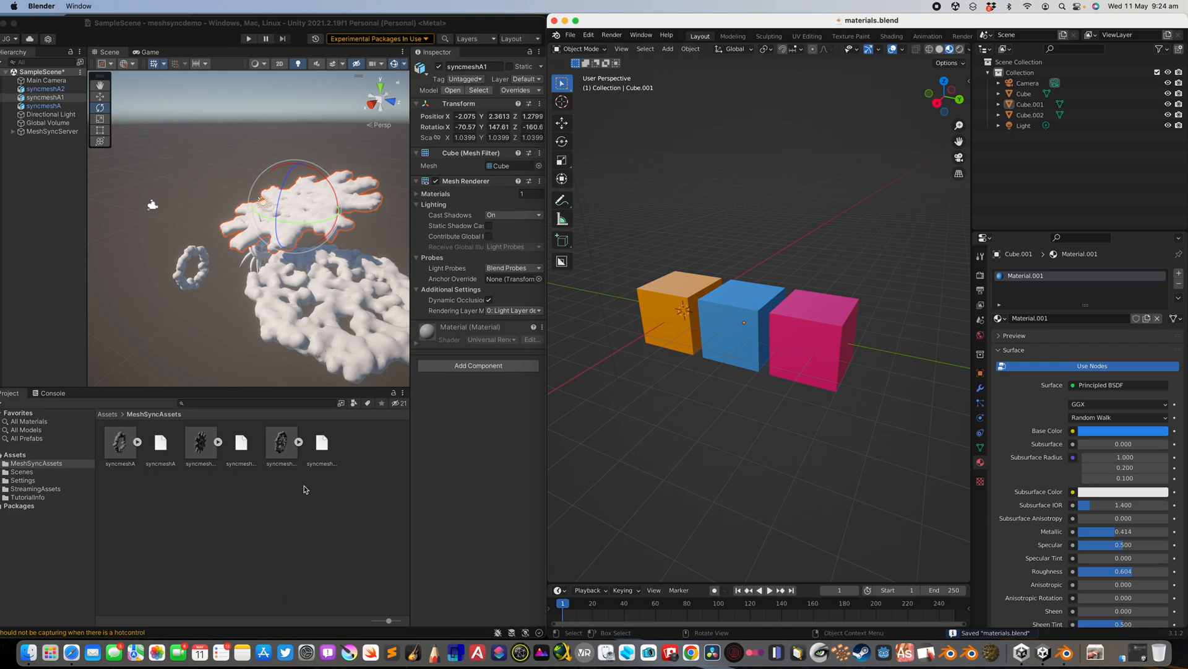
# Switch to Unity and expand the imported materials asset to show its meshes and materials
pyautogui.click(233, 475)
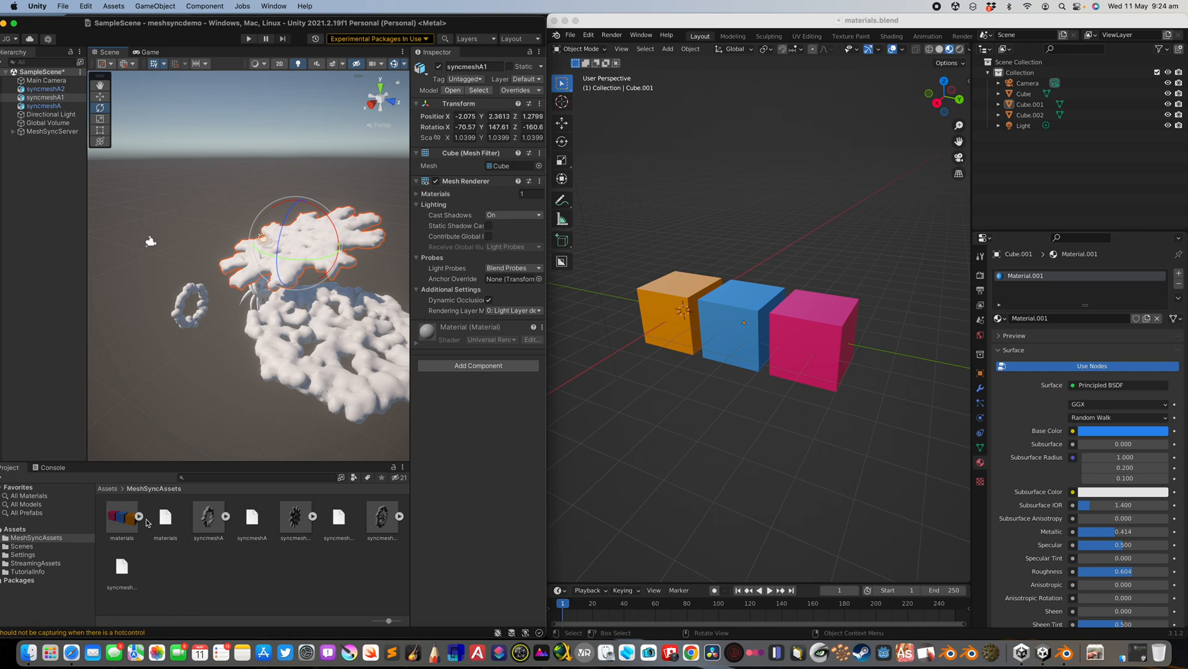
pyautogui.click(121, 515)
pyautogui.click(140, 517)
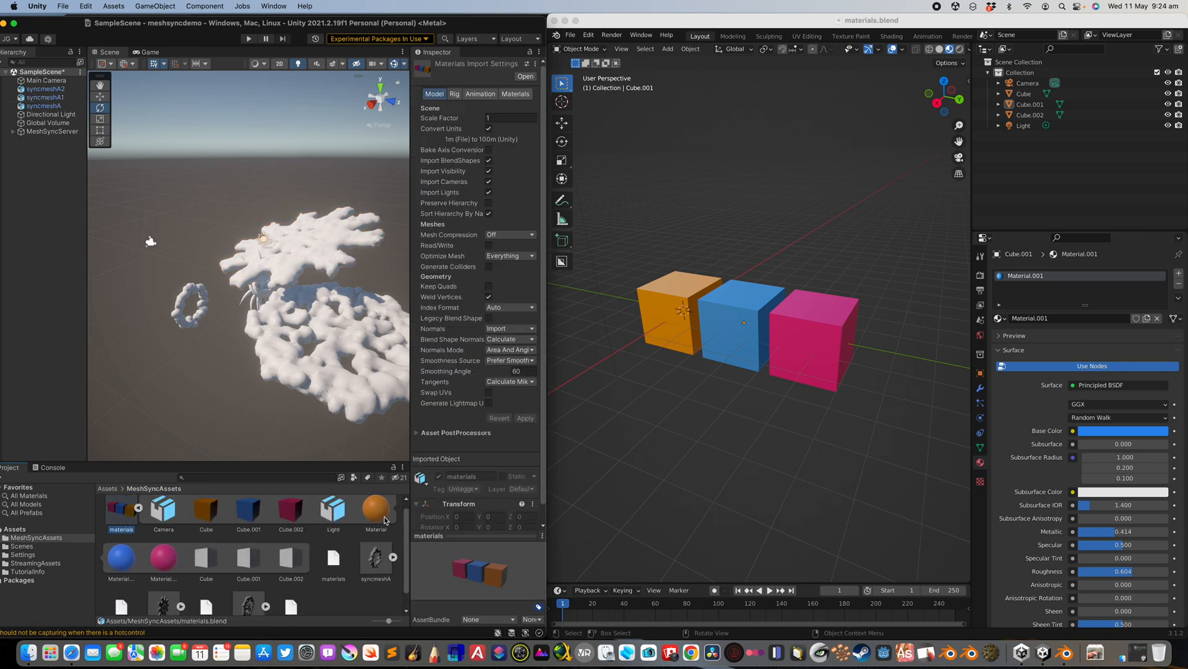
# Apply the orange material to syncmeshA2, the pink one to syncmeshA1 and the blue one to the syncmeshA ring
pyautogui.moveTo(375, 518); pyautogui.dragTo(366, 402)
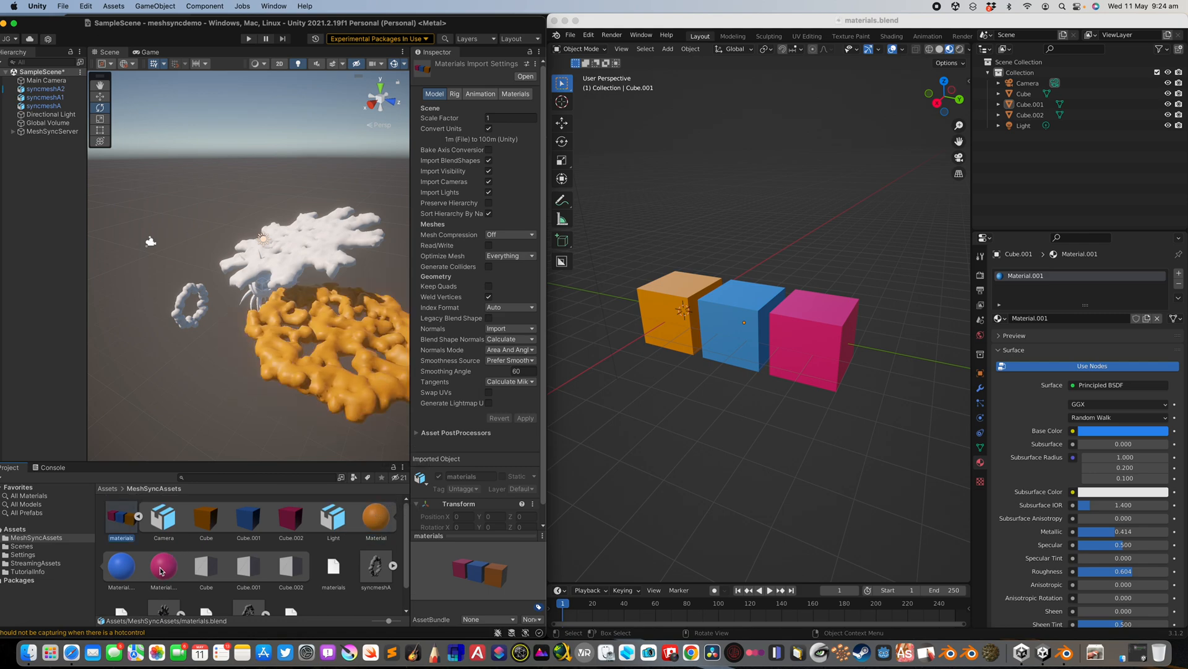
pyautogui.moveTo(161, 569); pyautogui.dragTo(298, 265)
pyautogui.moveTo(121, 566); pyautogui.dragTo(181, 328)
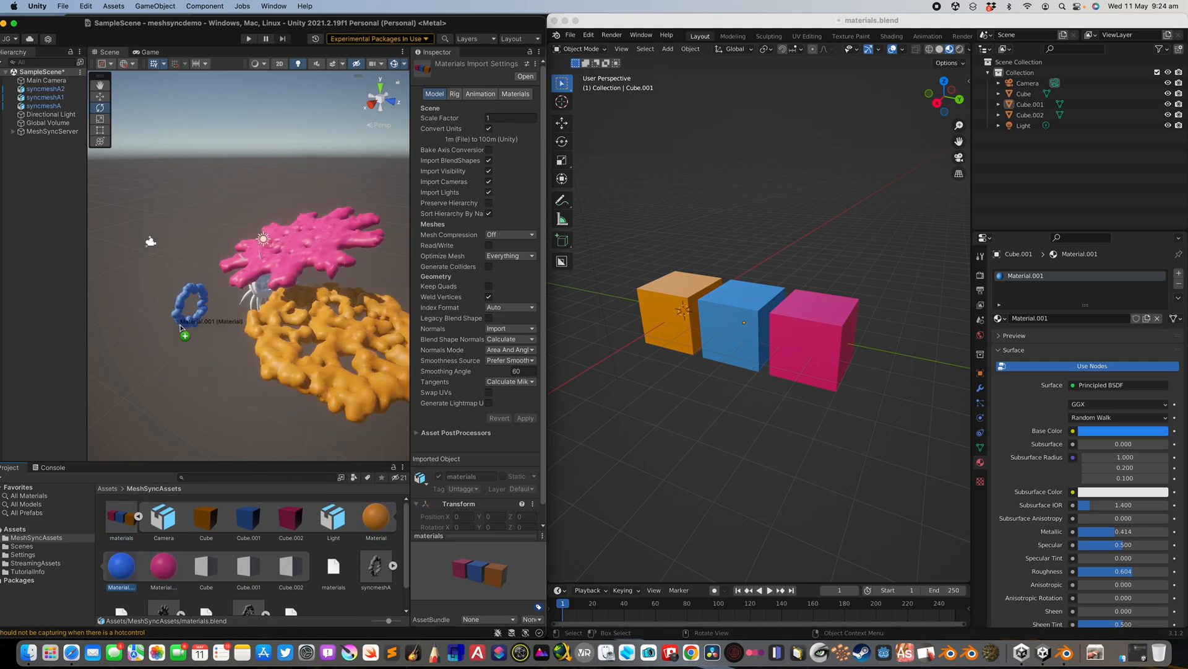
# Widen the Unity window and select the white spiky Cube_001 mesh under the pink star
pyautogui.moveTo(543, 20); pyautogui.dragTo(587, 17)
pyautogui.click(338, 159)
pyautogui.moveTo(212, 240); pyautogui.dragTo(249, 241, button='middle')
pyautogui.keyDown('alt'); pyautogui.moveTo(250, 242); pyautogui.dragTo(337, 267); pyautogui.keyUp('alt')
pyautogui.click(337, 266)
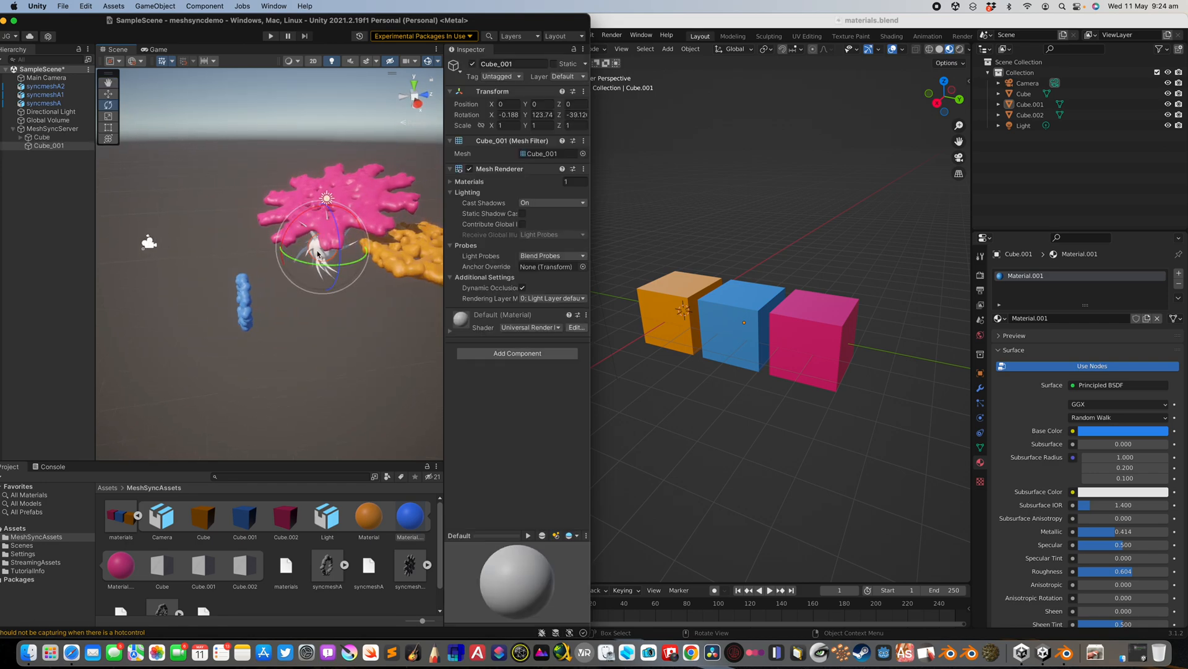
# Switch to Blender and start a new General scene in place of the three-cube materials scene
pyautogui.moveTo(741, 339); pyautogui.dragTo(710, 354, button='middle')
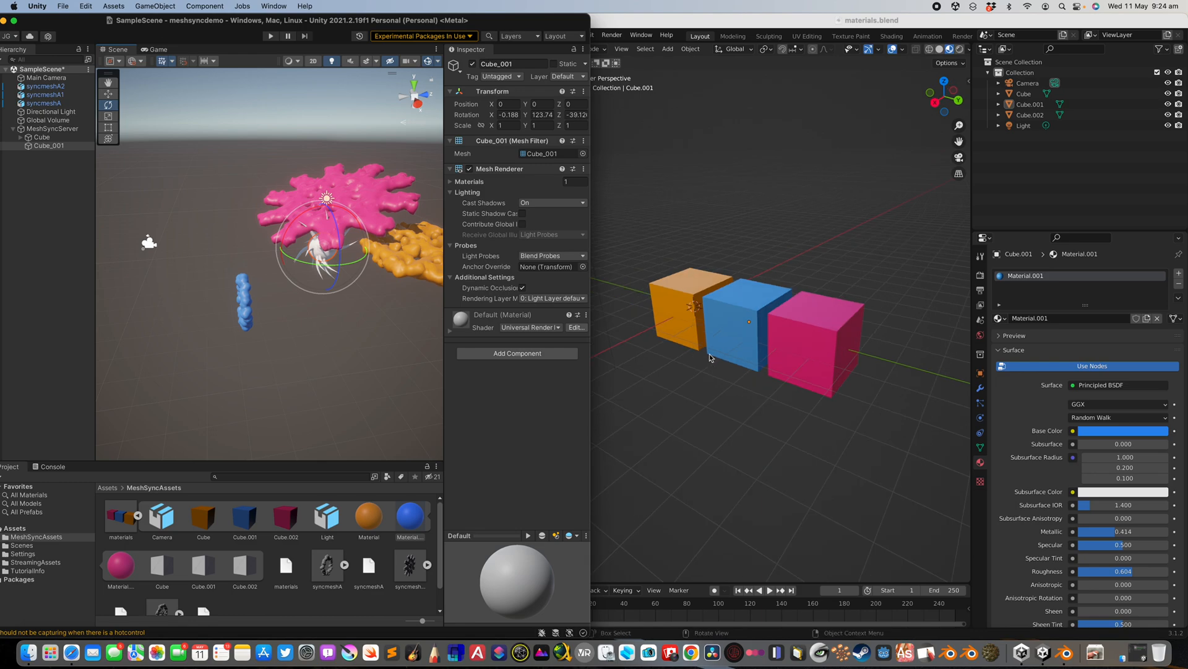
pyautogui.click(631, 126)
pyautogui.click(570, 35)
pyautogui.moveTo(585, 47)
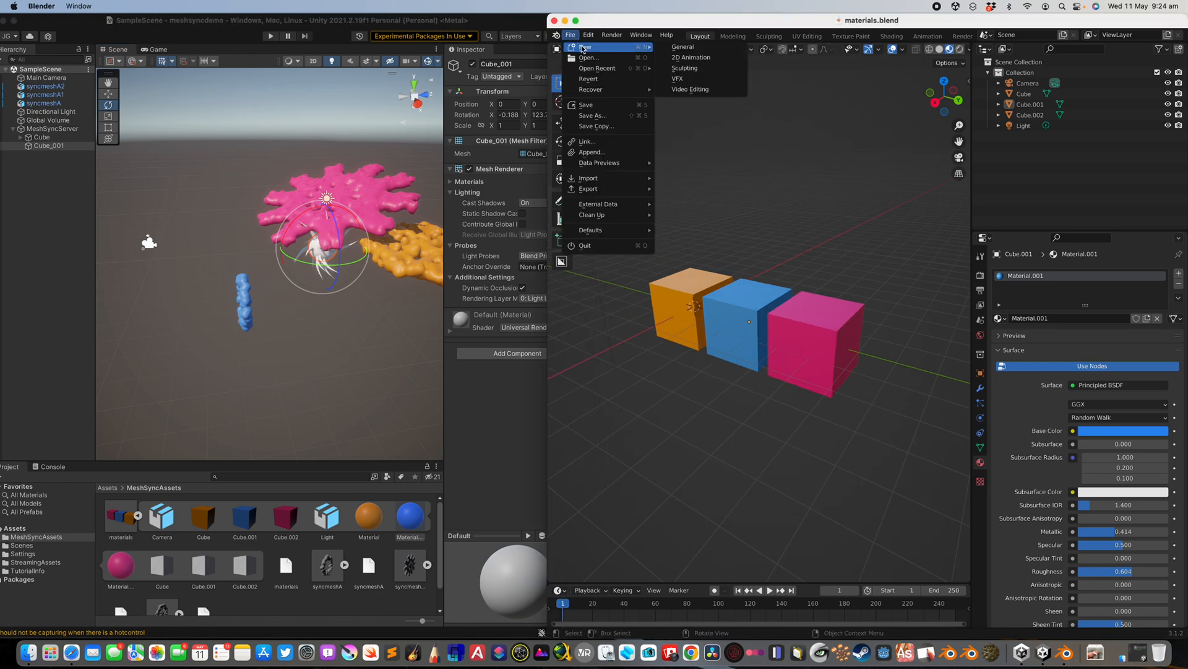
pyautogui.click(681, 47)
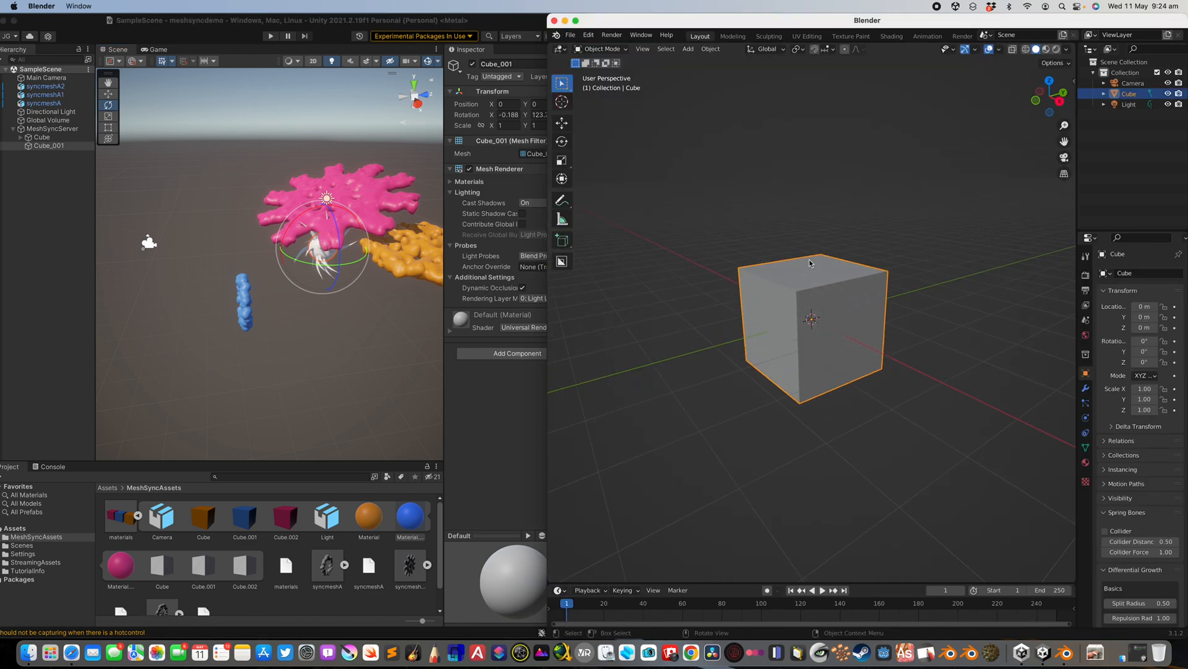
# Delete the default objects and add a Monkey mesh to the empty scene
pyautogui.press('x')
pyautogui.click(809, 262)
pyautogui.hotkey('shift', 'a')
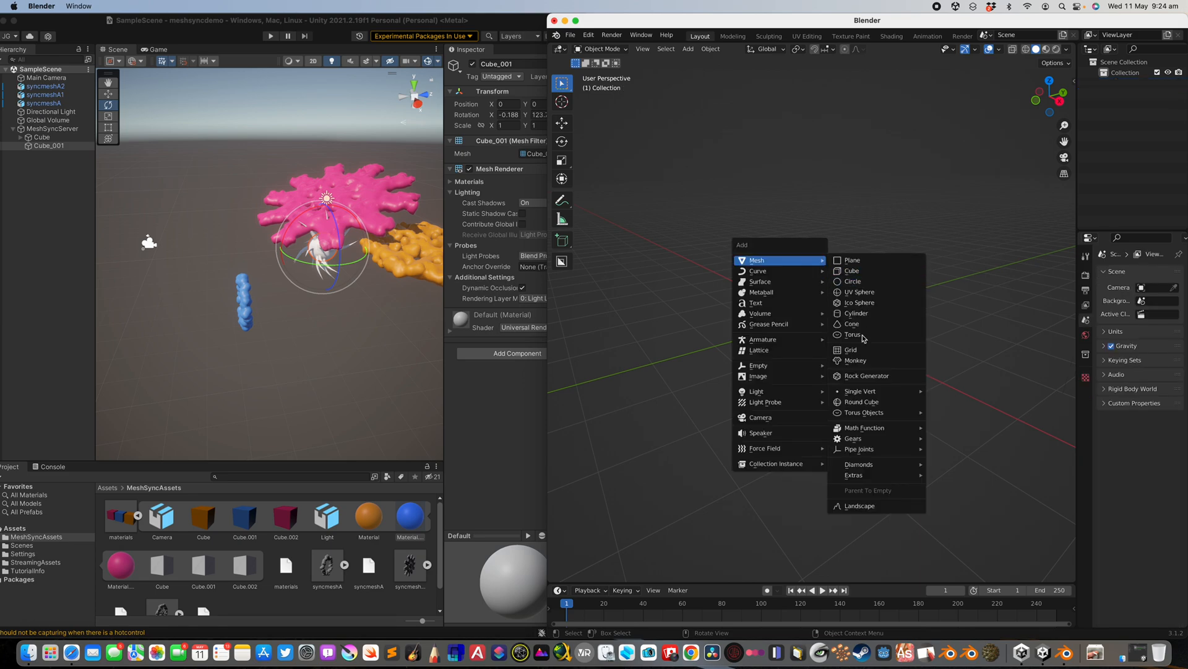
pyautogui.click(856, 360)
pyautogui.moveTo(856, 360); pyautogui.dragTo(816, 333, button='middle')
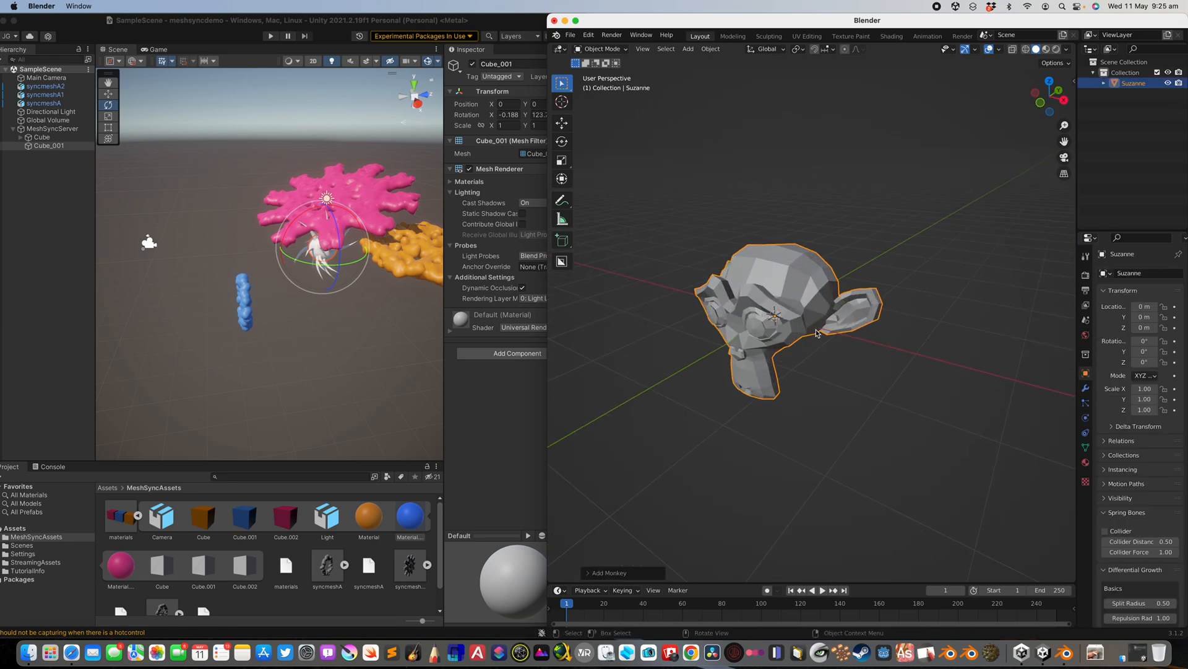
# Shade the monkey smooth and sync it into the Unity scene
pyautogui.rightClick(769, 300)
pyautogui.click(803, 310)
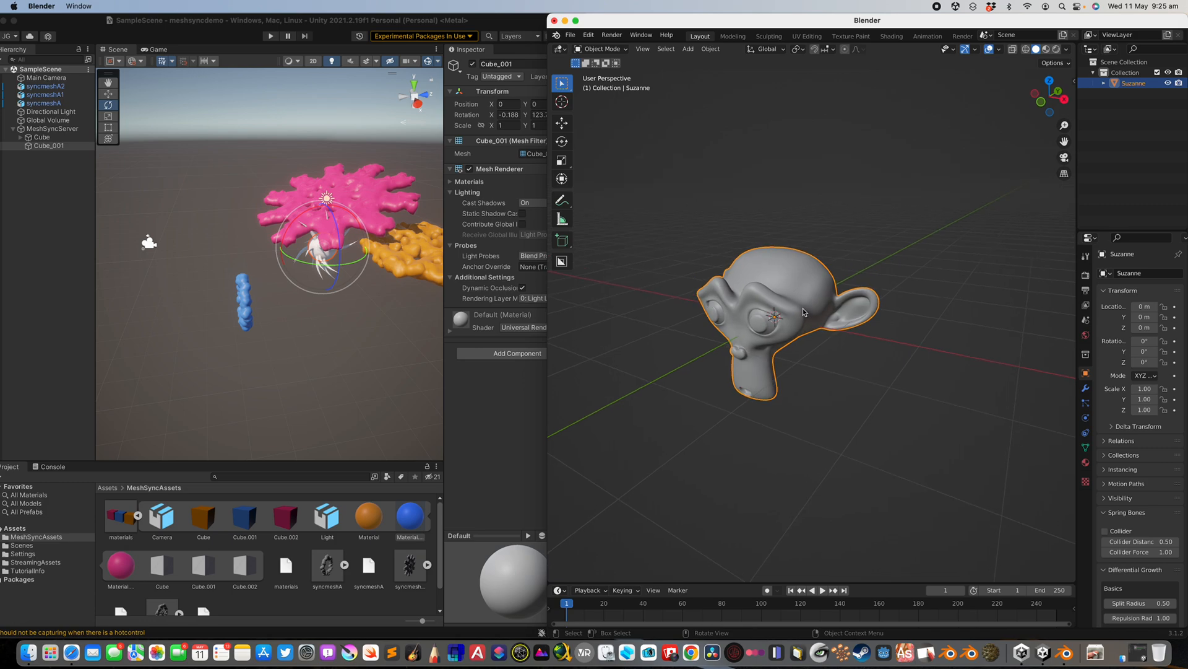
pyautogui.press('F3')
pyautogui.press('Return')
pyautogui.click(323, 304)
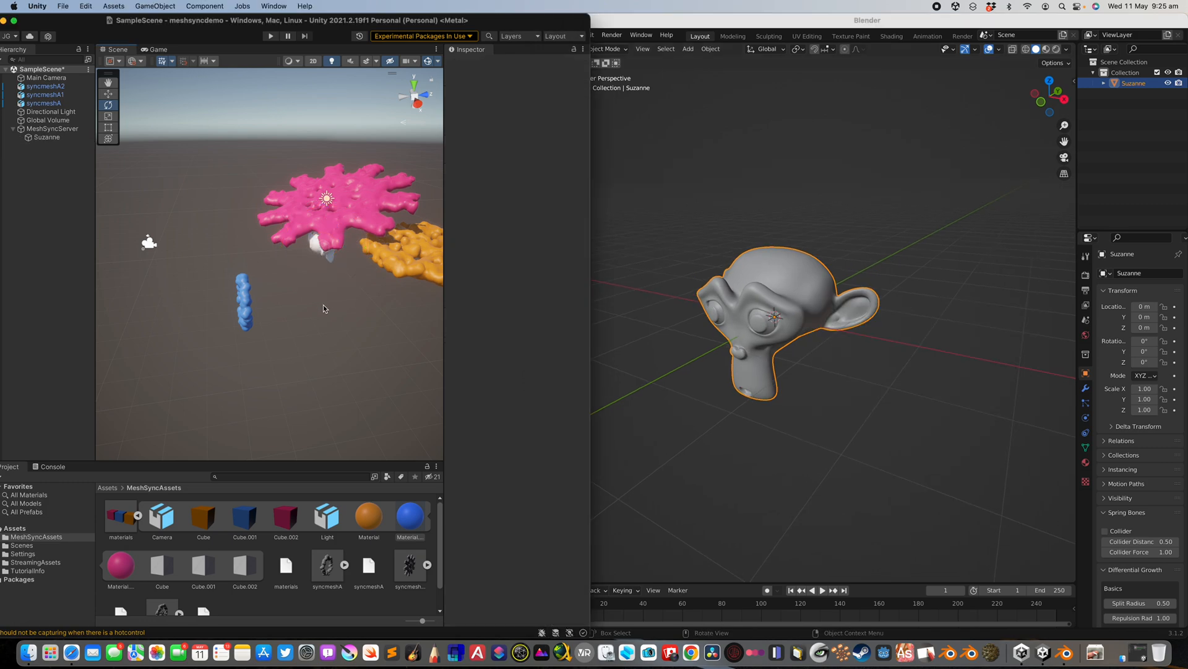
# Move the monkey freely and then along the Y axis to about X 0.83, Y 3.38, Z 1.41 m
pyautogui.click(759, 344)
pyautogui.press('g')
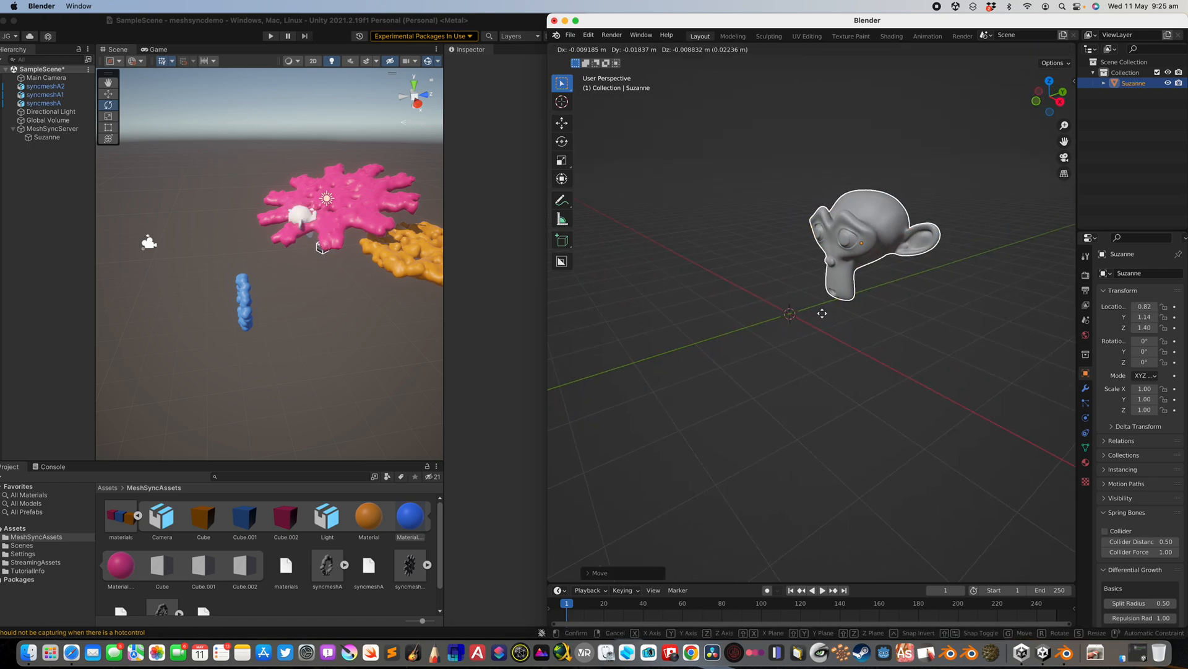
pyautogui.click(725, 358)
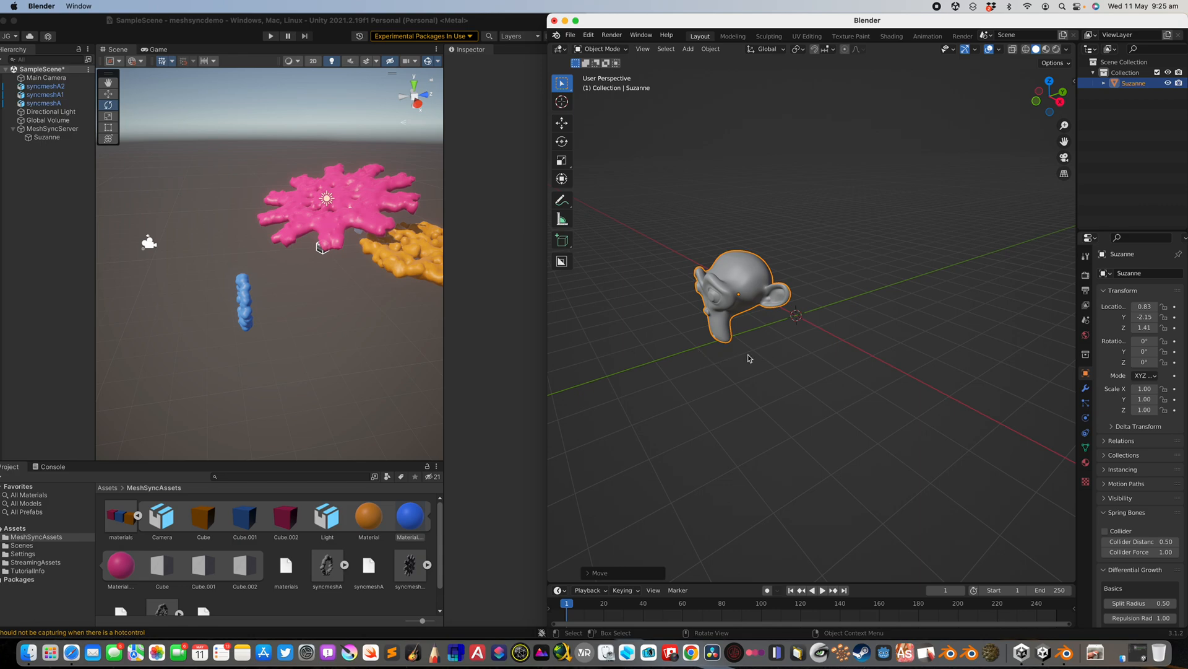
pyautogui.press('g')
pyautogui.press('y')
pyautogui.click(873, 331)
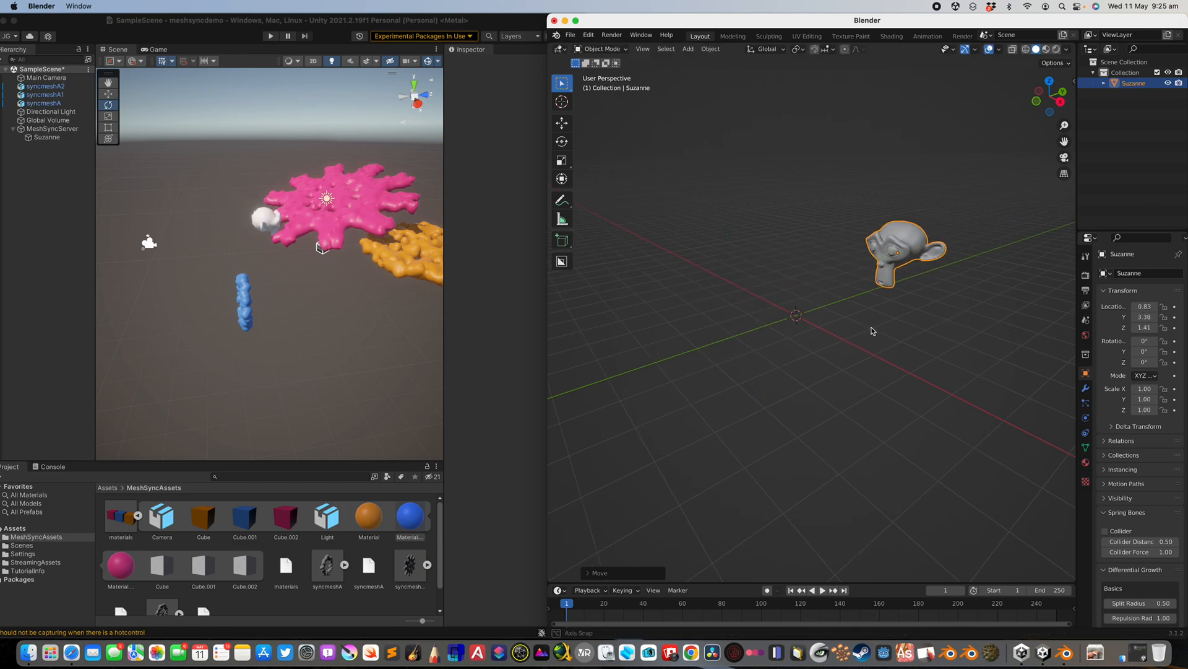
# Add a plane at the origin and scale it up to about 7.09 as a floor
pyautogui.hotkey('shift', 'a')
pyautogui.moveTo(761, 282)
pyautogui.click(848, 282)
pyautogui.press('s')
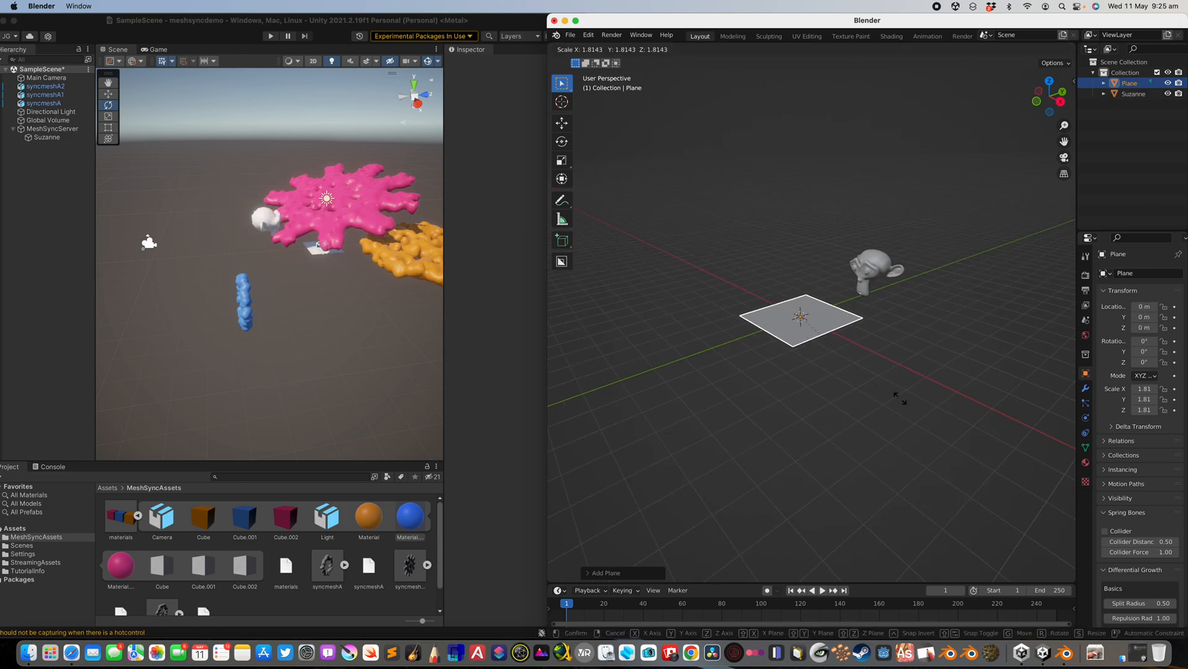
pyautogui.click(937, 417)
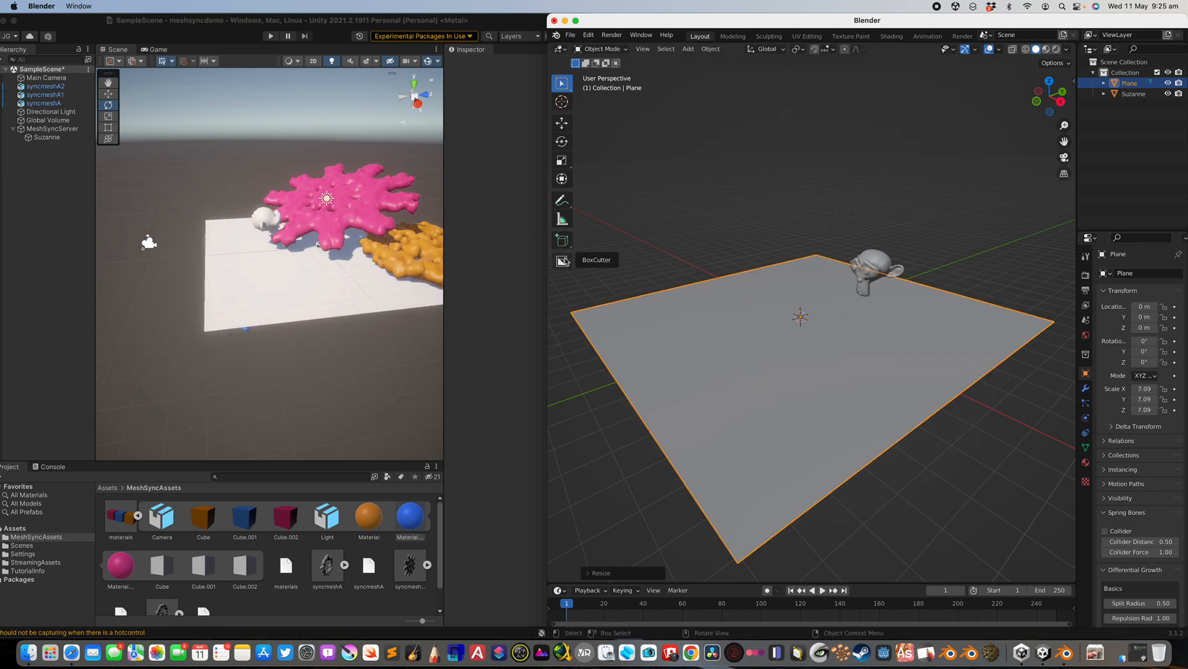
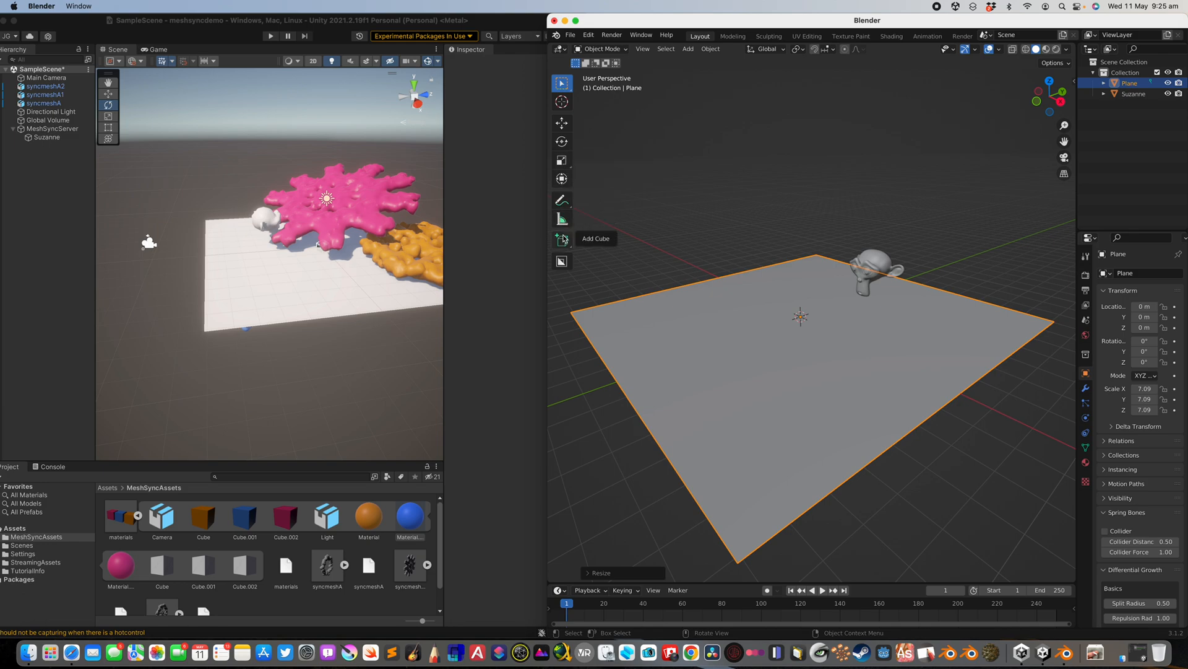
# Use the Add Cube tool to draw two upright blocks on the floor's negative-Y half, one near the corner and a longer one near the middle
pyautogui.click(562, 240)
pyautogui.moveTo(617, 327); pyautogui.dragTo(666, 379)
pyautogui.click(652, 228)
pyautogui.moveTo(778, 341); pyautogui.dragTo(779, 339)
pyautogui.click(776, 248)
# Draw a long, tall wall block along the floor edge behind the monkey
pyautogui.moveTo(776, 248)
pyautogui.mouseDown(button='middle')
pyautogui.moveTo(762, 281)
pyautogui.moveTo(738, 287)
pyautogui.mouseUp(button='middle')
pyautogui.moveTo(738, 286); pyautogui.dragTo(739, 279)
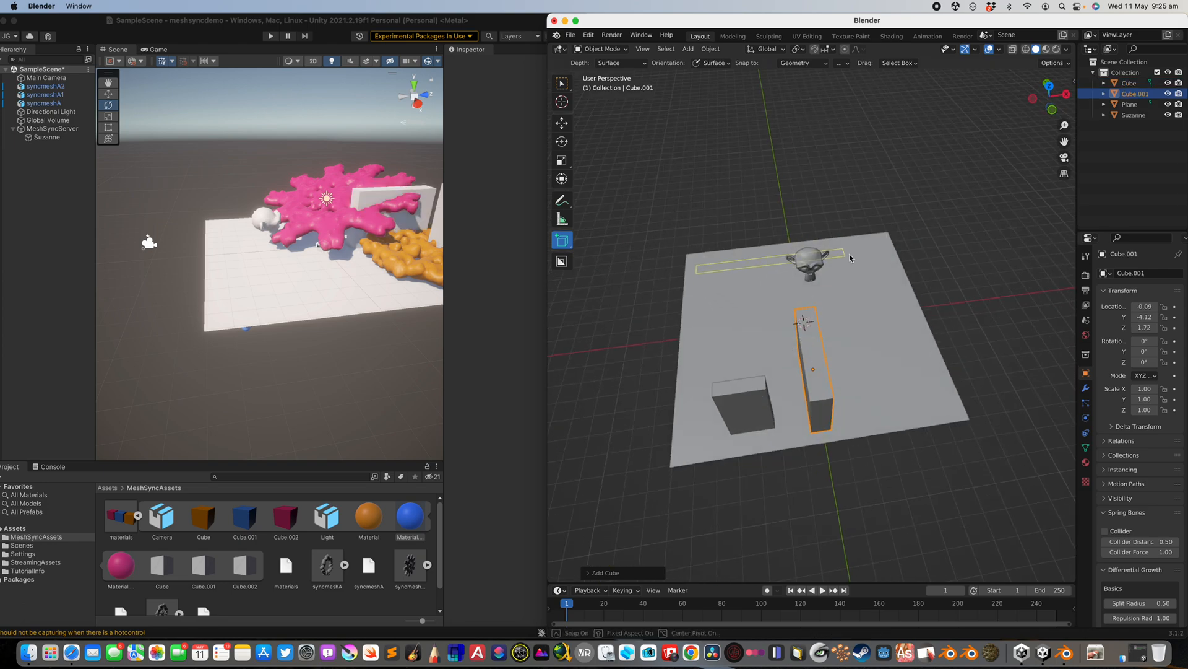
pyautogui.moveTo(876, 257); pyautogui.dragTo(880, 253)
pyautogui.click(876, 188)
# Draw two upright blocks along the floor's positive-X edge, one beside the monkey and one near the front corner
pyautogui.moveTo(876, 188); pyautogui.dragTo(928, 180, button='middle')
pyautogui.moveTo(825, 263); pyautogui.dragTo(884, 282)
pyautogui.click(885, 217)
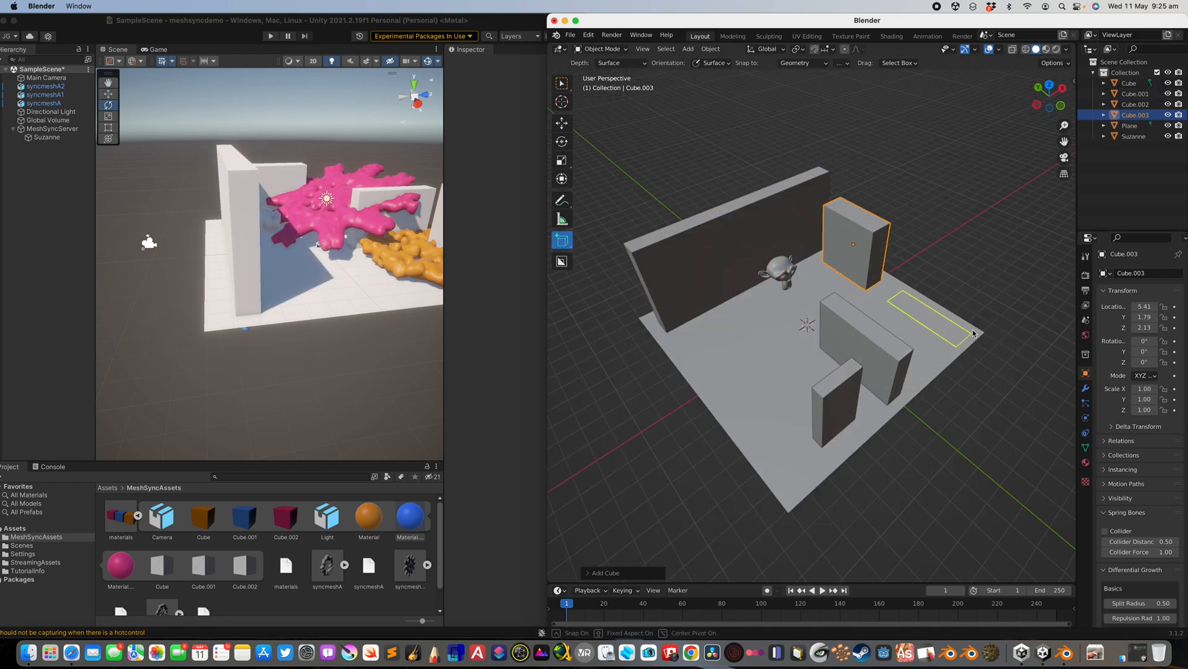
pyautogui.moveTo(972, 336); pyautogui.dragTo(971, 336)
pyautogui.click(966, 310)
# Draw a low, wide block on the floor's negative-X side and an upright block at the nearby front corner
pyautogui.moveTo(801, 382); pyautogui.dragTo(801, 382)
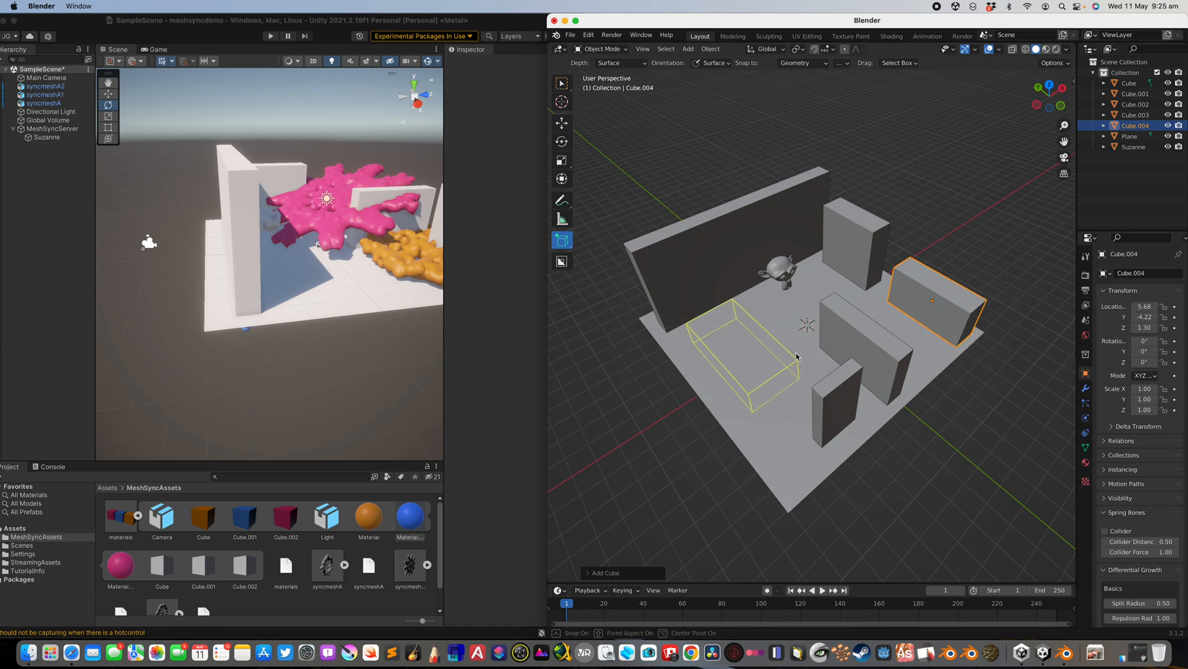
pyautogui.click(798, 337)
pyautogui.moveTo(798, 337); pyautogui.dragTo(773, 464, button='middle')
pyautogui.moveTo(773, 468); pyautogui.dragTo(774, 468)
pyautogui.click(774, 427)
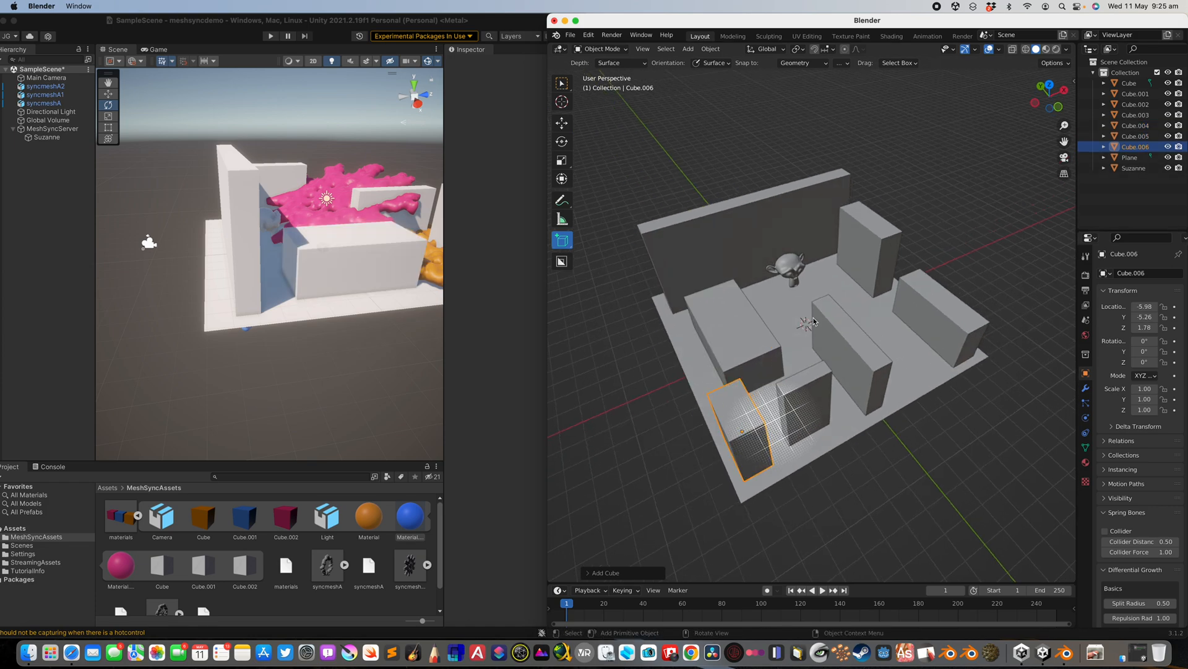
pyautogui.moveTo(774, 428); pyautogui.dragTo(712, 372, button='middle')
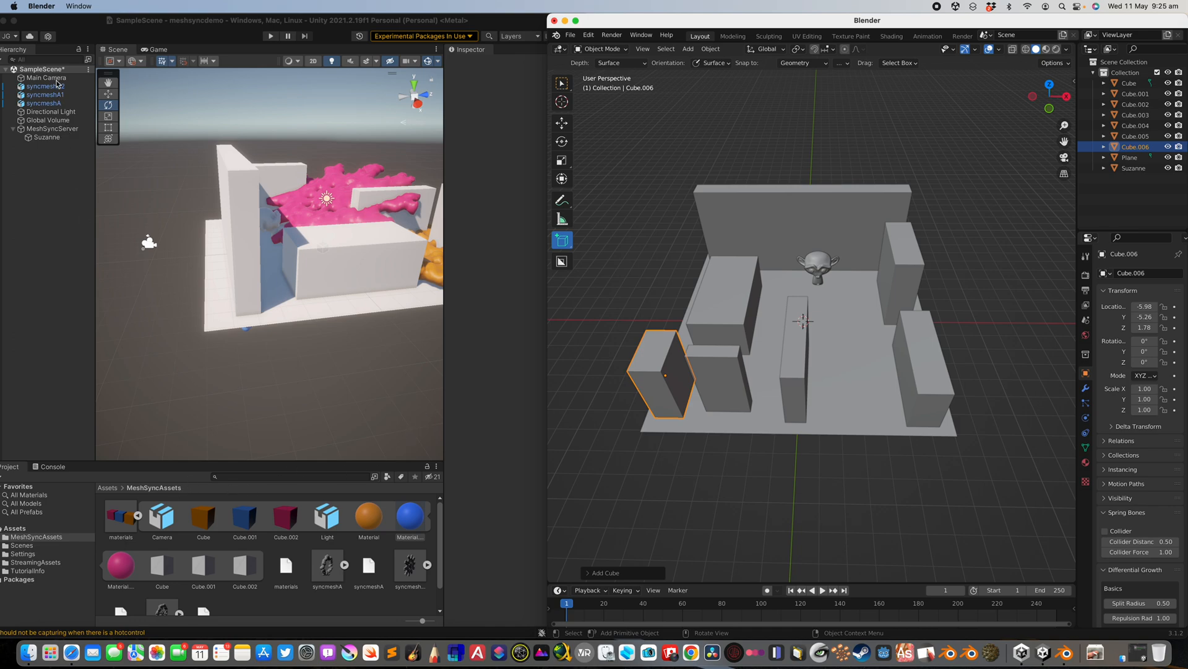
# Switch to Unity, export the MeshSyncServer meshes as assets and select the Cube.004 mesh asset
pyautogui.click(55, 129)
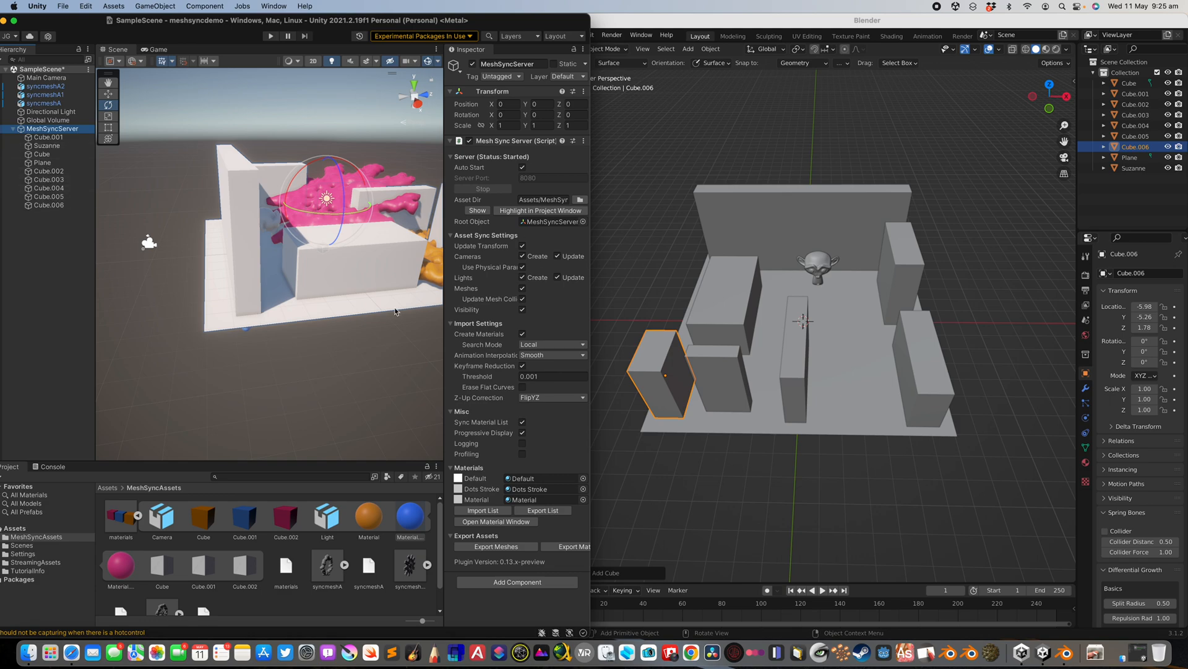
pyautogui.click(503, 546)
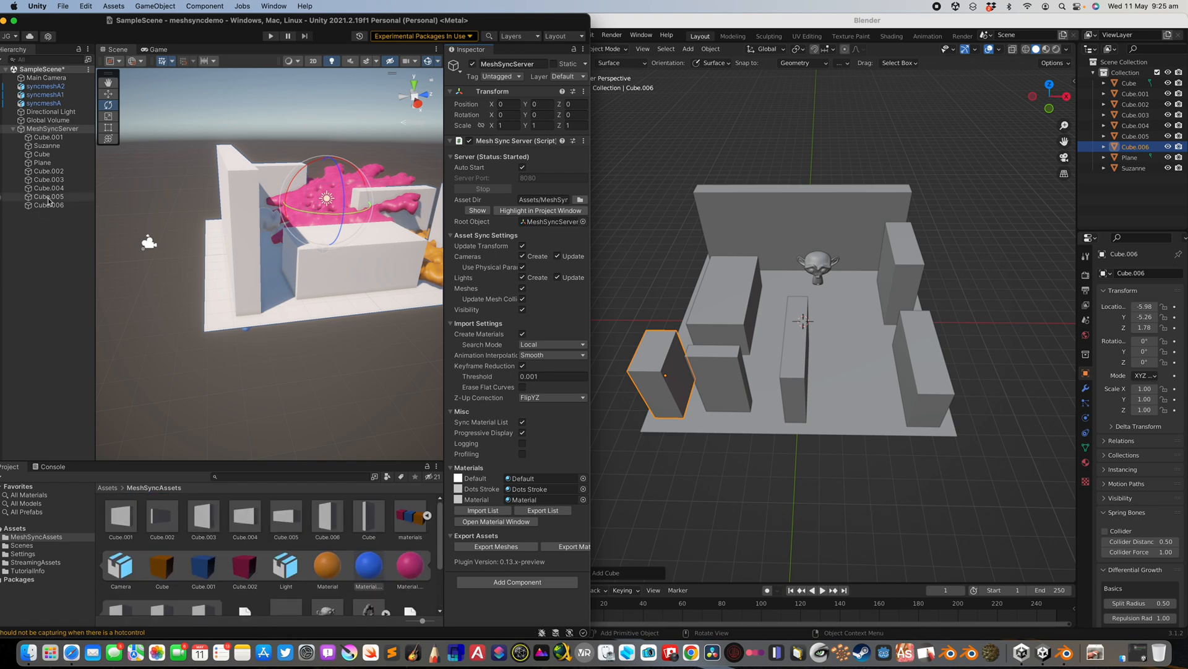
pyautogui.click(245, 509)
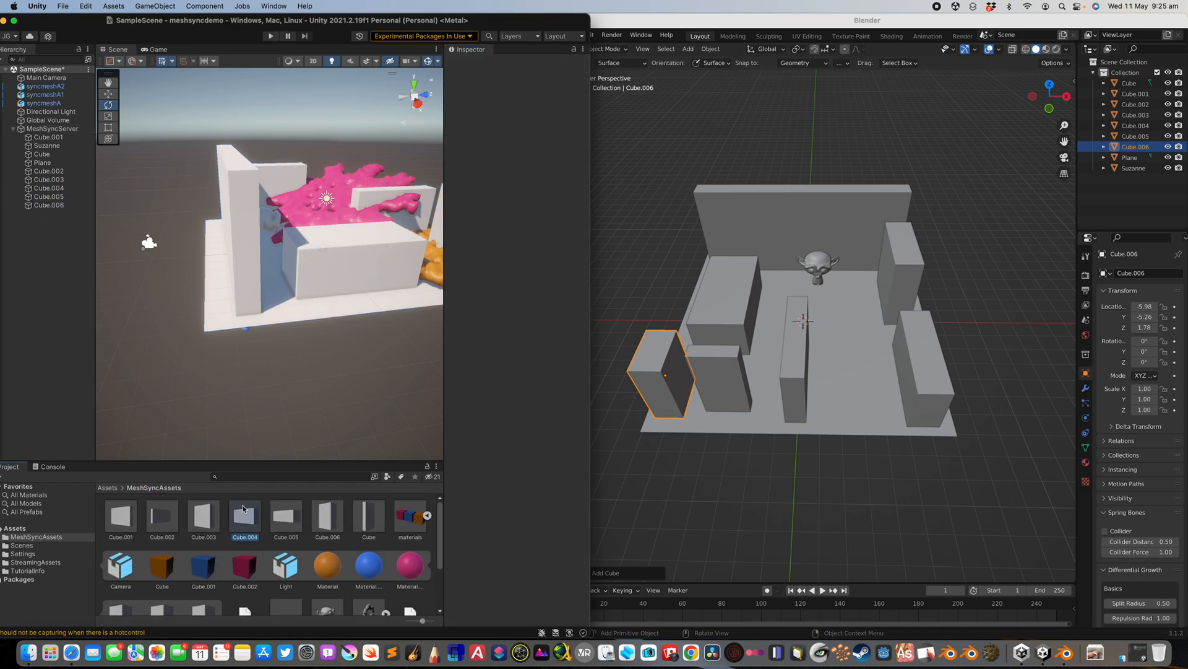
# Return to Blender, select the long middle block and narrow the window to uncover Unity's object details
pyautogui.moveTo(710, 390); pyautogui.dragTo(785, 360, button='middle')
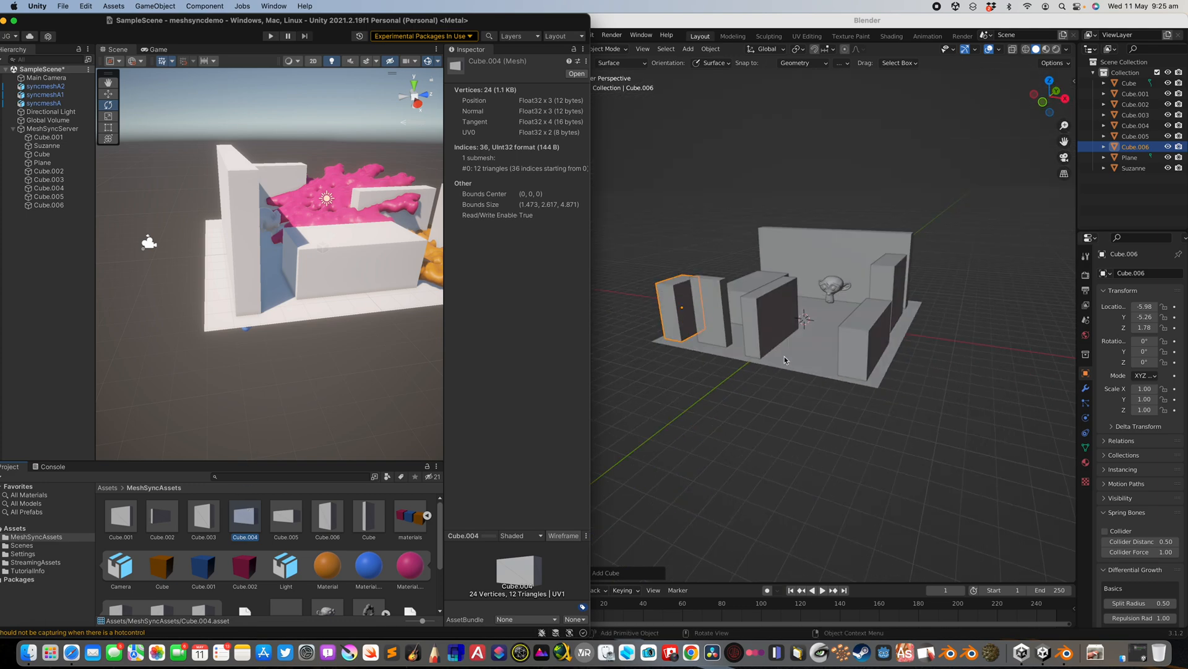
pyautogui.click(752, 329)
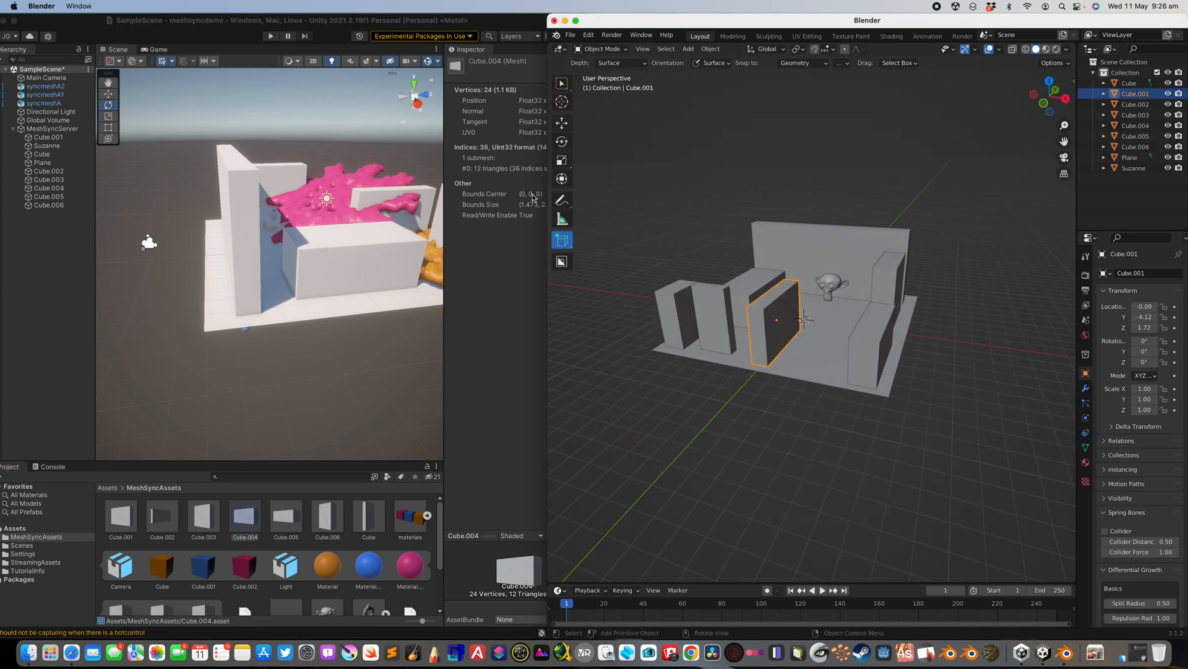
pyautogui.moveTo(549, 310); pyautogui.dragTo(599, 309)
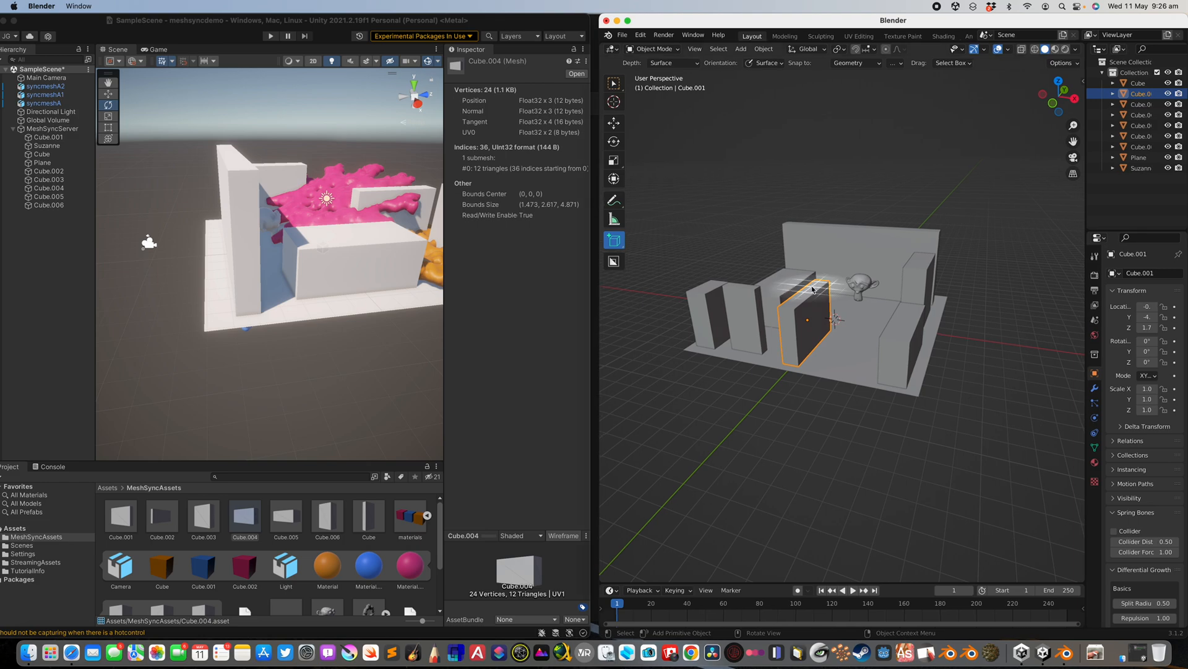
# Select the long back wall and move it along the Y axis
pyautogui.click(823, 272)
pyautogui.moveTo(823, 272); pyautogui.dragTo(913, 301, button='middle')
pyautogui.press('g')
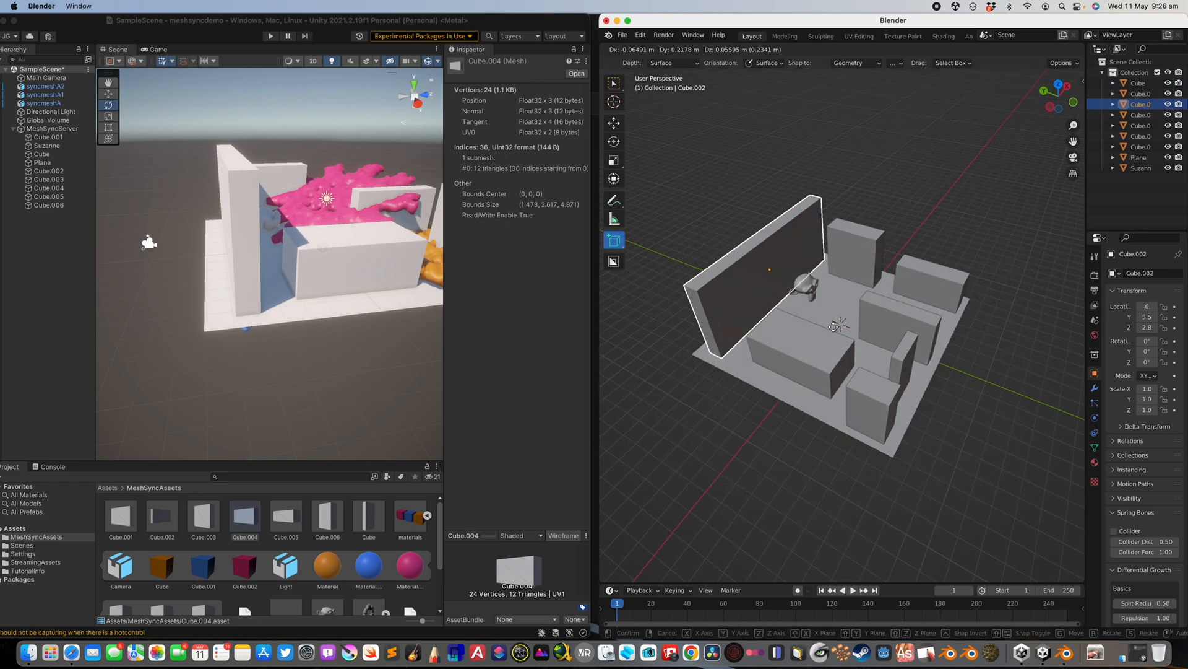
pyautogui.press('y')
pyautogui.click(824, 309)
# Draw a block projecting from the inner face of the back wall towards the room
pyautogui.click(848, 254)
pyautogui.moveTo(848, 253); pyautogui.dragTo(834, 307, button='middle')
pyautogui.scroll(2, 833, 307)
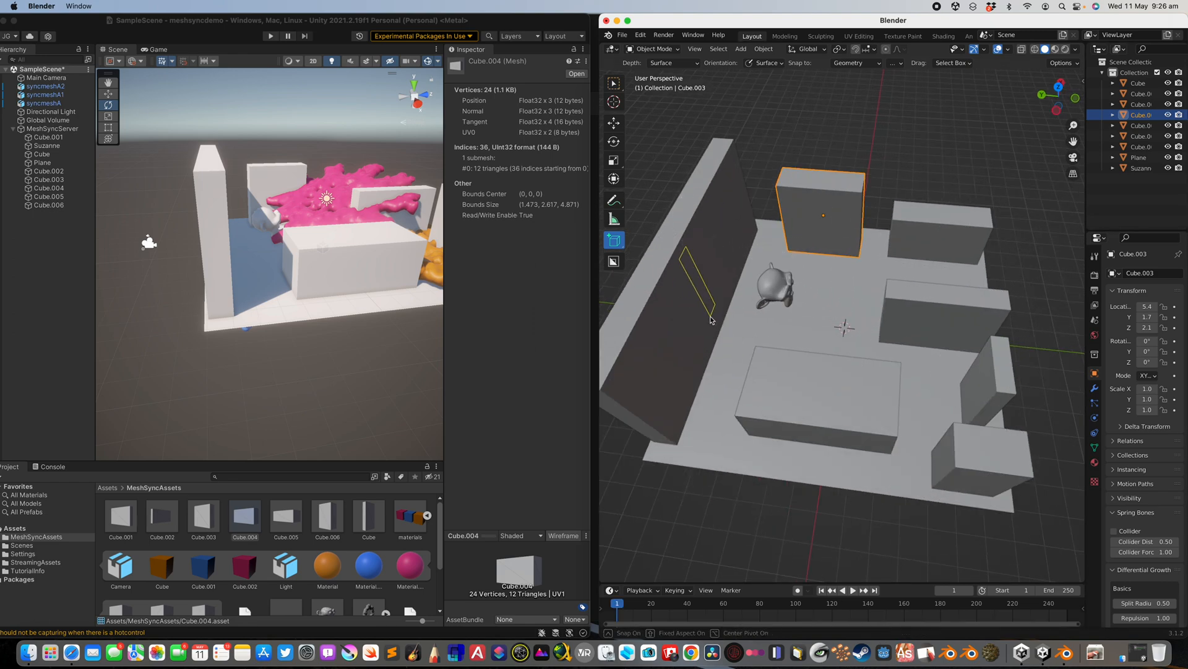
pyautogui.click(821, 347)
# Stack two progressively narrower blocks on top of the low, wide block to form a tower
pyautogui.moveTo(823, 325); pyautogui.dragTo(727, 263, button='middle')
pyautogui.moveTo(712, 323); pyautogui.dragTo(771, 349)
pyautogui.click(773, 266)
pyautogui.moveTo(773, 266); pyautogui.dragTo(721, 268, button='middle')
pyautogui.click(728, 179)
# Draw a horizontal beam out from the tower's side and a wide slab projecting from the face of the long middle block
pyautogui.moveTo(826, 201); pyautogui.dragTo(758, 193, button='middle')
pyautogui.moveTo(762, 187); pyautogui.dragTo(790, 193)
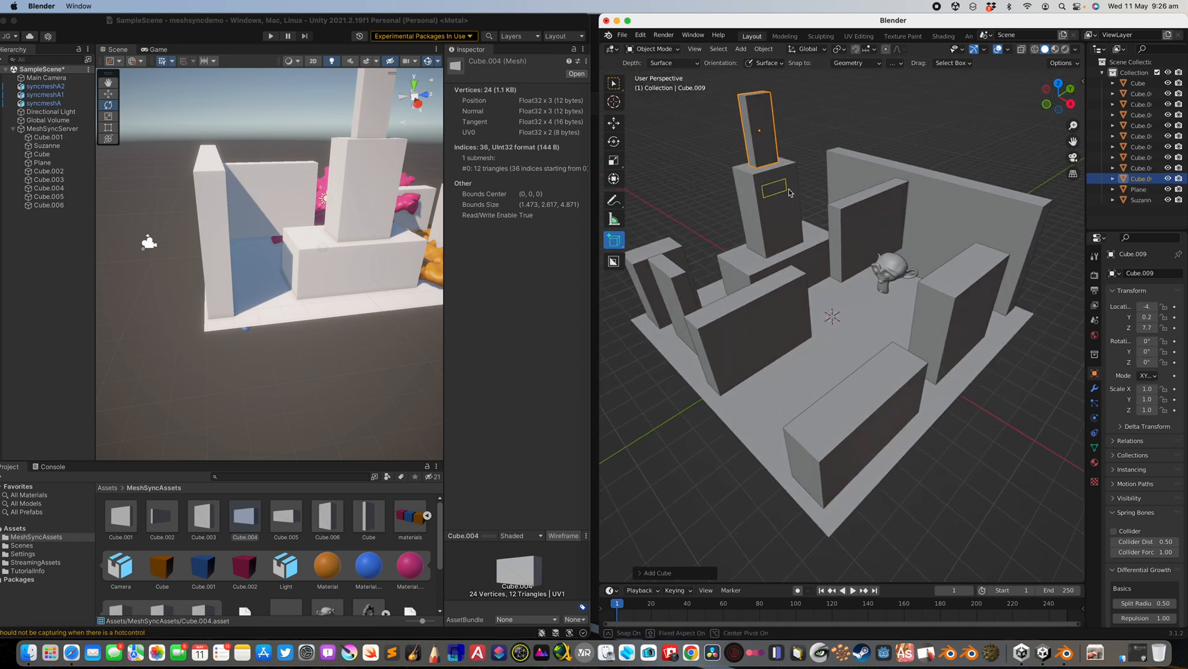
pyautogui.click(865, 233)
pyautogui.moveTo(863, 239); pyautogui.dragTo(847, 235, button='middle')
pyautogui.moveTo(713, 317); pyautogui.dragTo(785, 310)
pyautogui.click(873, 357)
# Draw a tall upright block on top of the projecting slab
pyautogui.moveTo(873, 359); pyautogui.dragTo(892, 324, button='middle')
pyautogui.moveTo(884, 293); pyautogui.dragTo(939, 314)
pyautogui.click(942, 202)
pyautogui.moveTo(941, 203); pyautogui.dragTo(876, 238, button='middle')
# Reframe the synced blocks in Unity, enlarge the MeshSyncAssets listing and clear the asset selection
pyautogui.moveTo(430, 241); pyautogui.dragTo(361, 270, button='middle')
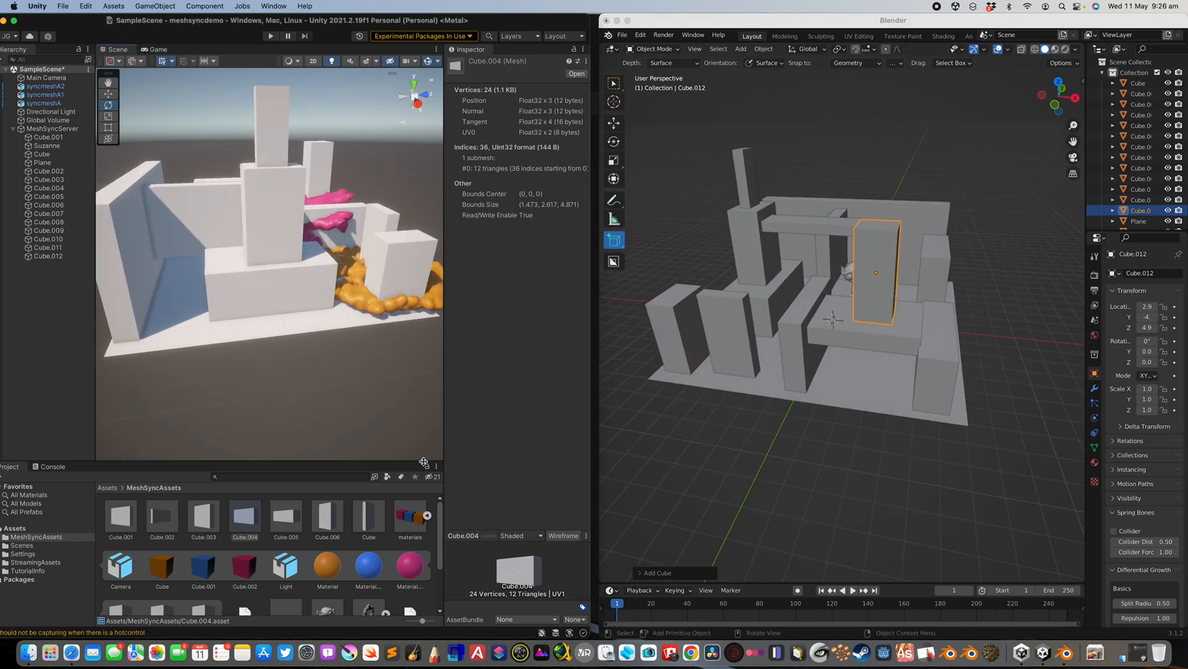
pyautogui.moveTo(424, 461); pyautogui.dragTo(418, 340)
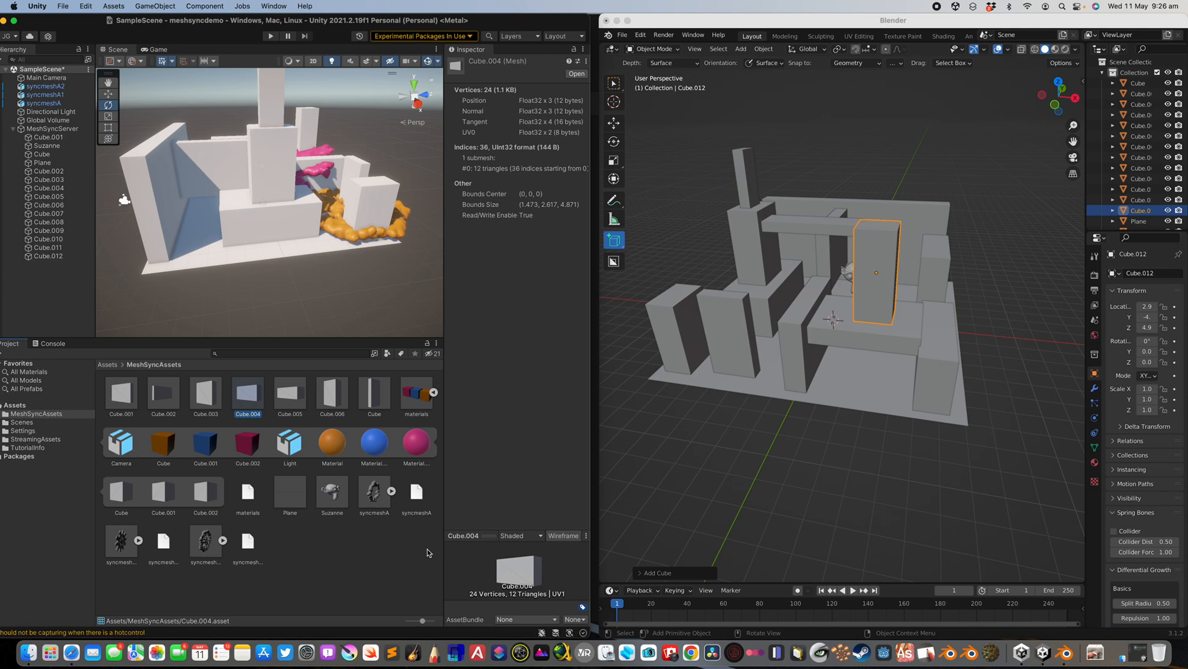
pyautogui.click(307, 544)
pyautogui.moveTo(859, 420)
pyautogui.mouseDown(button='middle')
pyautogui.moveTo(829, 417)
pyautogui.moveTo(859, 406)
pyautogui.mouseUp(button='middle')
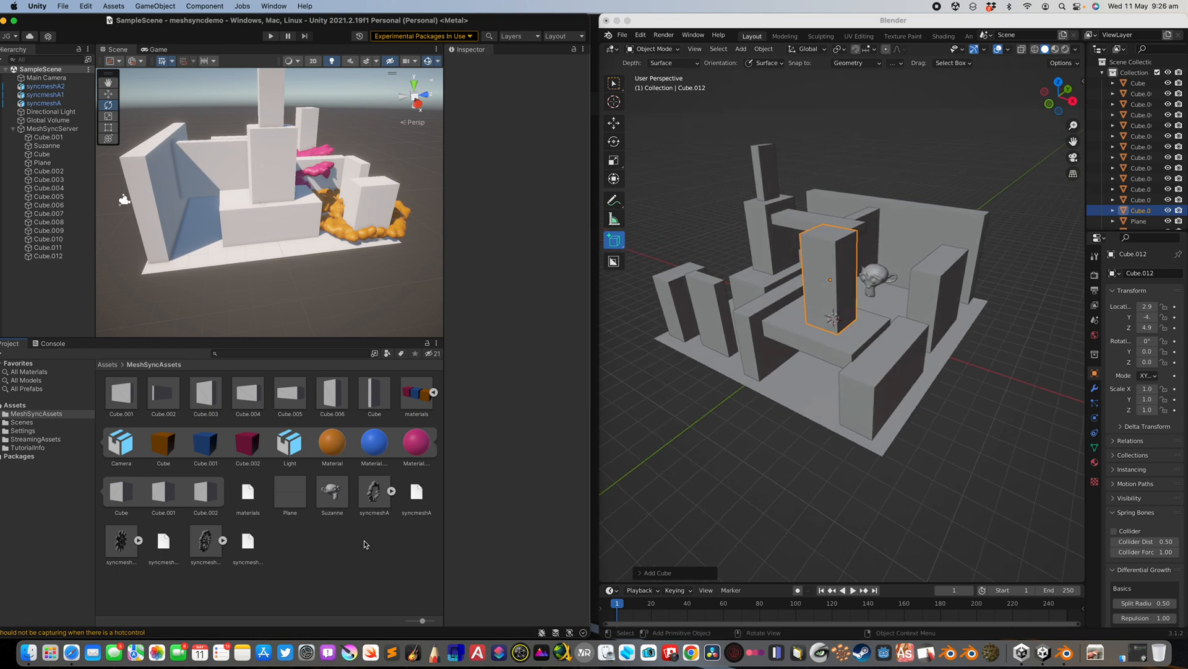
# Select MeshSyncServer in Unity and export both its meshes and its materials as assets
pyautogui.click(62, 129)
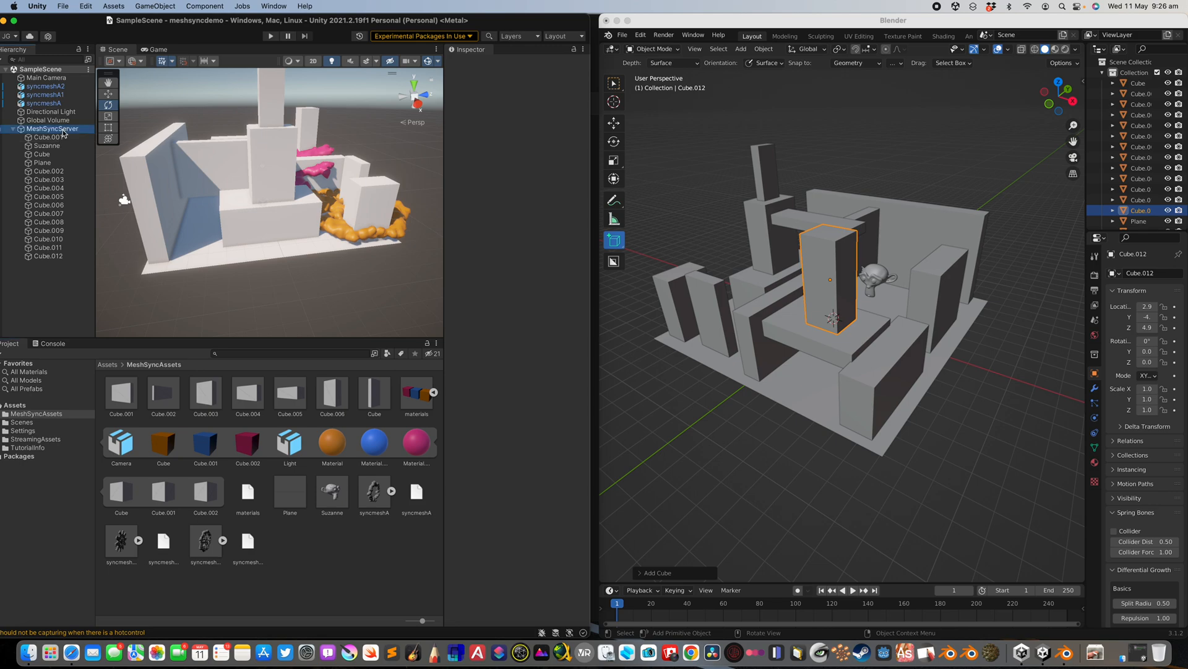
pyautogui.click(514, 548)
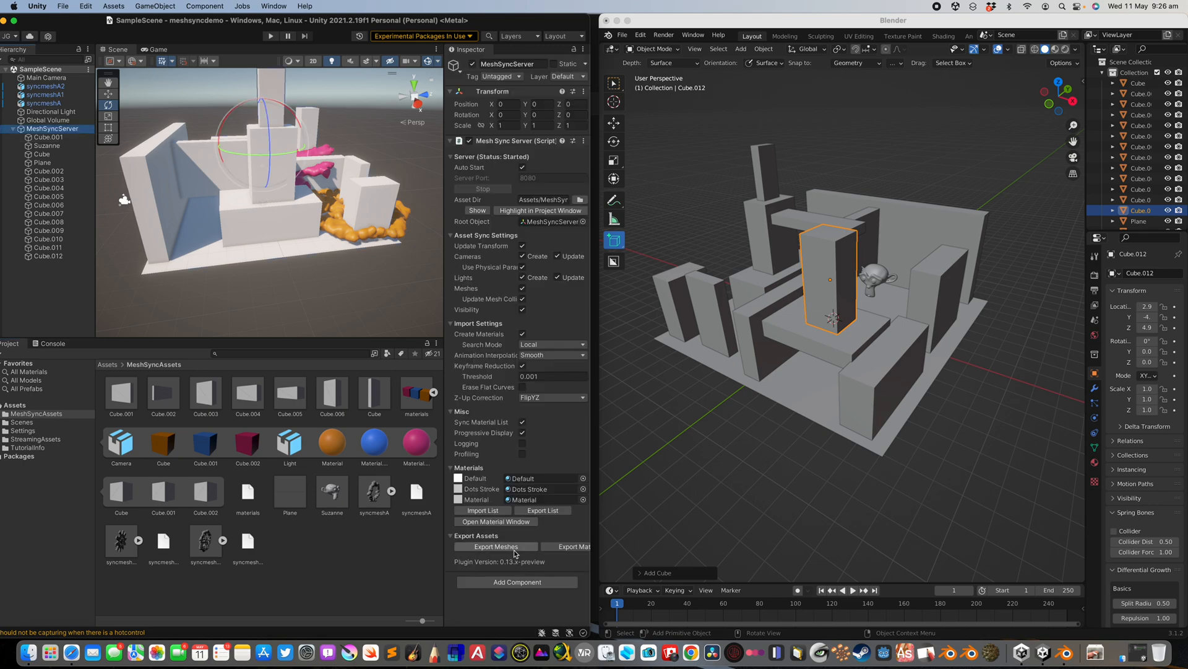
pyautogui.click(566, 549)
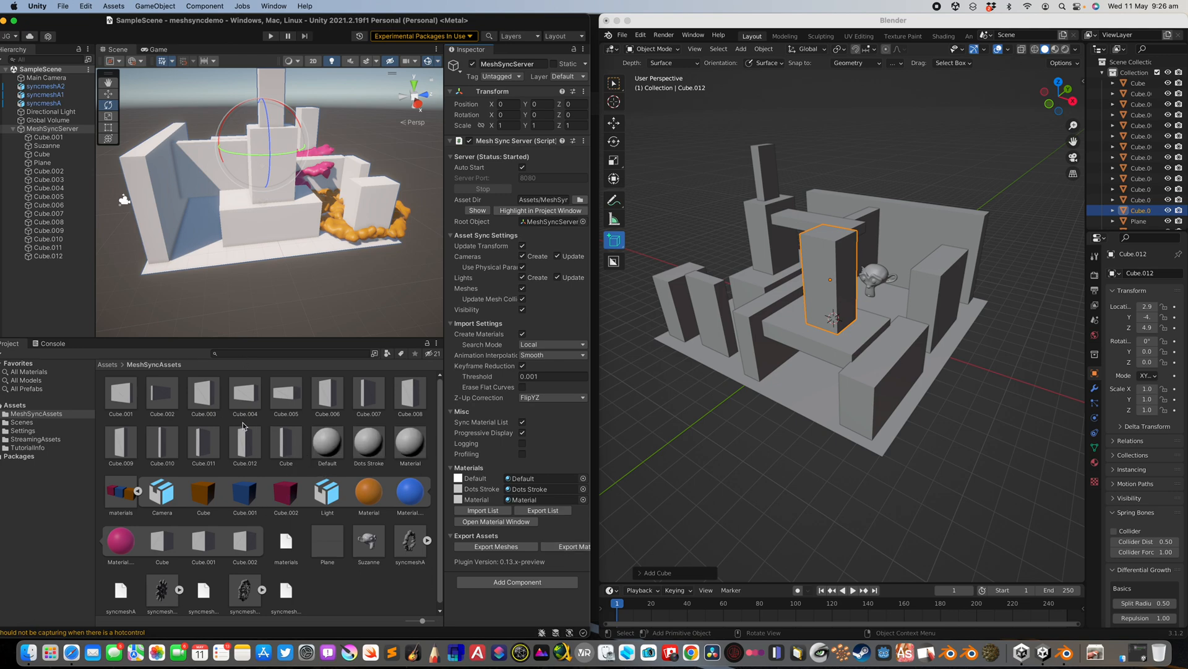
# Start a new General file in Blender, discarding the unsaved changes to the block-out
pyautogui.moveTo(685, 355); pyautogui.dragTo(681, 354, button='middle')
pyautogui.click(626, 37)
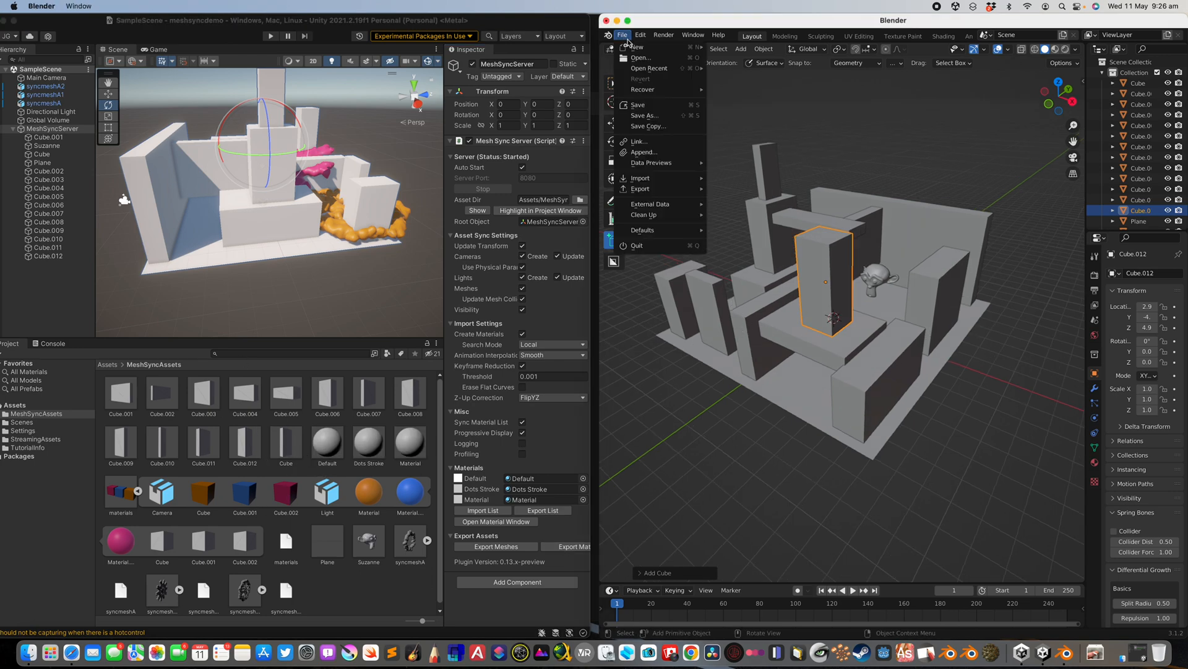
pyautogui.moveTo(640, 47)
pyautogui.click(750, 46)
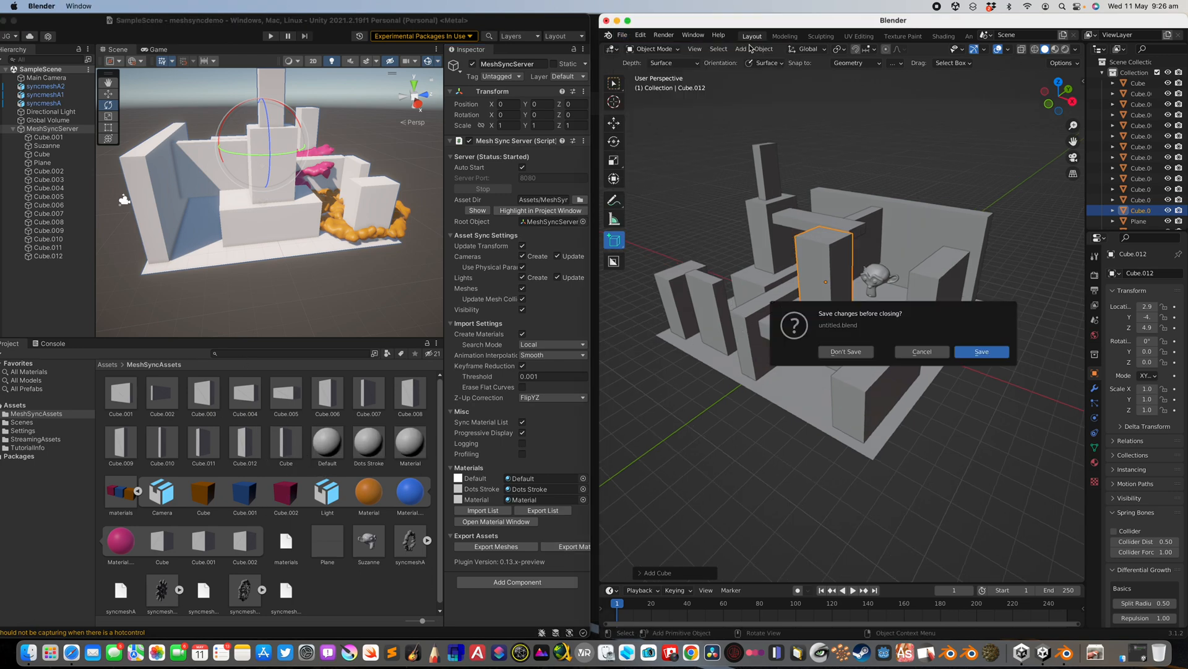
pyautogui.click(846, 351)
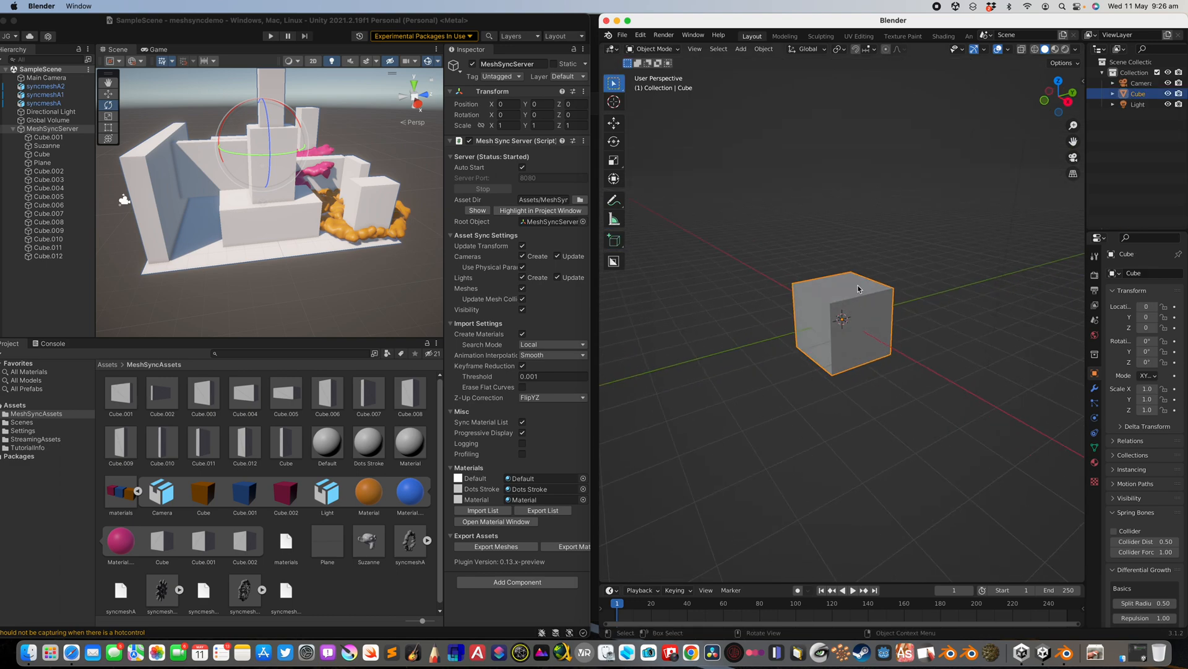
# Sync the new default scene to Unity with MeshSync and clear the selection in the Unity scene
pyautogui.press('F3')
pyautogui.click(897, 304)
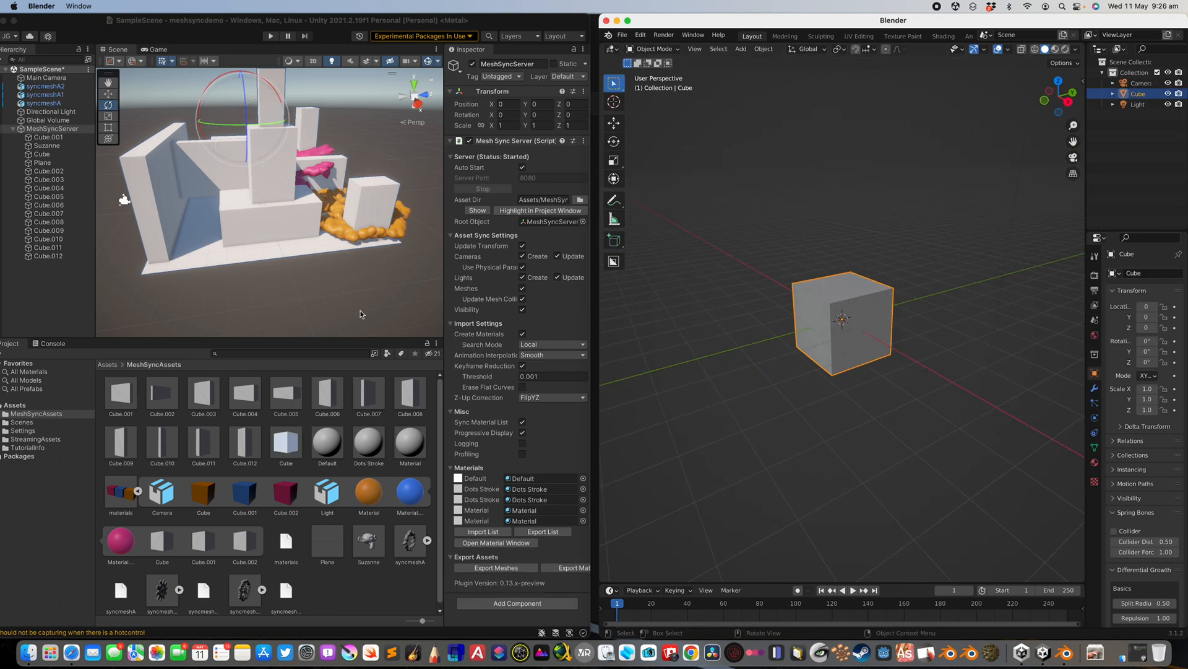
pyautogui.click(363, 157)
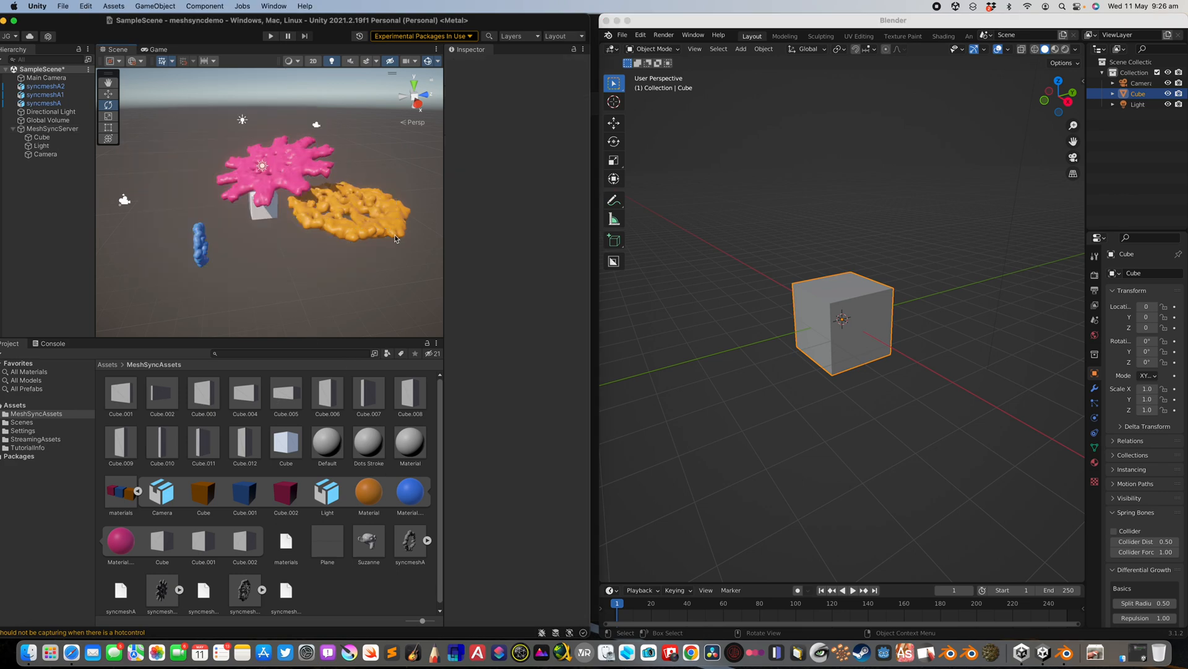
pyautogui.scroll(1, 645, 312)
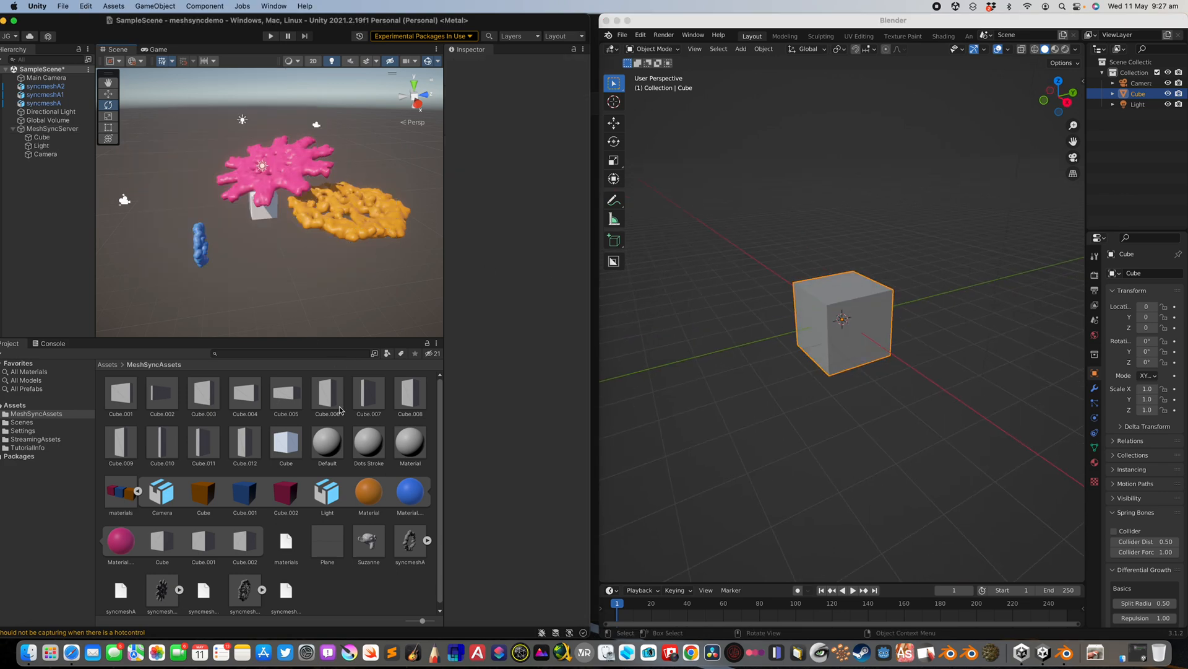
# Place the exported Cube.004 and Cube.005 meshes in the Unity scene and move Cube.005 along Z to about -8.96
pyautogui.click(245, 396)
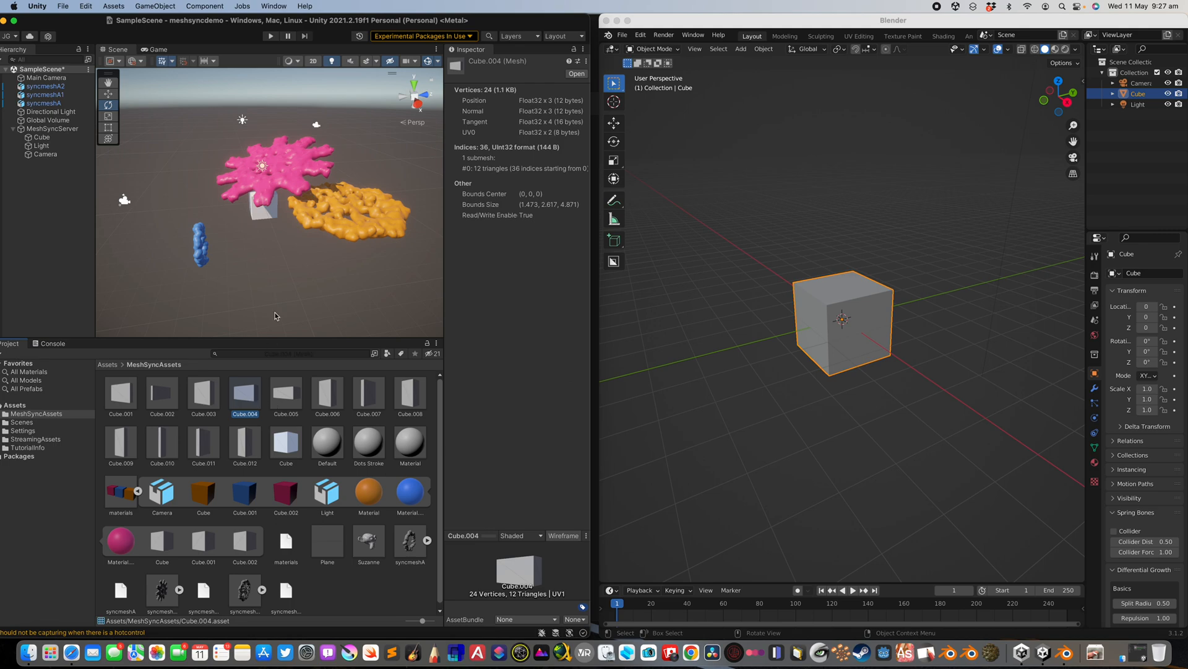
pyautogui.moveTo(276, 280); pyautogui.dragTo(279, 279)
pyautogui.moveTo(287, 394); pyautogui.dragTo(306, 296)
pyautogui.moveTo(273, 292); pyautogui.dragTo(320, 251, button='middle')
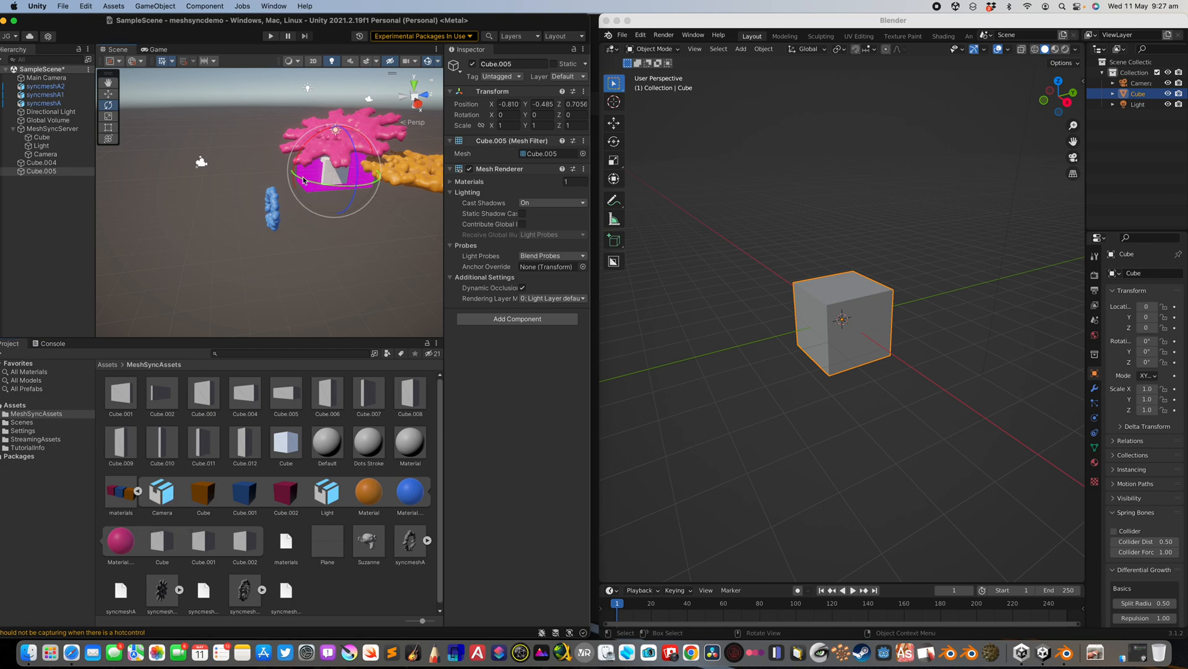
pyautogui.press('w')
pyautogui.moveTo(353, 172); pyautogui.dragTo(236, 177)
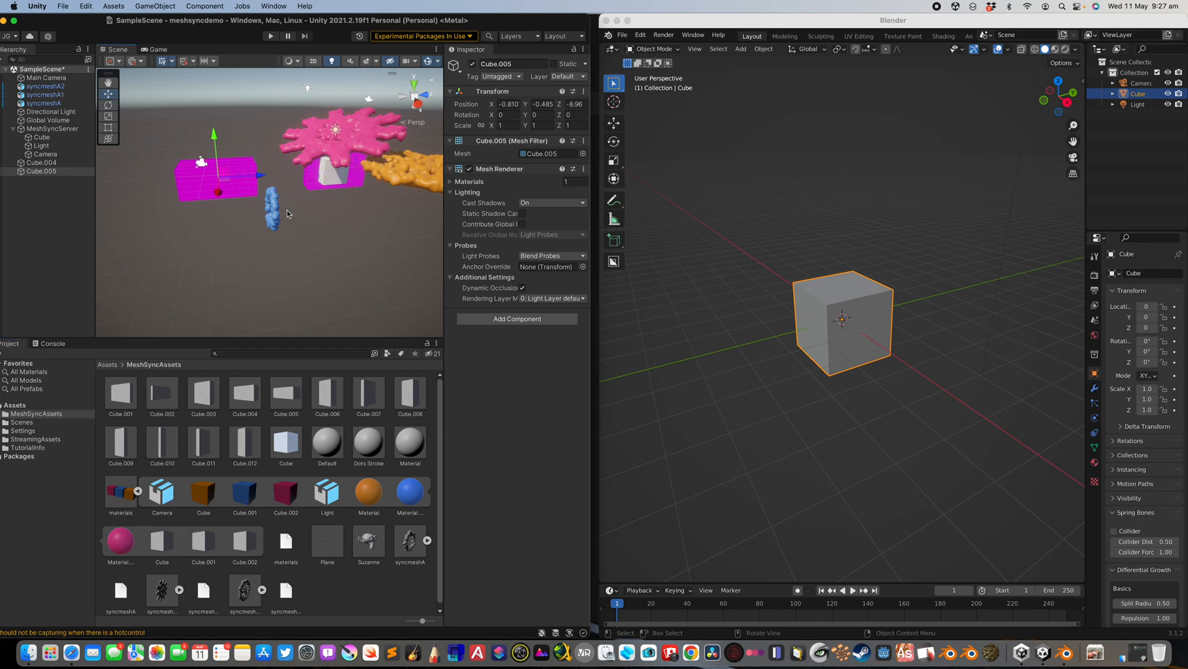
# Select the placed Cube.004 and move it along Z to join Cube.005
pyautogui.moveTo(287, 210); pyautogui.dragTo(274, 223, button='middle')
pyautogui.click(286, 196)
pyautogui.click(307, 197)
pyautogui.moveTo(340, 200); pyautogui.dragTo(252, 167)
# Add Cube.006, two Cube.007, Cube.004, Cube.003 and Cube.002 meshes to the scene and move Cube.002 along Z to about -14.59
pyautogui.moveTo(326, 409); pyautogui.dragTo(326, 289)
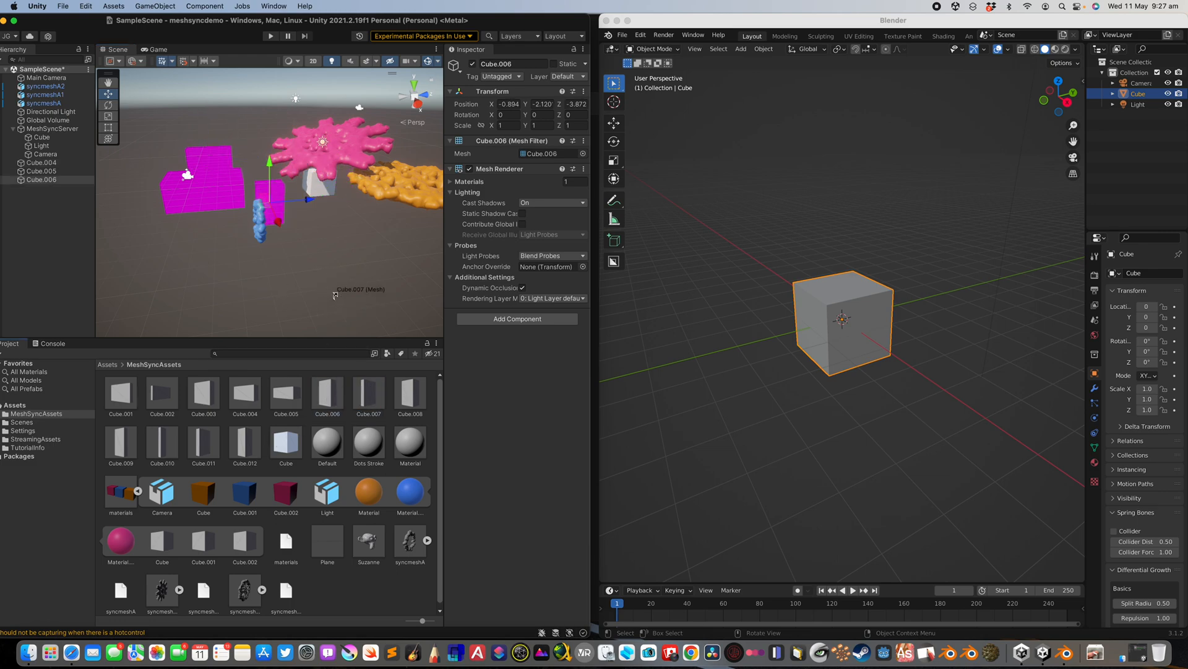
pyautogui.moveTo(373, 367); pyautogui.dragTo(365, 279)
pyautogui.moveTo(375, 396); pyautogui.dragTo(359, 266)
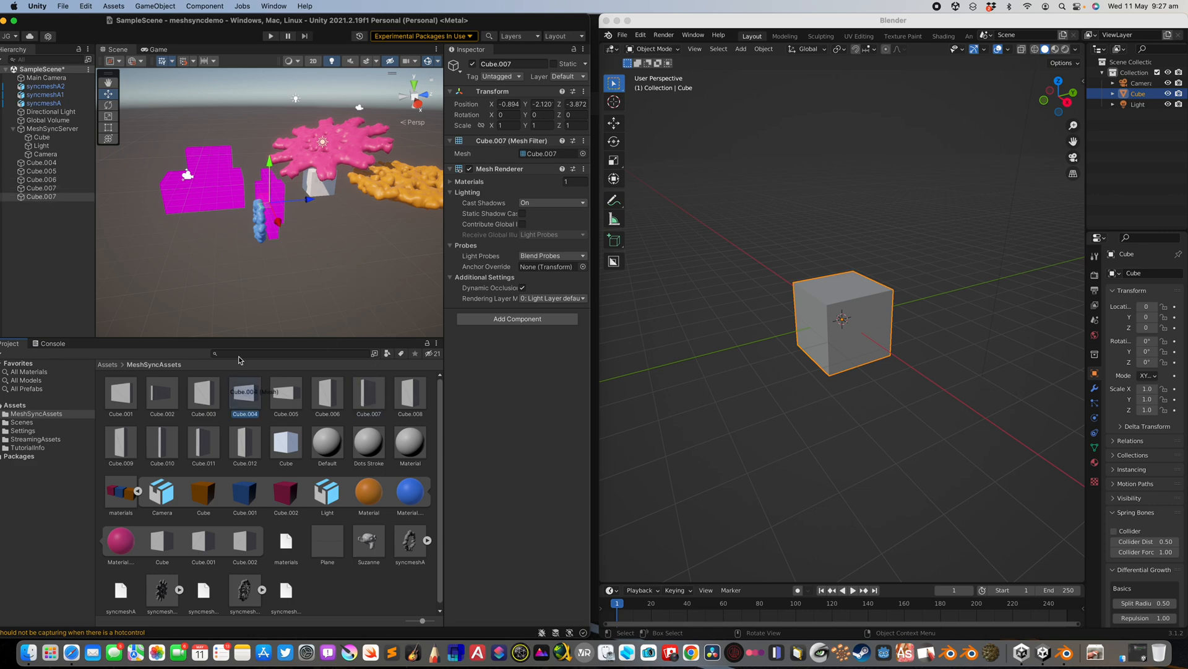
pyautogui.moveTo(223, 289); pyautogui.dragTo(192, 283)
pyautogui.moveTo(308, 199); pyautogui.dragTo(177, 211)
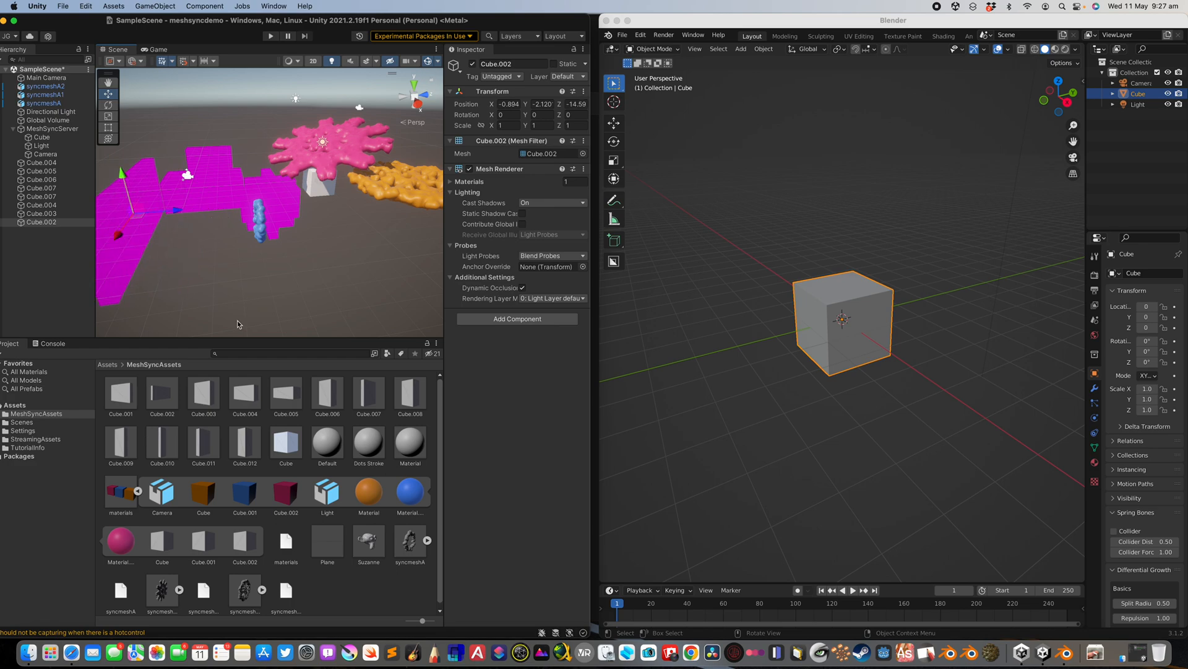
# Assign the orange Material to the Cube.002 wall and the blue Material.001 to the two blocks beside it, then clear the selection
pyautogui.moveTo(365, 492); pyautogui.dragTo(114, 268)
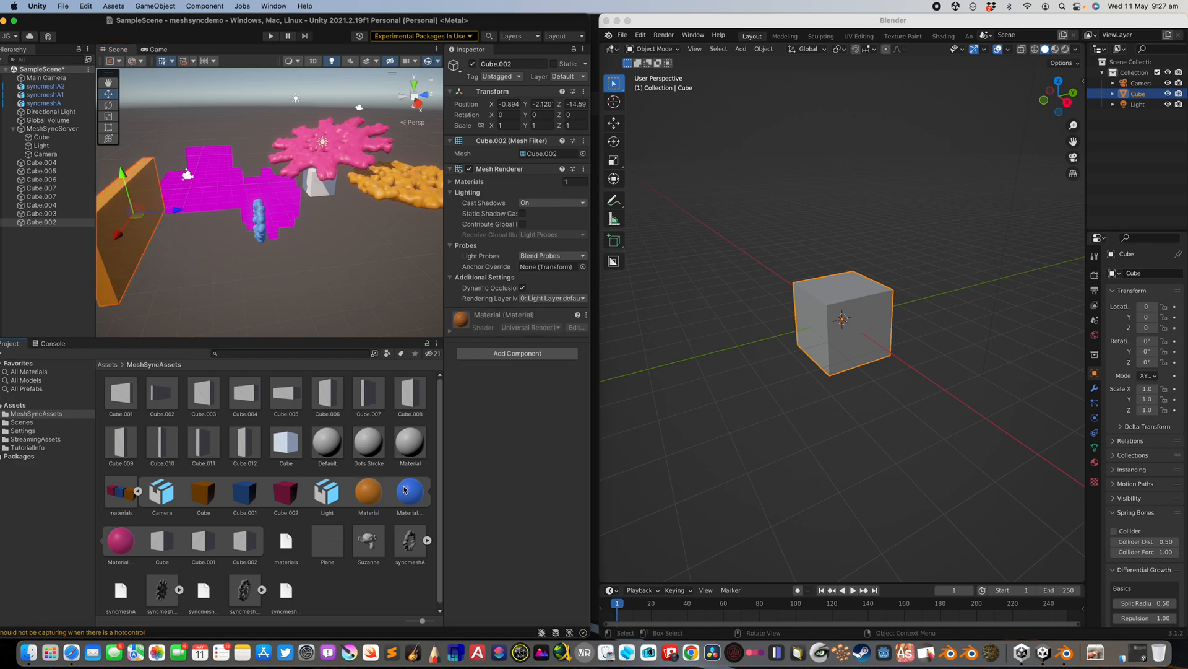
pyautogui.moveTo(404, 490); pyautogui.dragTo(219, 208)
pyautogui.moveTo(302, 228); pyautogui.dragTo(217, 162)
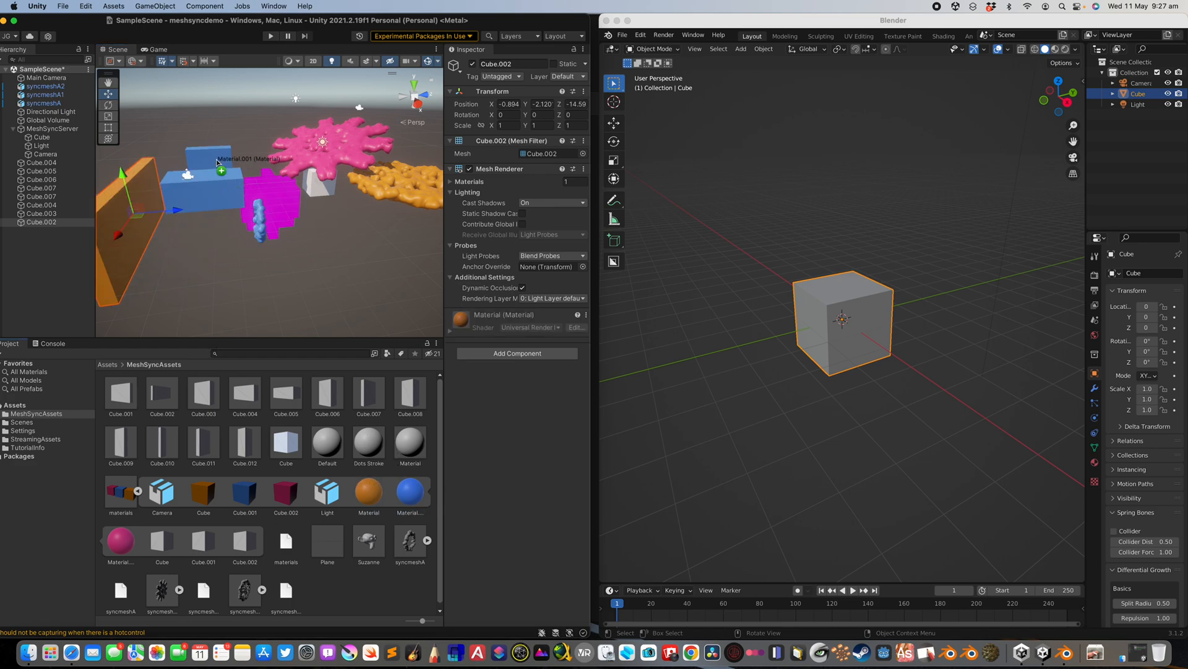
pyautogui.click(330, 255)
pyautogui.scroll(-3, 330, 255)
pyautogui.moveTo(778, 333); pyautogui.dragTo(733, 185, button='middle')
pyautogui.click(623, 35)
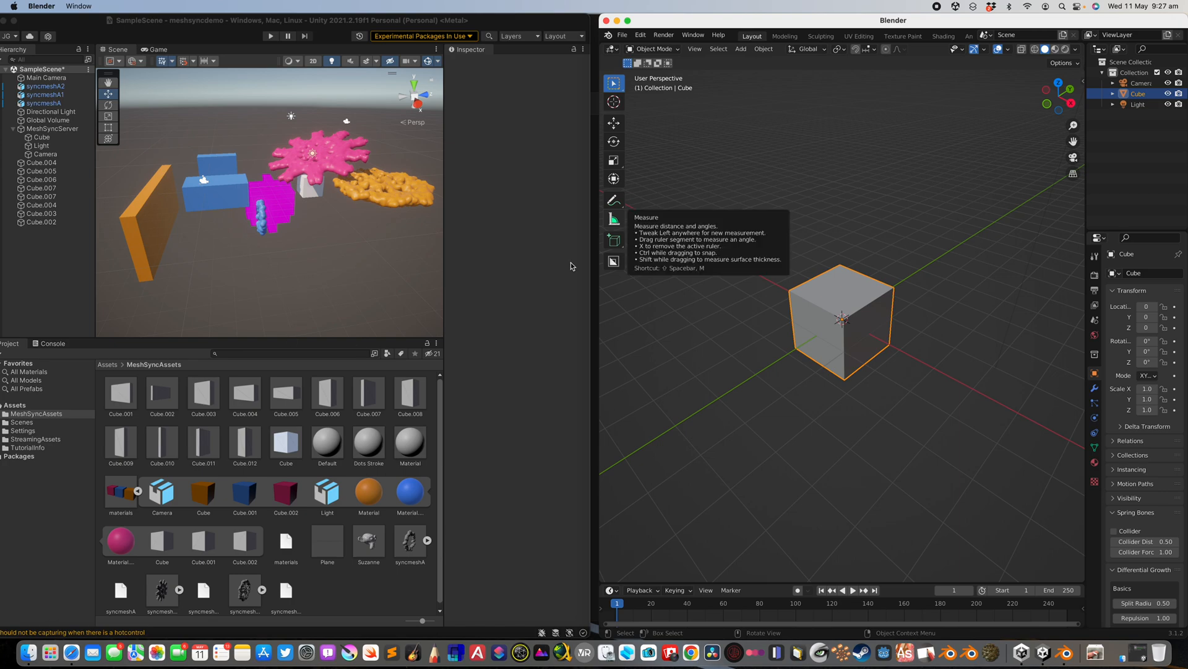
pyautogui.click(622, 35)
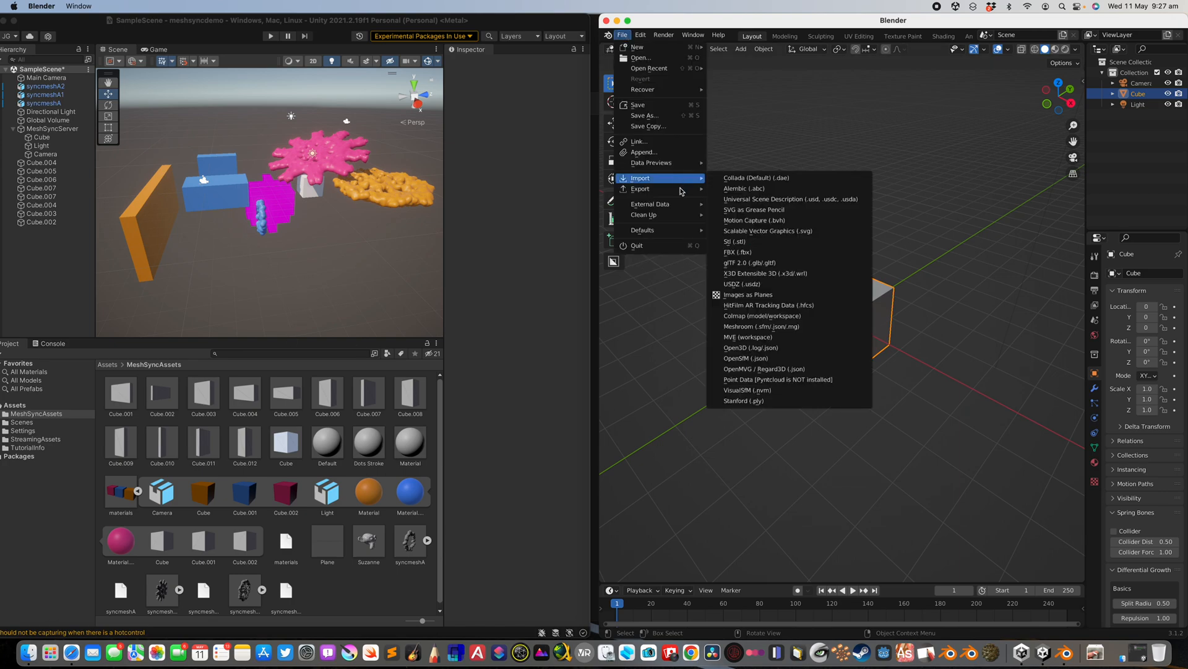
# Select all default objects in the Blender scene and delete them
pyautogui.moveTo(672, 192)
pyautogui.scroll(-2, 822, 271)
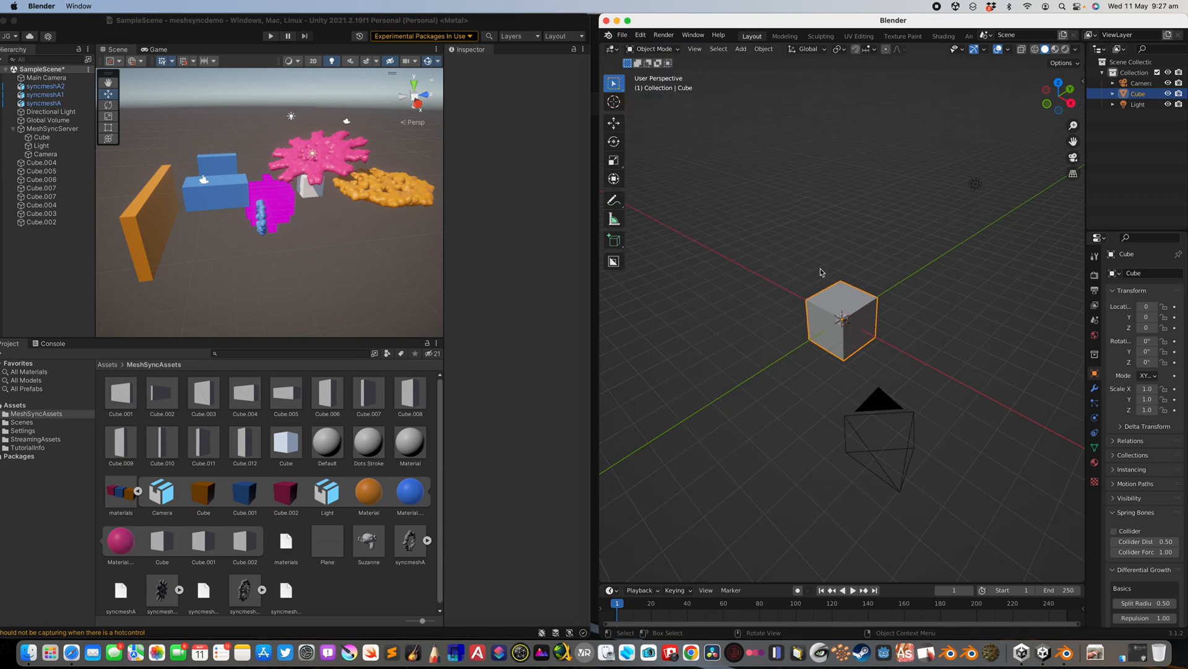
pyautogui.hscroll(-3, 821, 271)
pyautogui.press('a')
pyautogui.press('Delete')
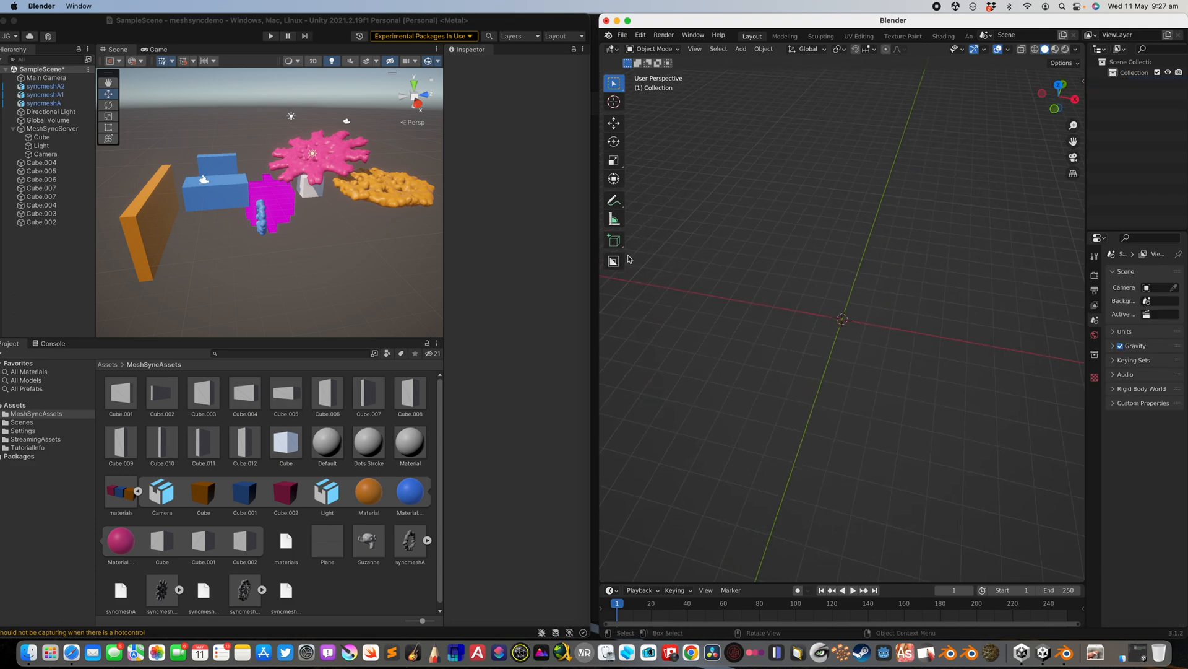
# Draw a large flat floor slab with the Add Cube tool and a tall wall block near its edge
pyautogui.click(614, 240)
pyautogui.moveTo(690, 201); pyautogui.dragTo(1045, 433)
pyautogui.click(1046, 427)
pyautogui.moveTo(905, 184); pyautogui.dragTo(960, 271)
pyautogui.click(973, 181)
pyautogui.scroll(-3, 867, 254)
pyautogui.moveTo(837, 258); pyautogui.dragTo(852, 259, button='middle')
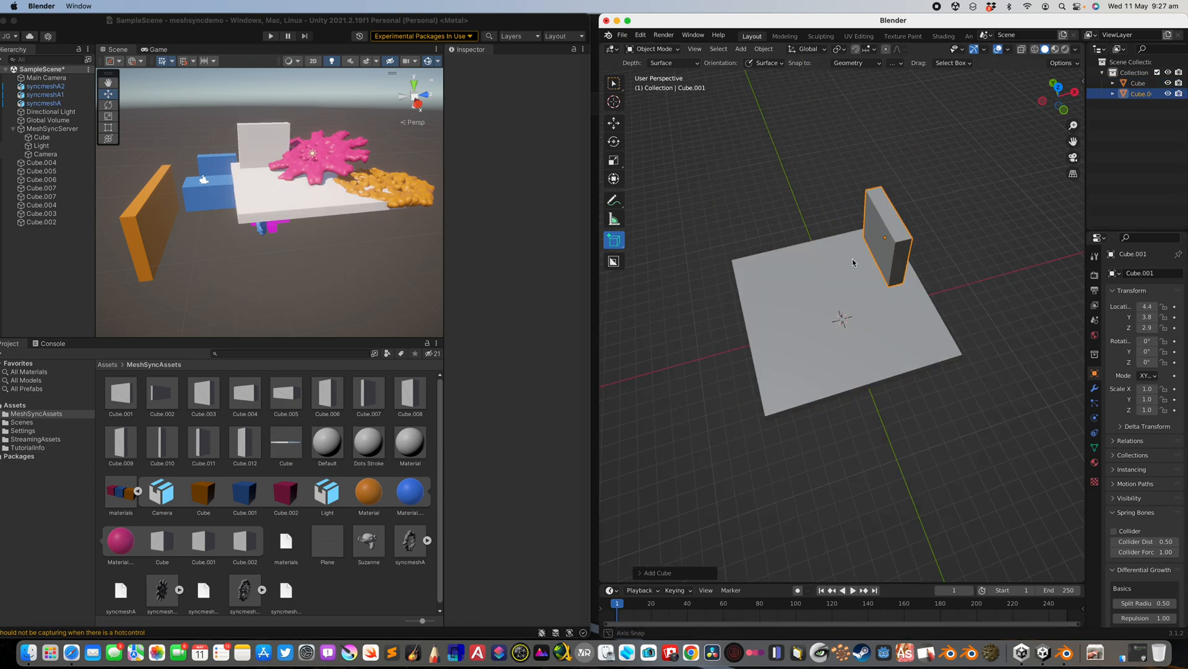
# Draw a low block at a corner of the floor slab, a larger one near the middle and a narrow one along an edge
pyautogui.moveTo(745, 274); pyautogui.dragTo(793, 279)
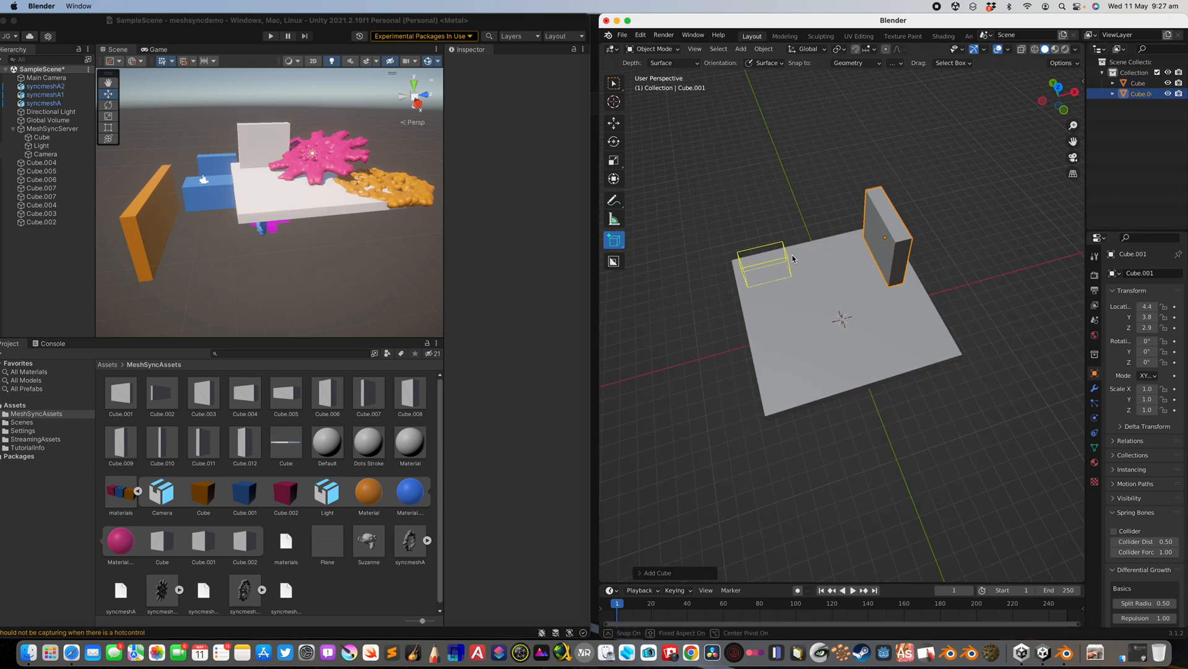
pyautogui.click(793, 259)
pyautogui.scroll(2, 804, 321)
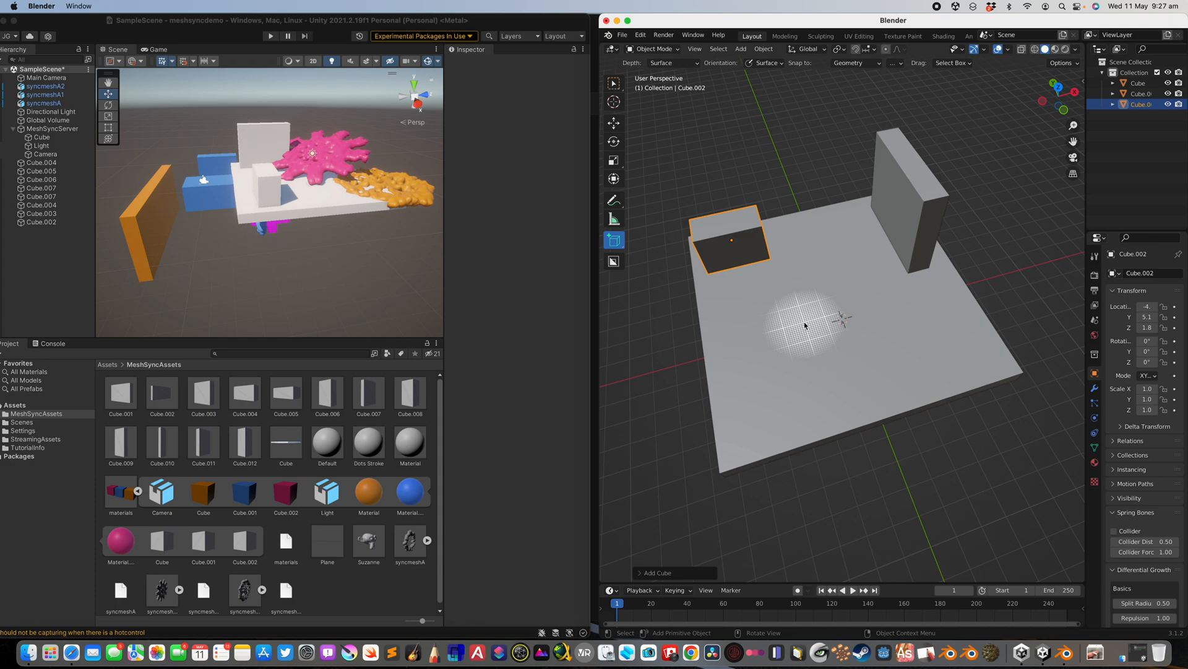
pyautogui.click(827, 285)
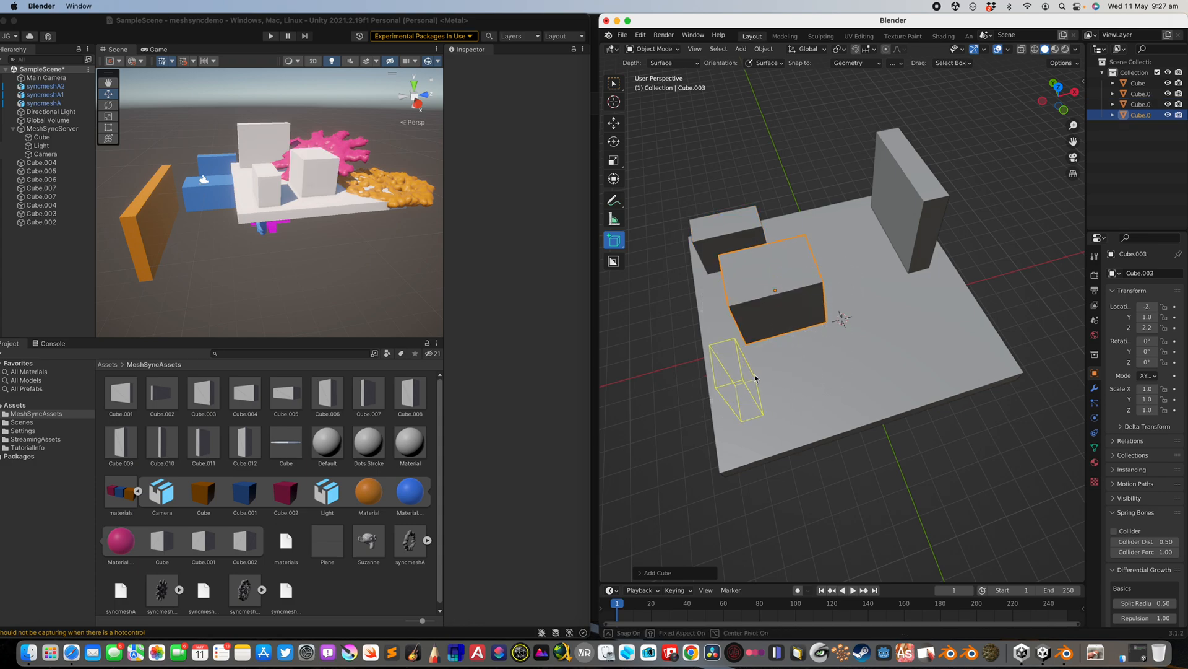
pyautogui.click(755, 377)
# Draw a long block along the floor slab's edge and a slim upright block on the slab
pyautogui.moveTo(836, 393); pyautogui.dragTo(974, 380)
pyautogui.click(878, 293)
pyautogui.moveTo(836, 240); pyautogui.dragTo(860, 273)
pyautogui.click(858, 225)
# Draw two more upright blocks near the edges of the floor slab
pyautogui.moveTo(848, 235); pyautogui.dragTo(929, 260, button='middle')
pyautogui.moveTo(743, 260); pyautogui.dragTo(805, 263, button='middle')
pyautogui.moveTo(693, 356); pyautogui.dragTo(715, 387)
pyautogui.click(688, 337)
pyautogui.moveTo(867, 346); pyautogui.dragTo(832, 231, button='middle')
pyautogui.moveTo(830, 227); pyautogui.dragTo(872, 246)
pyautogui.click(866, 177)
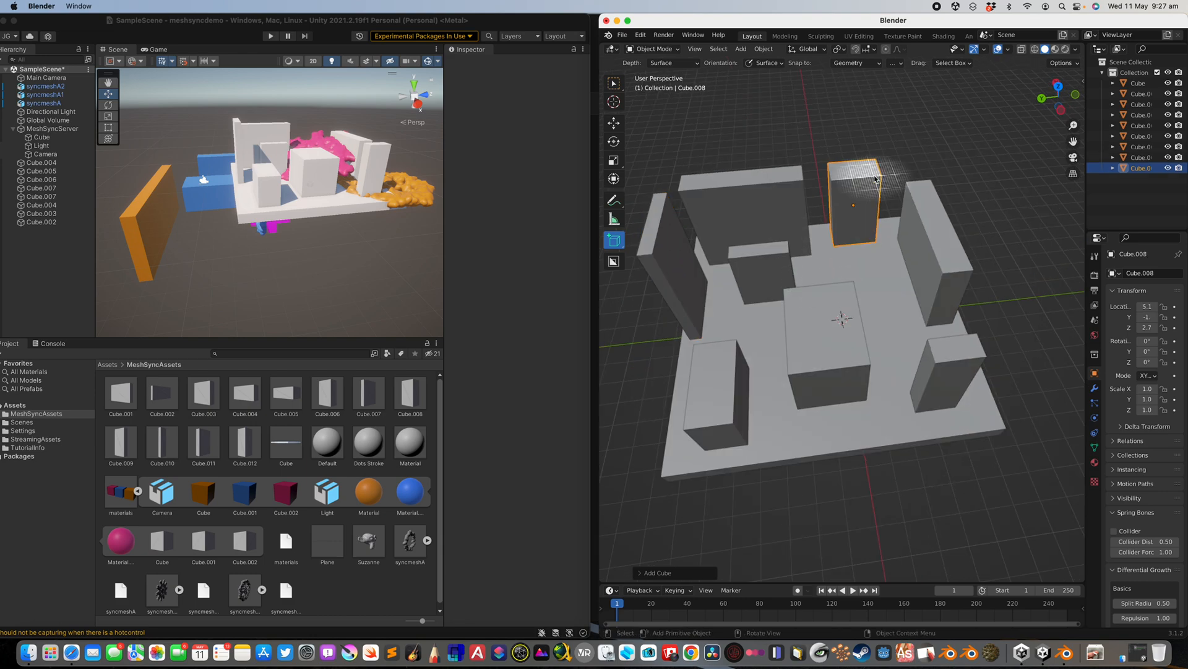
# Stack an upright block on the middle block and draw a wide slab projecting outward from the long edge block's face
pyautogui.moveTo(866, 176)
pyautogui.mouseDown(button='middle')
pyautogui.moveTo(817, 198)
pyautogui.moveTo(827, 226)
pyautogui.moveTo(772, 307)
pyautogui.mouseUp(button='middle')
pyautogui.moveTo(747, 272); pyautogui.dragTo(746, 334)
pyautogui.click(746, 186)
pyautogui.moveTo(746, 186); pyautogui.dragTo(854, 310, button='middle')
pyautogui.moveTo(851, 320); pyautogui.dragTo(1038, 453)
pyautogui.click(1038, 454)
# Draw a tall upright block on top of the slab projecting beyond the floor
pyautogui.moveTo(1038, 453); pyautogui.dragTo(927, 284, button='middle')
pyautogui.moveTo(927, 286); pyautogui.dragTo(936, 327)
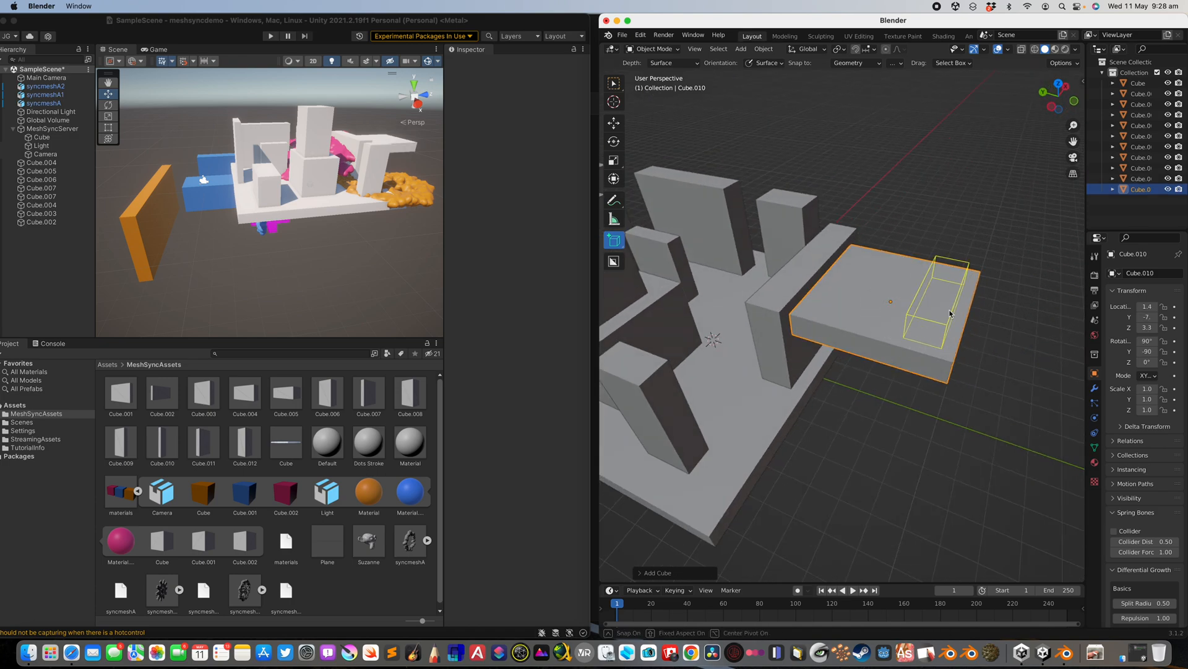
pyautogui.click(948, 247)
# Draw two more upright blocks in the layout and a slim upright block on top of the central tower
pyautogui.moveTo(947, 248); pyautogui.dragTo(817, 365, button='middle')
pyautogui.moveTo(670, 399); pyautogui.dragTo(700, 433)
pyautogui.click(699, 359)
pyautogui.moveTo(838, 450); pyautogui.dragTo(848, 444)
pyautogui.click(836, 371)
pyautogui.moveTo(836, 371); pyautogui.dragTo(811, 310, button='middle')
pyautogui.moveTo(808, 306); pyautogui.dragTo(811, 297)
pyautogui.click(816, 225)
# Save the Blender file as test in the project's MeshSyncAssets folder
pyautogui.moveTo(816, 225); pyautogui.dragTo(777, 288, button='middle')
pyautogui.click(622, 35)
pyautogui.click(646, 121)
pyautogui.click(778, 568)
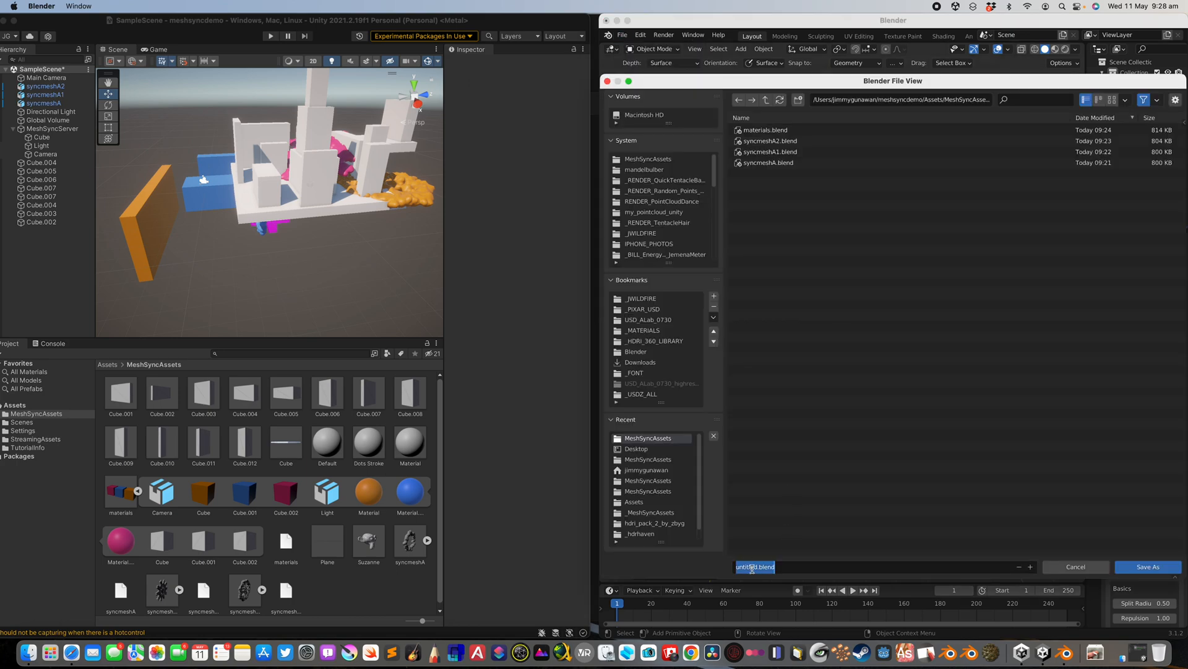
pyautogui.write('test')
pyautogui.click(1146, 566)
# Move the tall block on the projecting slab along its X axis and rotate it about Z
pyautogui.moveTo(810, 330); pyautogui.dragTo(823, 341, button='middle')
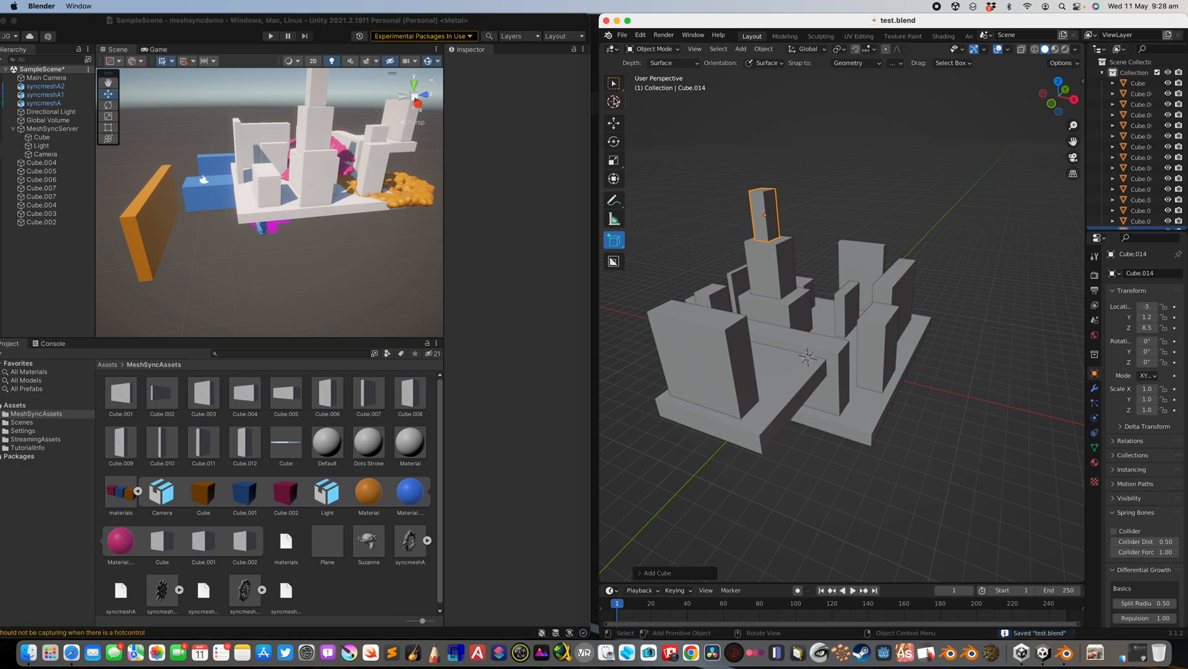
pyautogui.click(614, 123)
pyautogui.click(737, 359)
pyautogui.moveTo(773, 358); pyautogui.dragTo(803, 353)
pyautogui.press('r')
pyautogui.press('z')
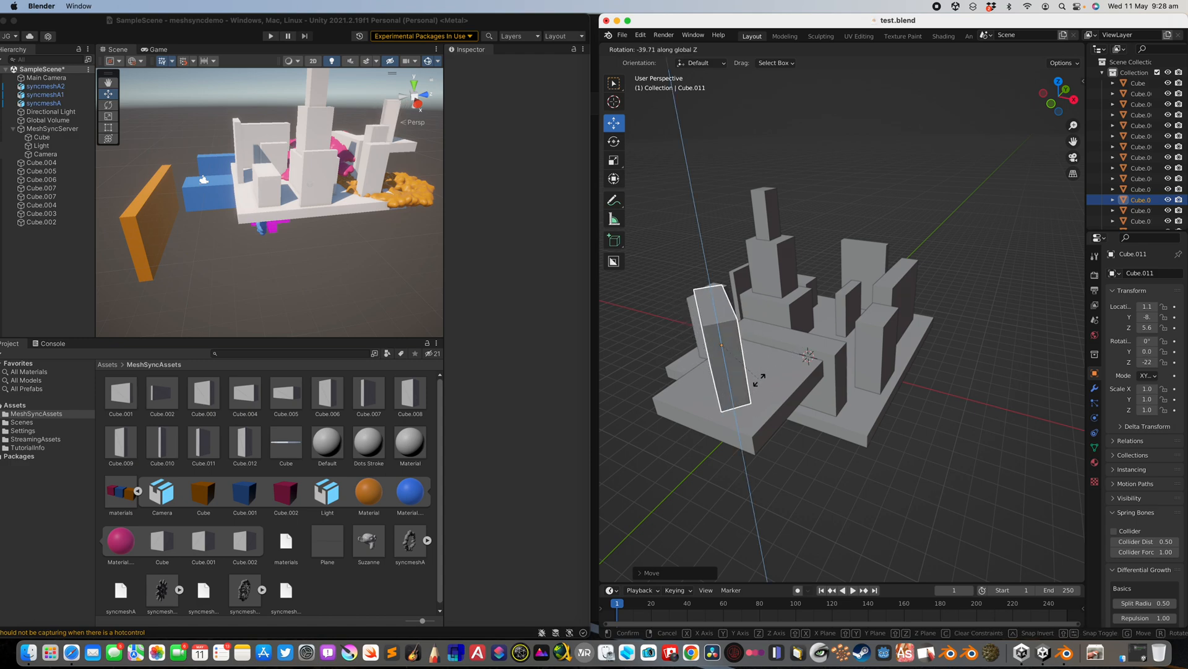
pyautogui.click(772, 381)
# Collapse MeshSyncServer in Unity and delete all the loose cubes listed below it, from Cube.004 through Cube.002
pyautogui.click(374, 241)
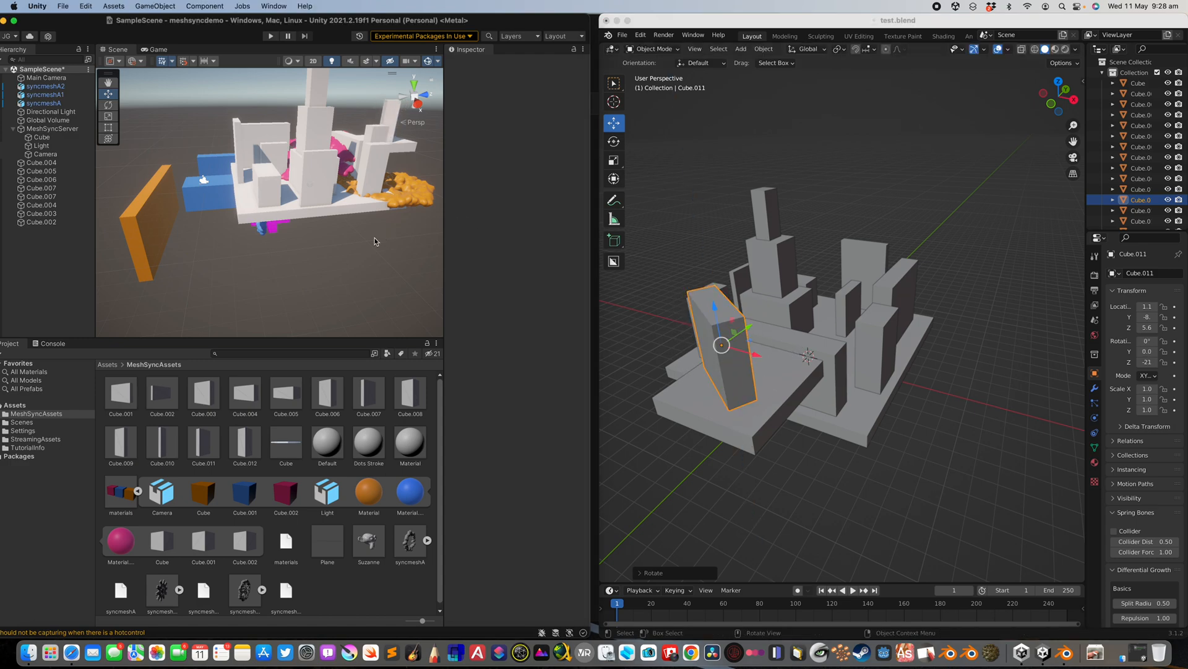
pyautogui.moveTo(380, 222); pyautogui.dragTo(291, 213, button='right')
pyautogui.press('w')
pyautogui.click(13, 129)
pyautogui.click(39, 137)
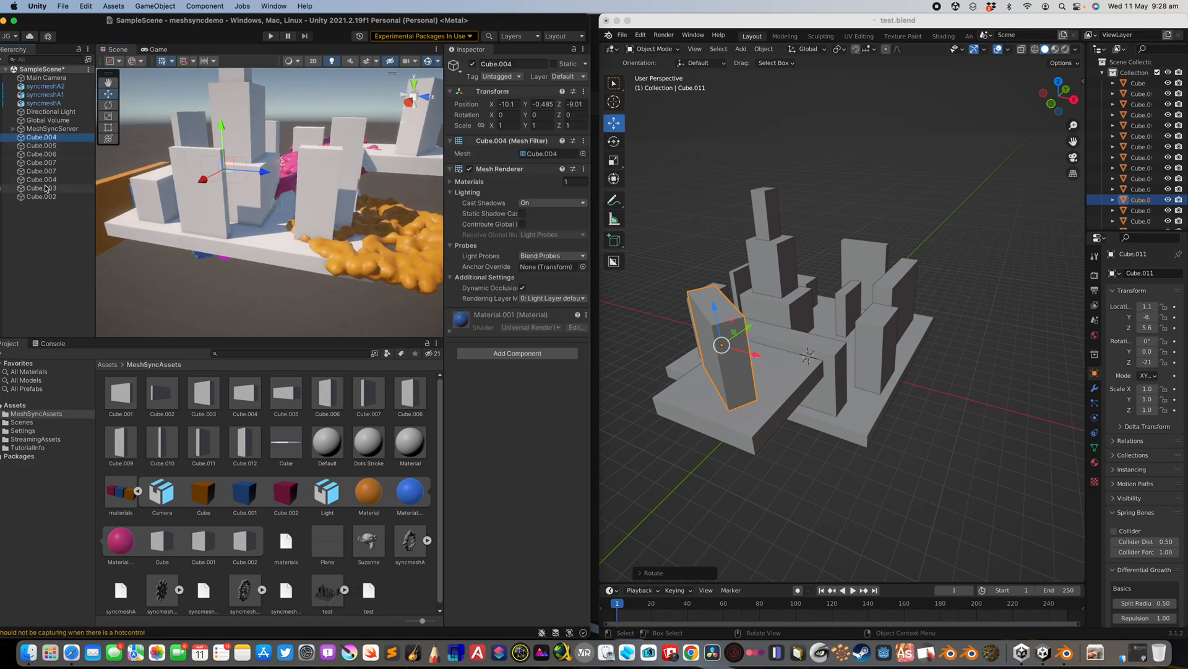
pyautogui.keyDown('shift'); pyautogui.click(44, 196); pyautogui.keyUp('shift')
pyautogui.press('f')
pyautogui.moveTo(251, 212); pyautogui.dragTo(96, 177)
pyautogui.rightClick(51, 177)
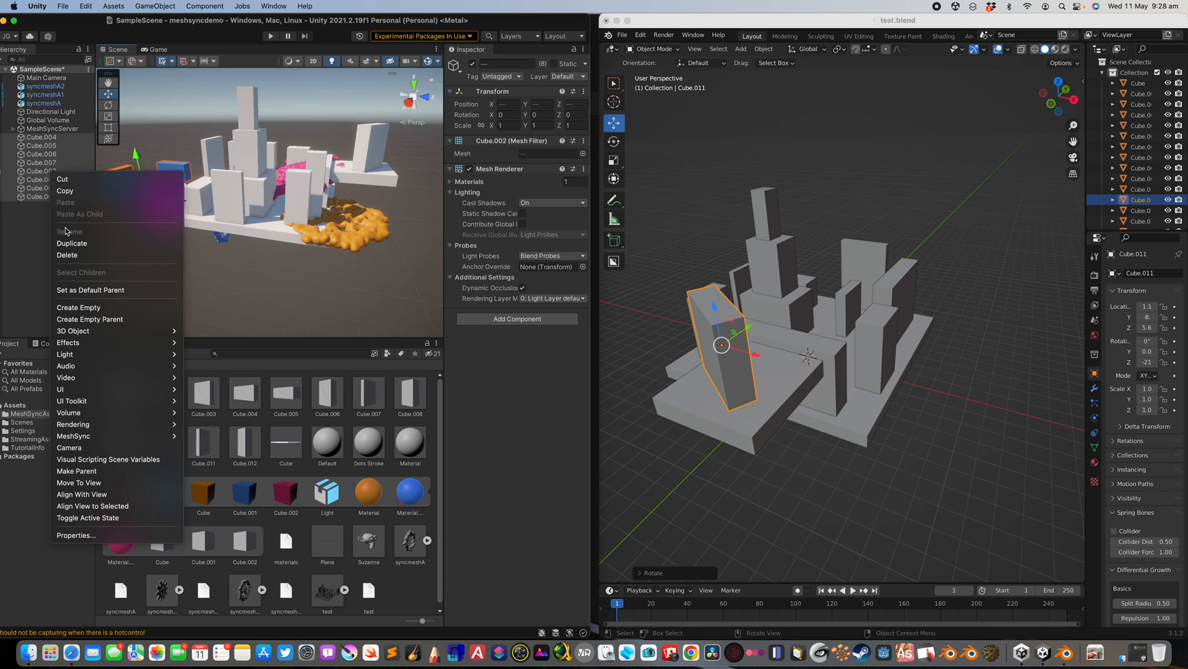
pyautogui.click(75, 254)
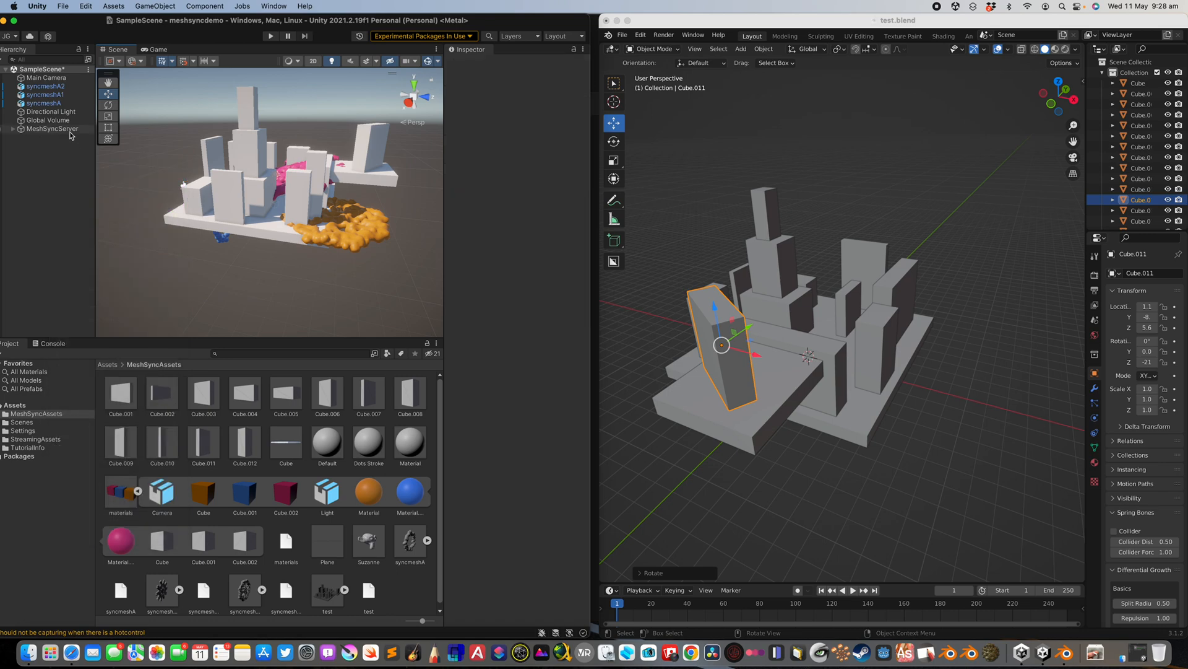
# Select MeshSyncServer and expand its list of synced objects for review
pyautogui.click(11, 130)
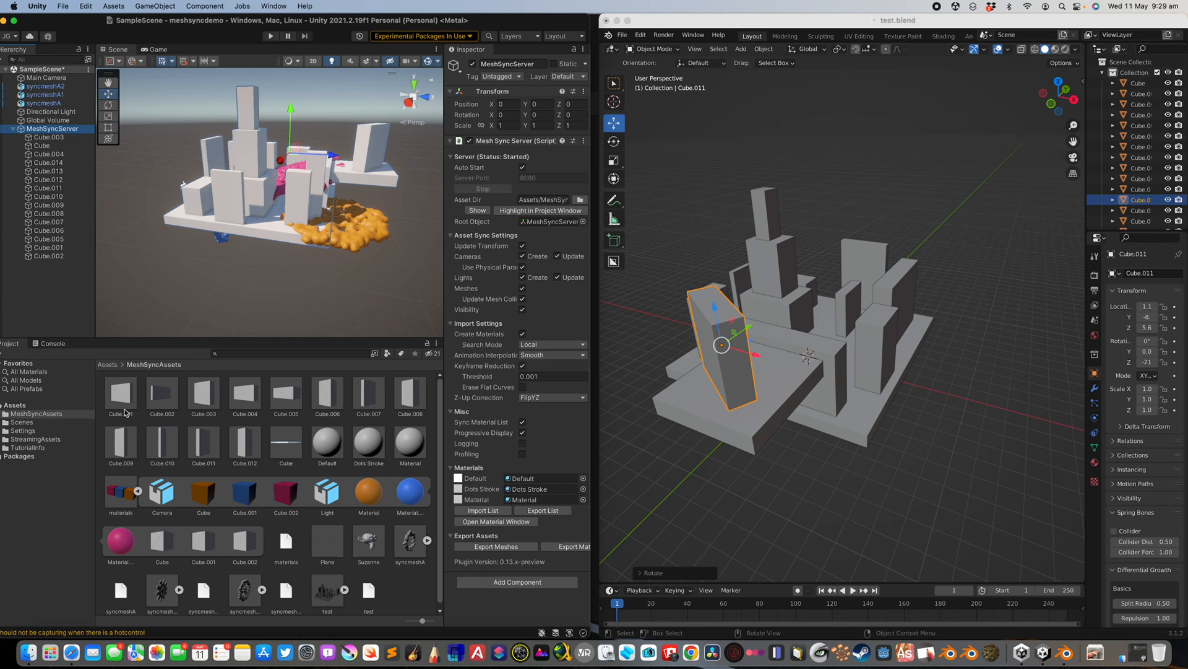
pyautogui.scroll(-1, 345, 516)
pyautogui.scroll(1, 340, 515)
# Select all blocks in Blender, add a level 2 subdivision to them and switch to Unity to see the synced result
pyautogui.moveTo(811, 390); pyautogui.dragTo(827, 350, button='middle')
pyautogui.click(861, 273)
pyautogui.moveTo(860, 273); pyautogui.dragTo(837, 285, button='middle')
pyautogui.click(804, 214)
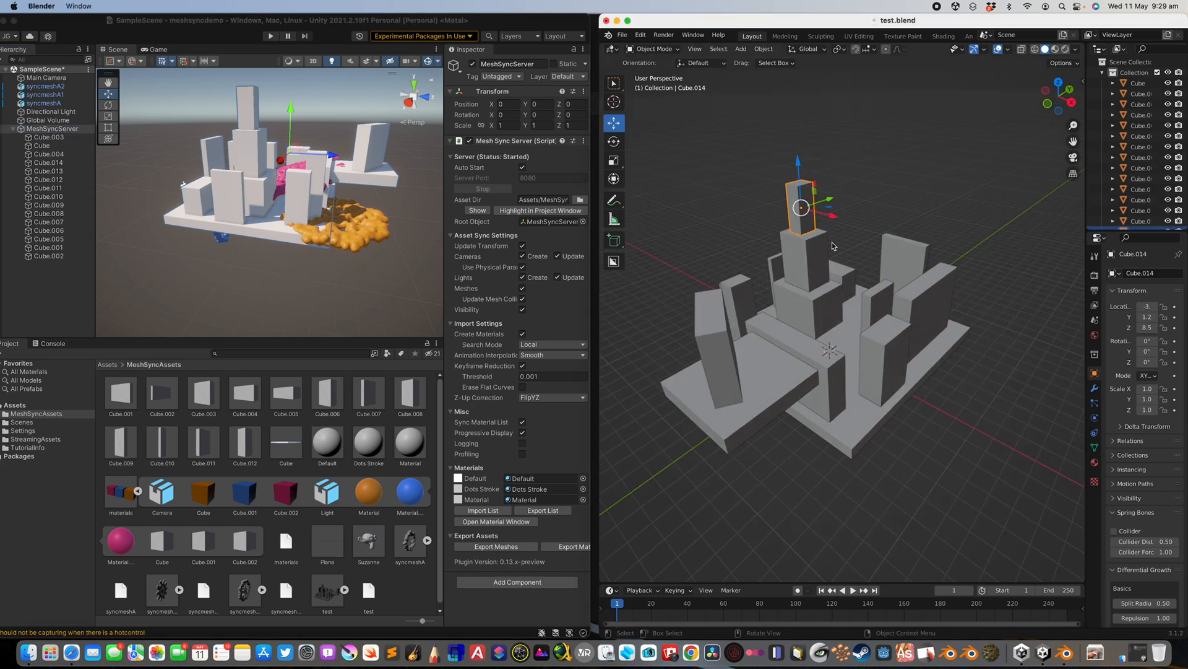
pyautogui.click(785, 371)
pyautogui.moveTo(785, 372); pyautogui.dragTo(829, 388, button='middle')
pyautogui.press('a')
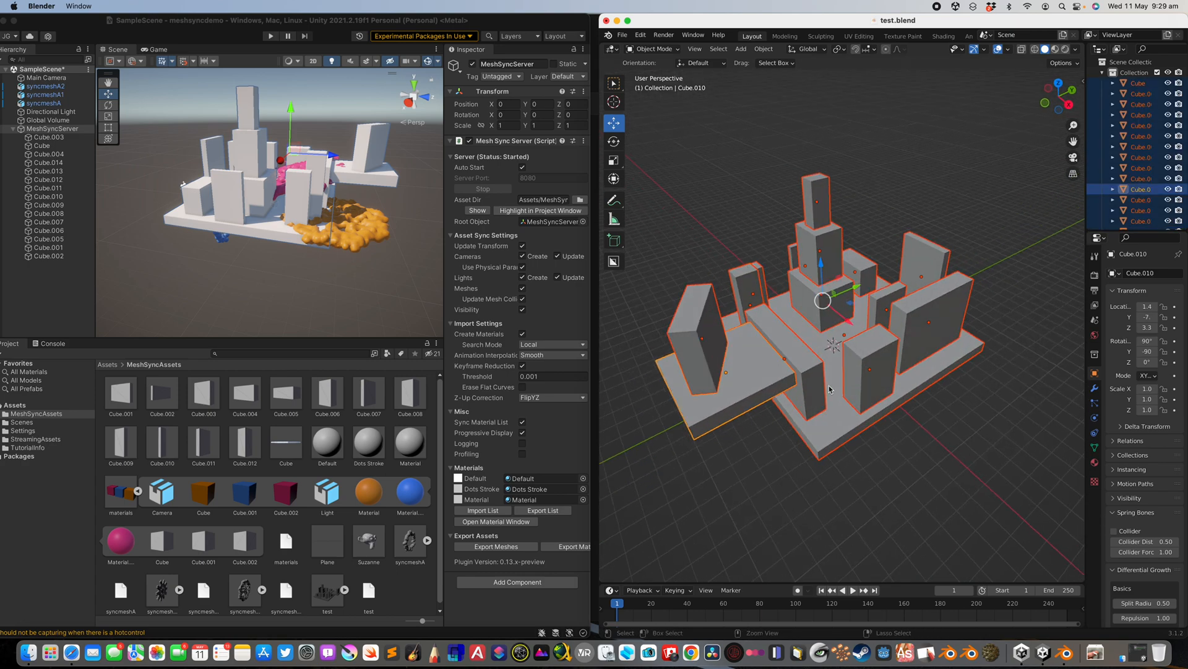
pyautogui.hotkey('ctrl', '2')
pyautogui.click(392, 267)
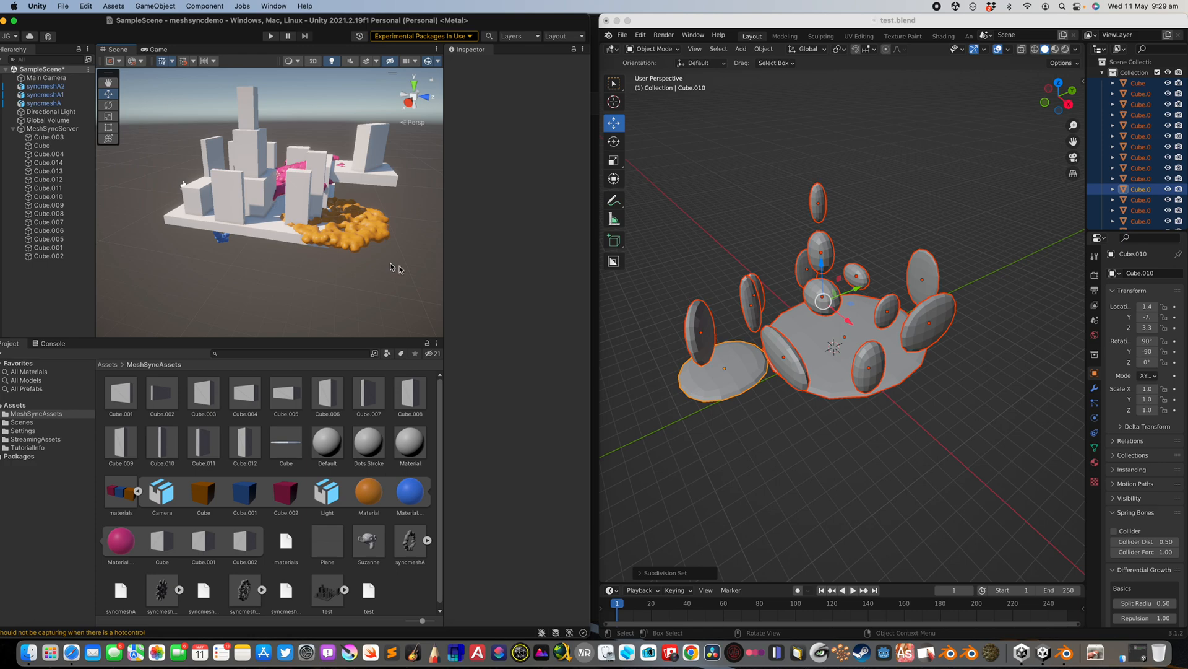
pyautogui.click(841, 341)
pyautogui.moveTo(842, 341); pyautogui.dragTo(855, 335, button='middle')
pyautogui.press('a')
pyautogui.press('r')
pyautogui.press('r')
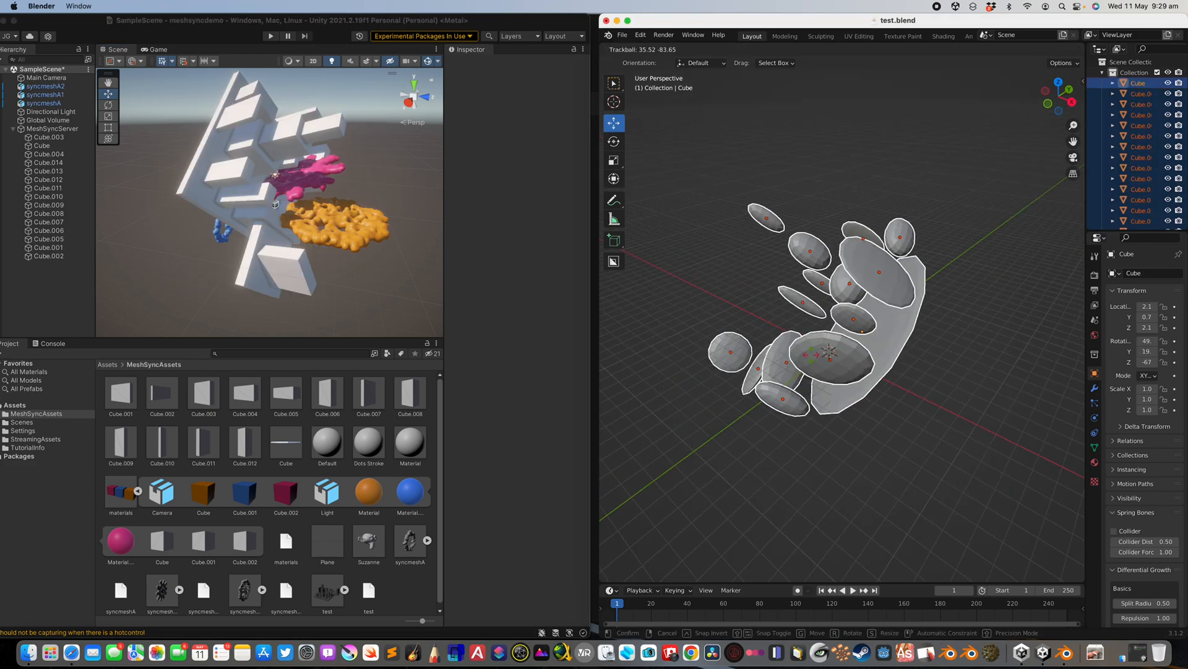
pyautogui.press('Escape')
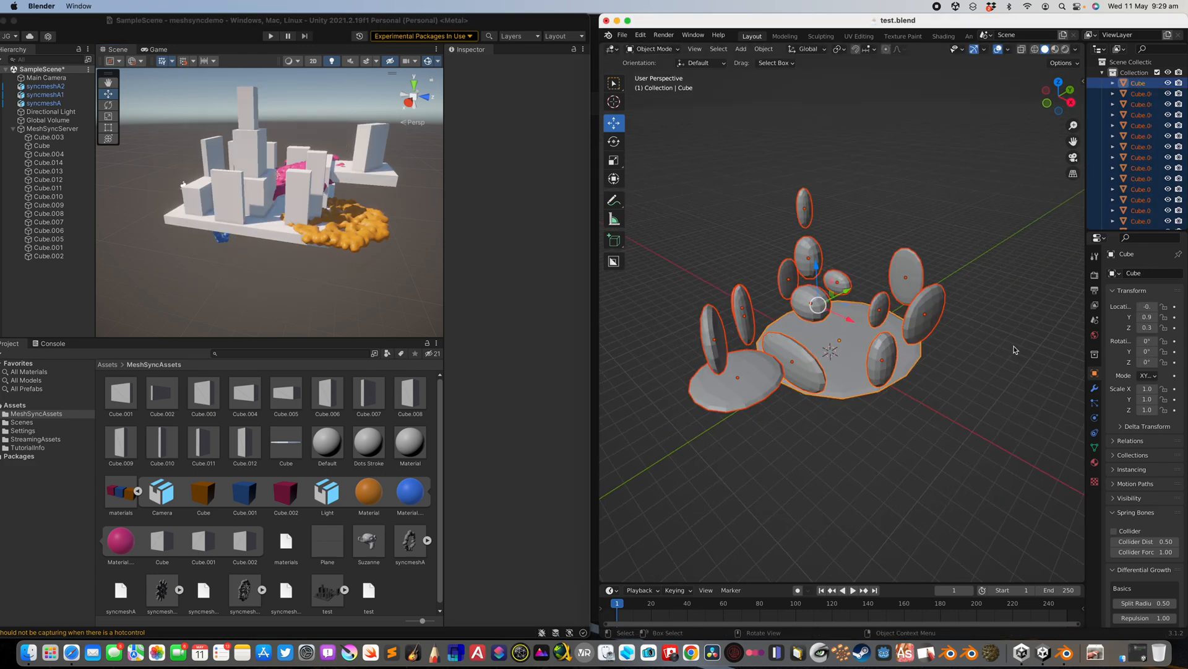
# Remove the base slab's Subdivision modifier and copy its empty modifier stack to all the other blocks
pyautogui.click(1094, 387)
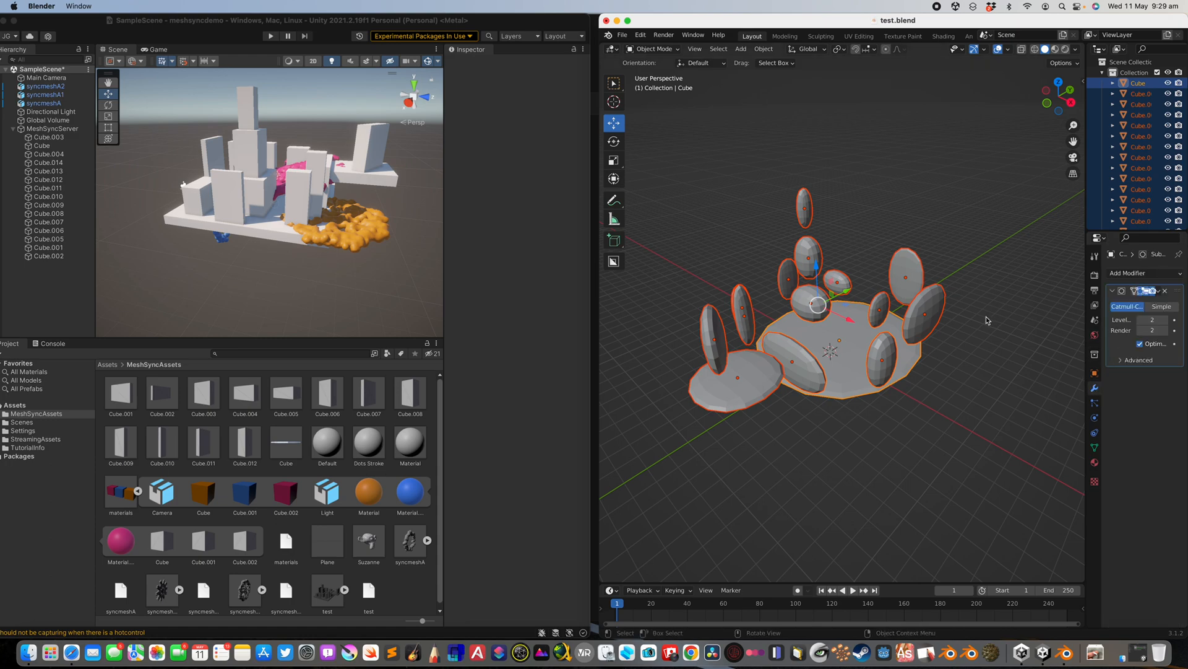
pyautogui.rightClick(1128, 314)
pyautogui.press('super+z')
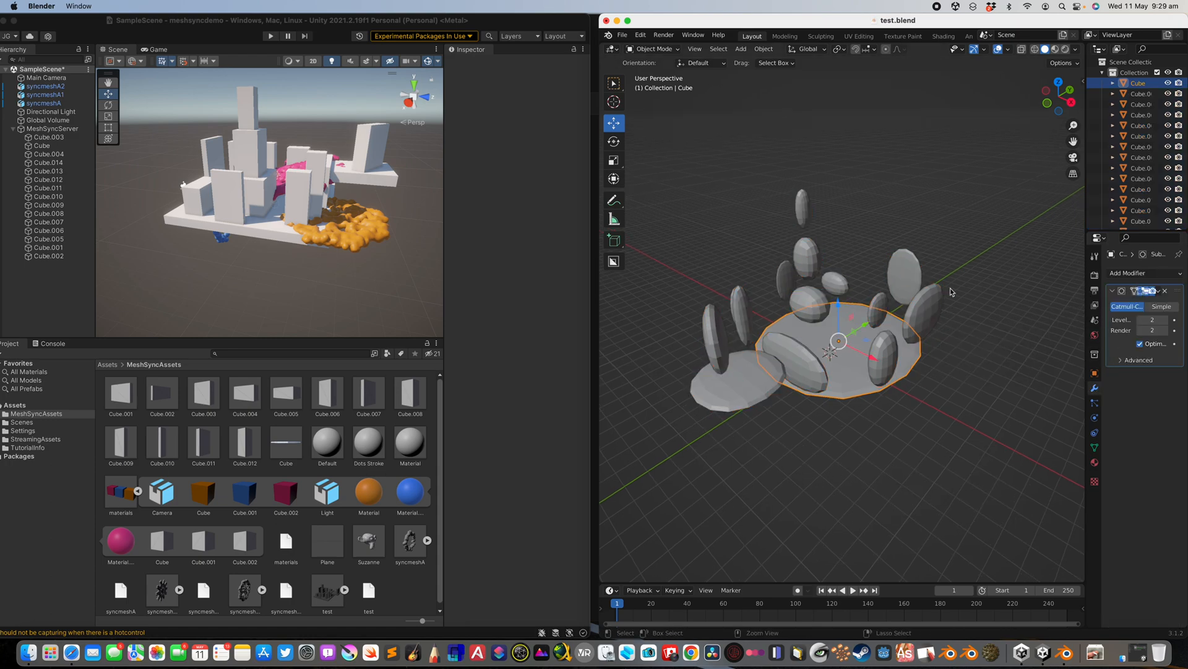
pyautogui.click(1166, 290)
pyautogui.press('a')
pyautogui.moveTo(873, 350); pyautogui.dragTo(863, 361, button='middle')
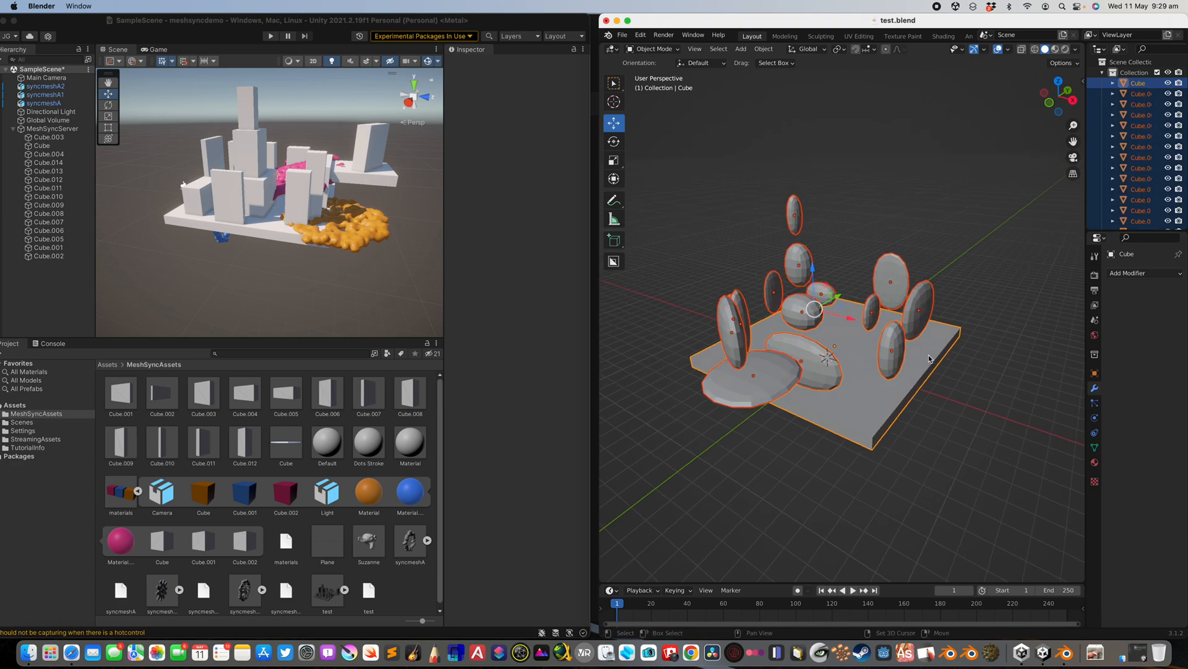
pyautogui.hotkey('ctrl', 'l')
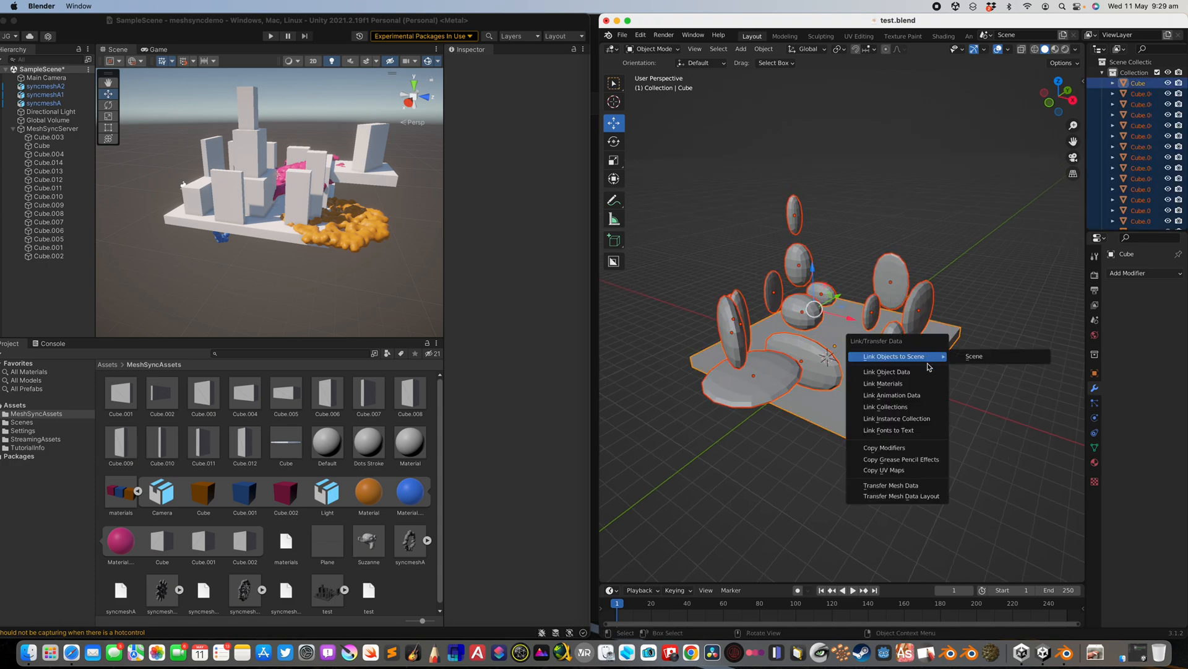
pyautogui.click(890, 446)
pyautogui.moveTo(891, 444); pyautogui.dragTo(898, 224, button='middle')
pyautogui.click(898, 281)
pyautogui.keyDown('shift'); pyautogui.moveTo(894, 287); pyautogui.dragTo(898, 298, button='middle'); pyautogui.keyUp('shift')
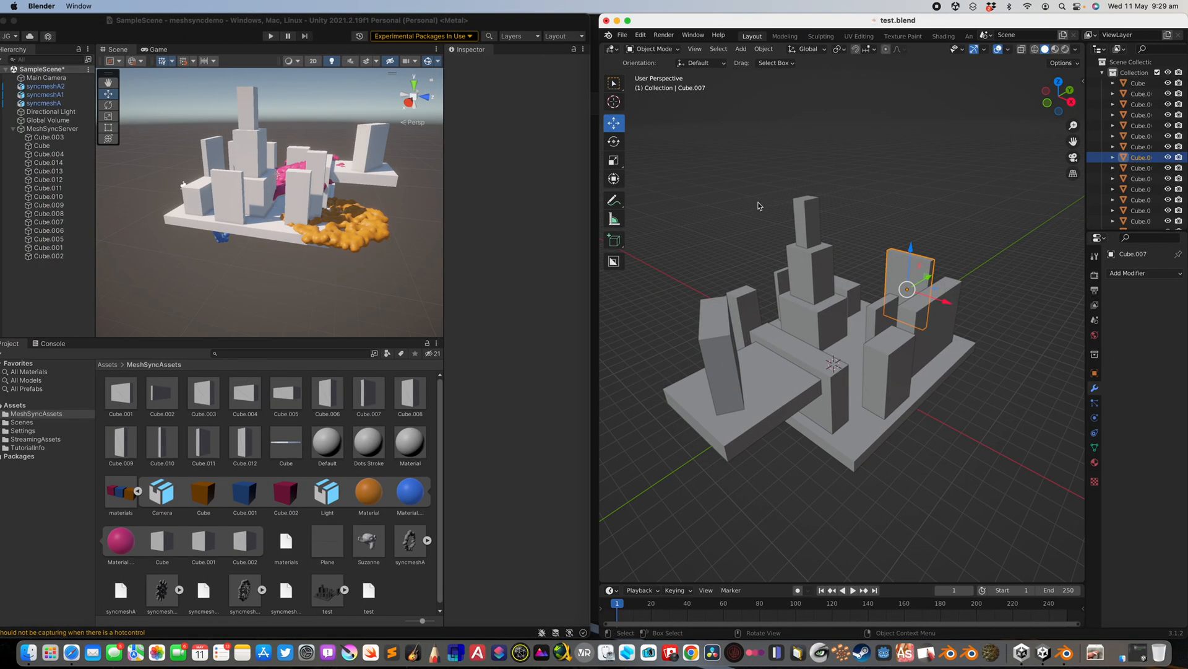
# Move the topmost block of the central tower along the global Y axis
pyautogui.moveTo(759, 206); pyautogui.dragTo(793, 222, button='middle')
pyautogui.click(832, 232)
pyautogui.press('g')
pyautogui.press('y')
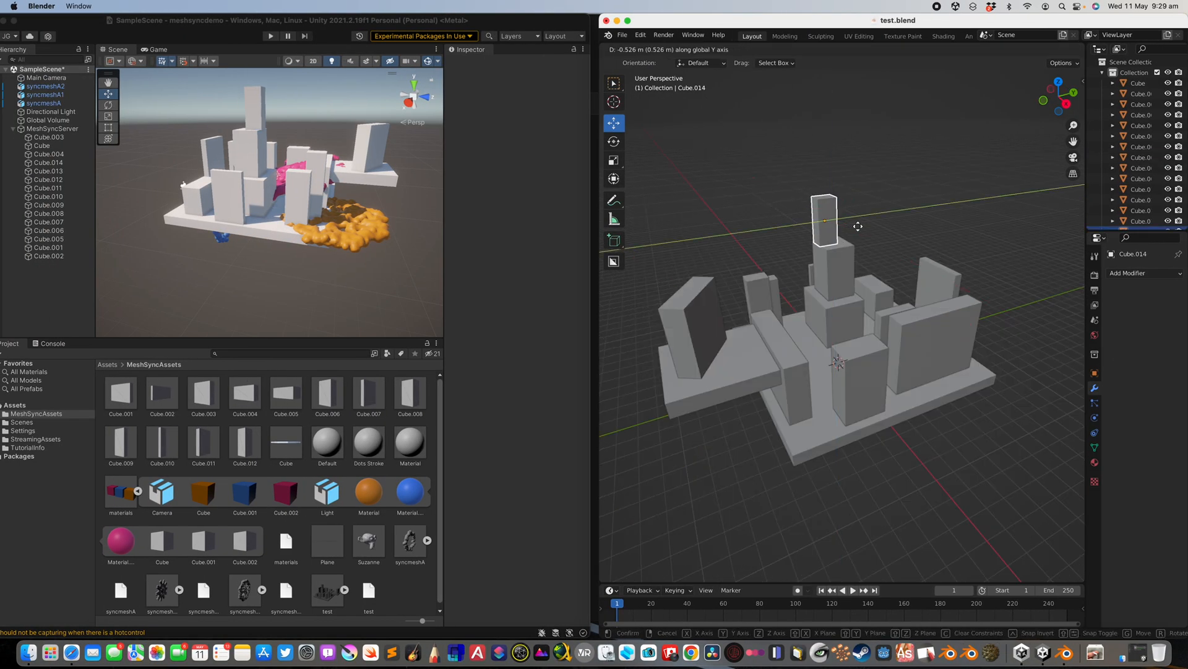
pyautogui.click(864, 226)
pyautogui.moveTo(842, 265); pyautogui.dragTo(619, 370, button='middle')
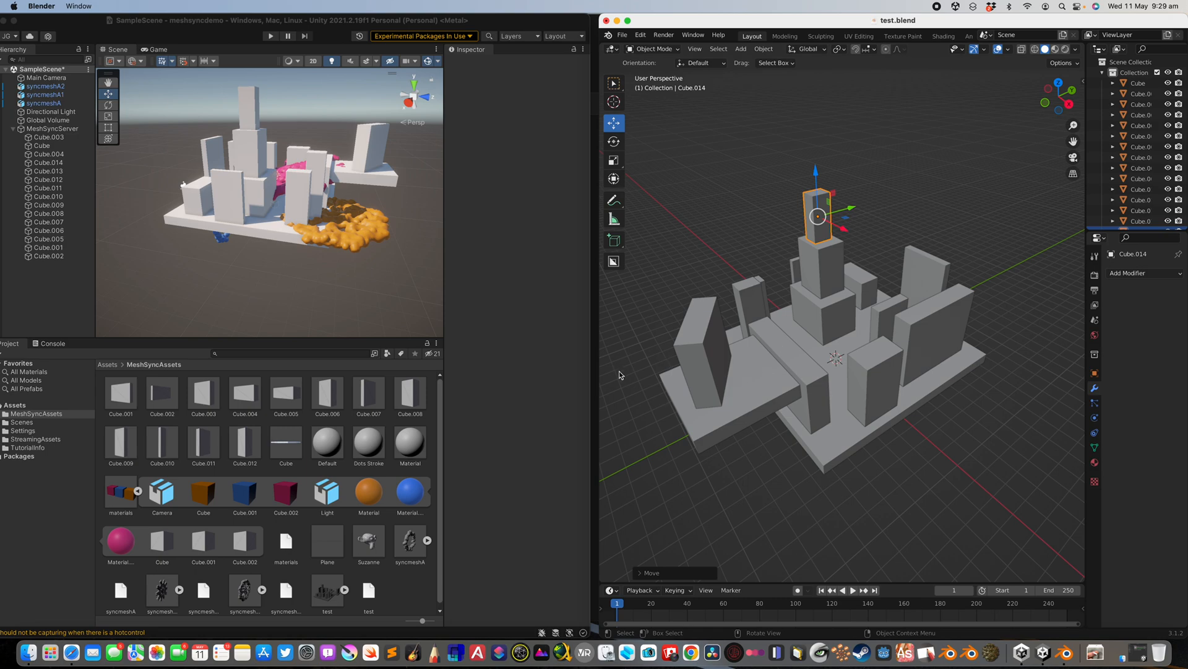
# Turn off Auto Start on MeshSyncServer in Unity and stop the server
pyautogui.click(48, 129)
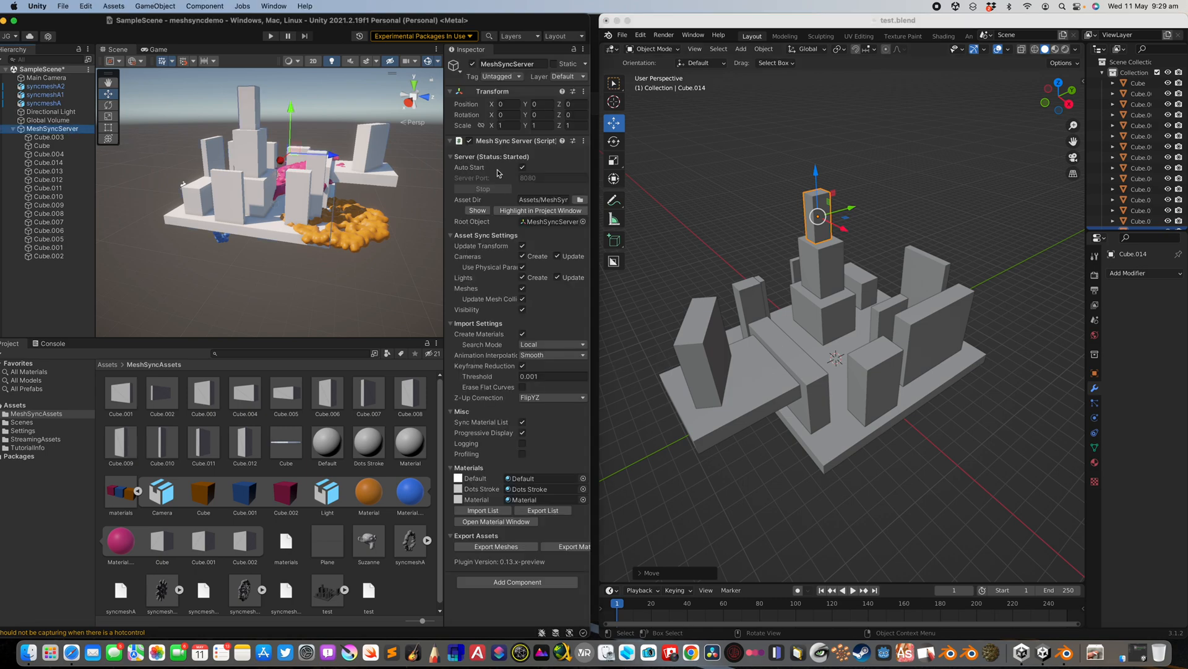
pyautogui.click(523, 168)
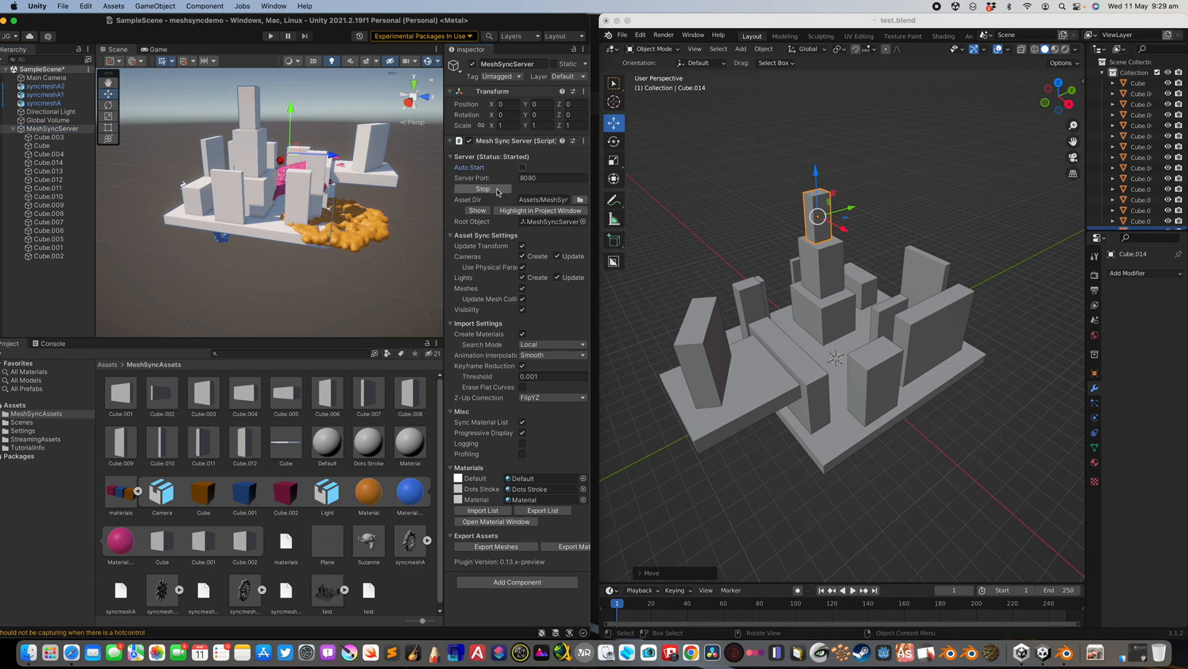
pyautogui.press('f')
# Move the topmost tower block in Blender and select all the blocks to test the stopped sync
pyautogui.click(860, 255)
pyautogui.click(828, 235)
pyautogui.click(822, 283)
pyautogui.press('a')
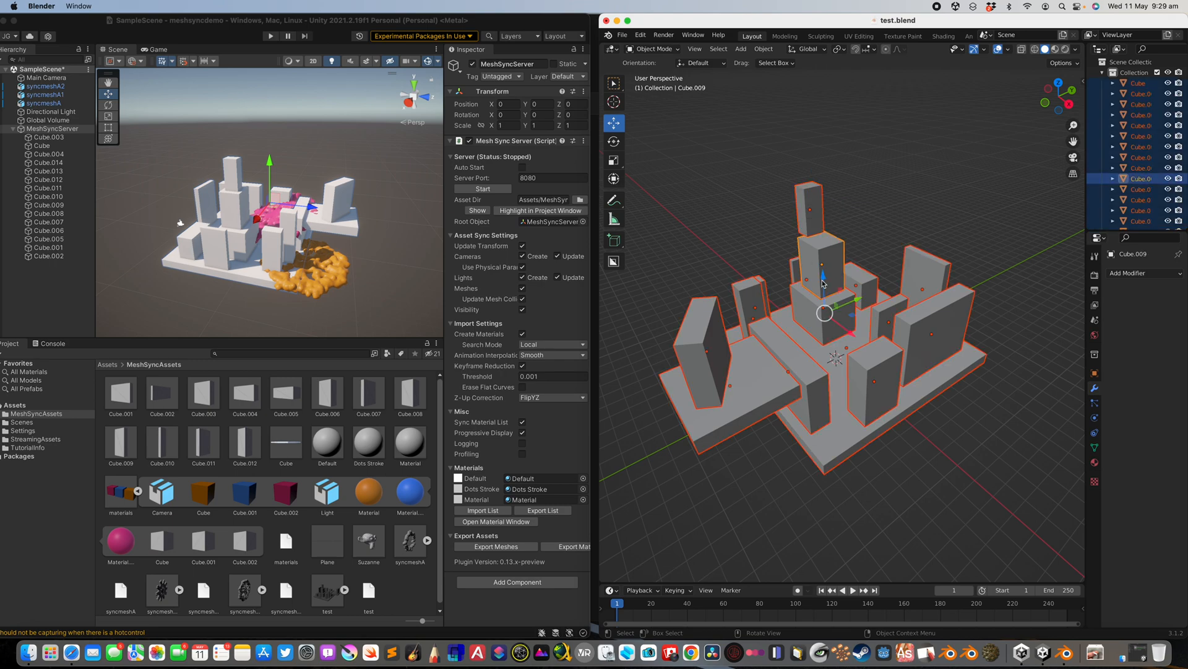
# Export the synced meshes from MeshSyncServer into the MeshSyncAssets folder in Unity
pyautogui.click(349, 239)
pyautogui.click(234, 234)
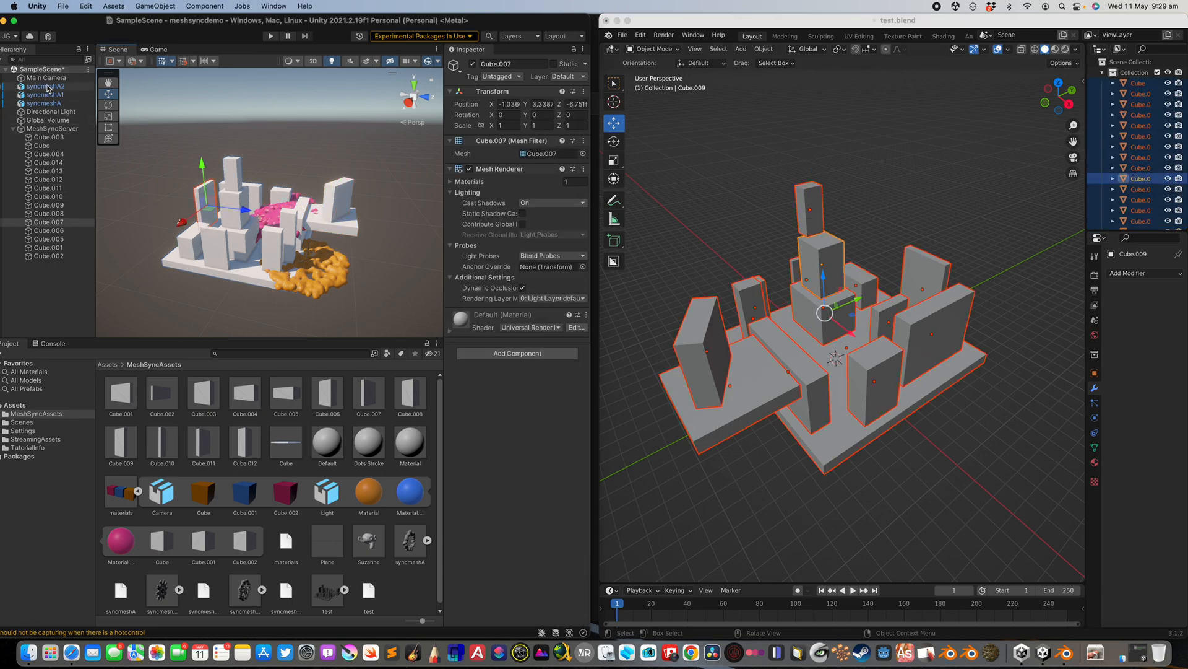
pyautogui.click(51, 128)
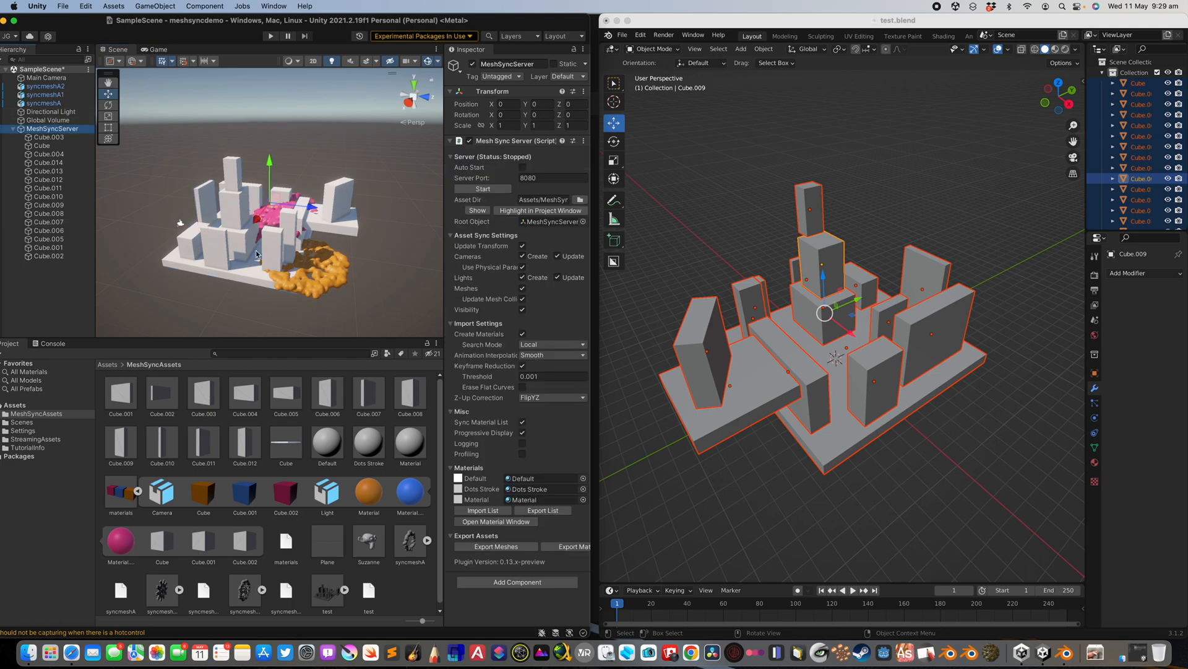
pyautogui.click(495, 547)
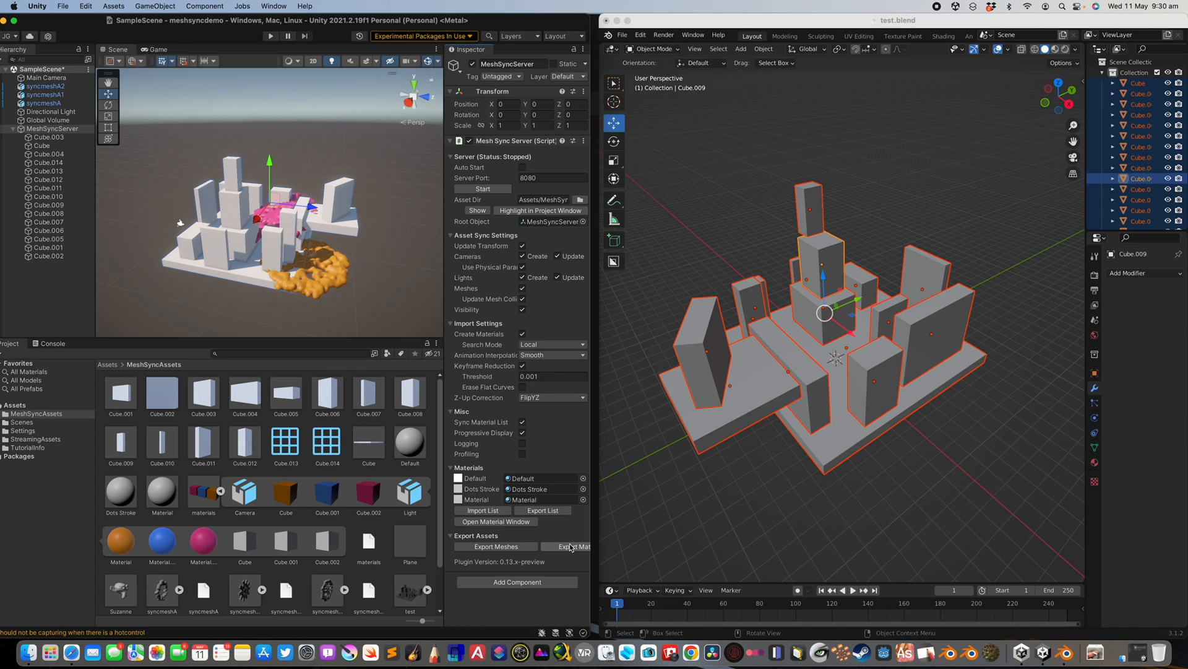
pyautogui.click(285, 244)
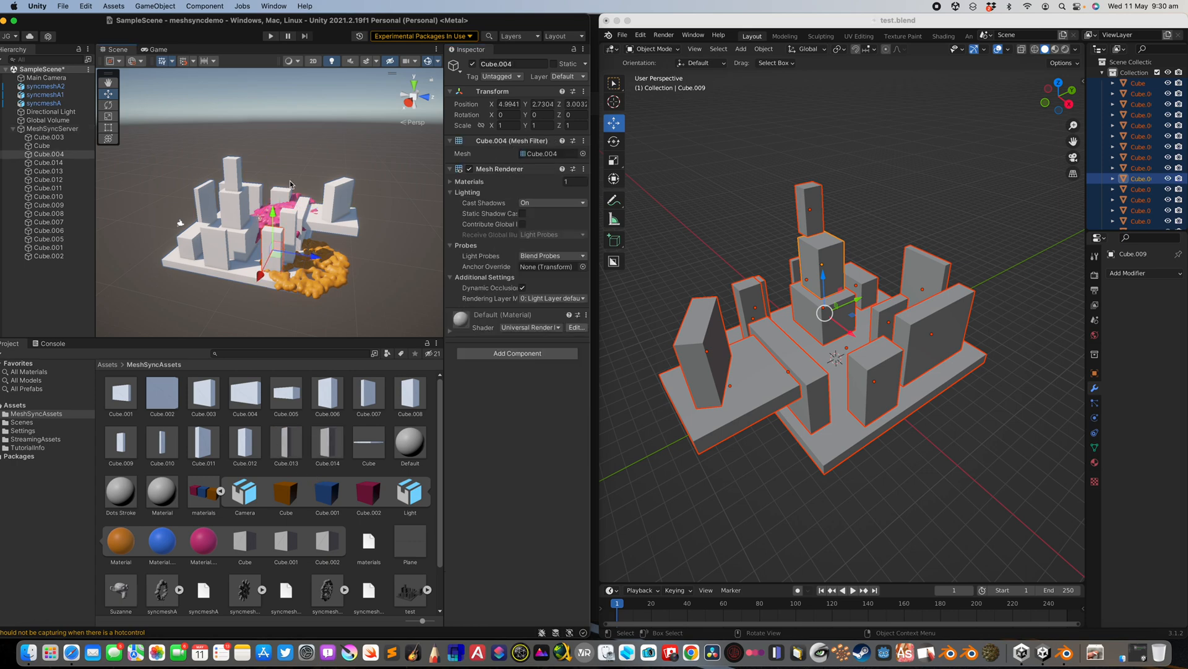
pyautogui.click(61, 129)
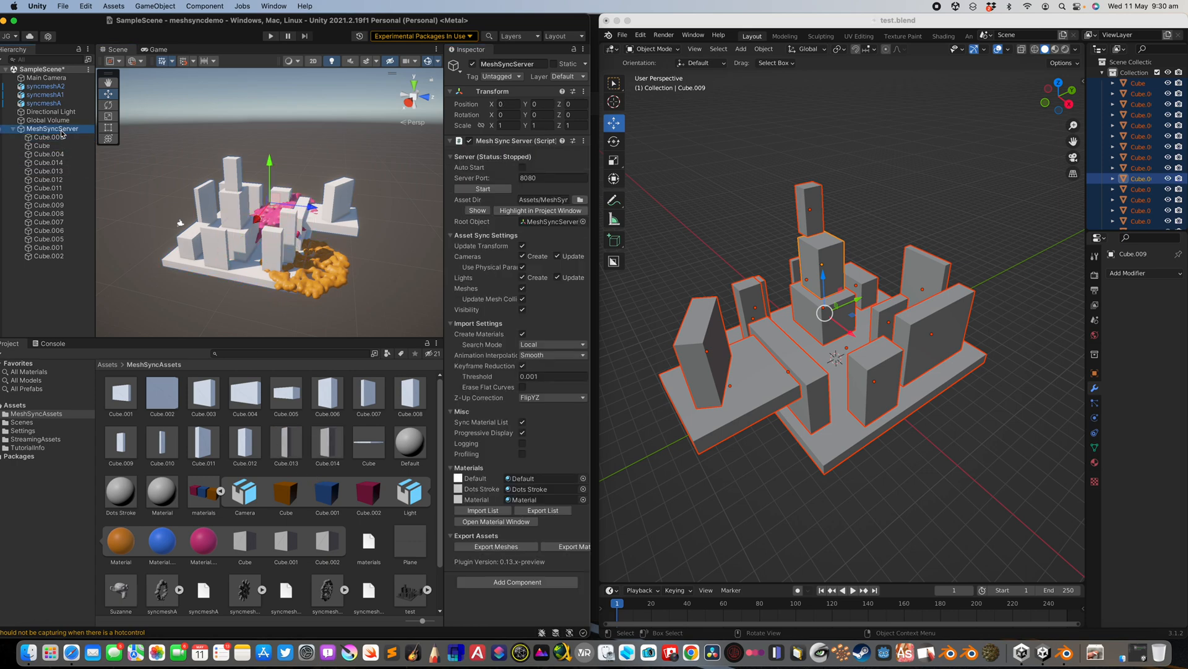
# Save the Unity scene and clear the hierarchy selection
pyautogui.click(62, 7)
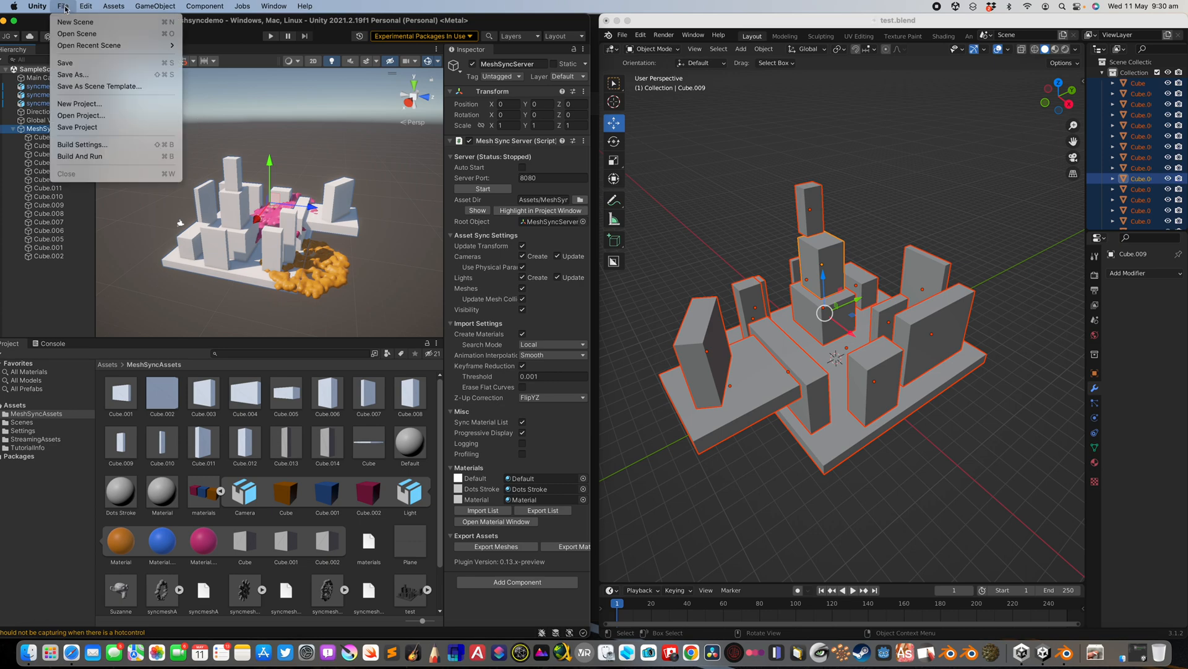
pyautogui.click(84, 63)
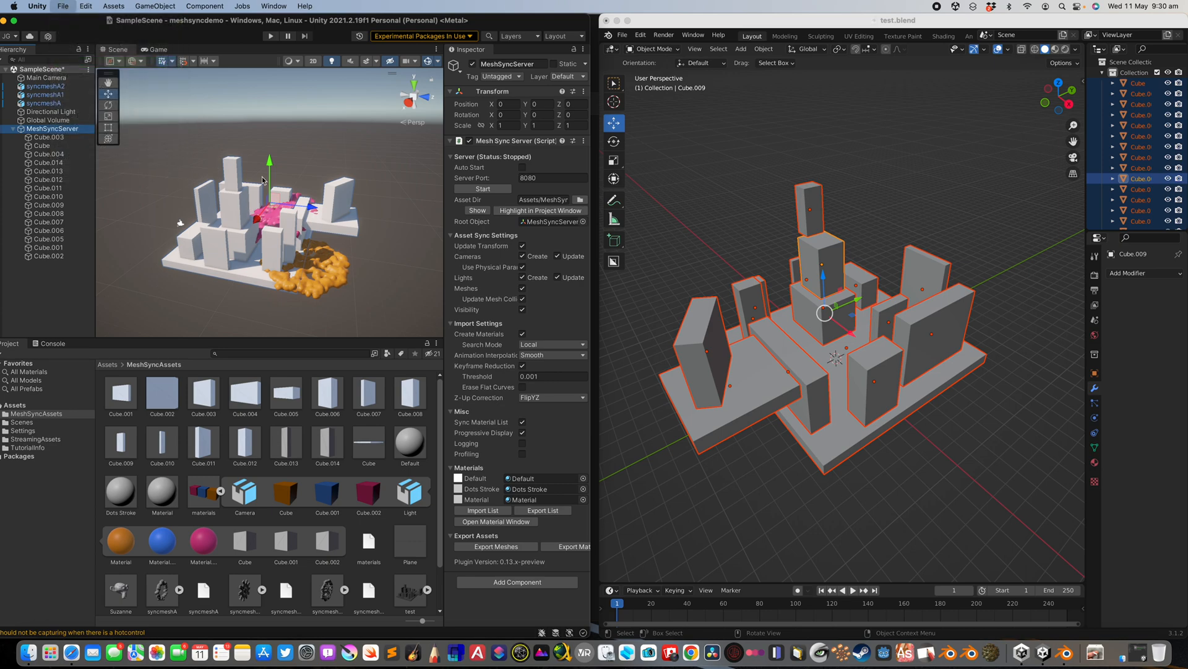
pyautogui.click(623, 35)
pyautogui.click(244, 151)
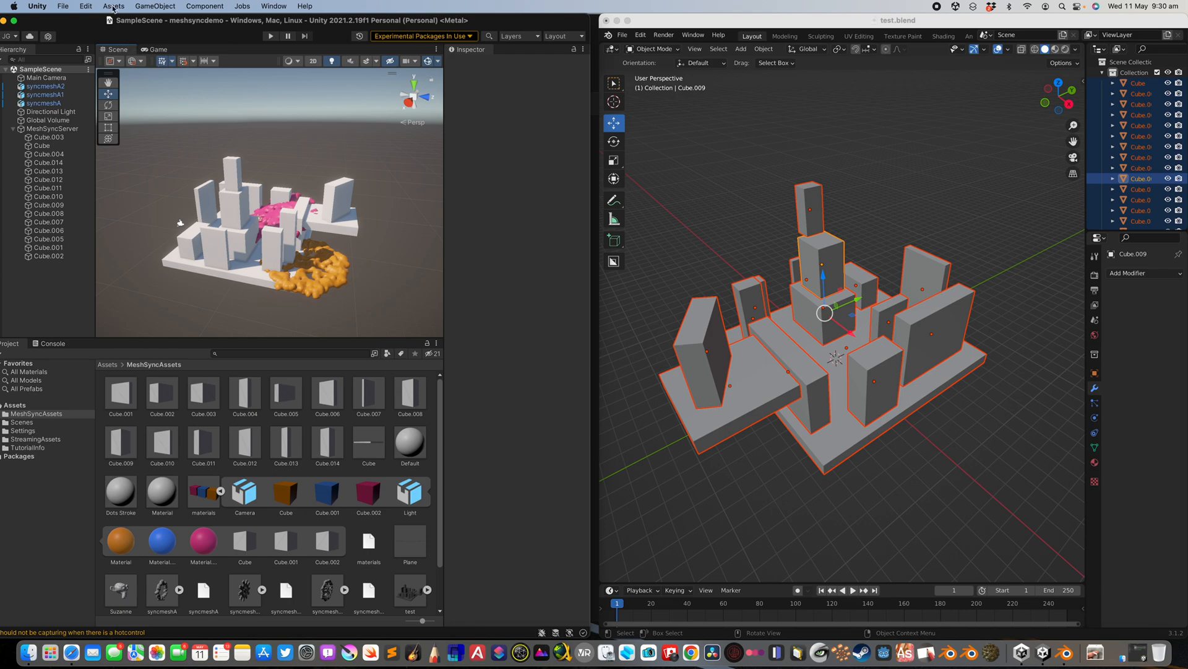
# Create a second MeshSync server in the Unity scene and select it
pyautogui.click(147, 7)
pyautogui.moveTo(263, 163)
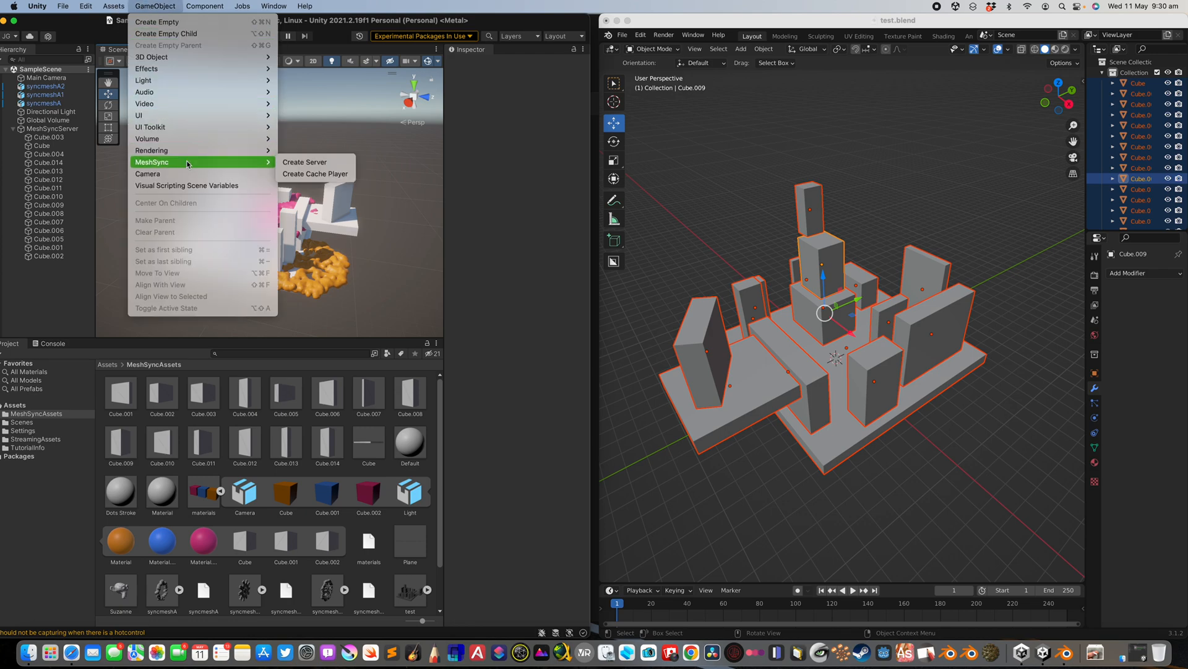
pyautogui.click(295, 162)
pyautogui.click(44, 267)
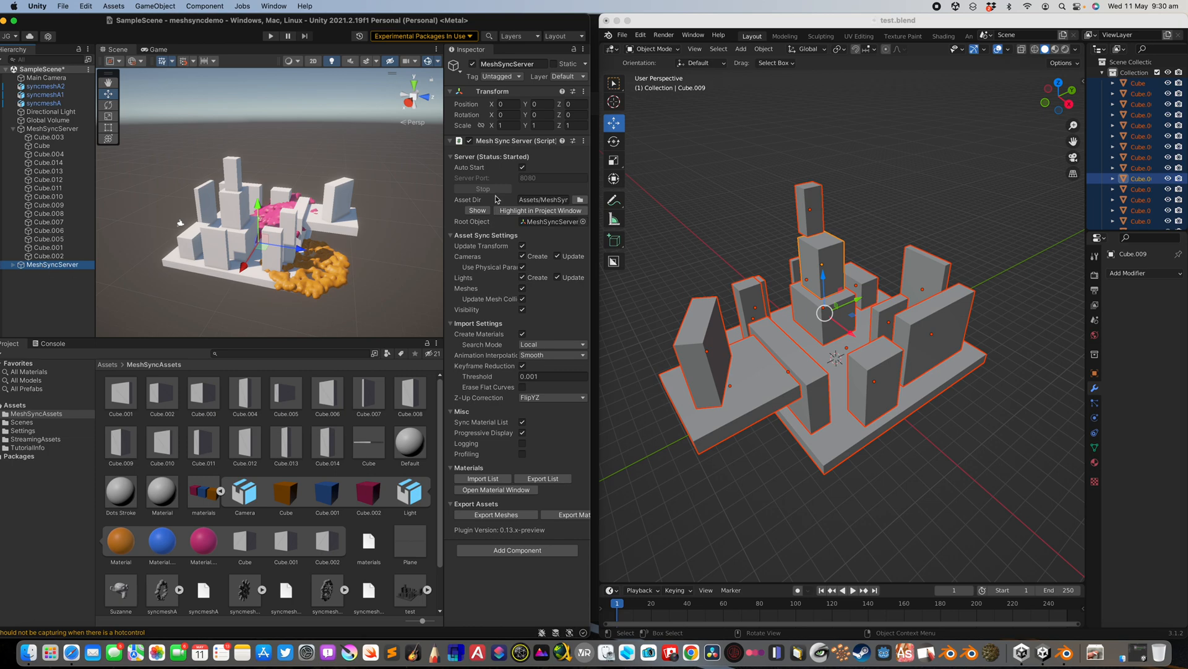
# Try moving all the blocks in Blender, then delete them to empty the scene
pyautogui.hscroll(4, 828, 190)
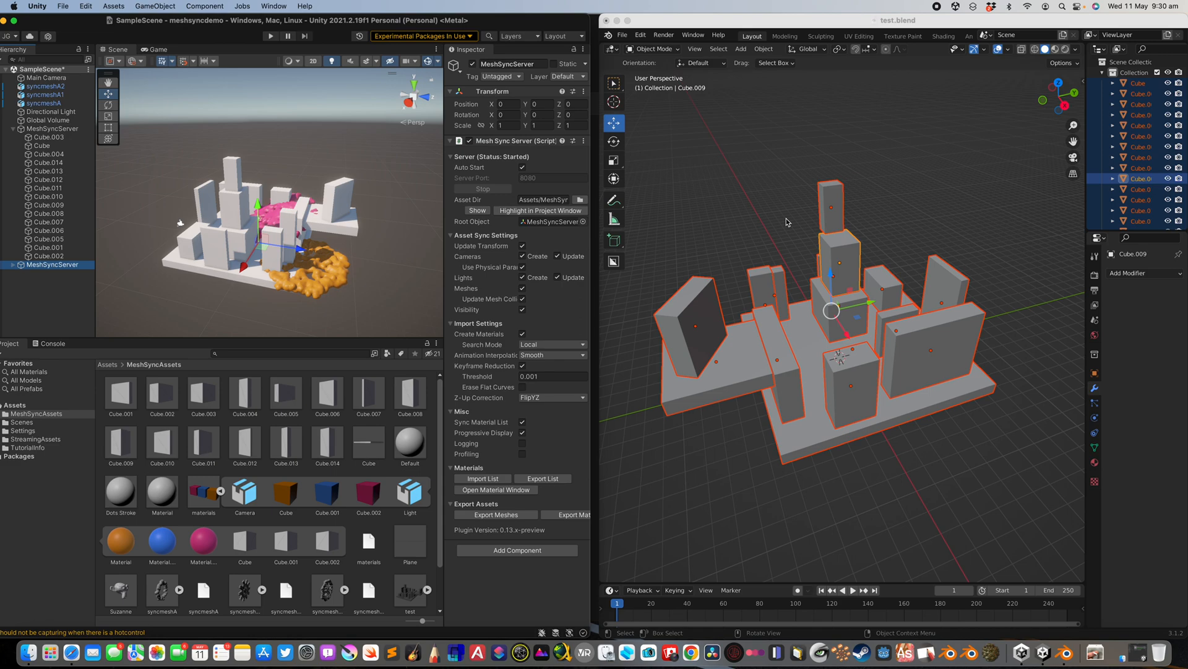
pyautogui.click(796, 244)
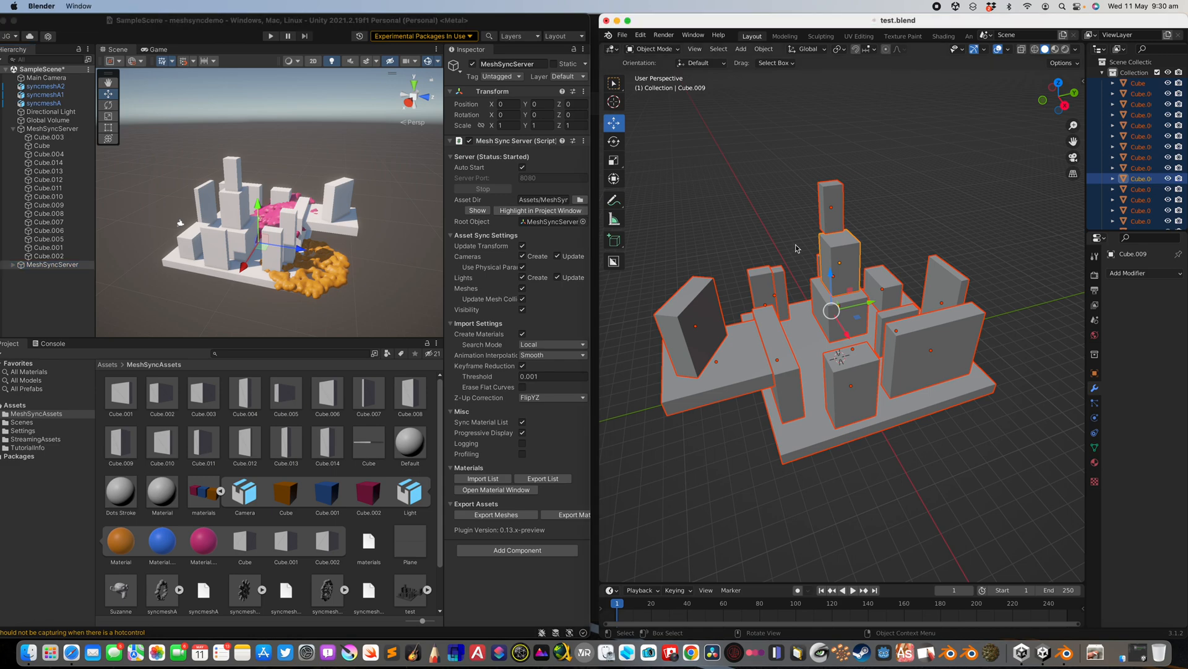
pyautogui.press('F3')
pyautogui.click(832, 265)
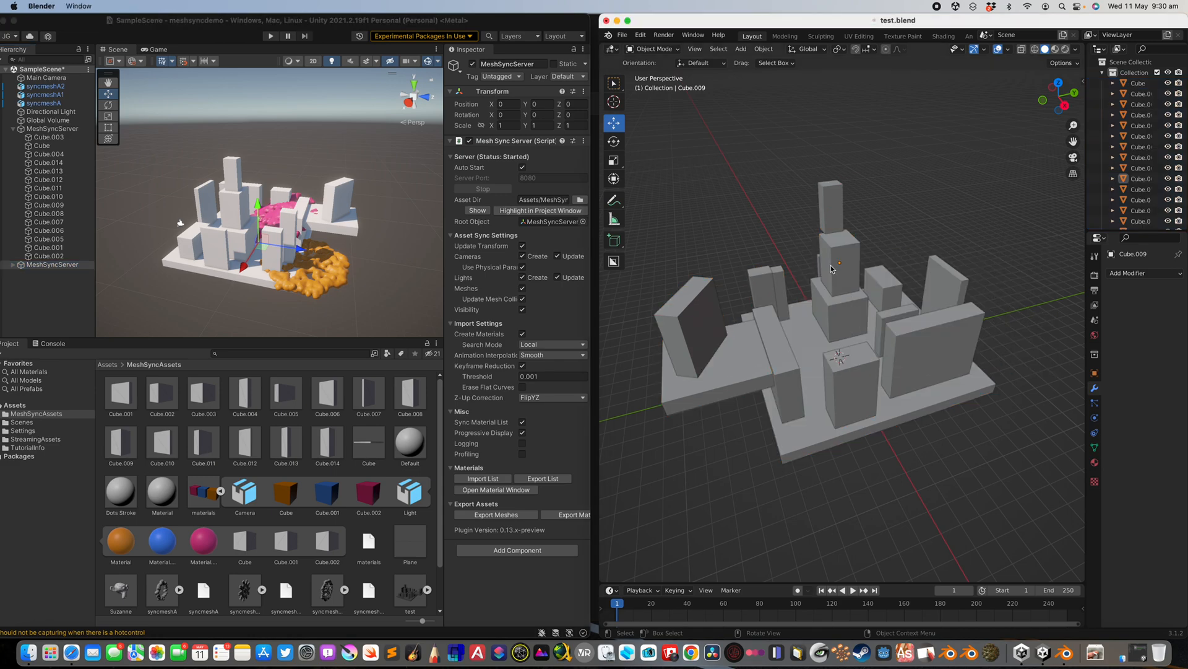
pyautogui.scroll(-4, 830, 267)
pyautogui.press('a')
pyautogui.press('g')
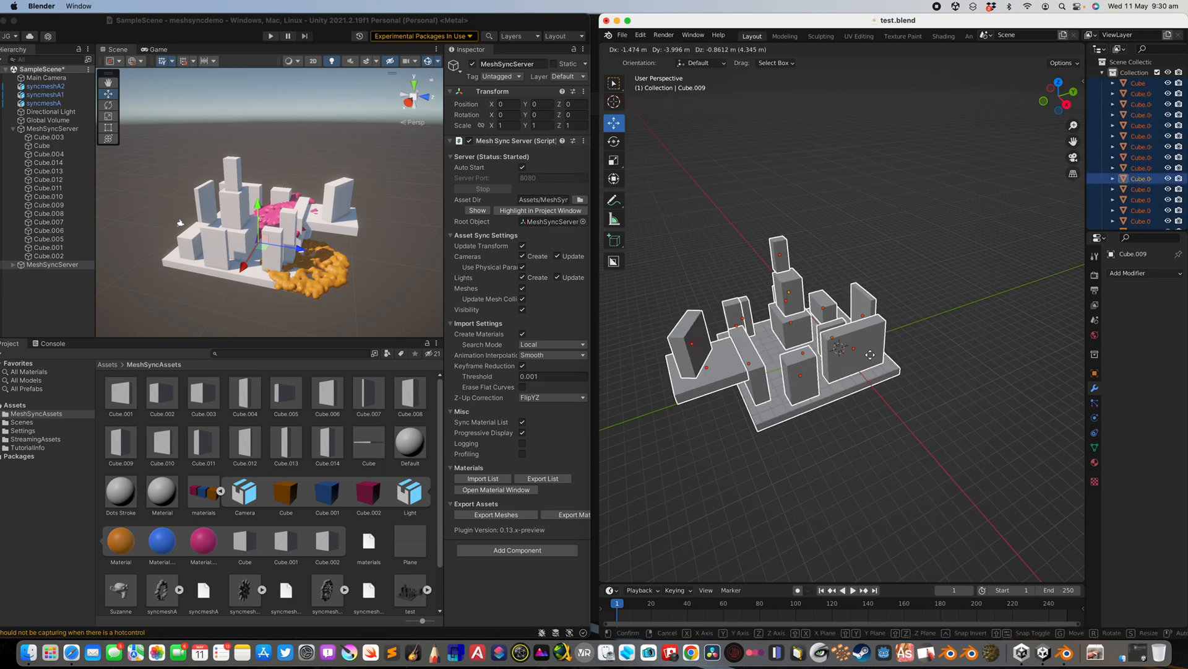
pyautogui.click(859, 318)
pyautogui.press('Delete')
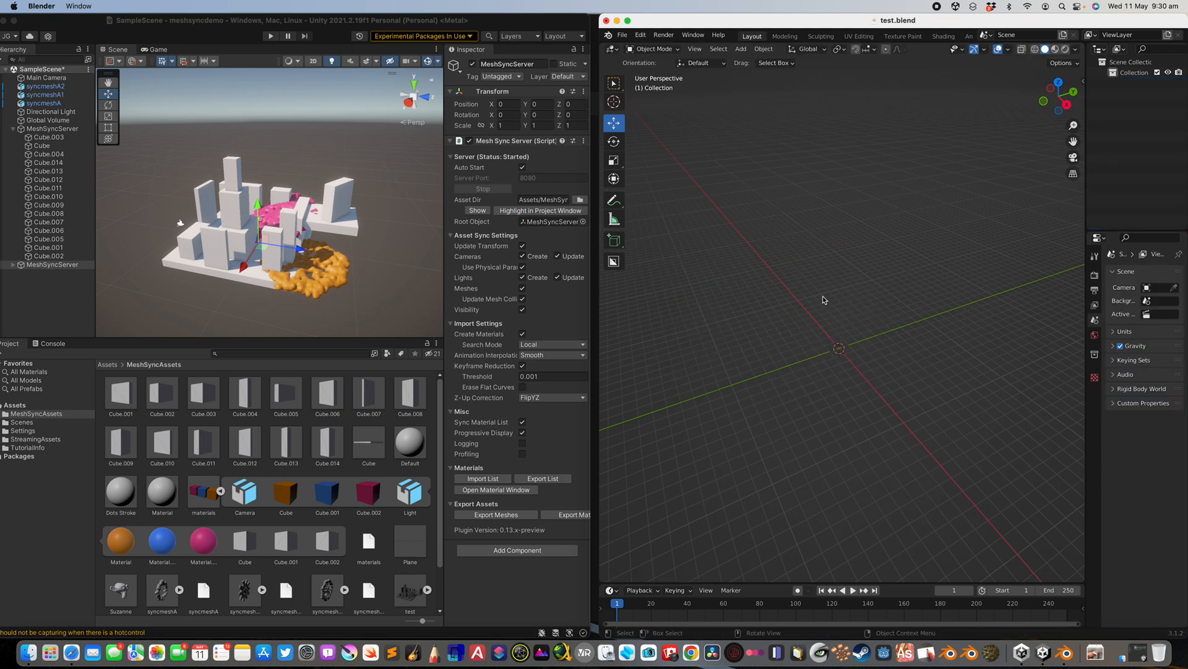
# Add a cube to the empty Blender scene and move it away from the origin
pyautogui.hotkey('shift', 'a')
pyautogui.click(843, 304)
pyautogui.press('g')
pyautogui.click(796, 245)
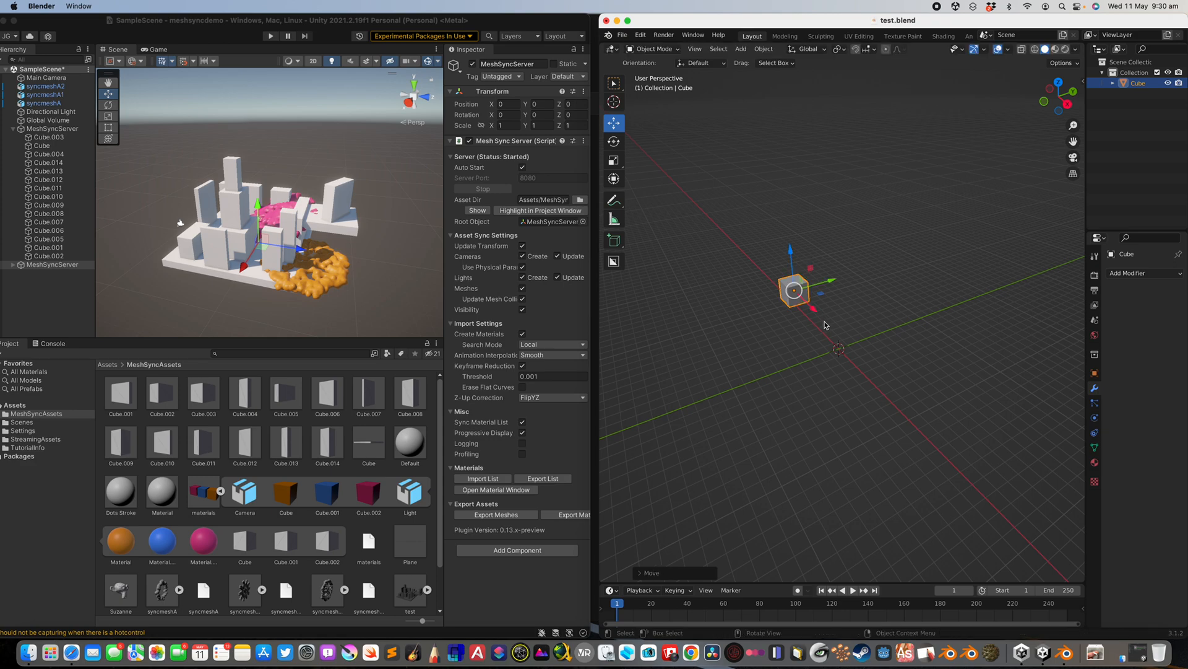
# Enlarge the new cube, tilt it with a free trackball rotation and scale it again
pyautogui.press('s')
pyautogui.click(895, 369)
pyautogui.press('r')
pyautogui.press('r')
pyautogui.click(872, 363)
pyautogui.press('s')
pyautogui.click(904, 385)
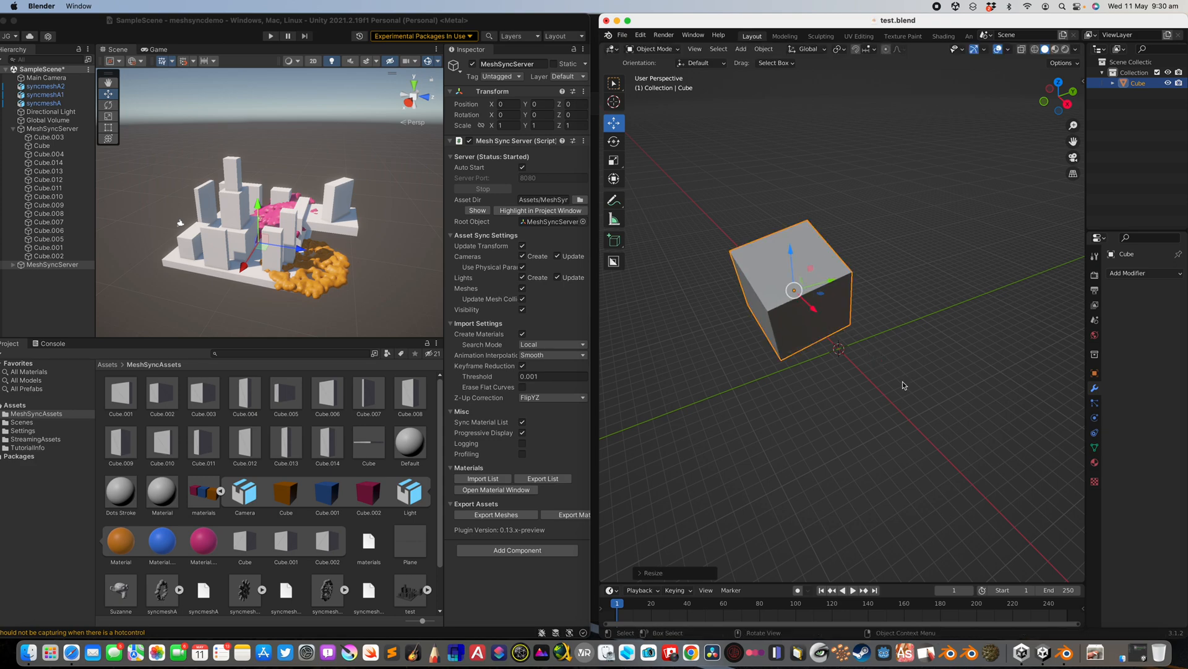
# Run MeshSync Auto Sync on the cube and move the new MeshSyncServer beside the block-out in Unity, to Y -0.54 and Z -17.09
pyautogui.press('F3')
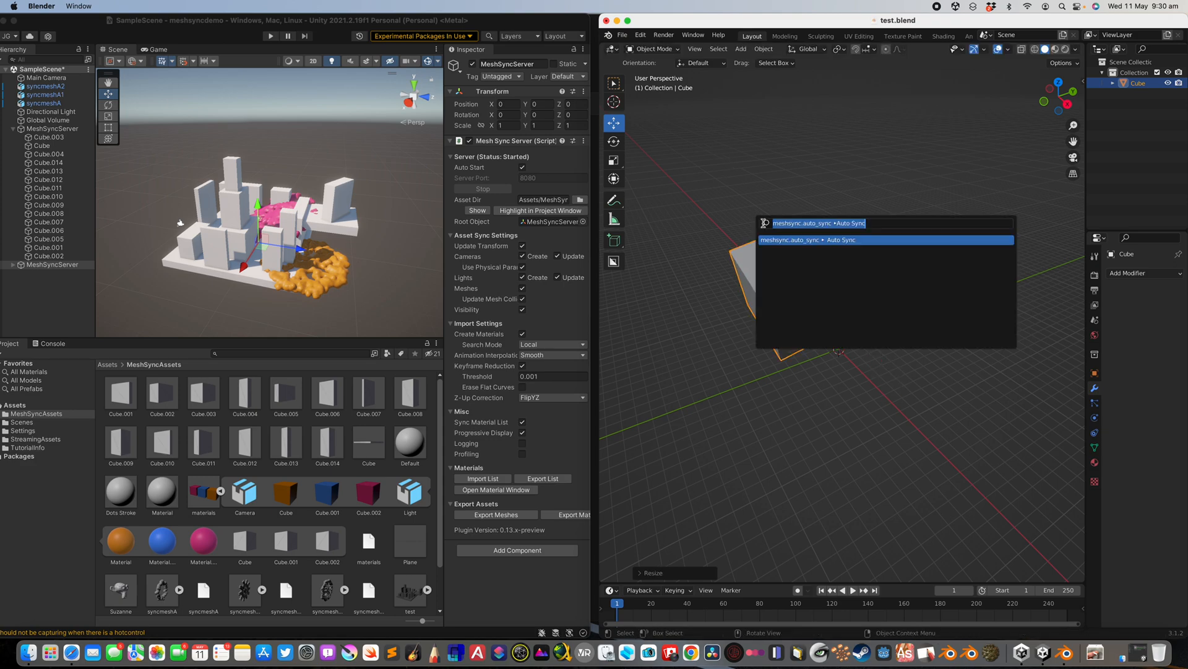
pyautogui.press('Return')
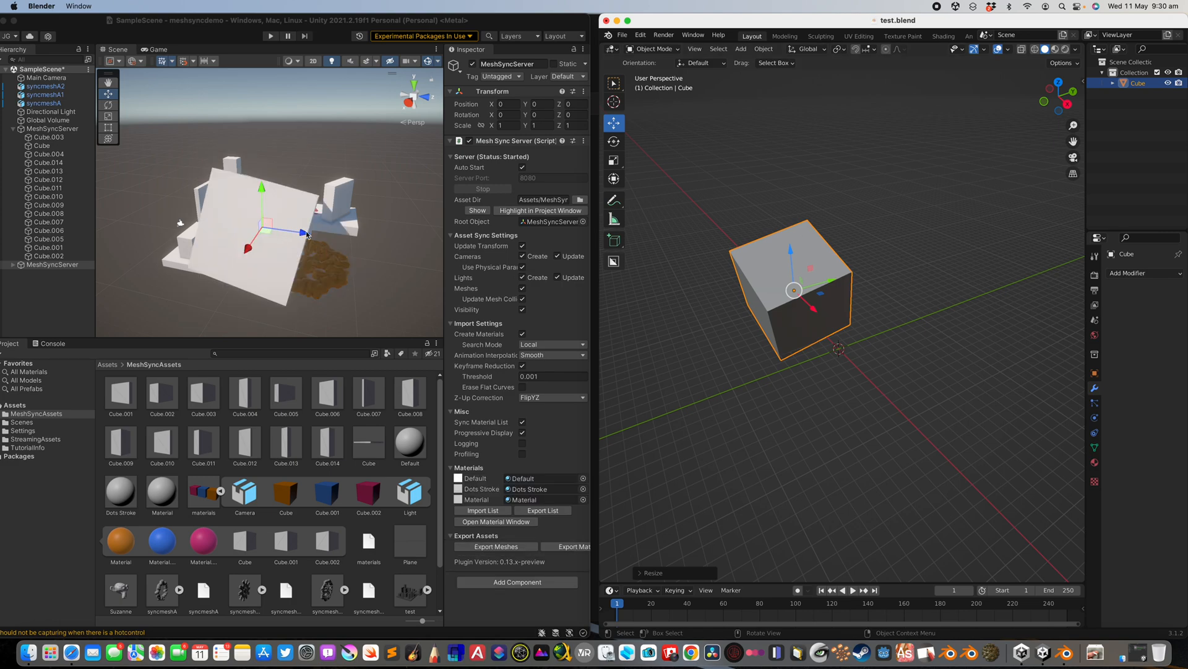
pyautogui.click(72, 266)
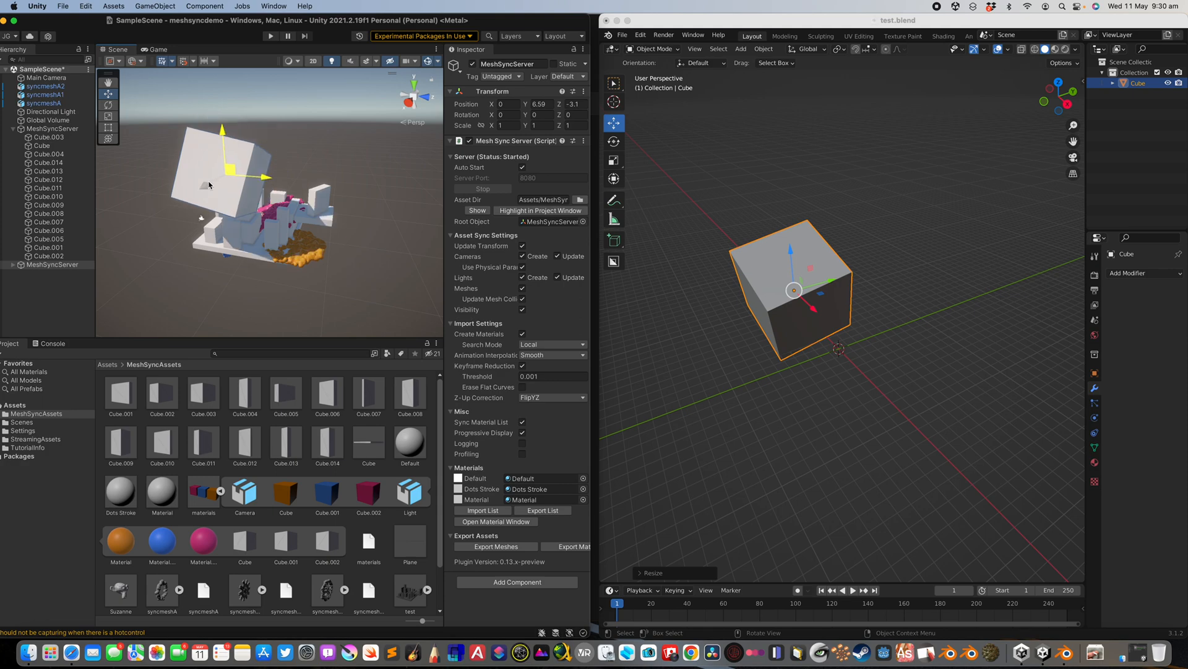
pyautogui.moveTo(266, 197); pyautogui.dragTo(335, 189, button='middle')
# Delete the cube in Blender and add a Monkey mesh in its place
pyautogui.moveTo(803, 308); pyautogui.dragTo(811, 303, button='middle')
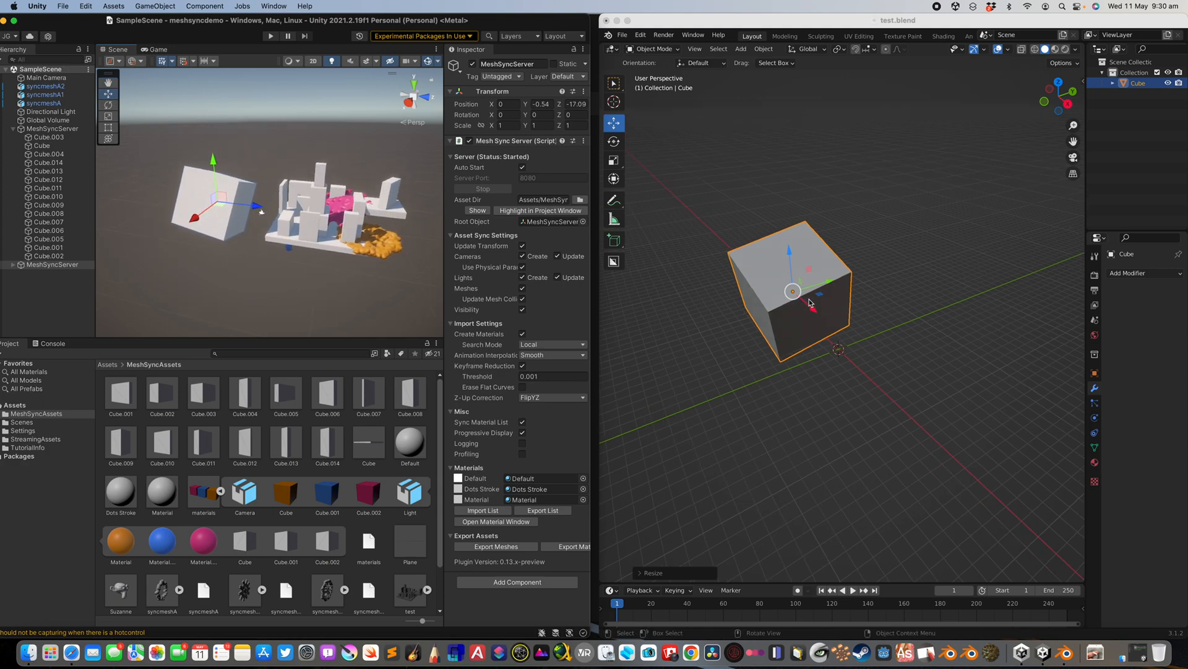
pyautogui.click(897, 351)
pyautogui.click(828, 310)
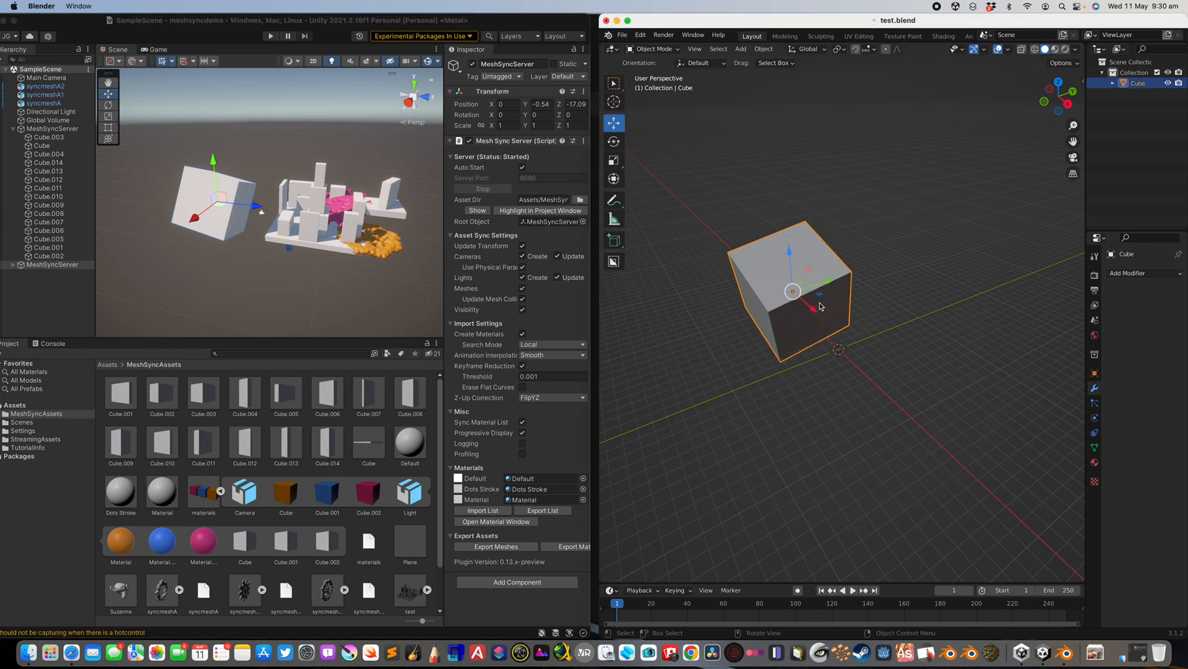
pyautogui.press('Delete')
pyautogui.hotkey('shift', 'a')
pyautogui.moveTo(819, 306)
pyautogui.click(873, 403)
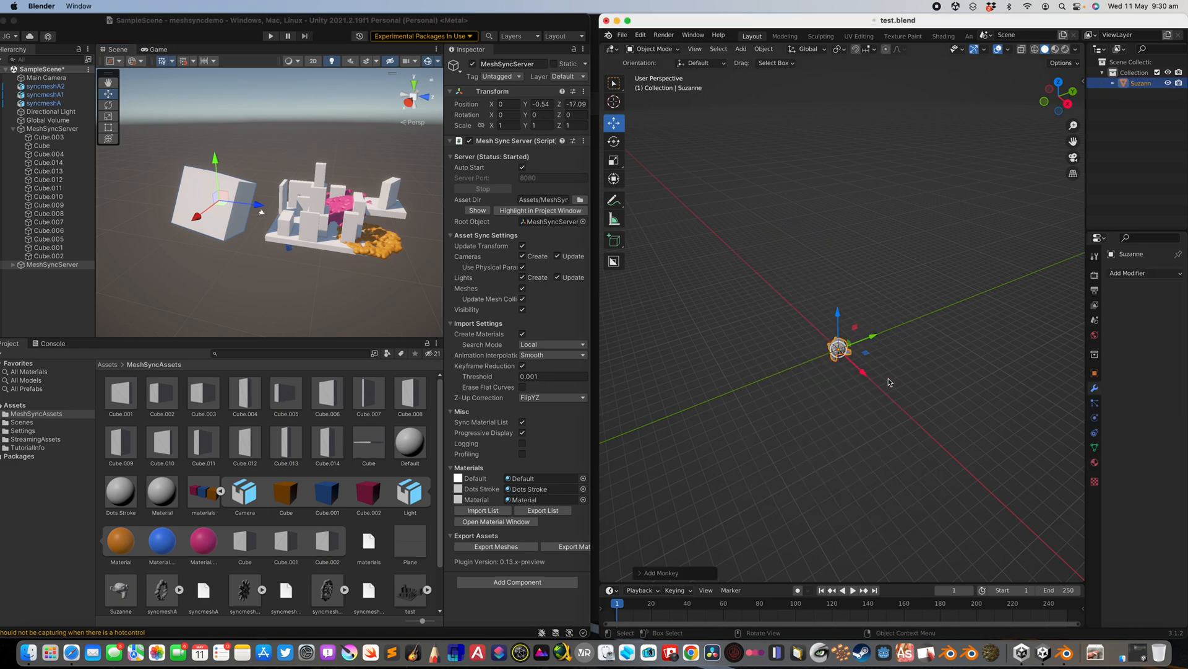
# Enlarge the monkey mesh in two scaling passes and tilt it with a free trackball rotation
pyautogui.press('s')
pyautogui.click(913, 421)
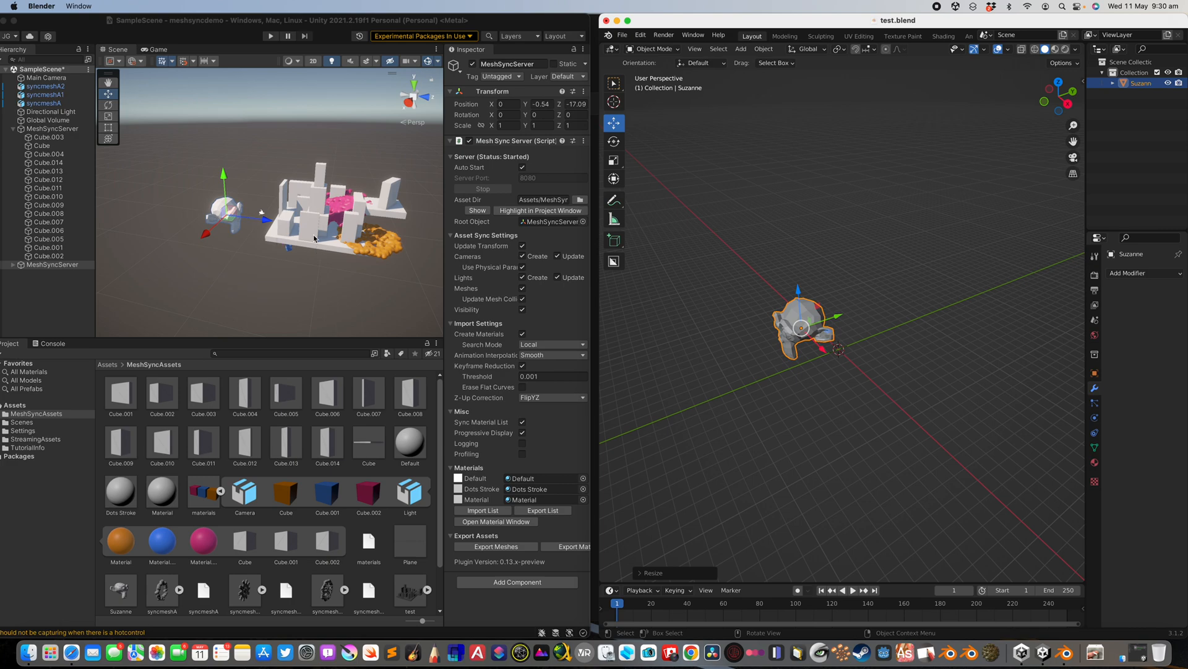
pyautogui.press('s')
pyautogui.click(921, 379)
pyautogui.press('r')
pyautogui.press('r')
pyautogui.click(907, 377)
# In Unity, move the second MeshSyncServer farther from the block-out and the first MeshSyncServer to Y 4.66 and Z -6.24
pyautogui.click(69, 266)
pyautogui.moveTo(255, 224); pyautogui.dragTo(189, 236)
pyautogui.click(52, 128)
pyautogui.moveTo(383, 203); pyautogui.dragTo(179, 156)
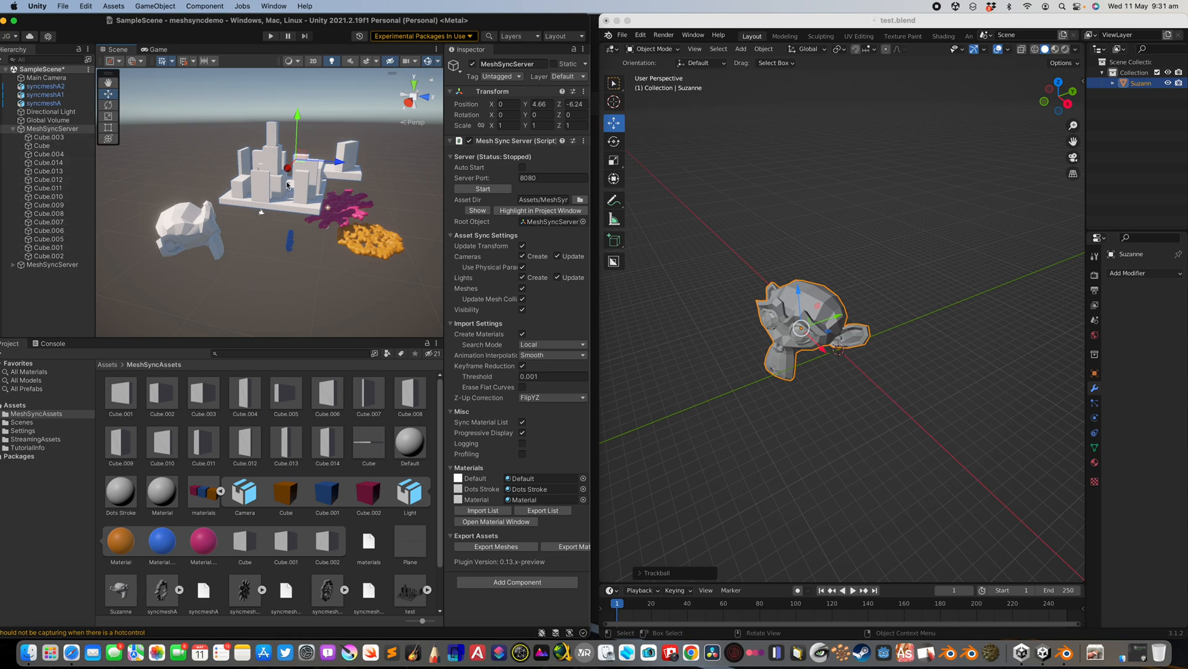
# Deselect the monkey in Blender and save the Unity scene
pyautogui.click(762, 282)
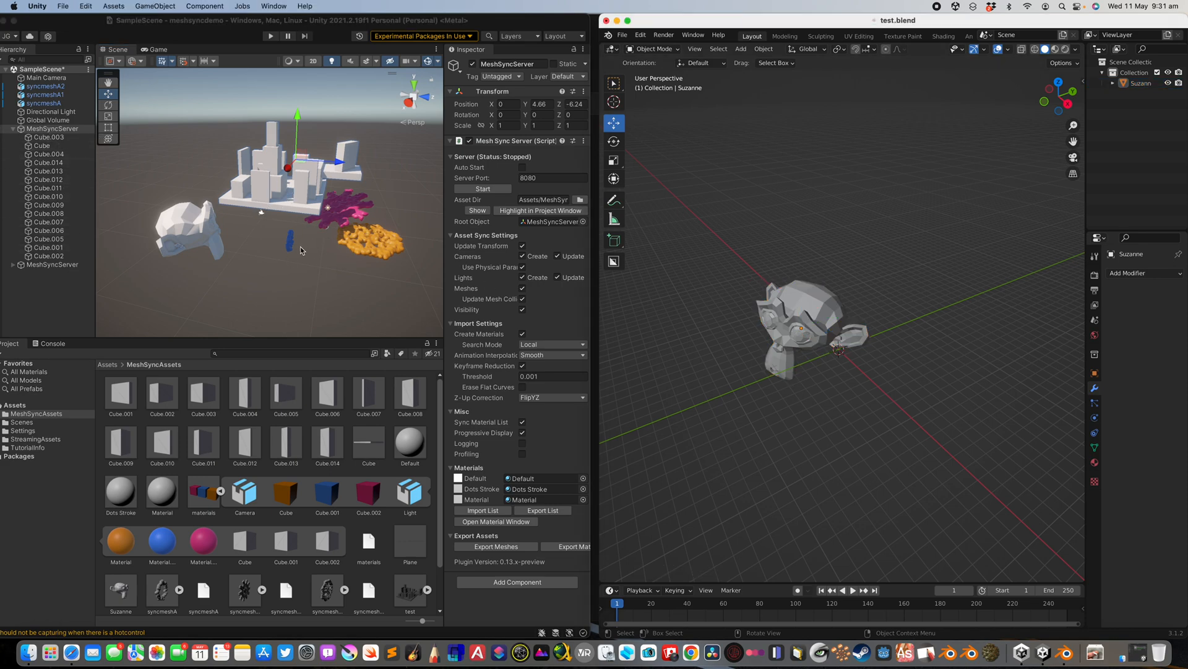
pyautogui.moveTo(322, 245); pyautogui.dragTo(301, 258, button='middle')
pyautogui.press('super+s')
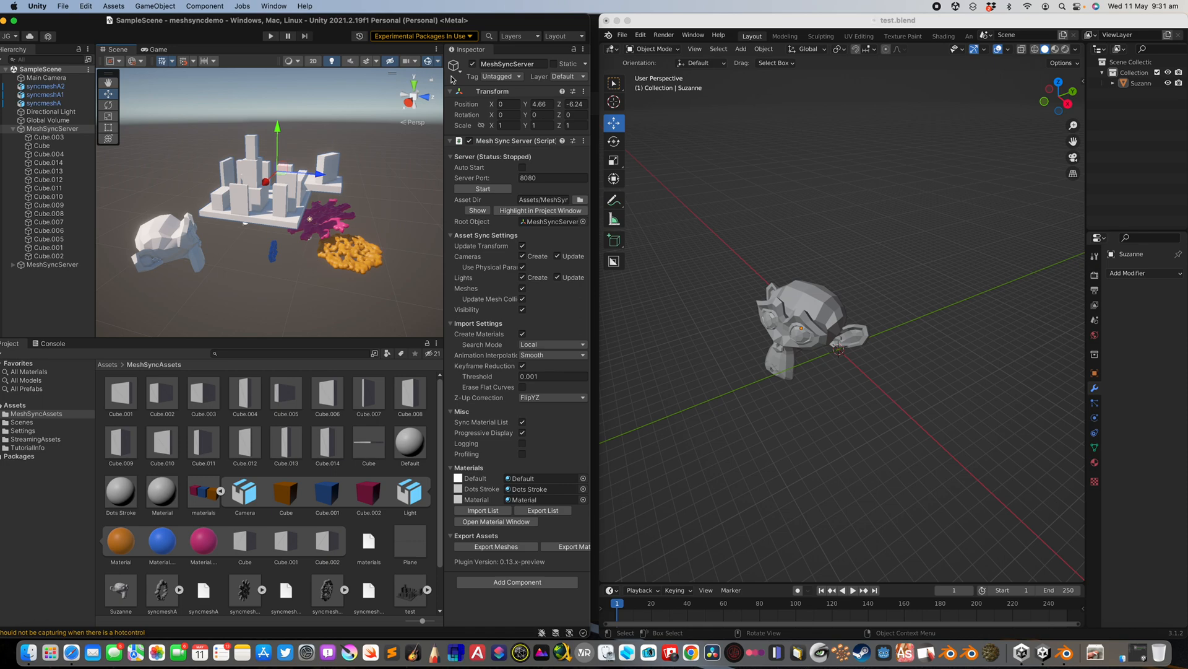
# Switch to the web browser and look through the file list and readme of the unity3d-jp/MeshSync repository on GitHub
pyautogui.hotkey('ctrl', 'Right')
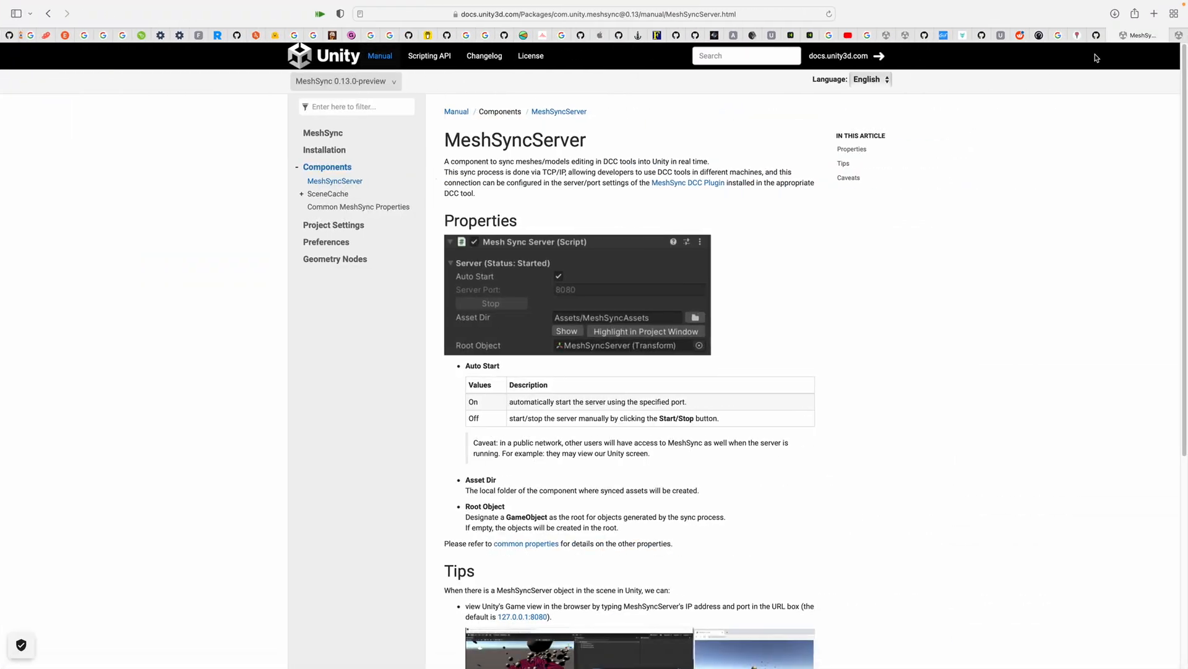
pyautogui.click(1096, 35)
pyautogui.scroll(15, 710, 152)
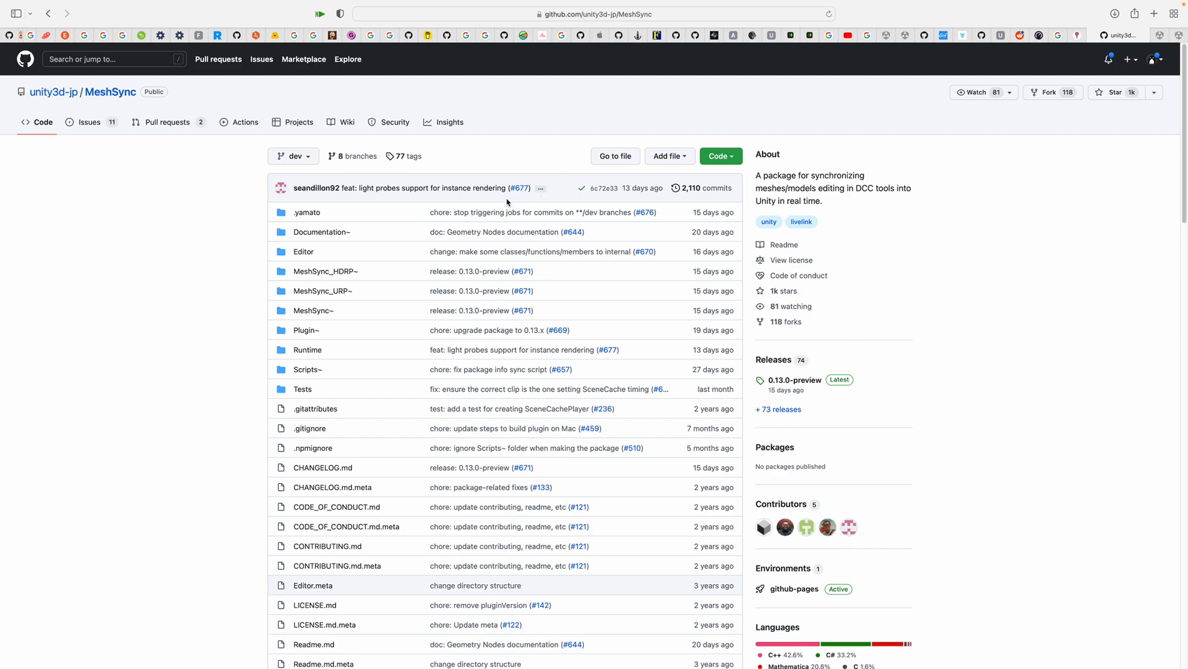
pyautogui.scroll(-10, 507, 202)
pyautogui.scroll(4, 753, 276)
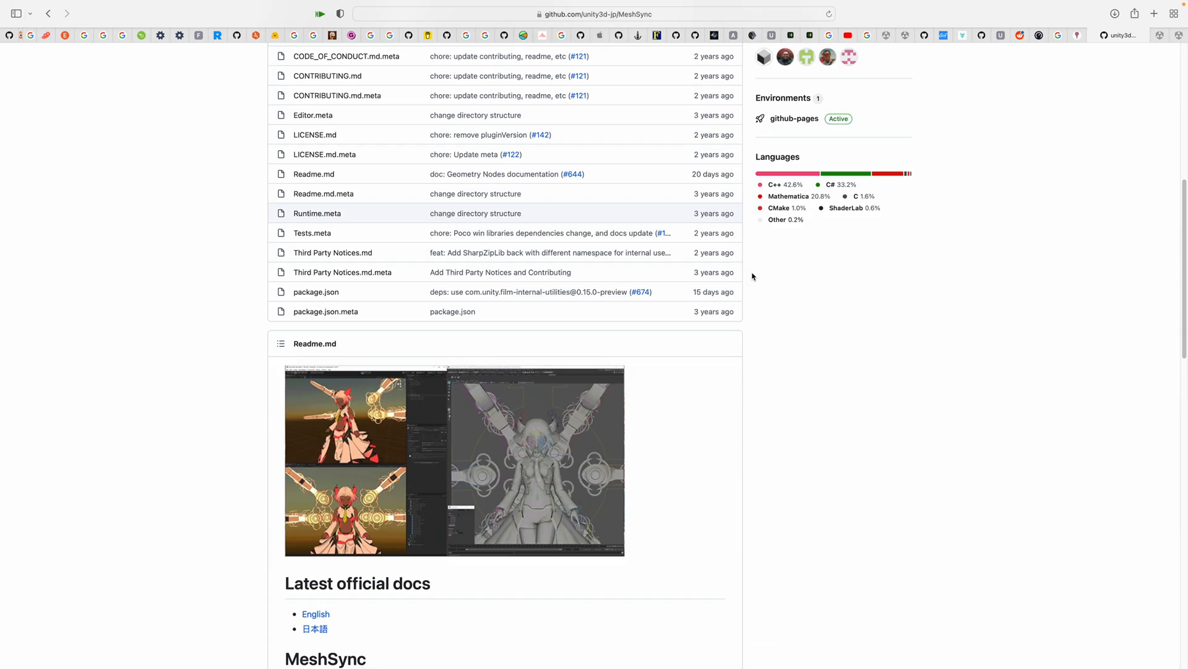